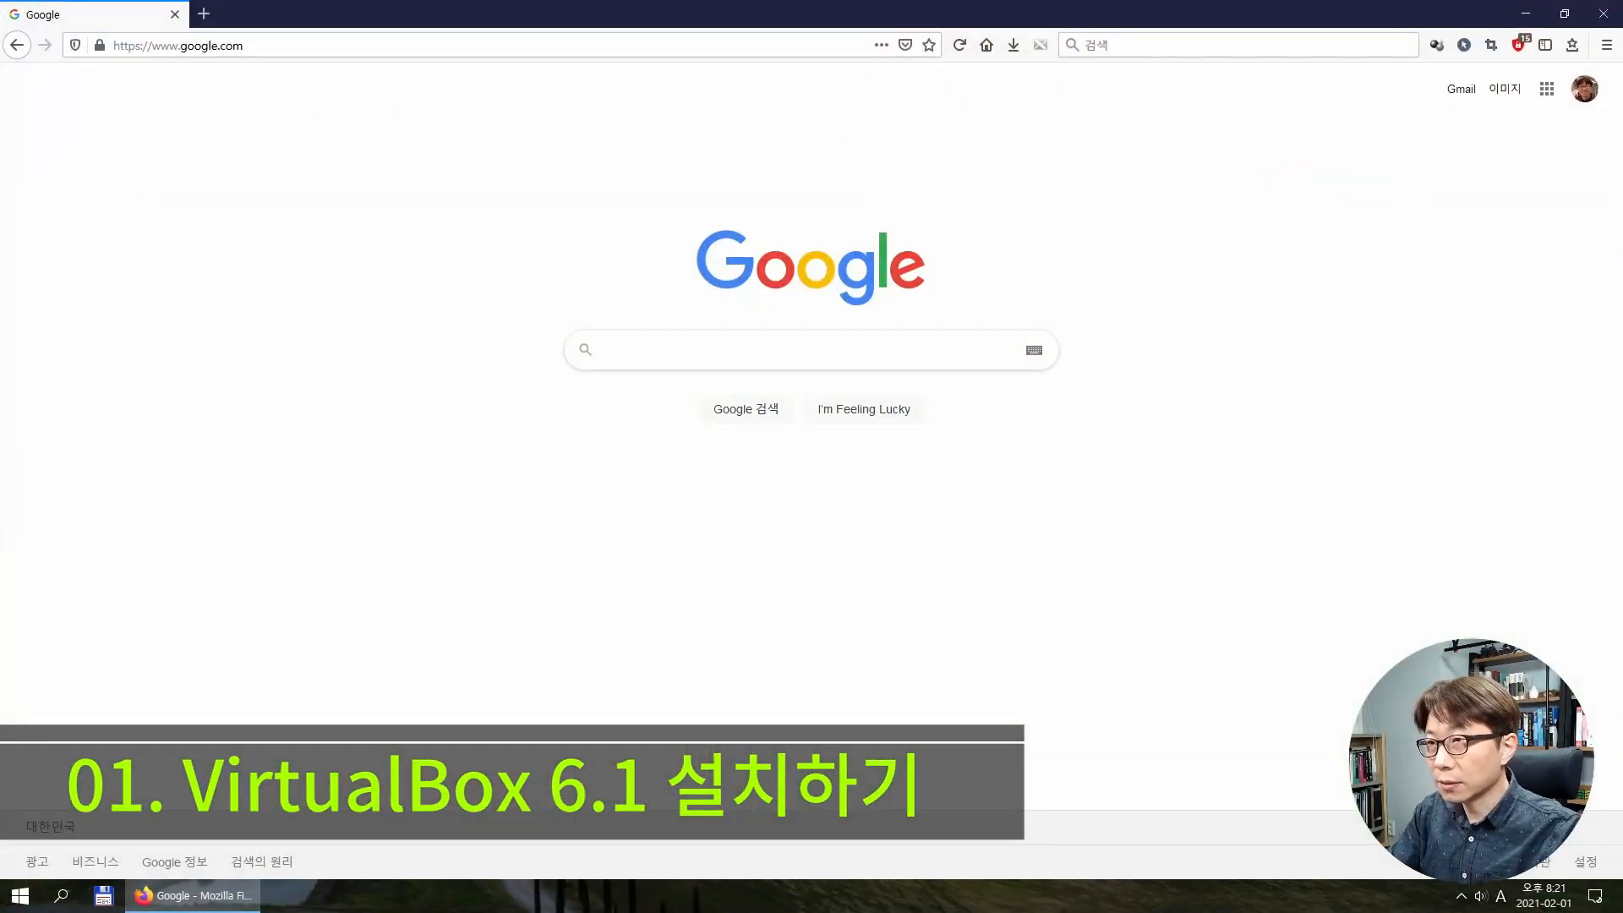
Search Google for virtualbox, open the official VirtualBox site and go to its VirtualBox 6.1 download page.
text(vi)
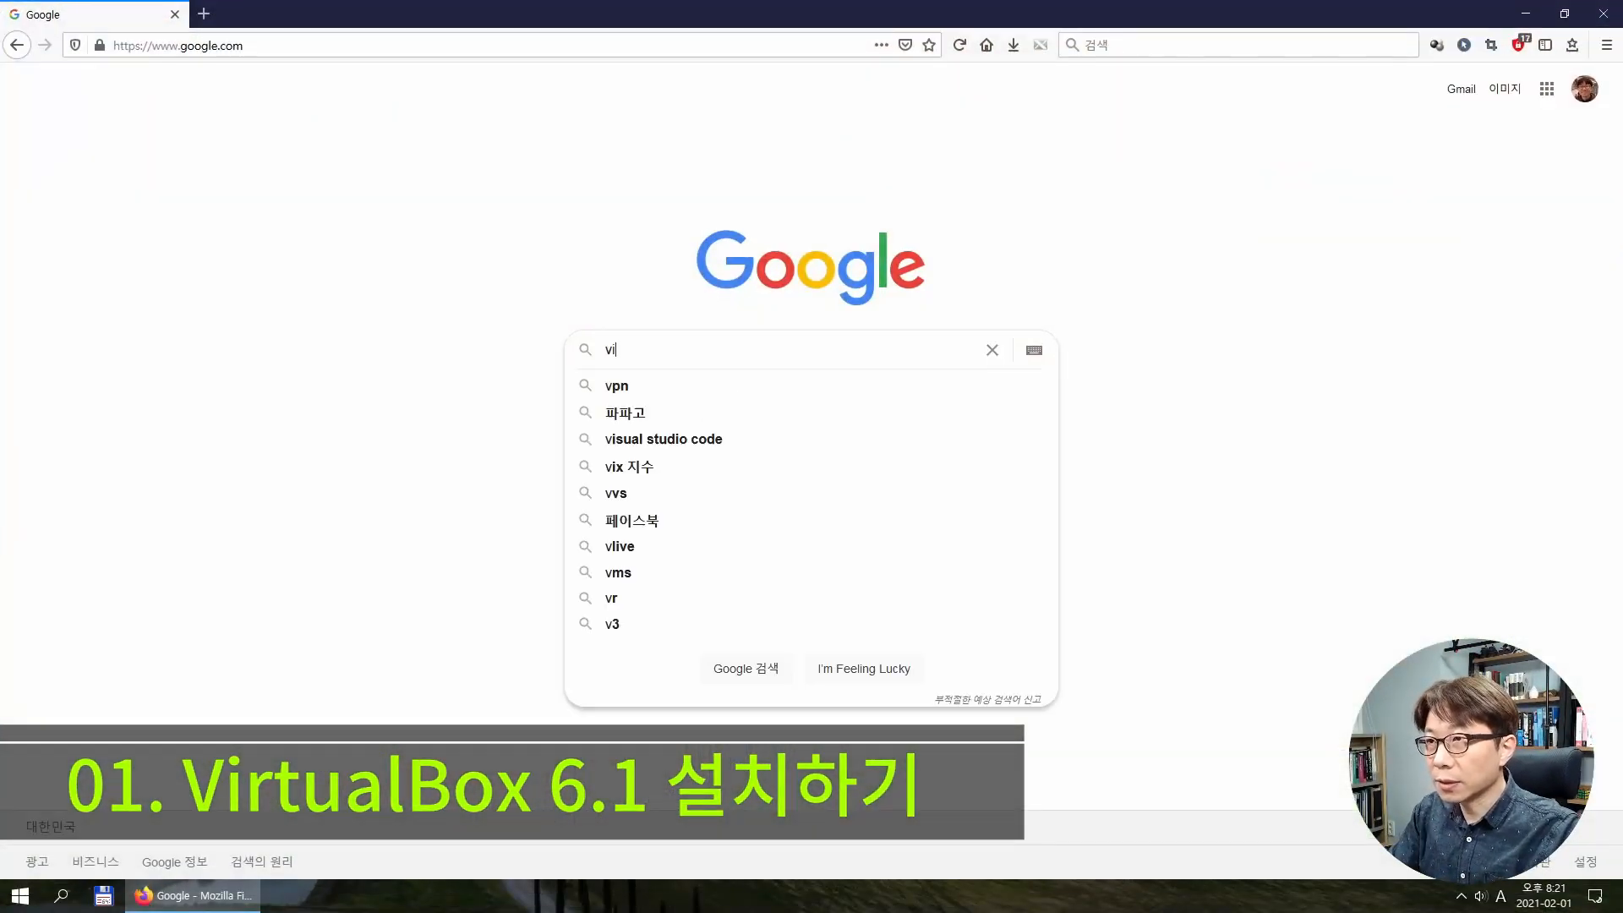
text(rtualbox)
key(Return)
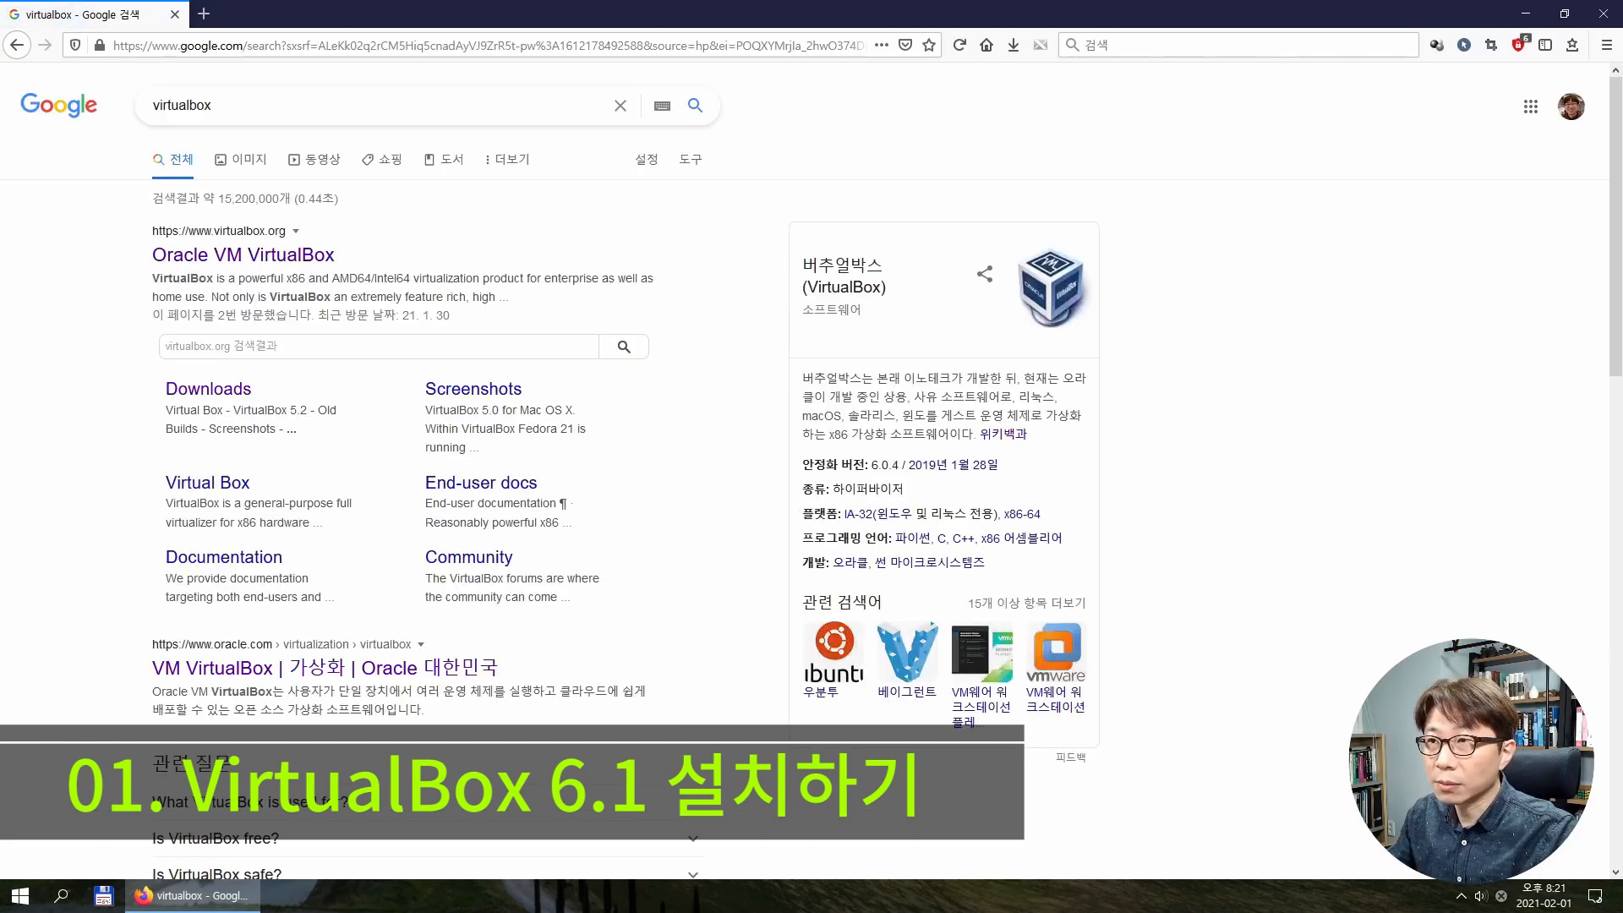
click(244, 254)
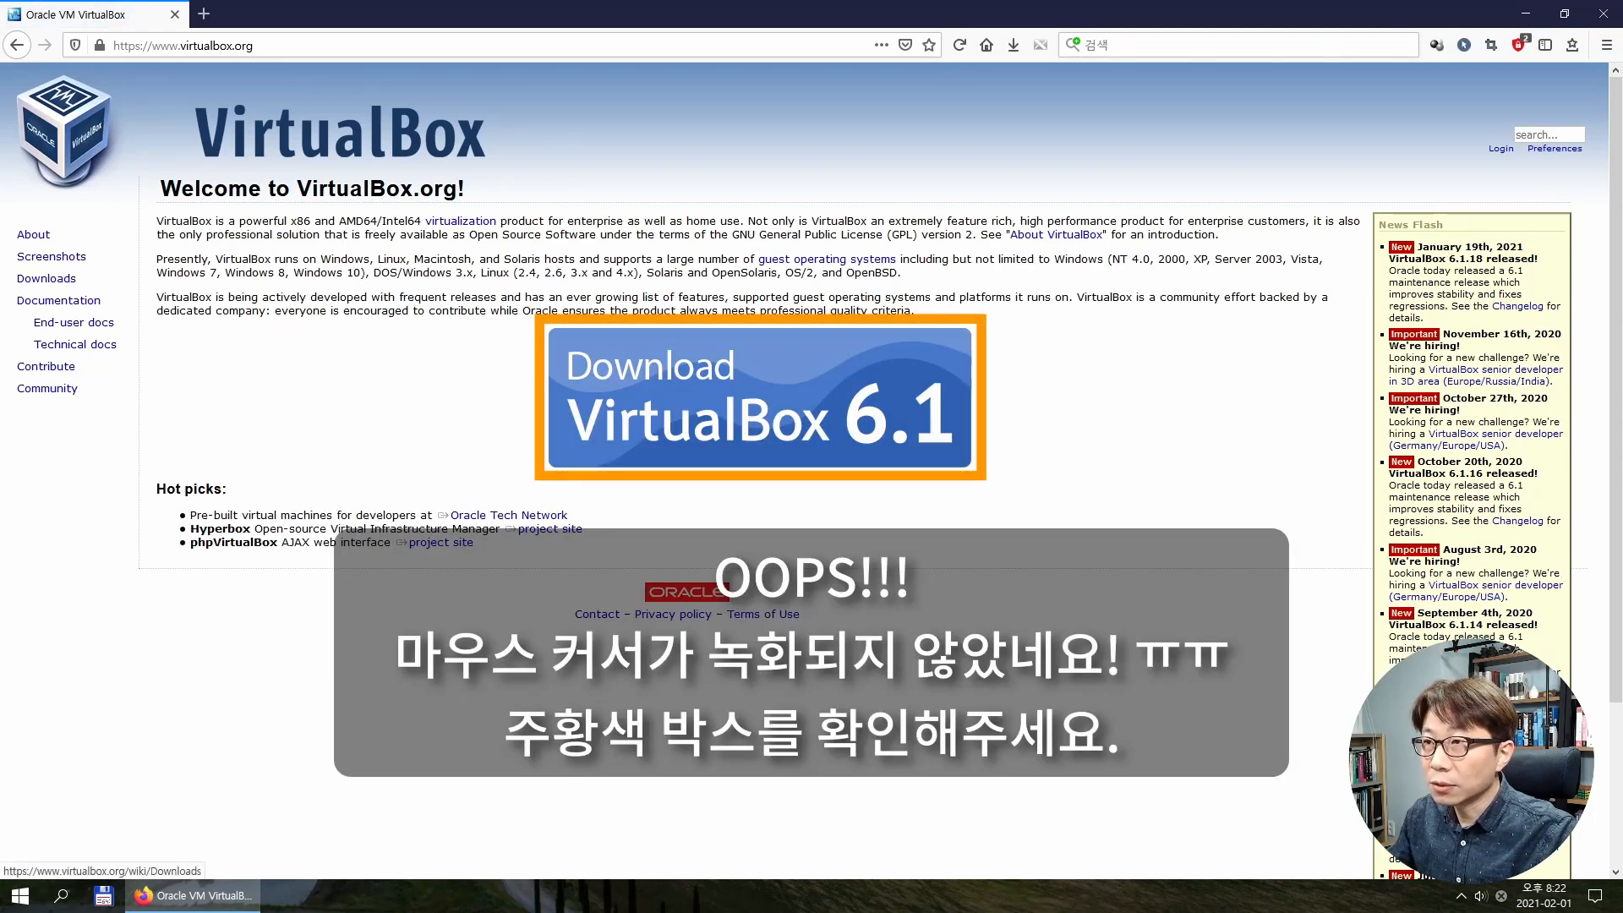
click(760, 397)
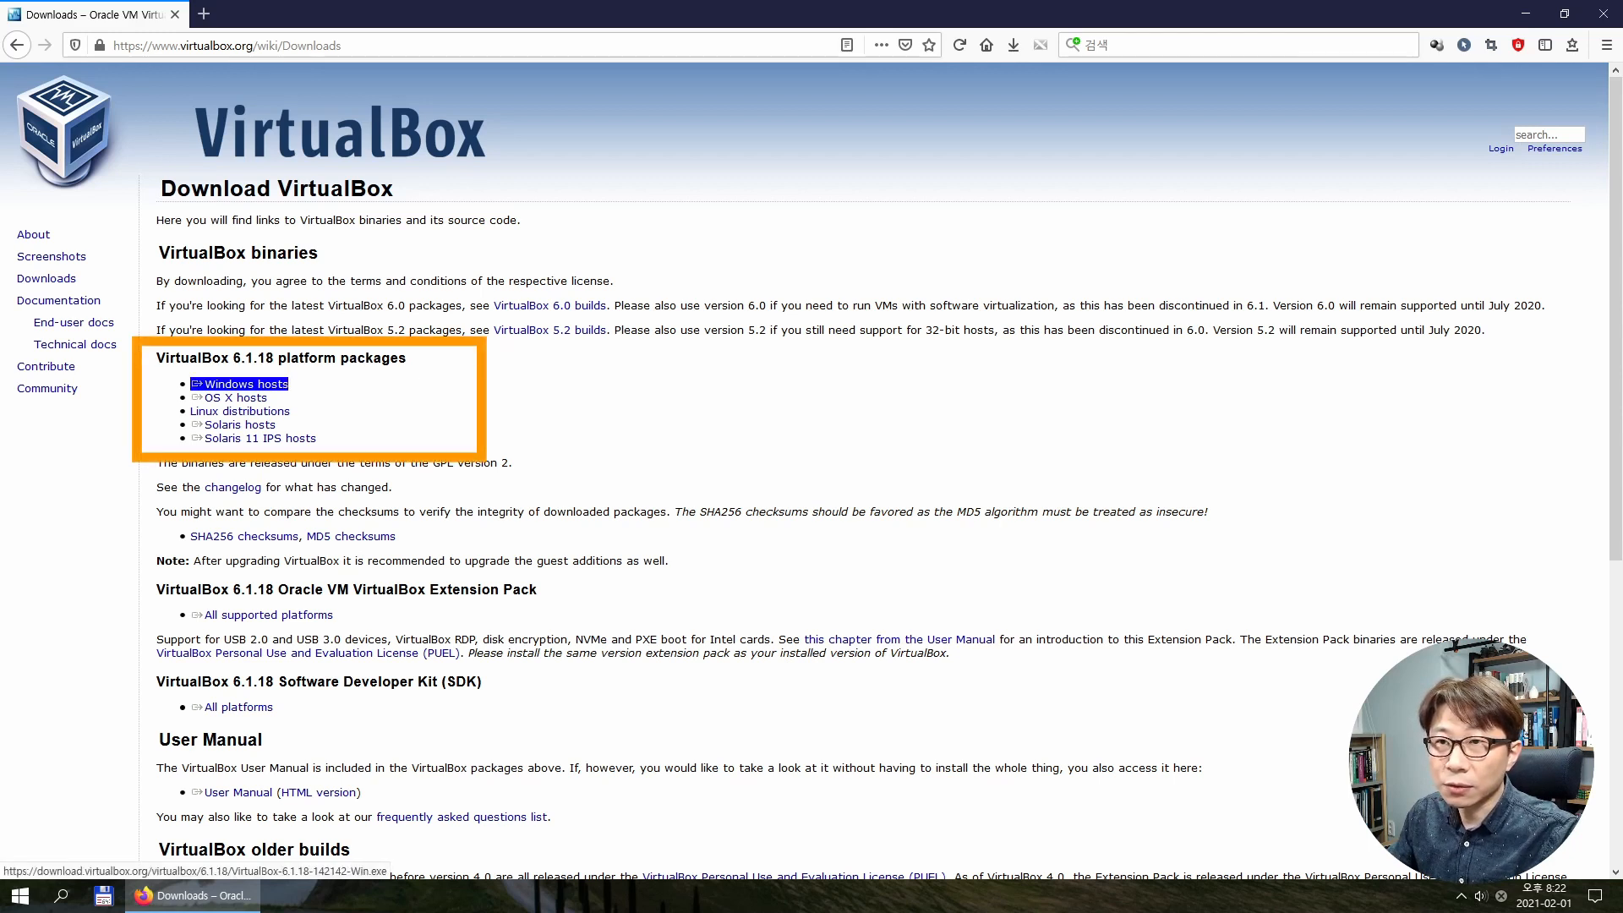
Save the VirtualBox 6.1.18 installer for Windows hosts and launch the downloaded VirtualBox-6.1.18-142142-Win.exe.
click(245, 384)
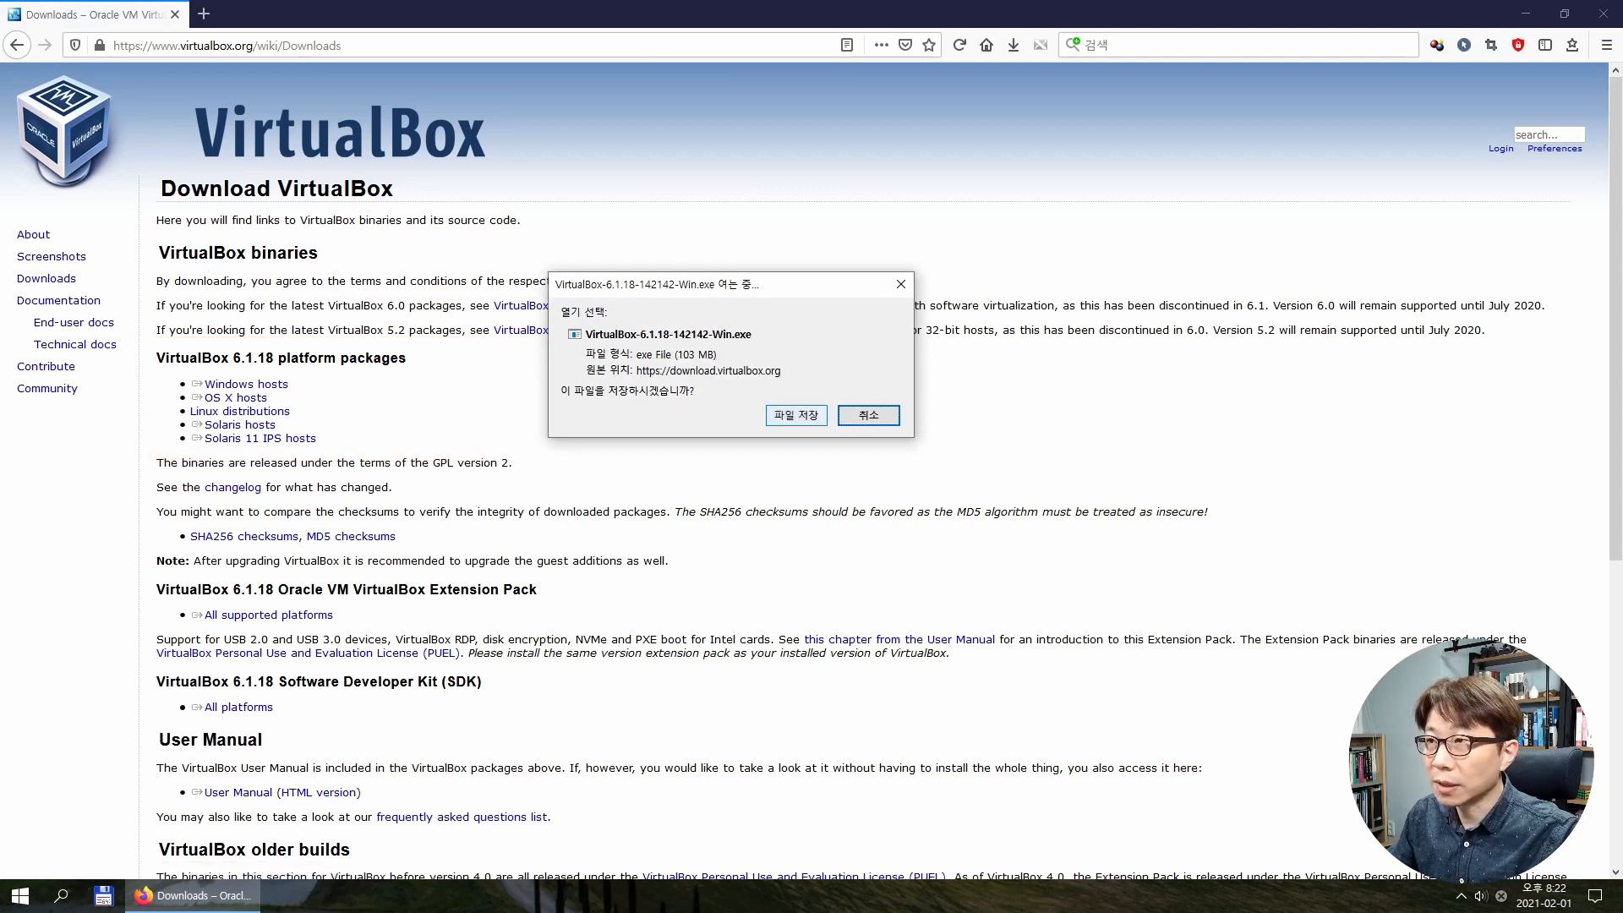
click(796, 415)
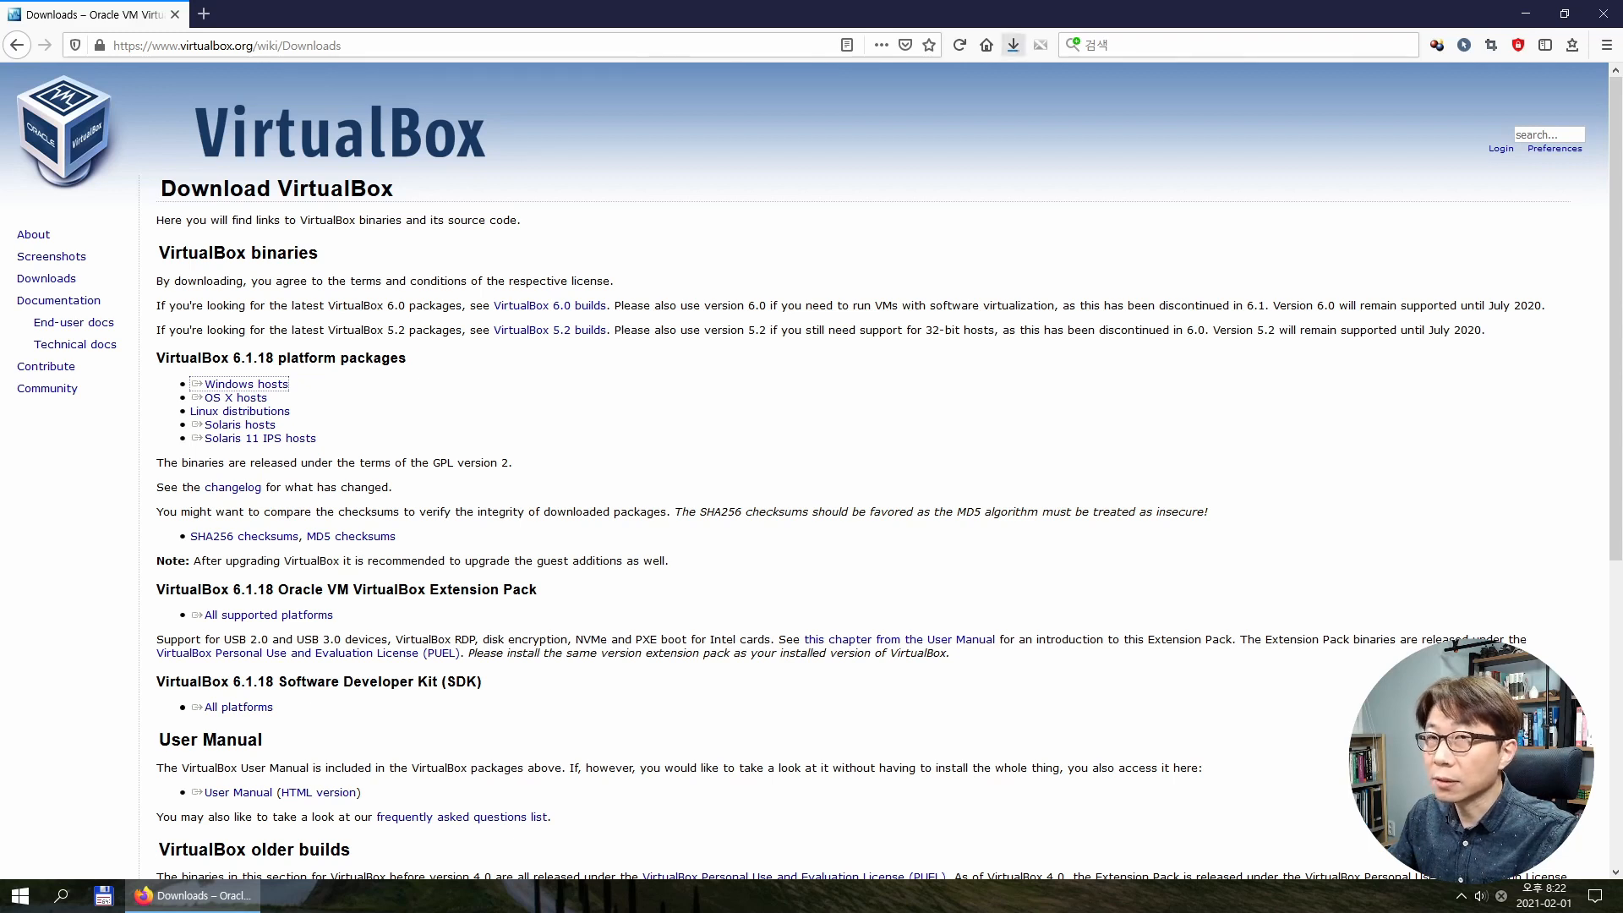
click(1013, 44)
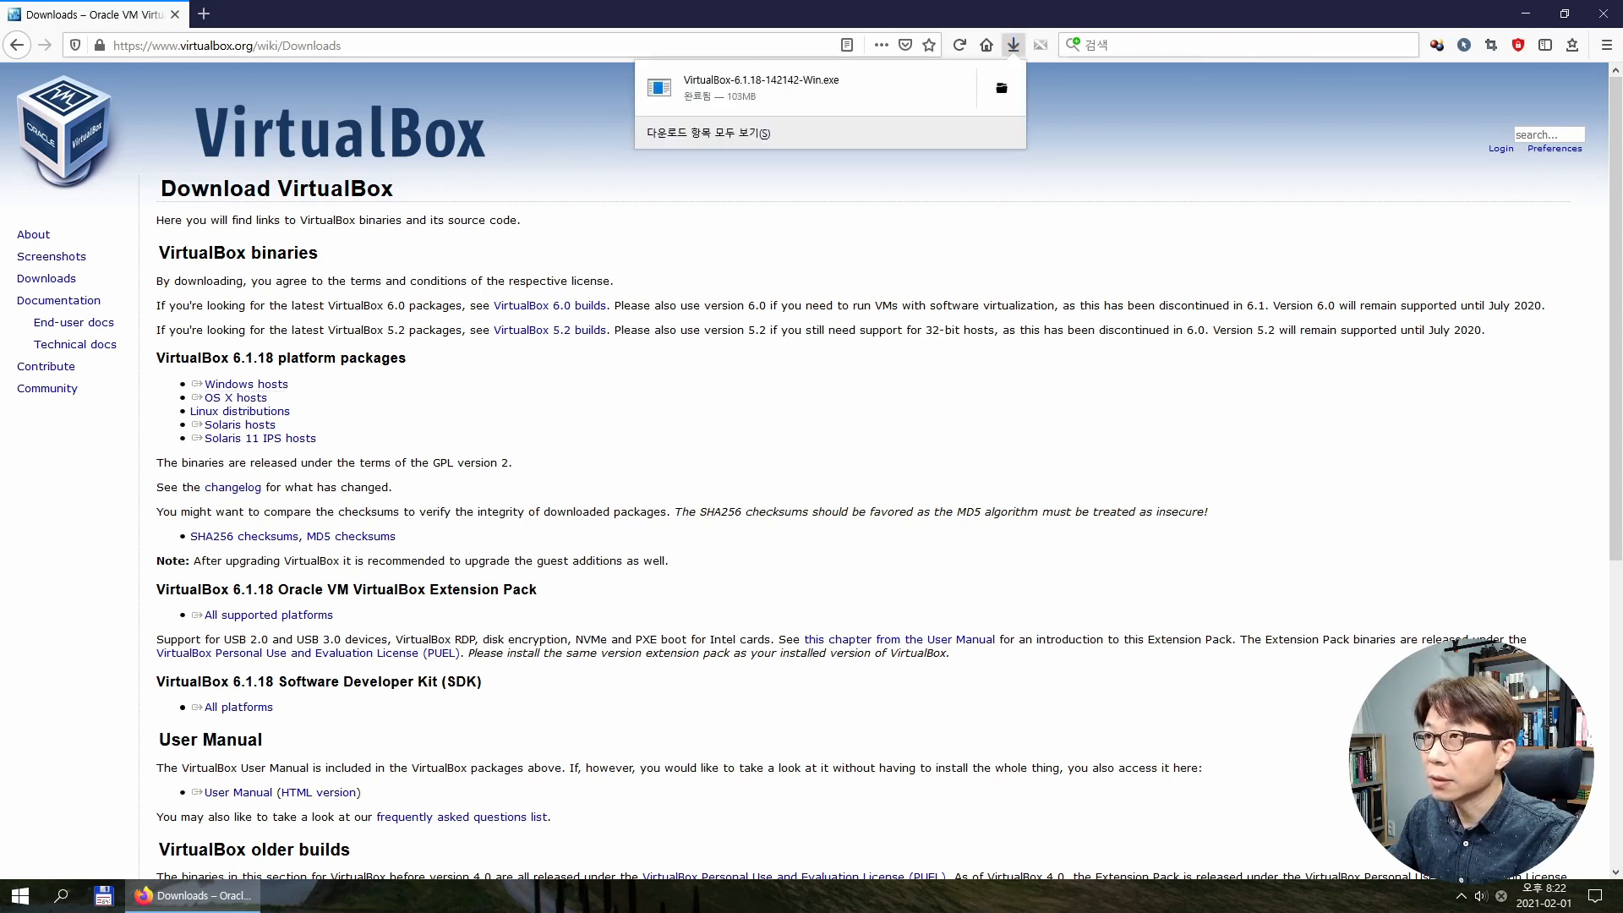
key(Escape)
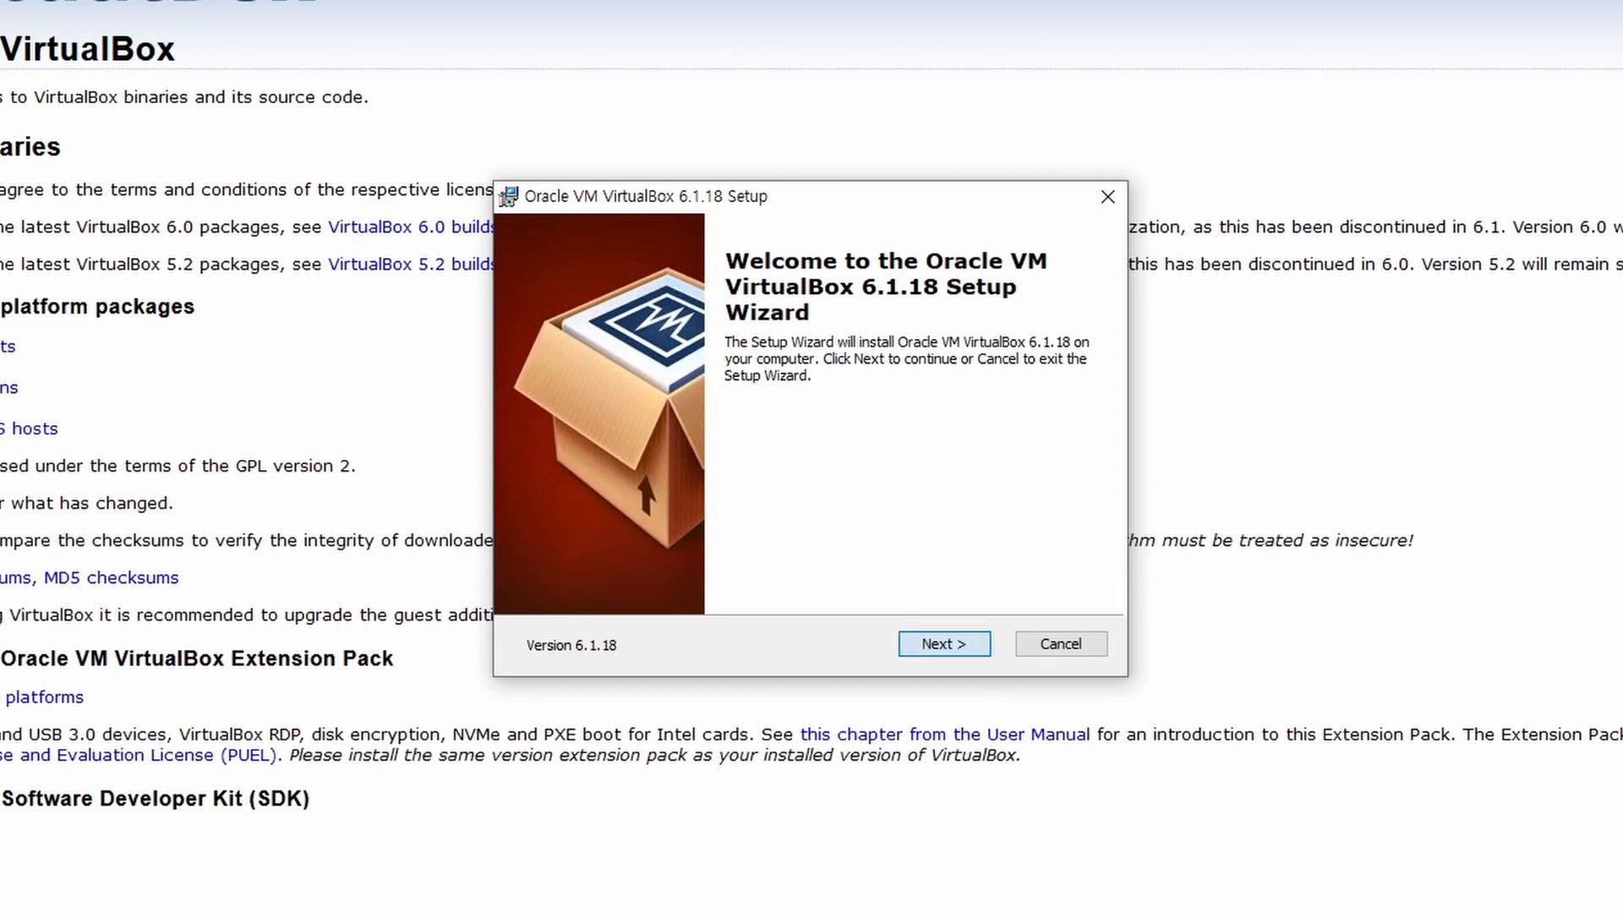
Keep the default VirtualBox features and install location, and turn off the Quick Launch Bar shortcut.
click(944, 643)
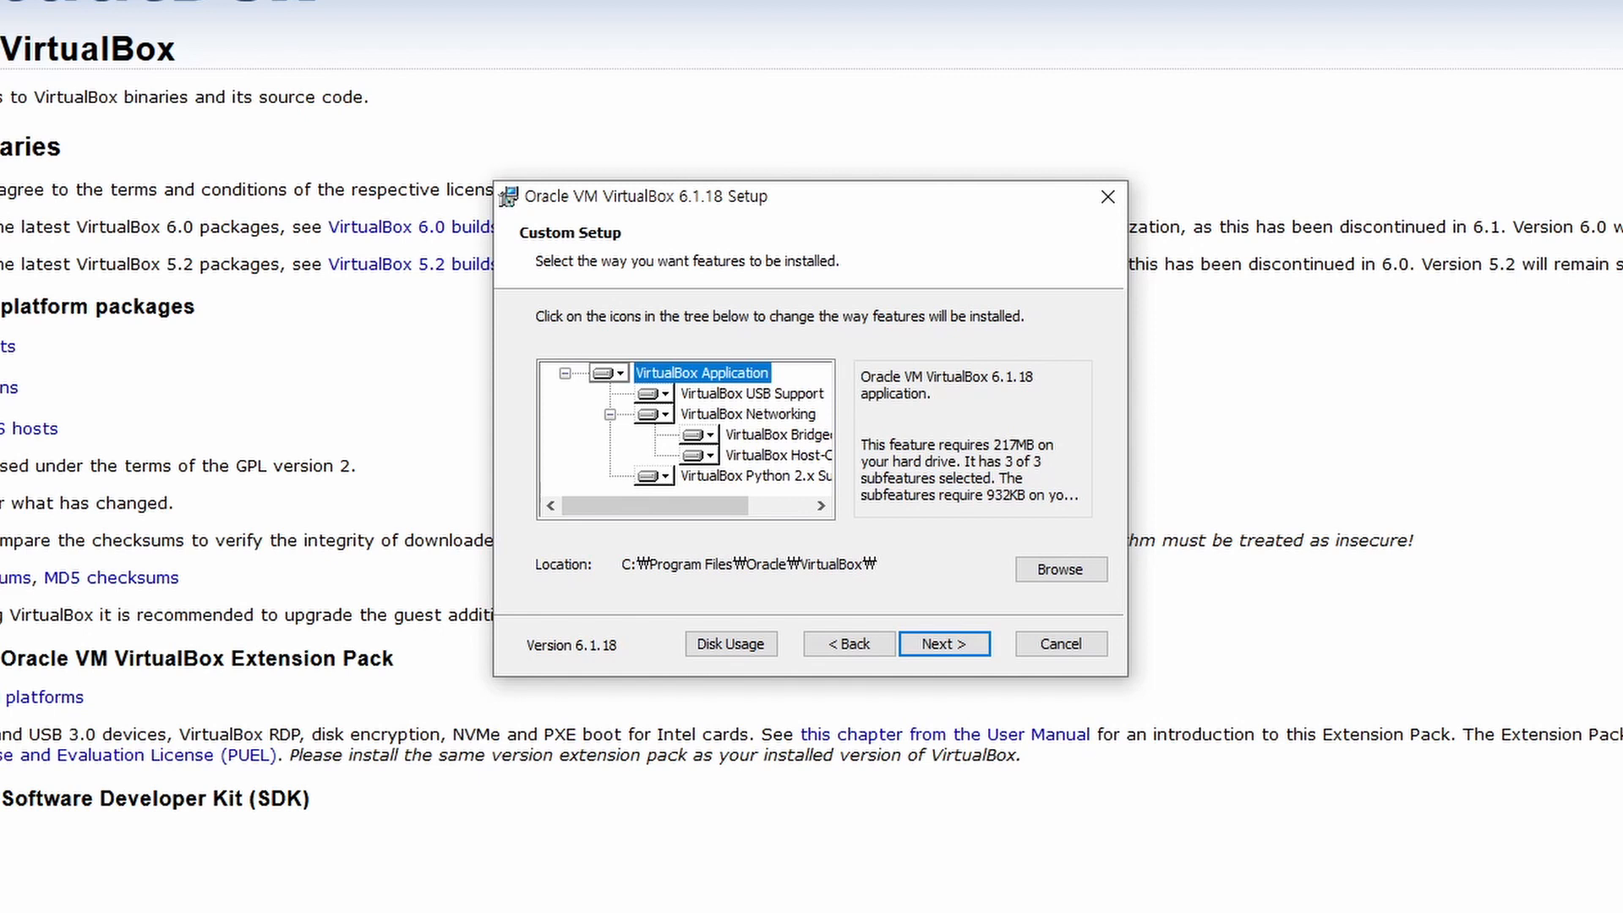
click(944, 644)
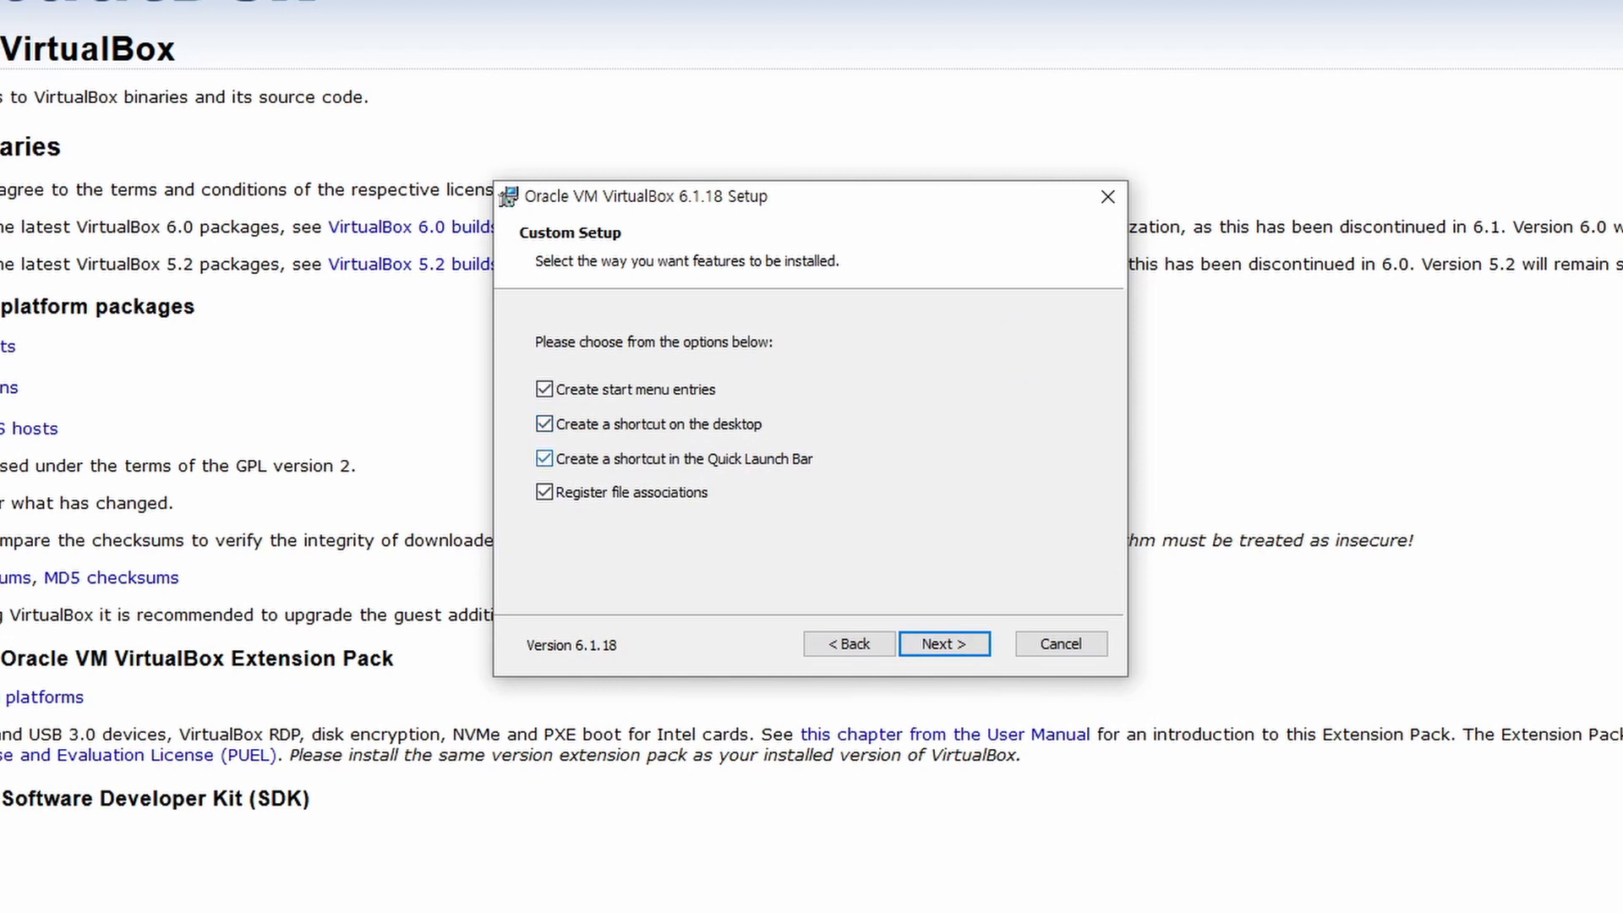
click(544, 459)
click(944, 644)
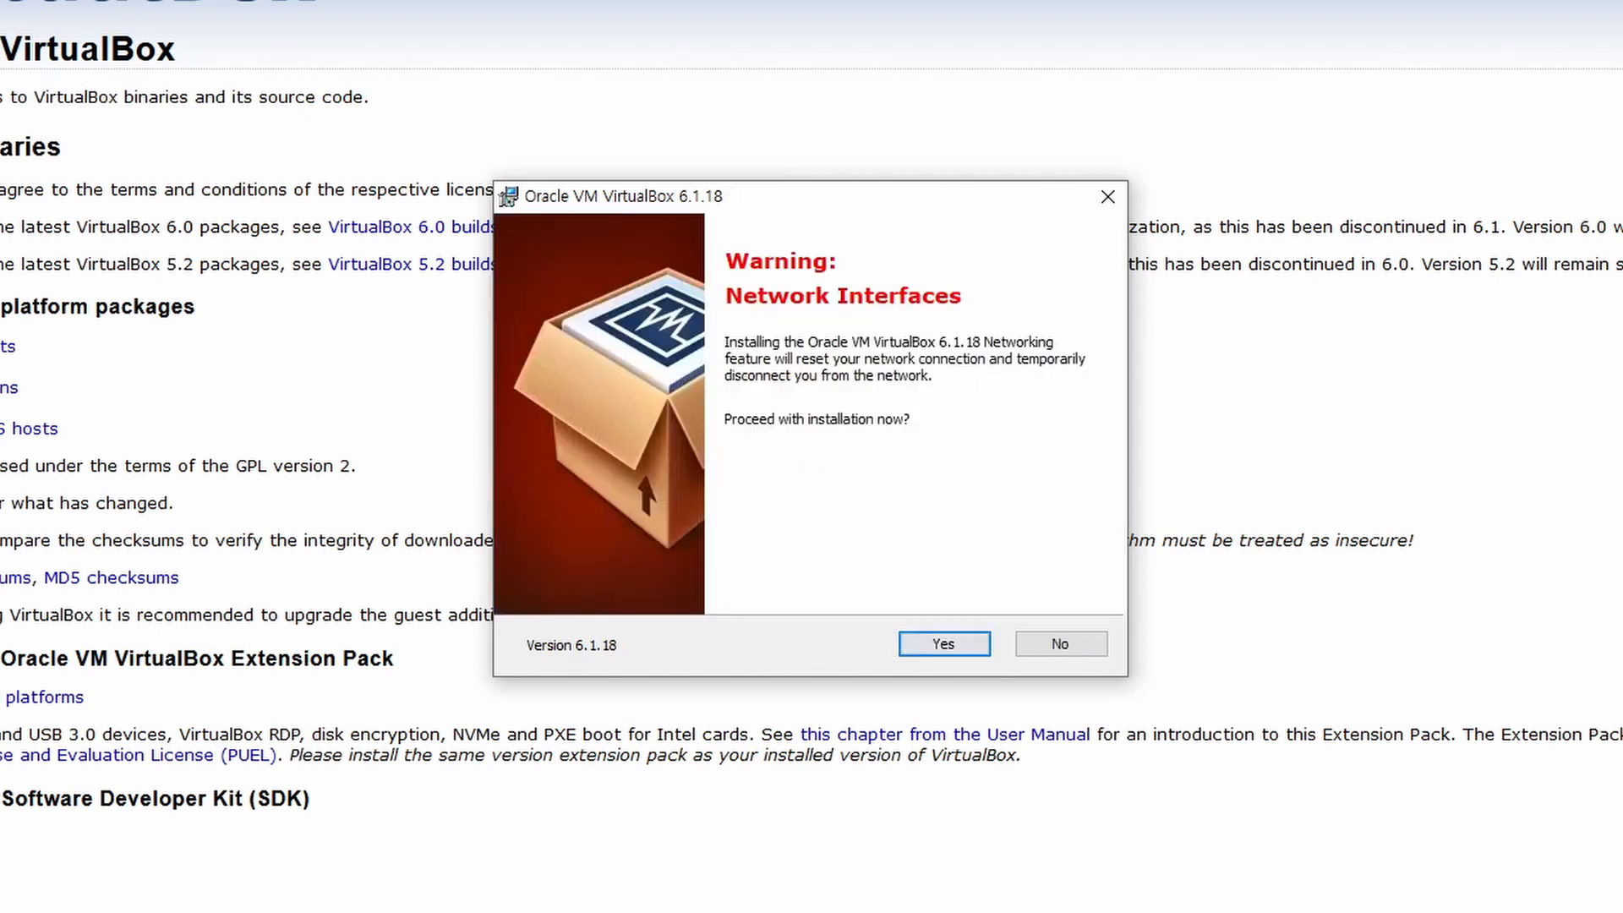
Accept the network interfaces warning, install VirtualBox 6.1.18 and start it when finishing the setup.
click(944, 643)
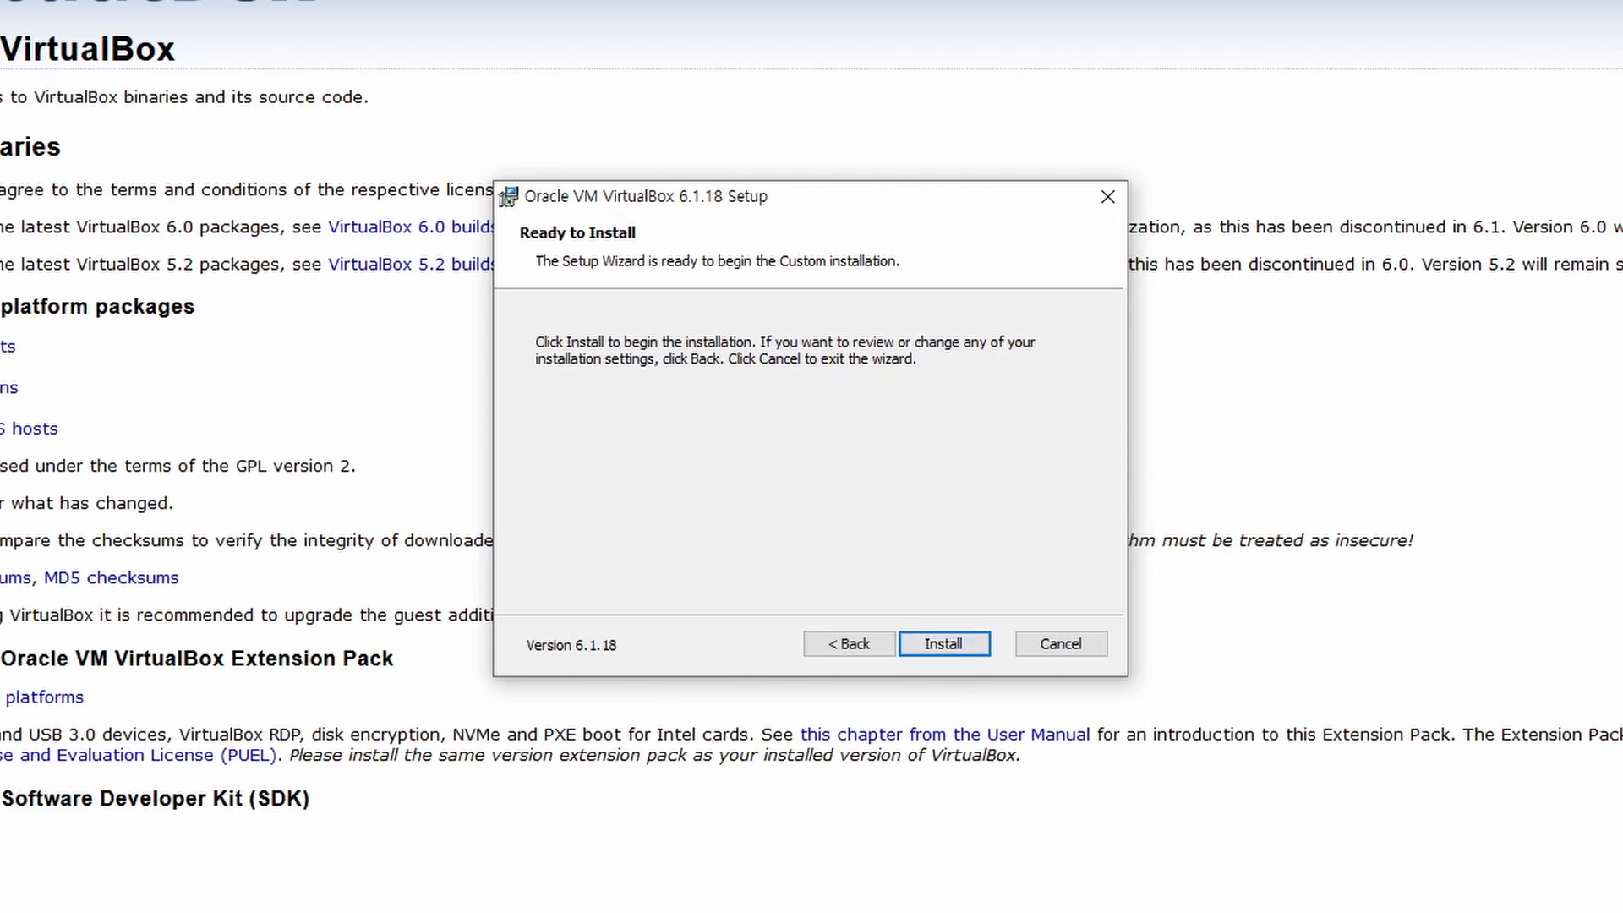
click(944, 643)
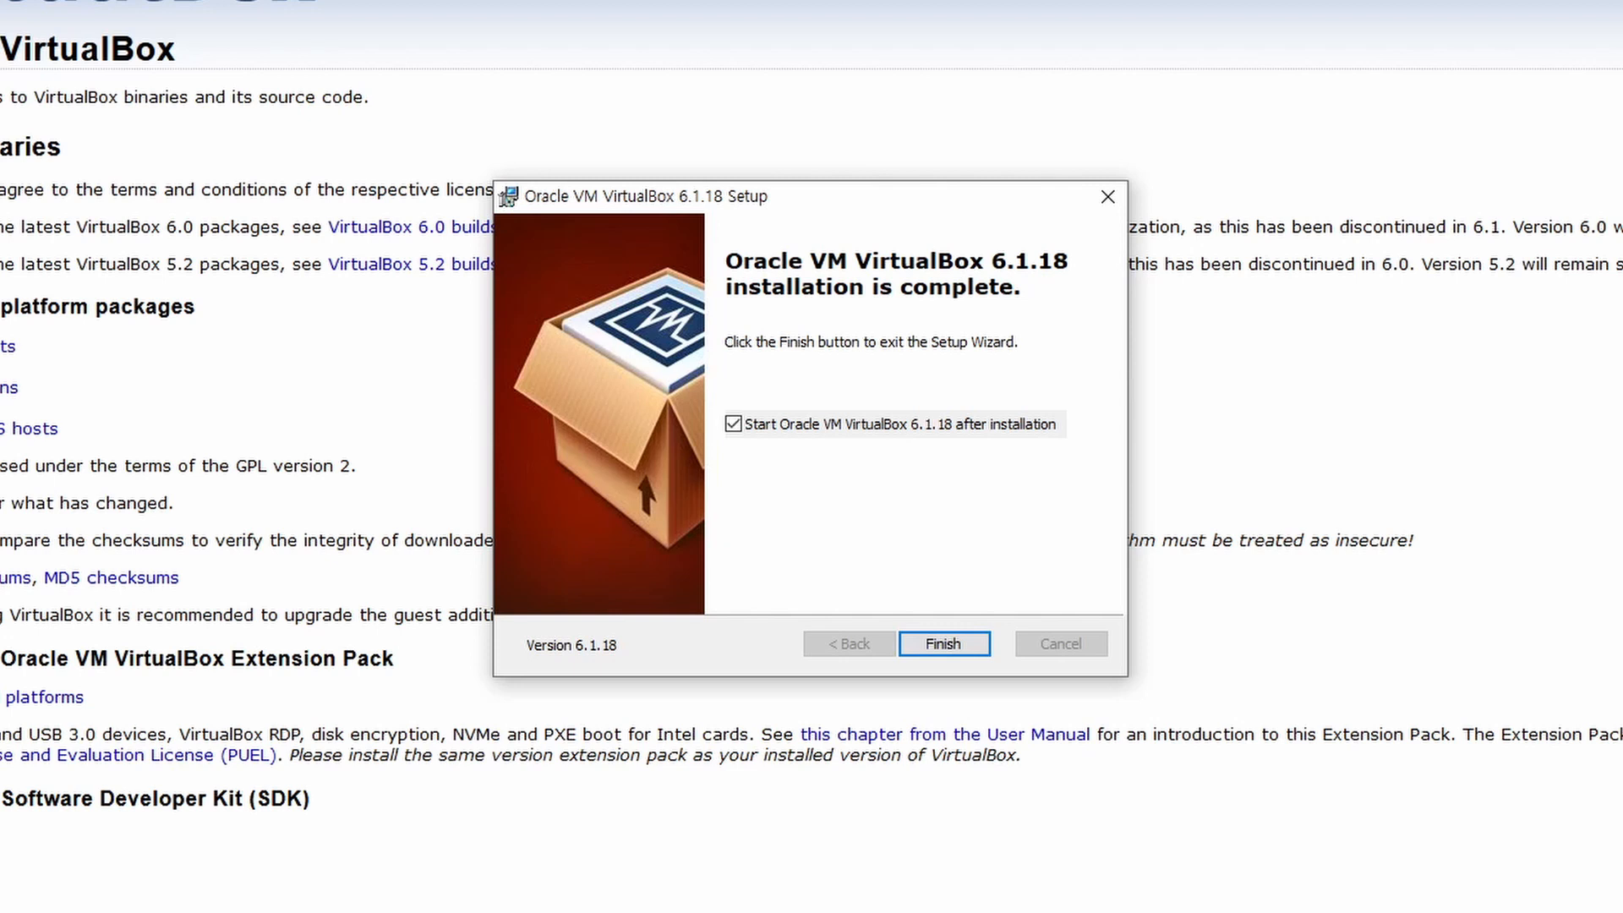
key(Return)
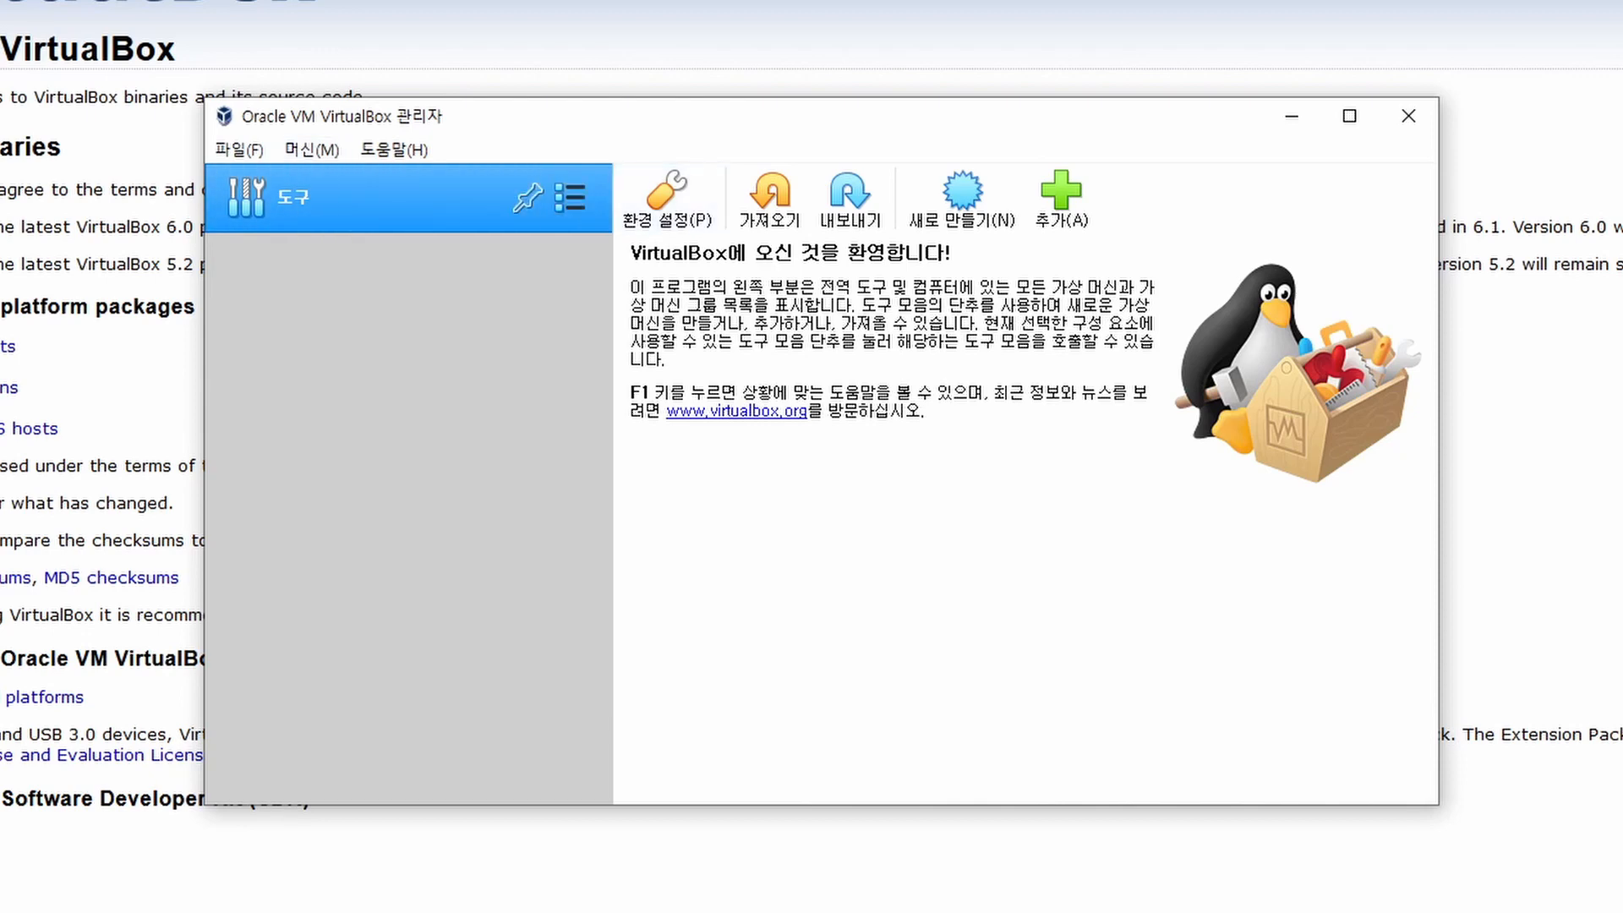
Set the host key combination (호스트 키 조합) for virtual machines to Shift + Ctrl in the input preferences and save.
click(667, 196)
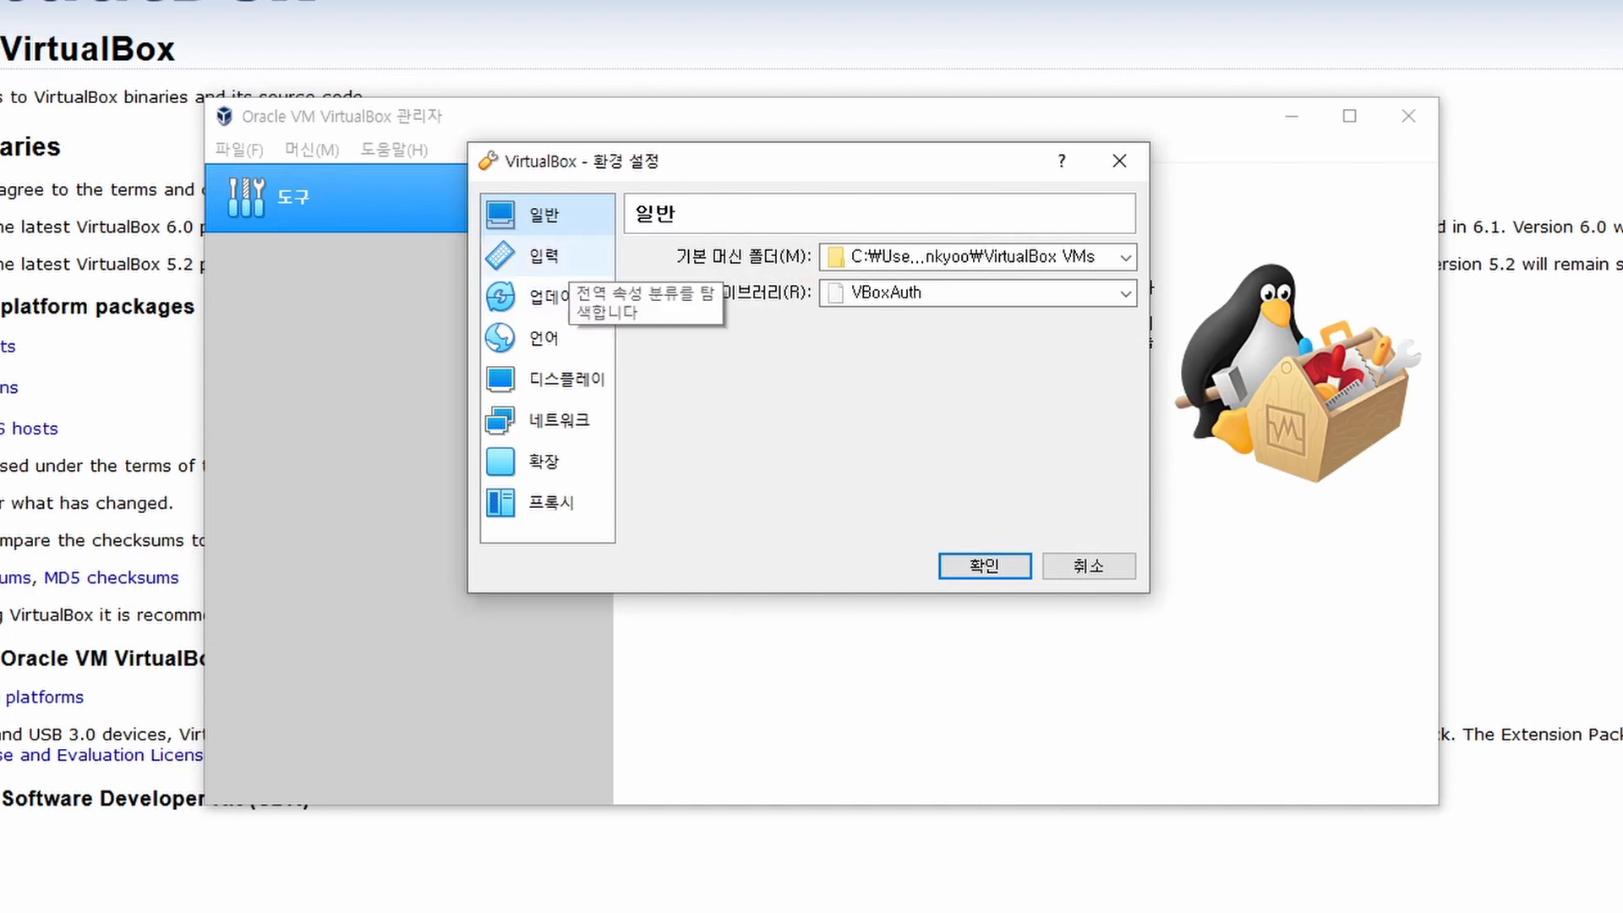
click(561, 257)
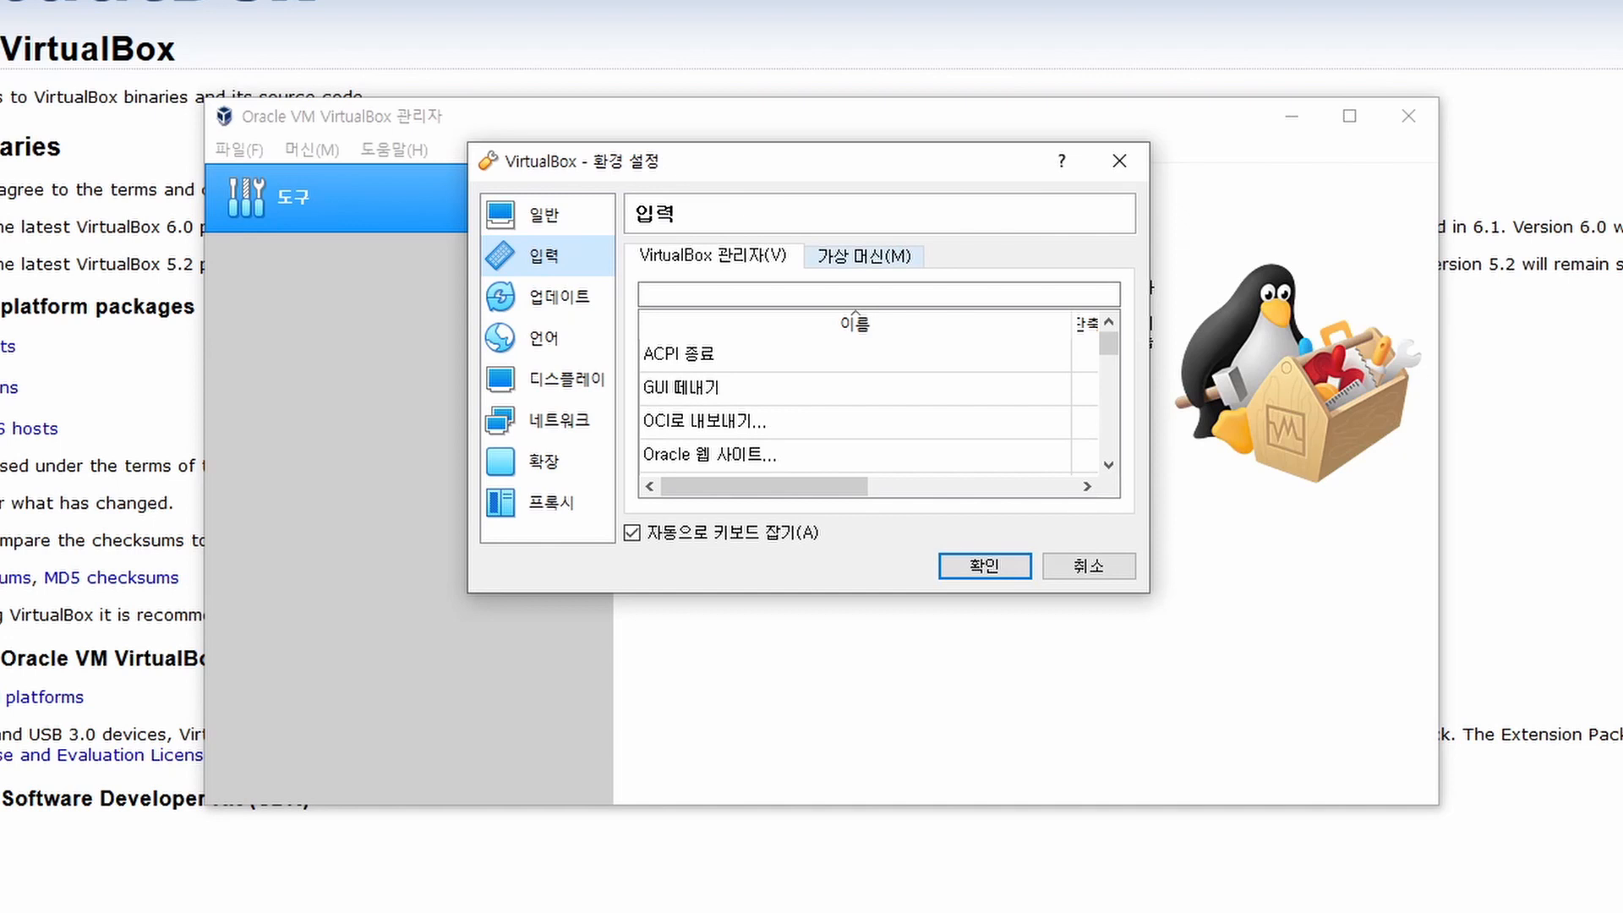
click(864, 256)
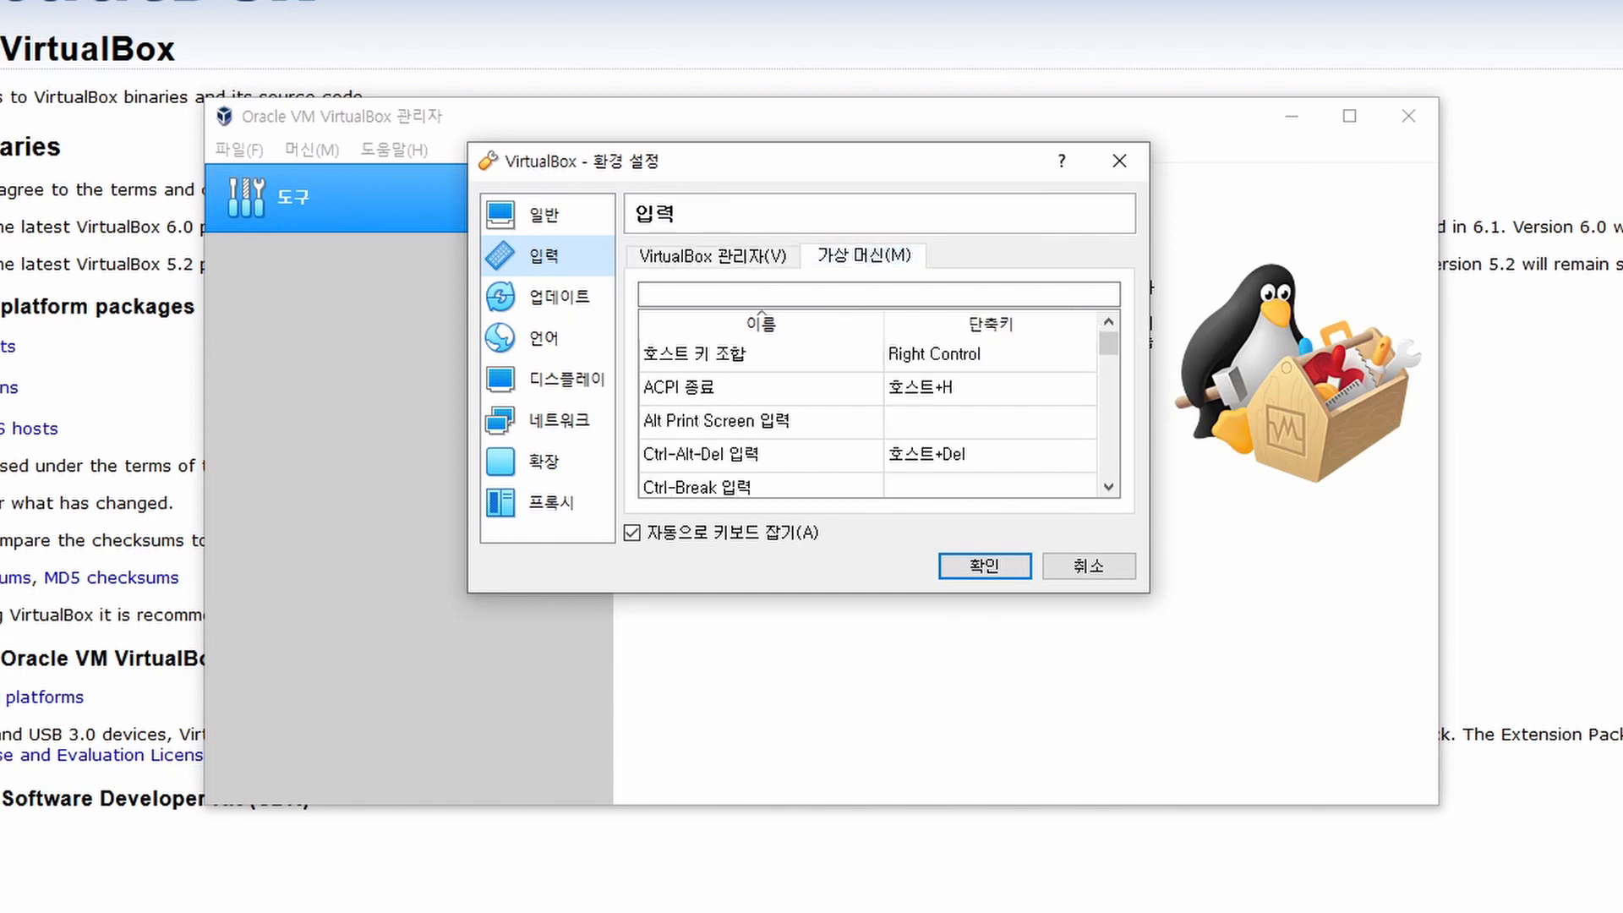
click(761, 354)
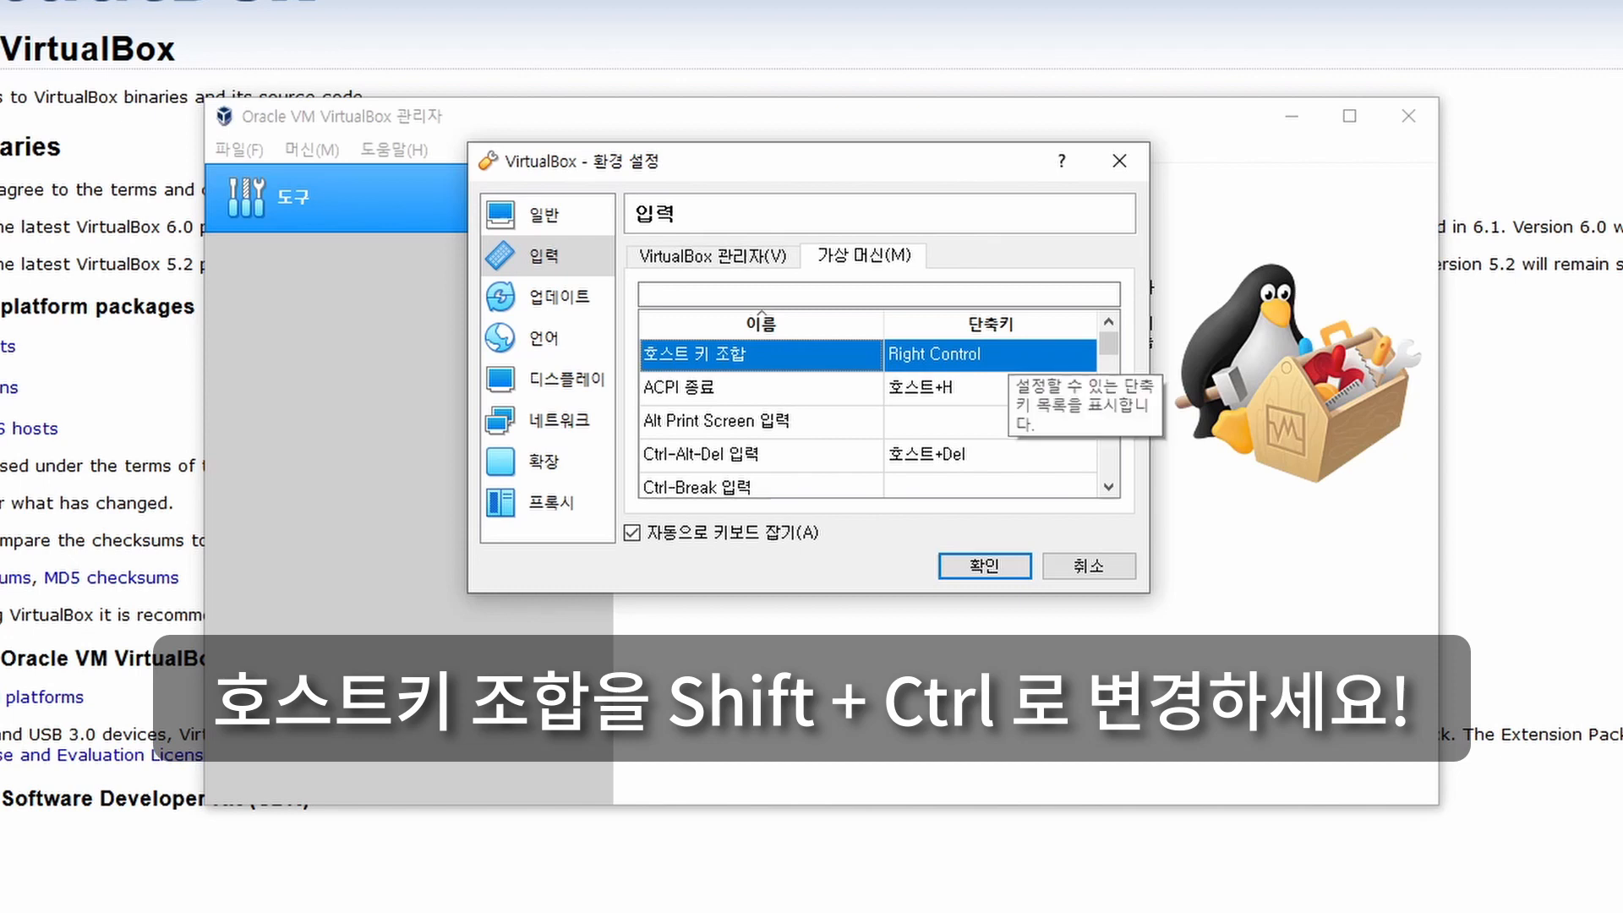
click(1004, 355)
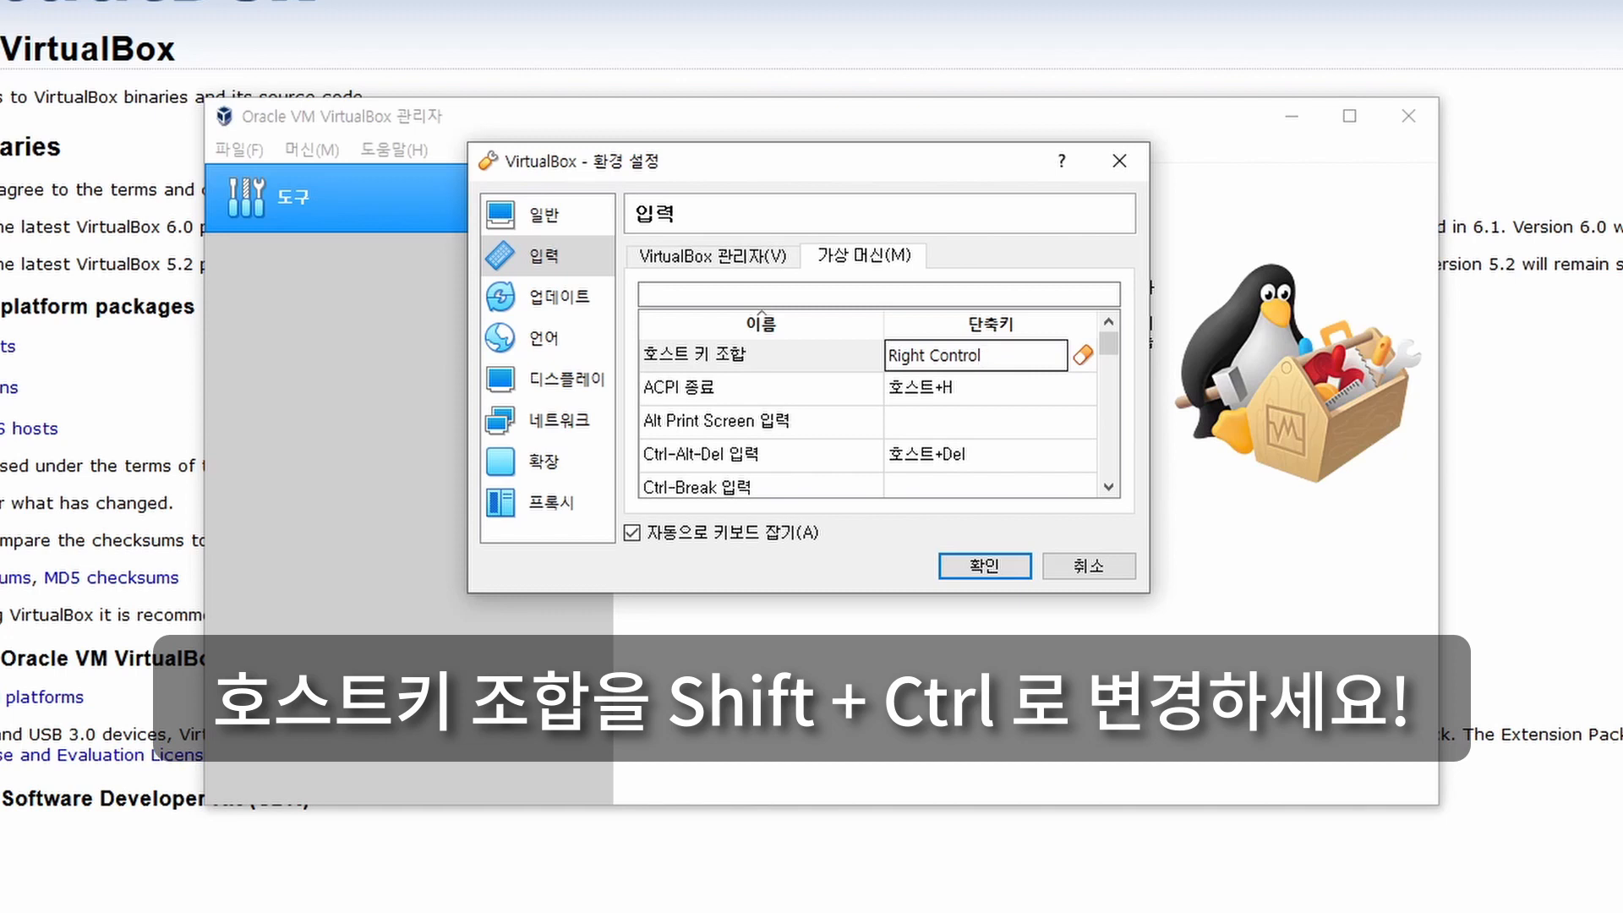
key(ctrl)
key(shift)
key(shift)
key(shift+ctrl)
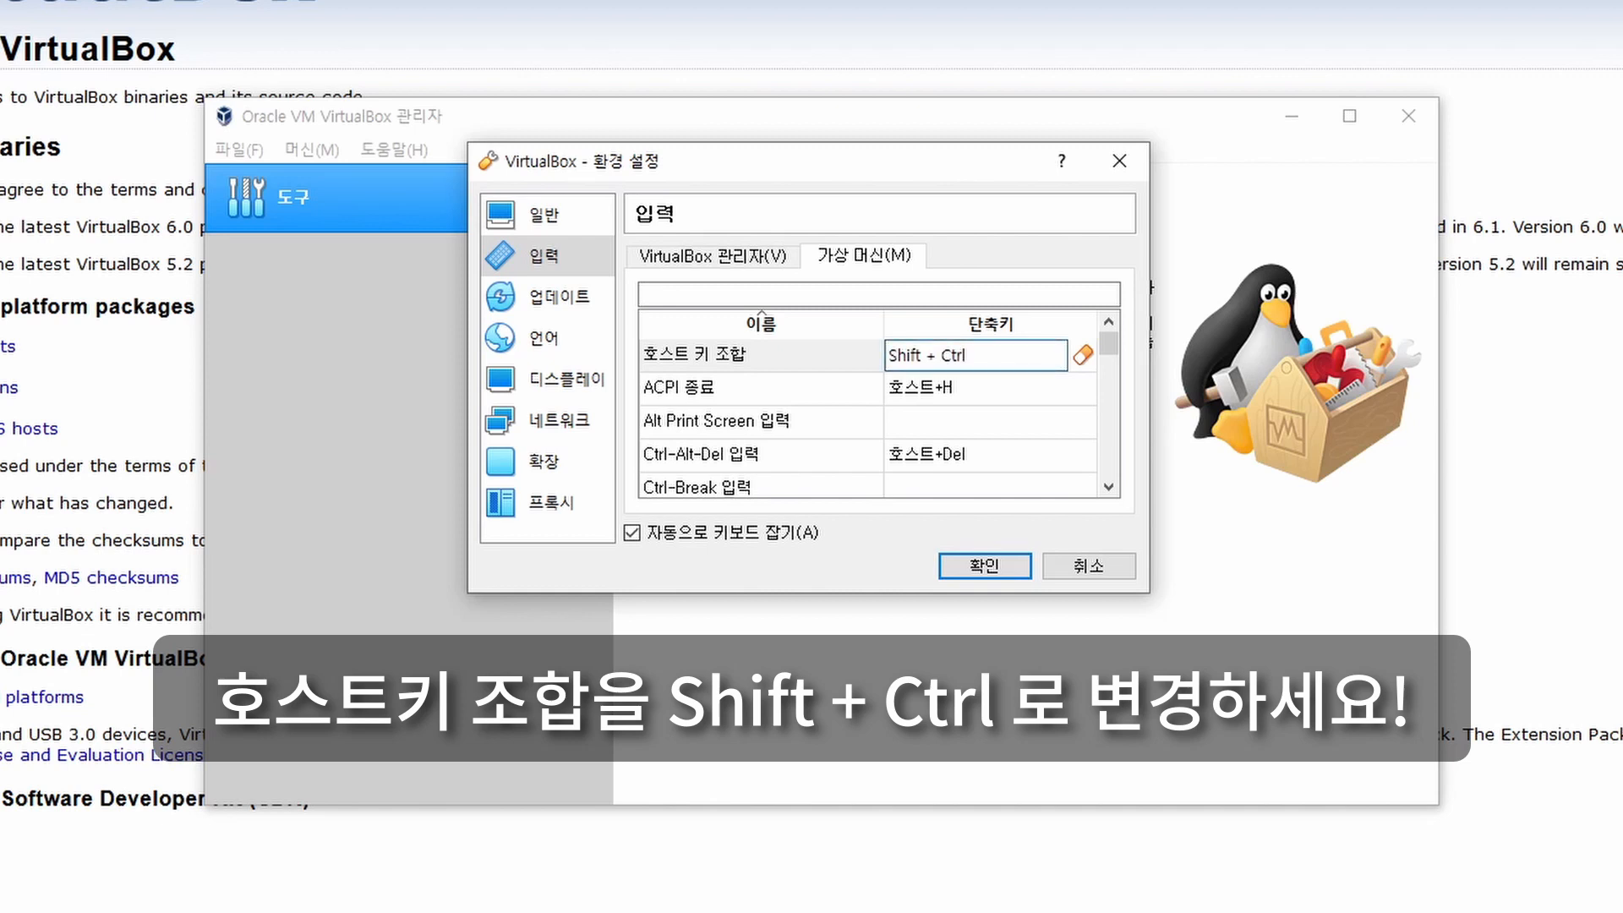
click(761, 354)
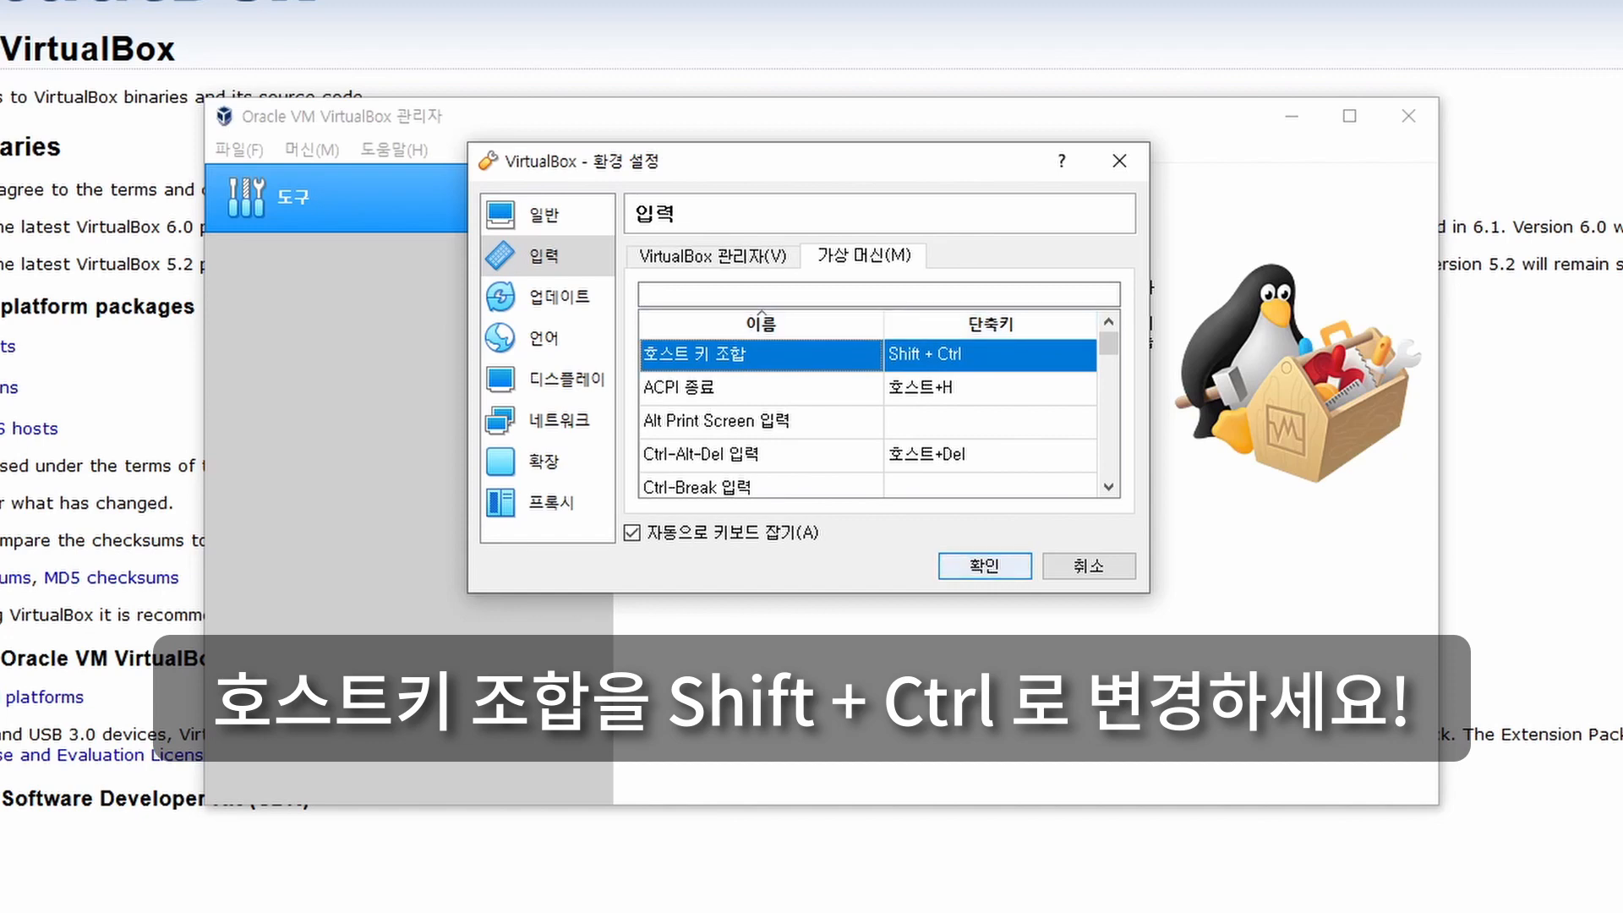
key(Return)
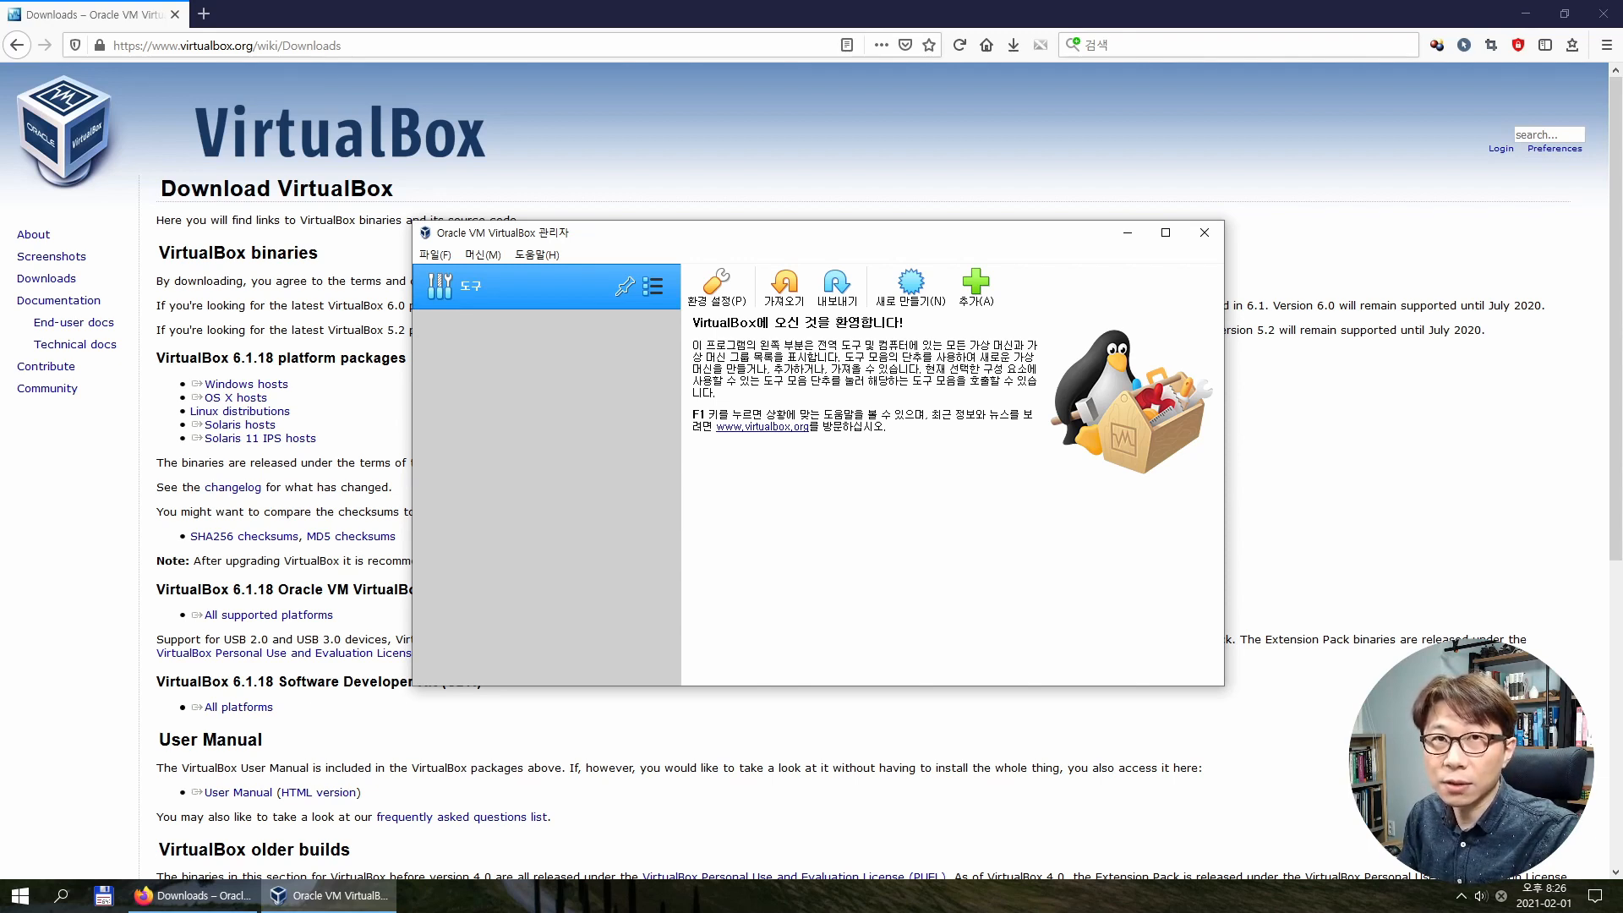
Switch to Firefox, search the web for ubuntu in a new tab and open the official ubuntu.com site.
click(869, 428)
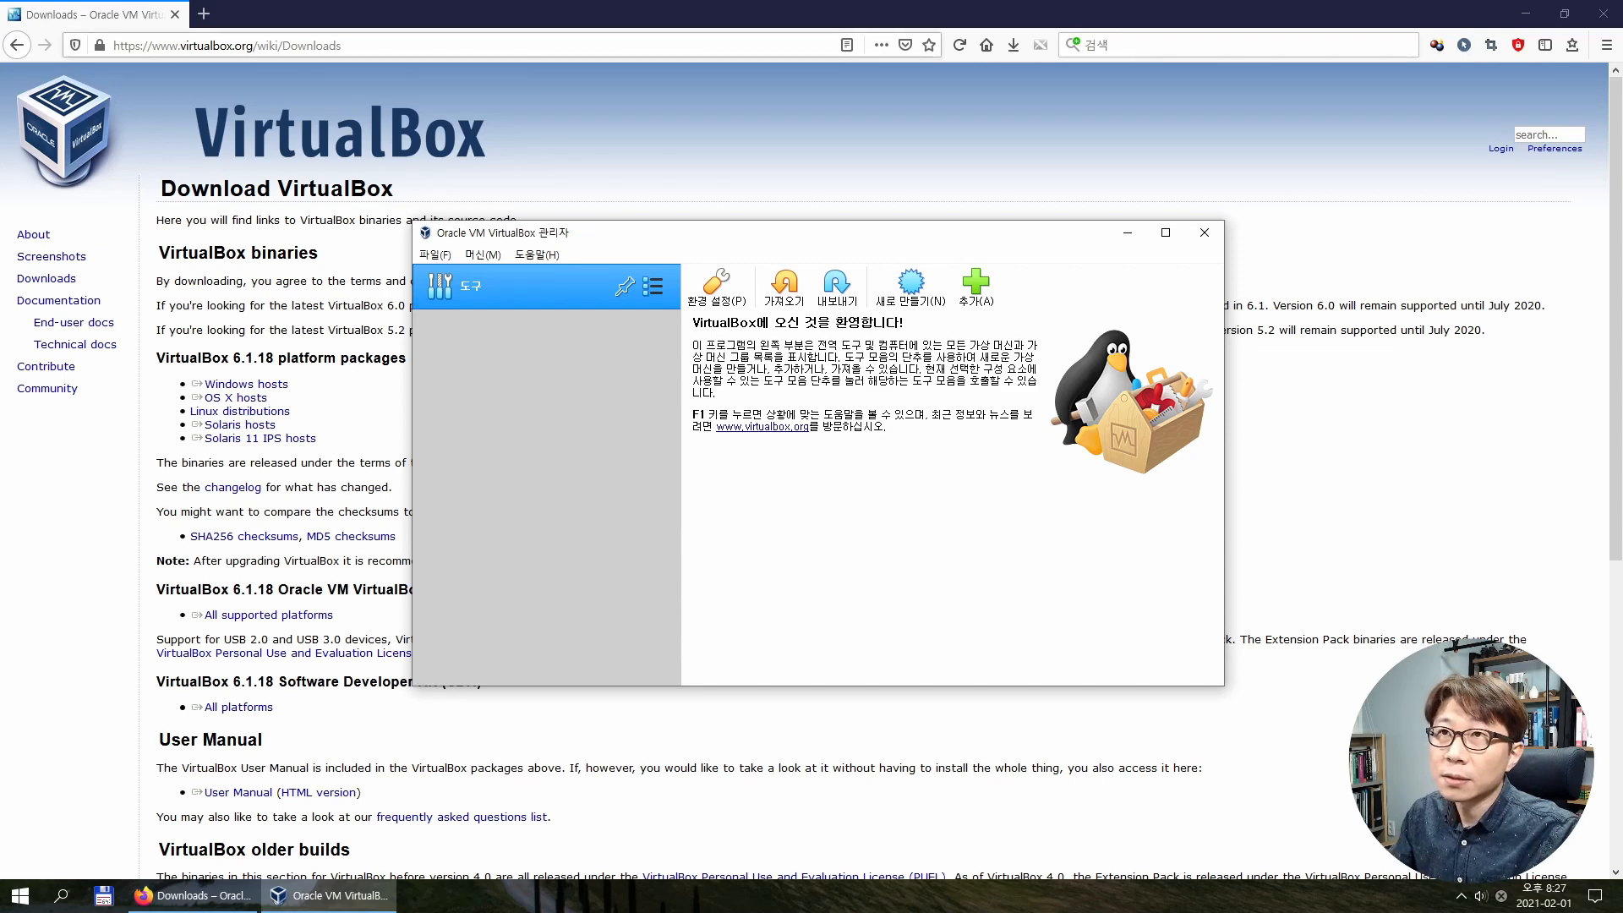
key(alt+Tab)
key(ctrl+t)
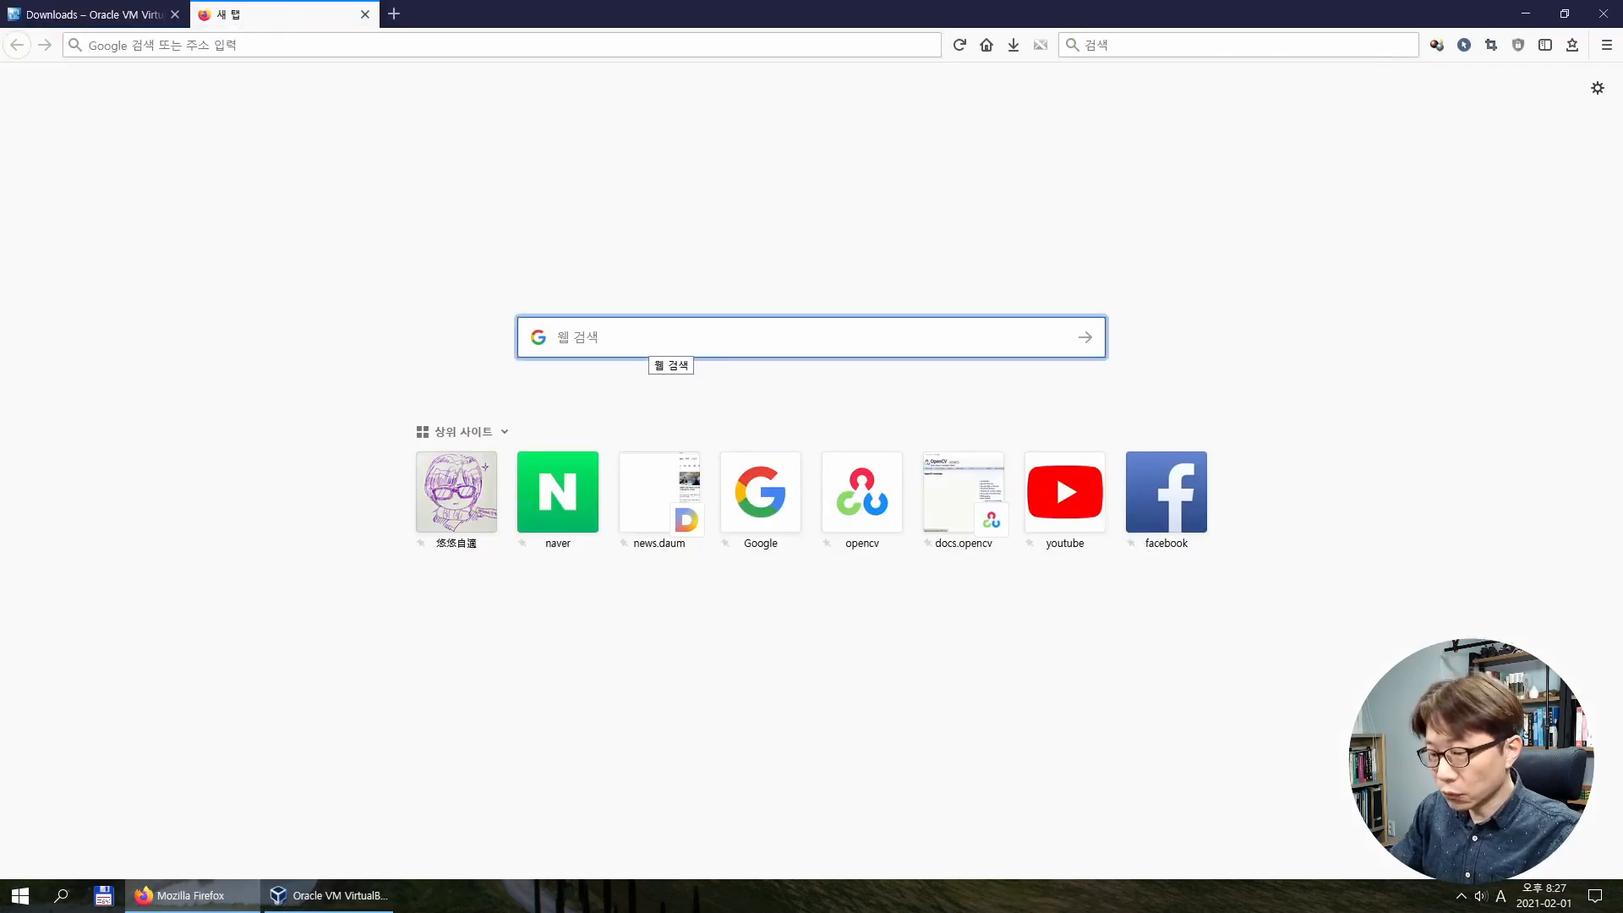
text(ubuntu)
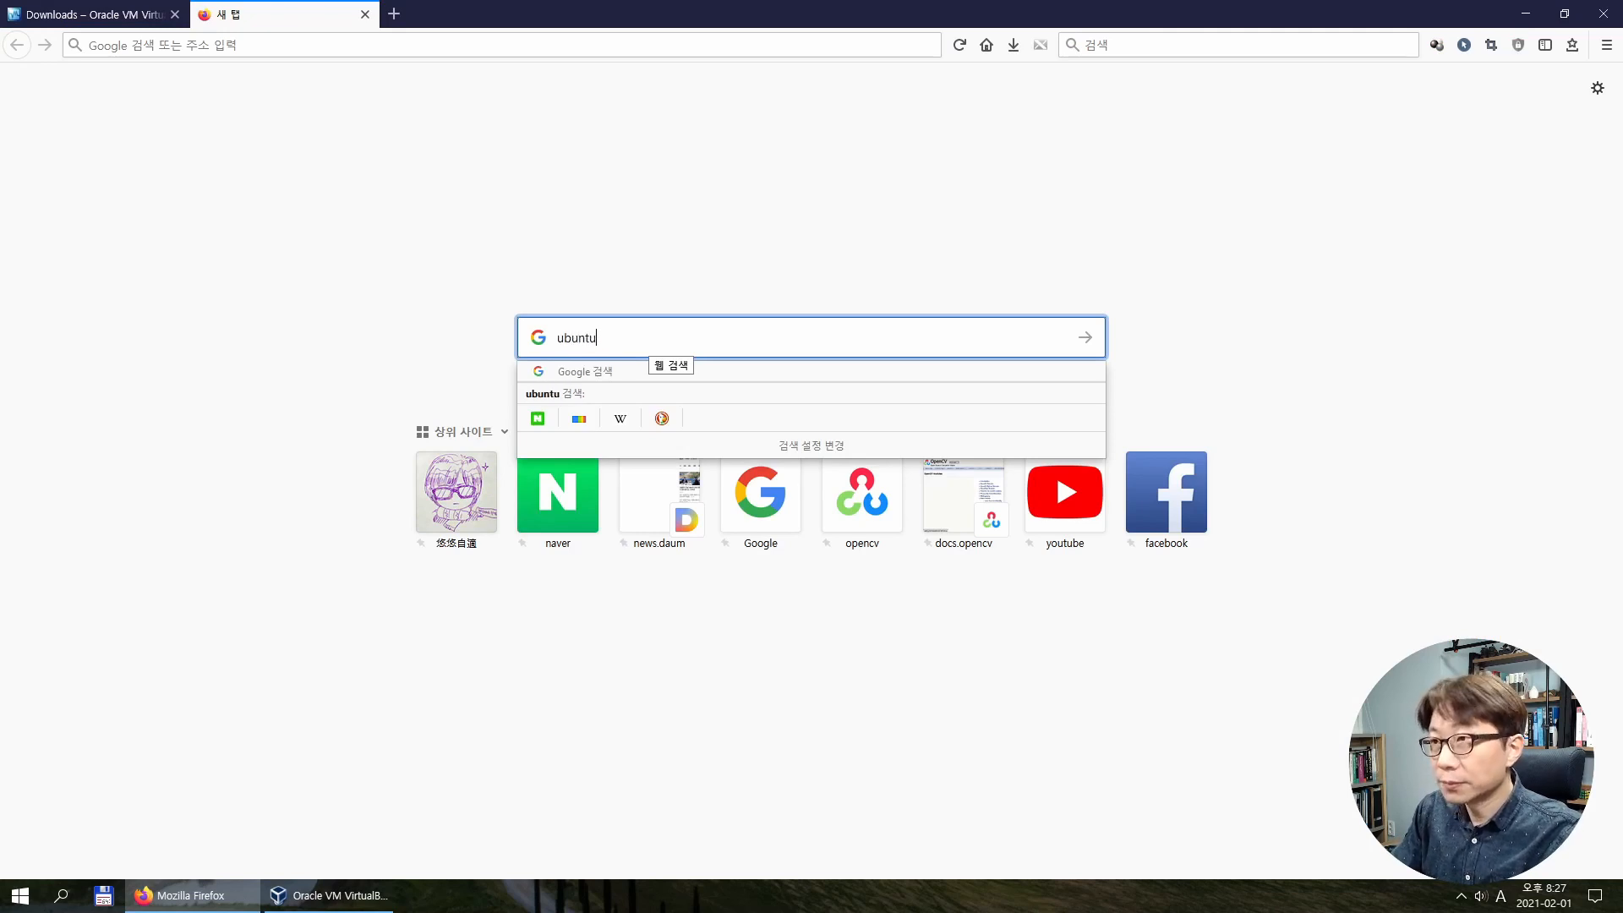
key(Return)
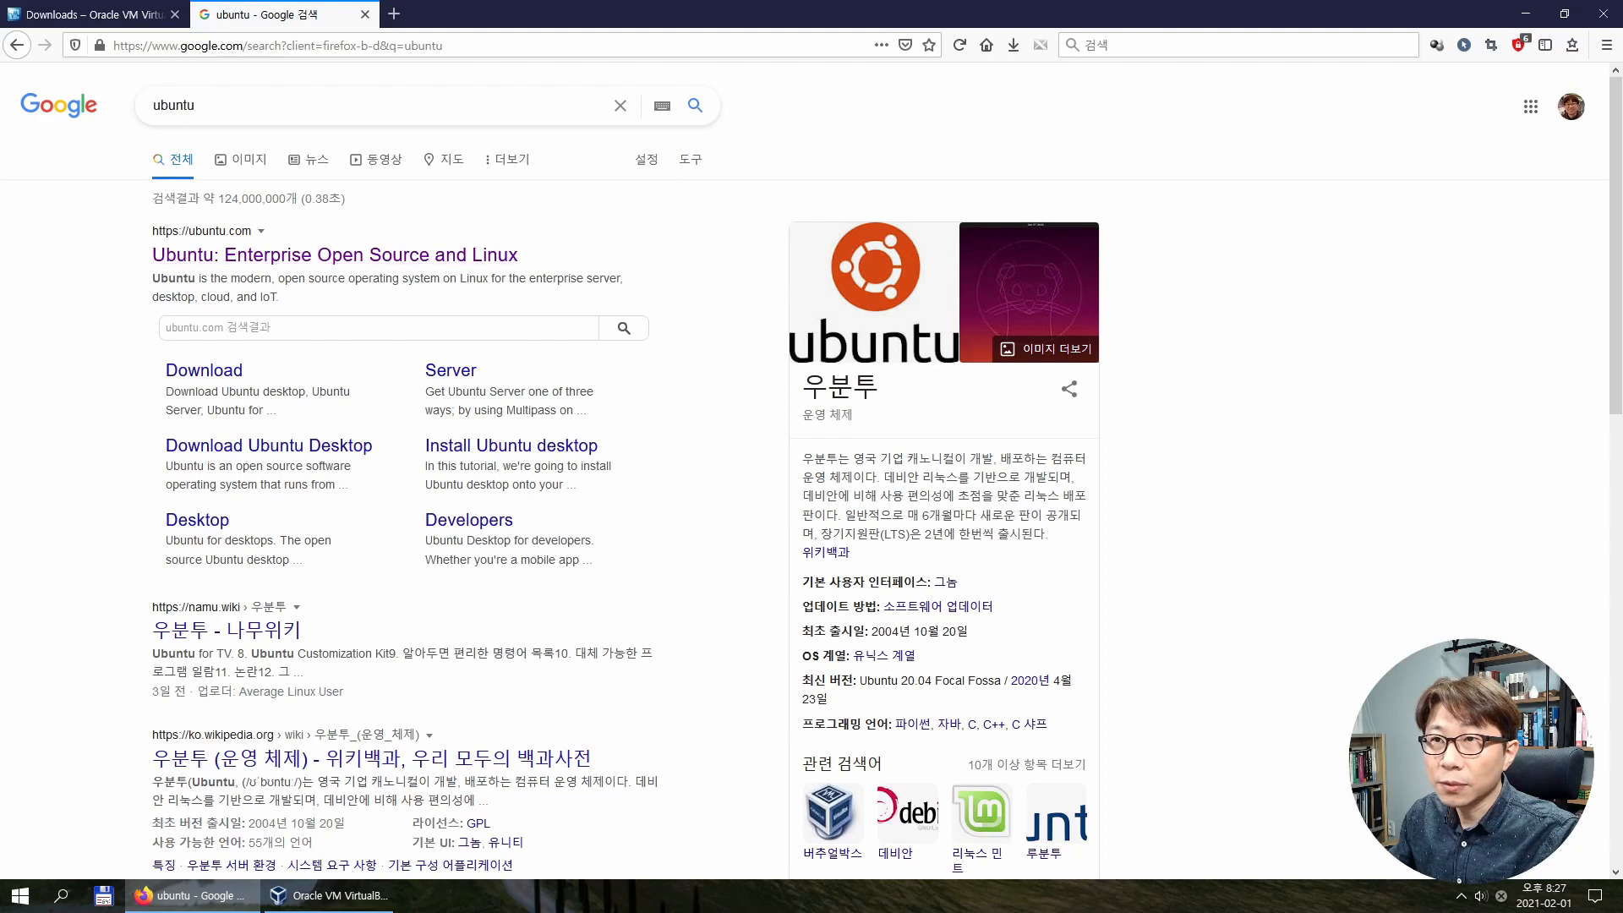
click(335, 255)
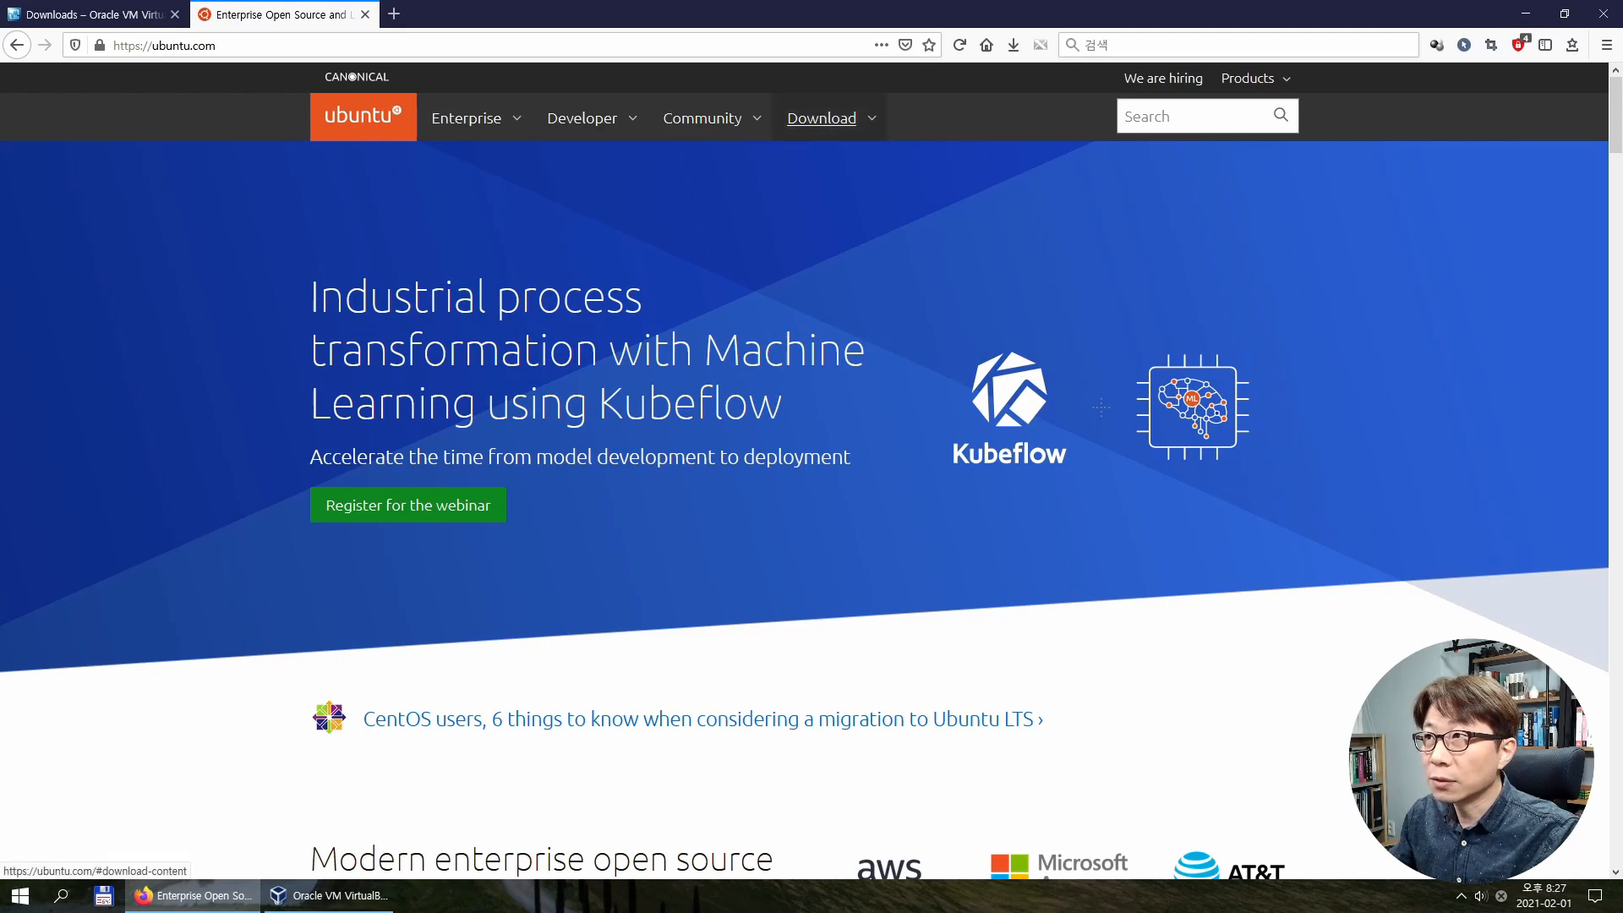
Request the Ubuntu Desktop 20.04 LTS download and decline saving ubuntu-20.04.1-desktop-amd64.iso.
click(822, 118)
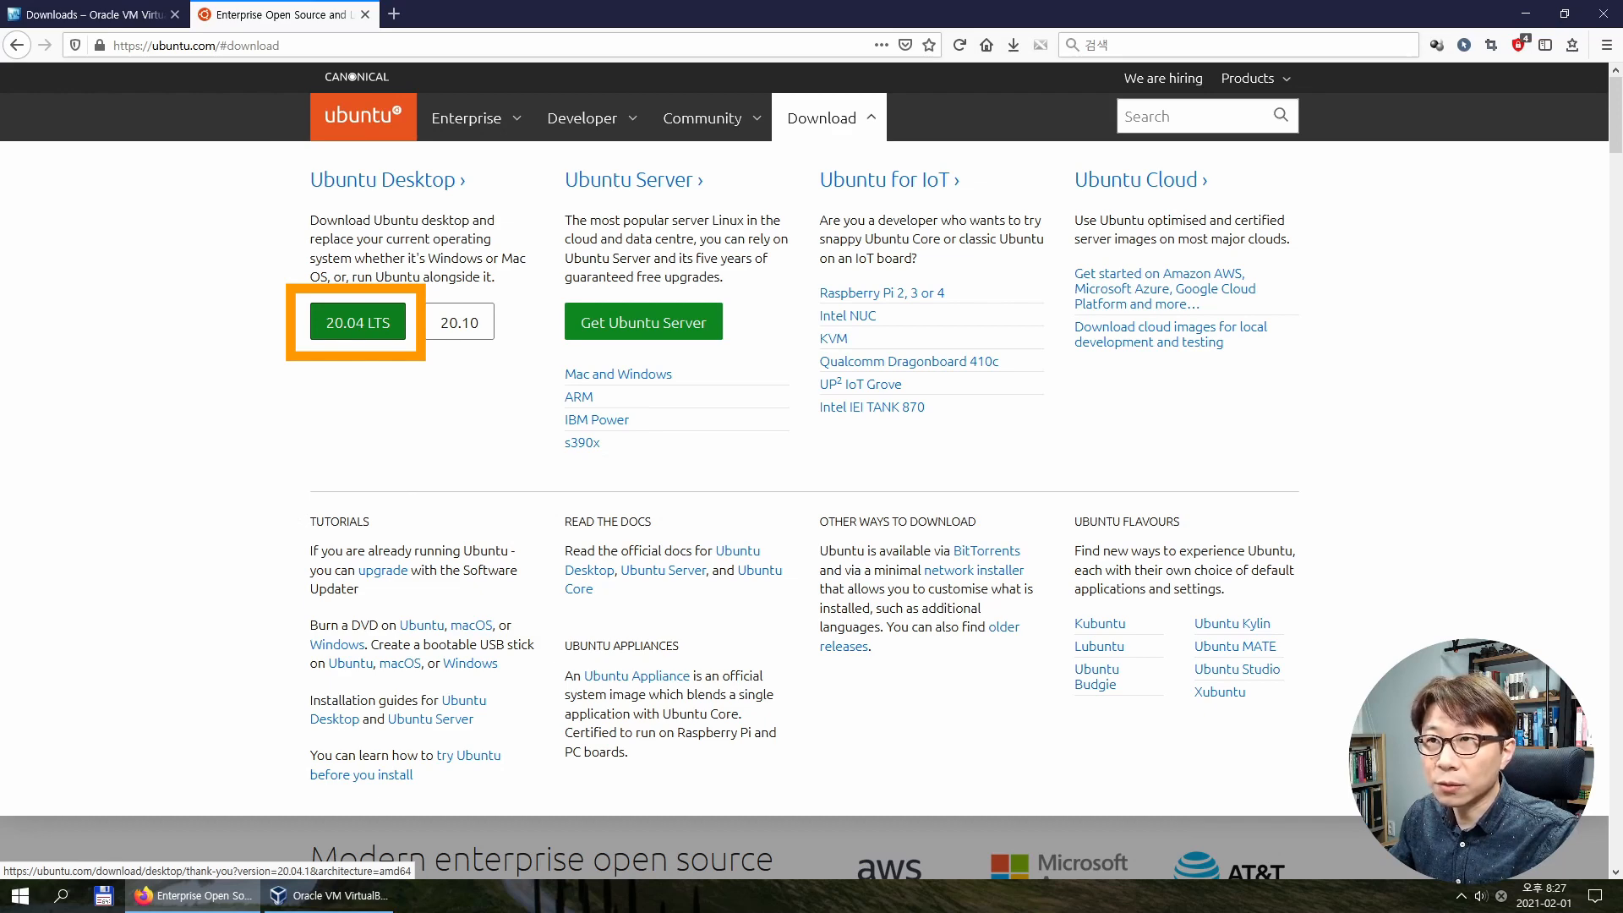
click(358, 323)
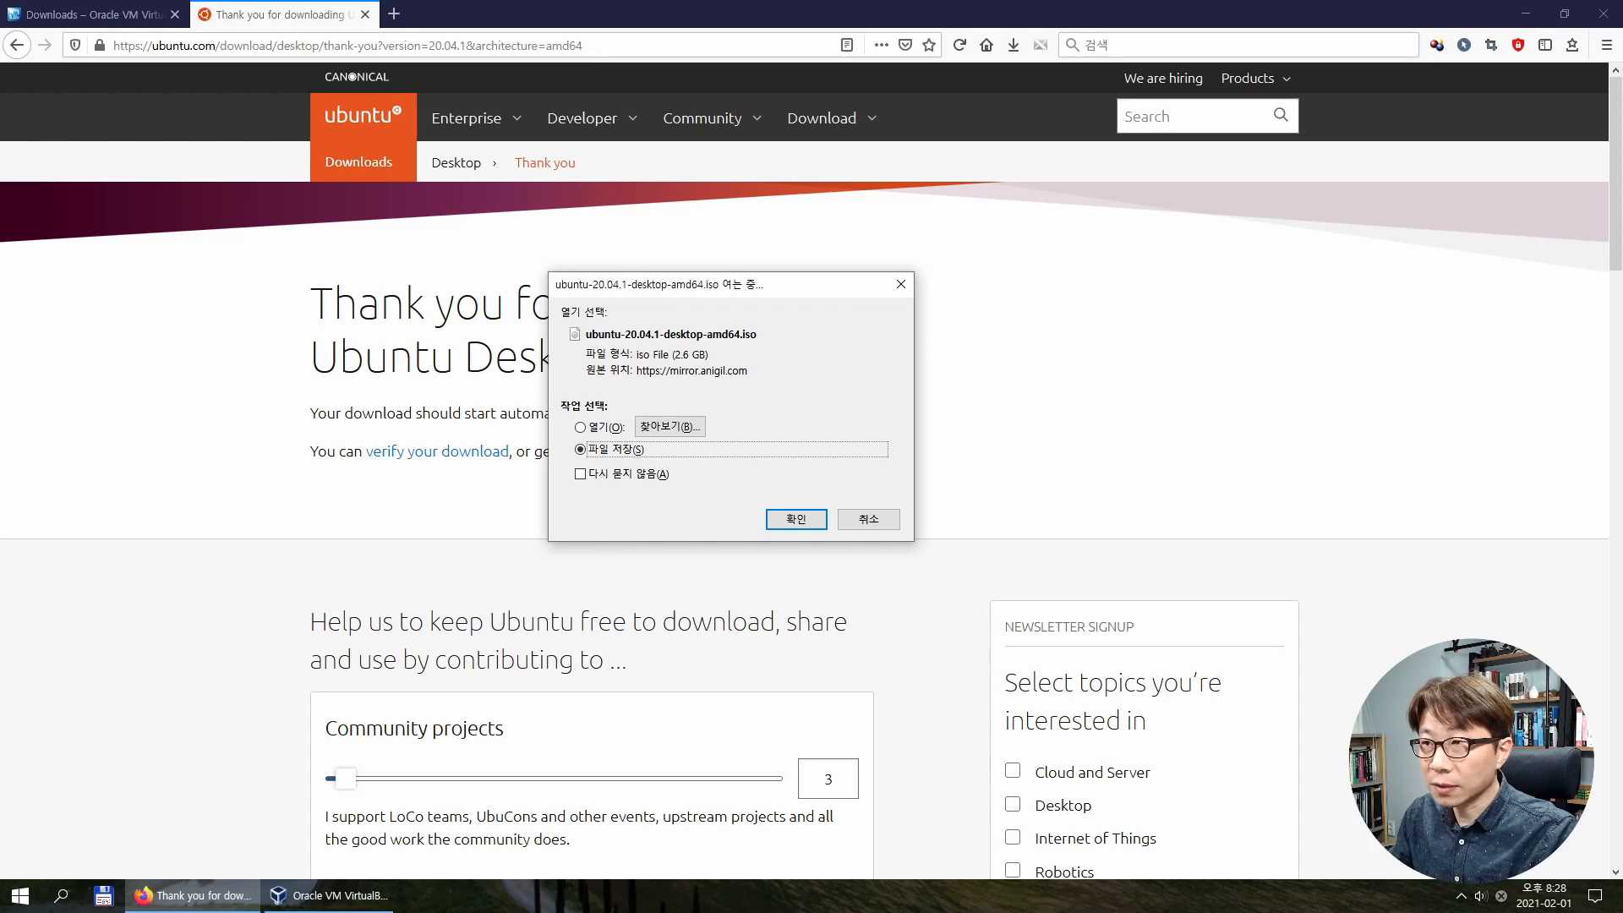
click(869, 519)
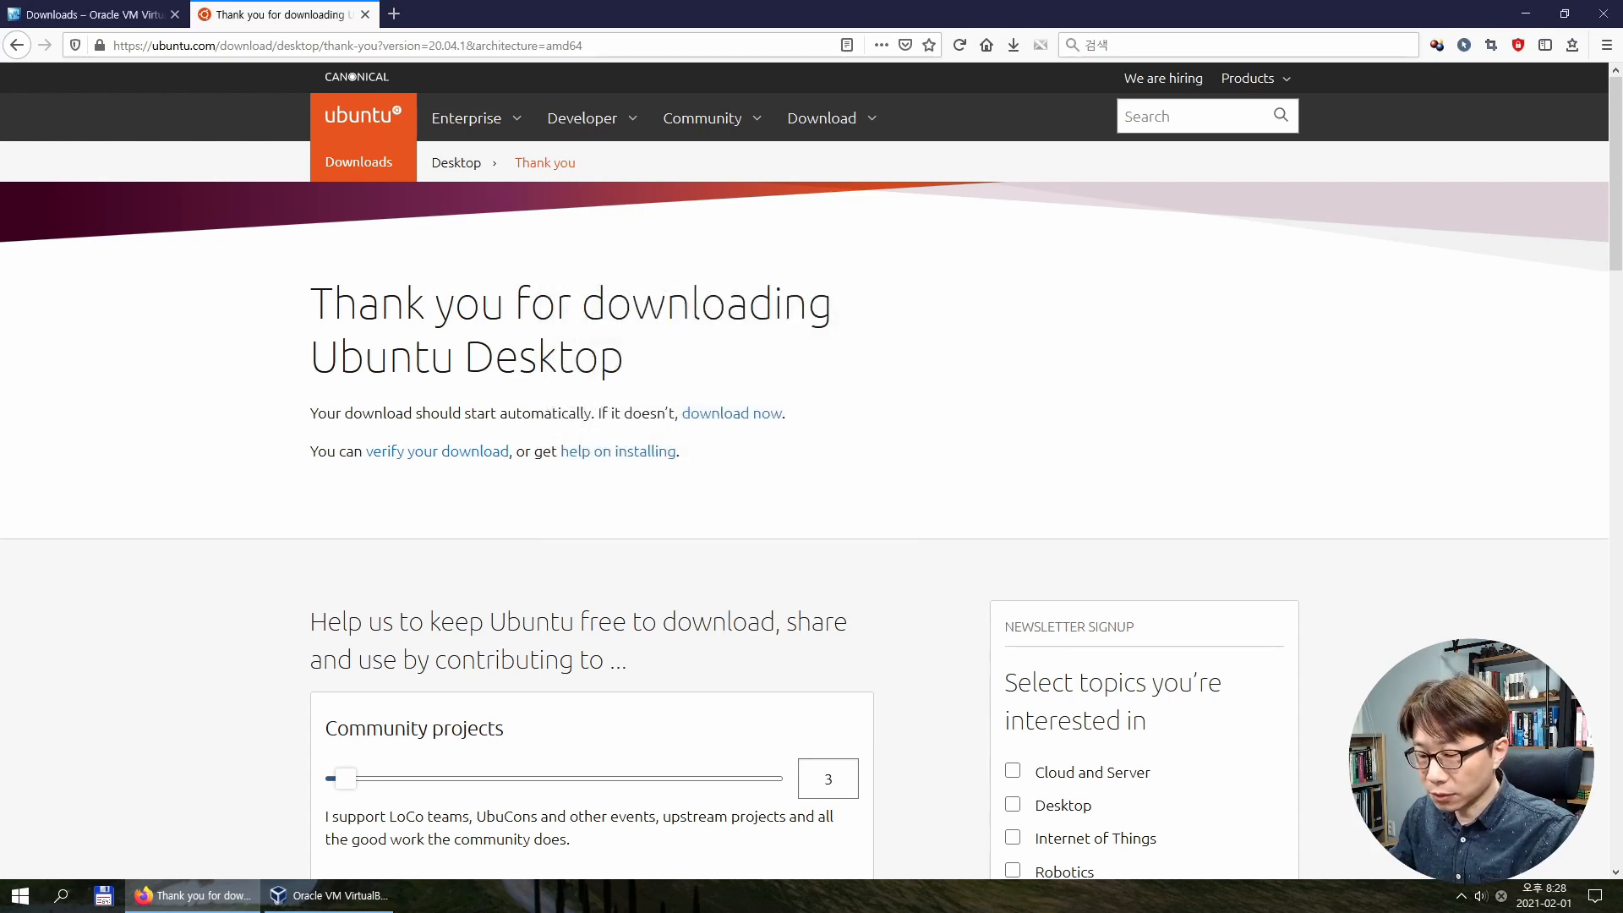
Open File Explorer at the Downloads folder and select ubuntu-20.04.1-desktop-amd64.iso.
key(super+e)
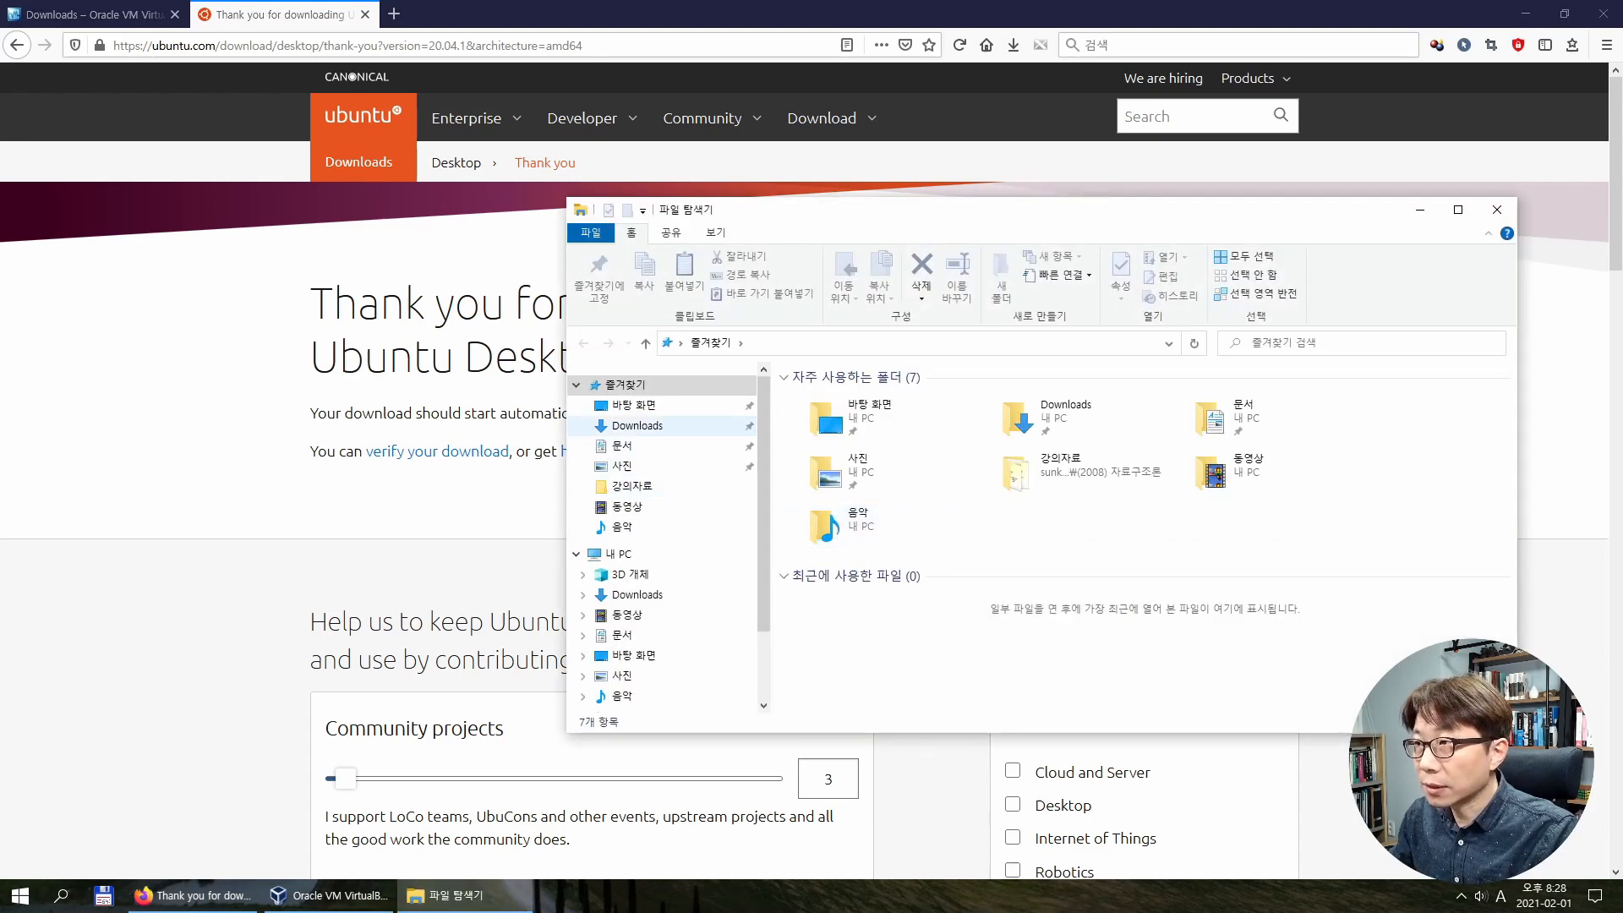
click(637, 426)
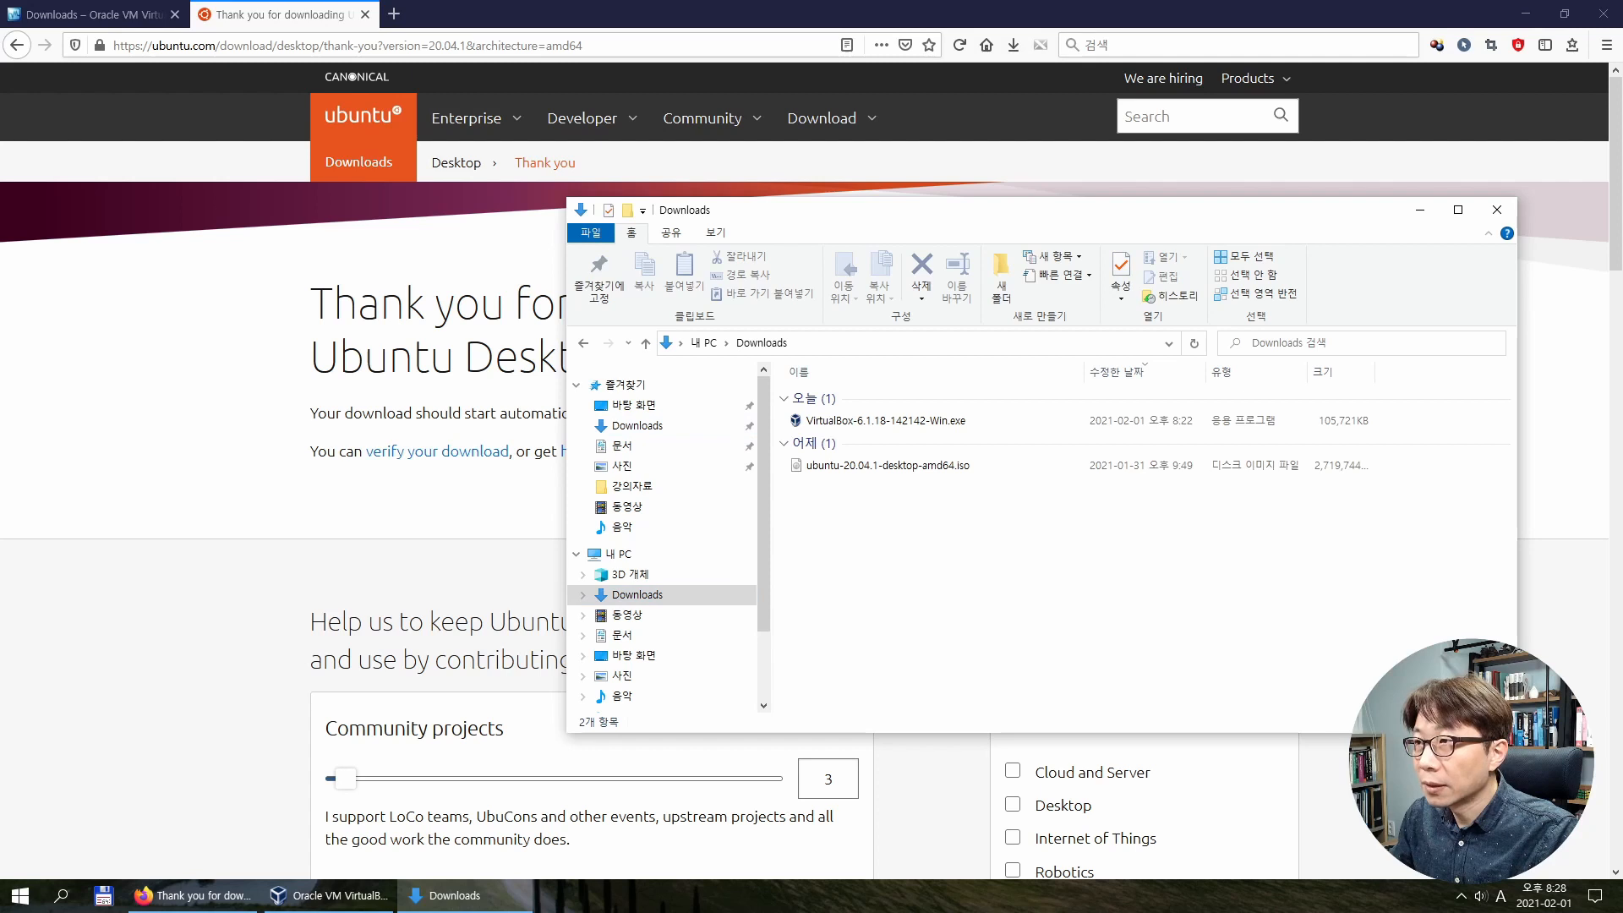
click(888, 465)
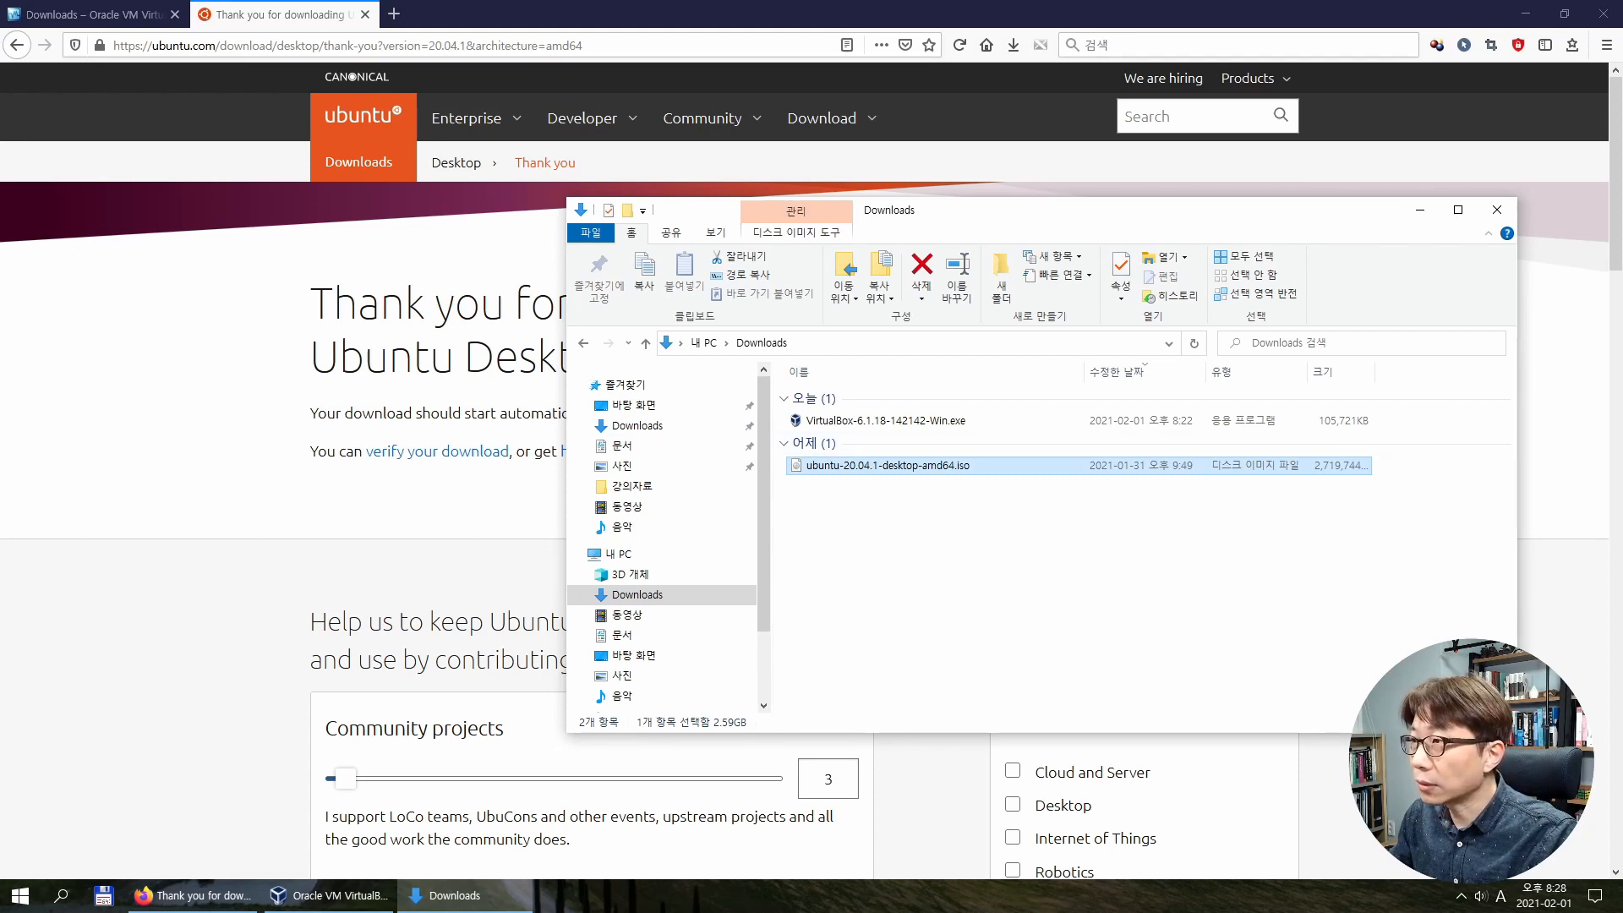
Minimize the browser, move the Downloads window aside and bring the VirtualBox Manager to the front.
click(1526, 13)
drag(999, 213, 1059, 292)
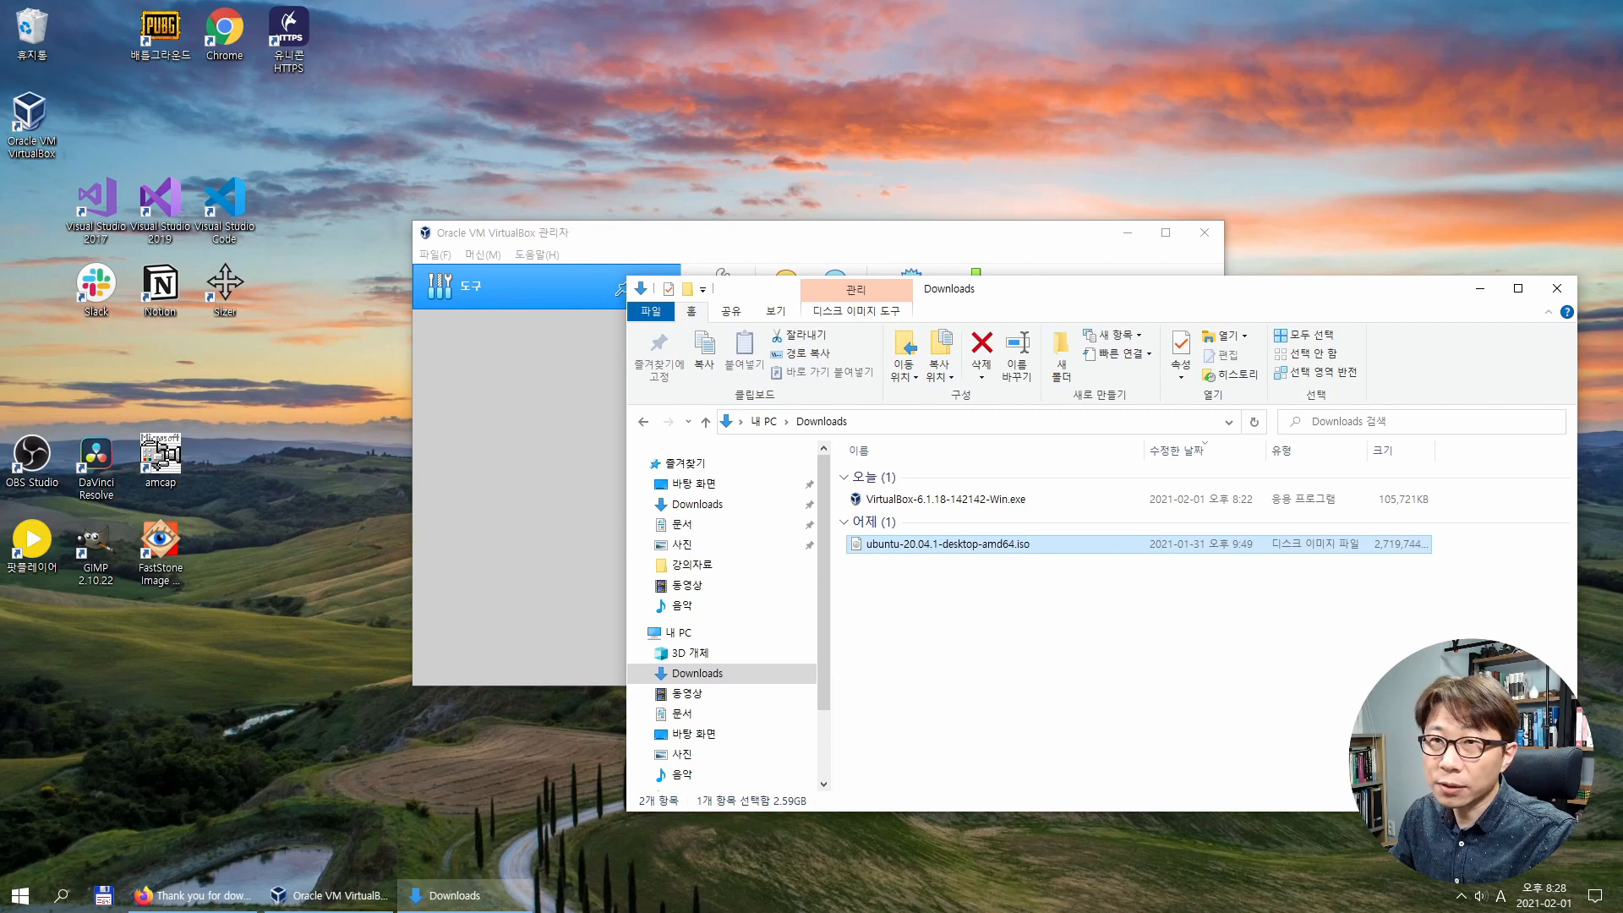
click(913, 234)
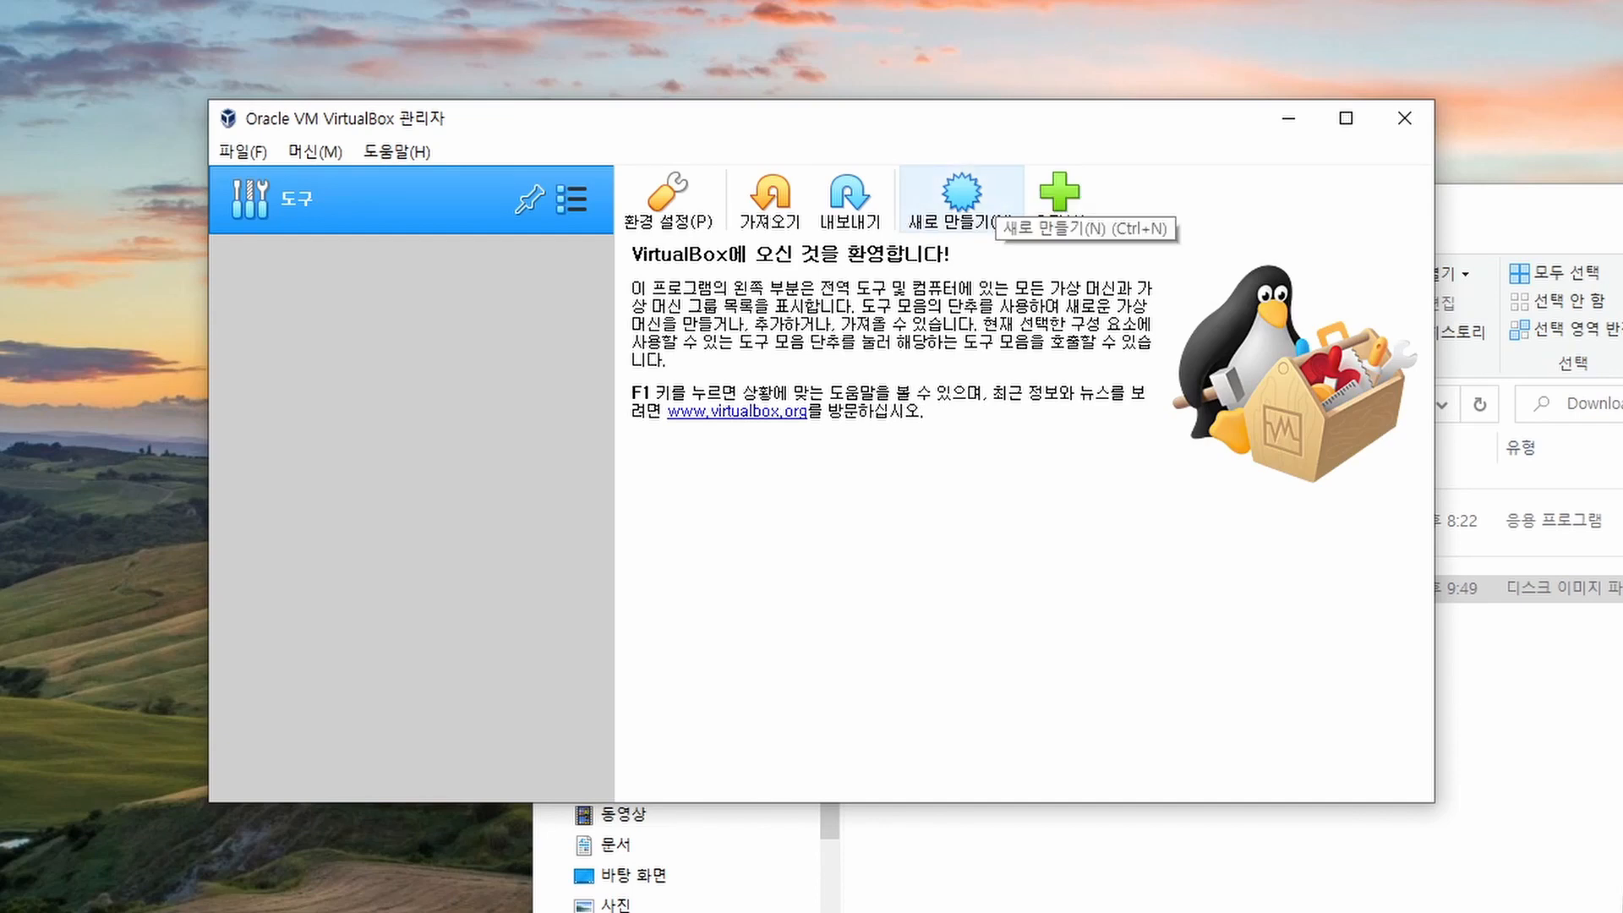
Start a new virtual machine named Ubuntu 20.04 with type Linux and version Ubuntu (64-bit).
click(988, 203)
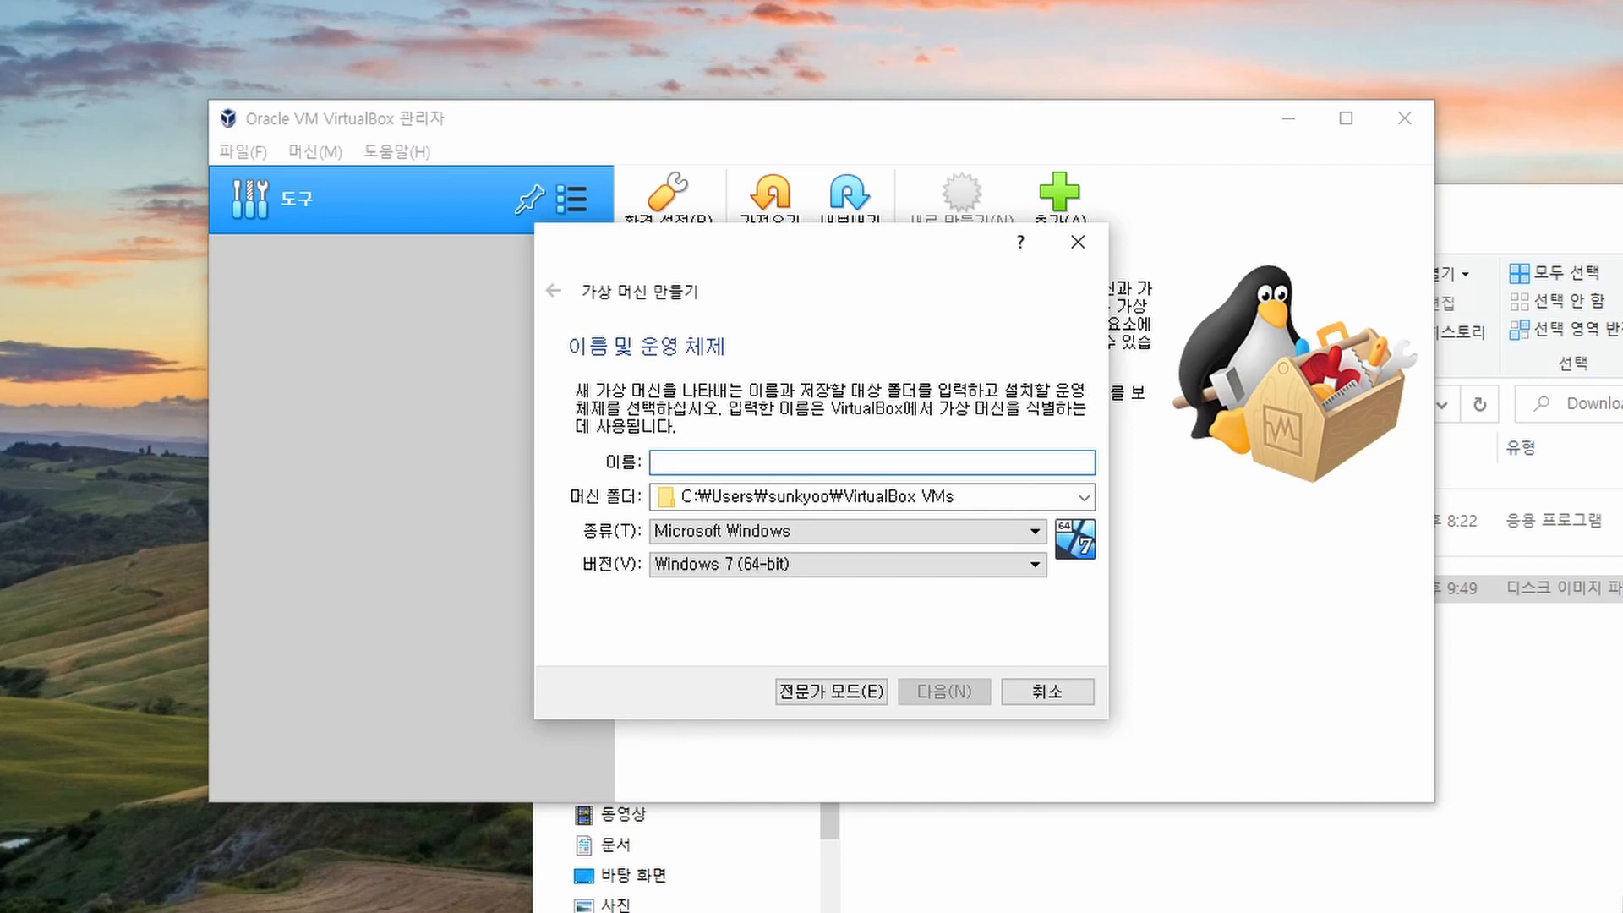
text(Ubuntu 20.04)
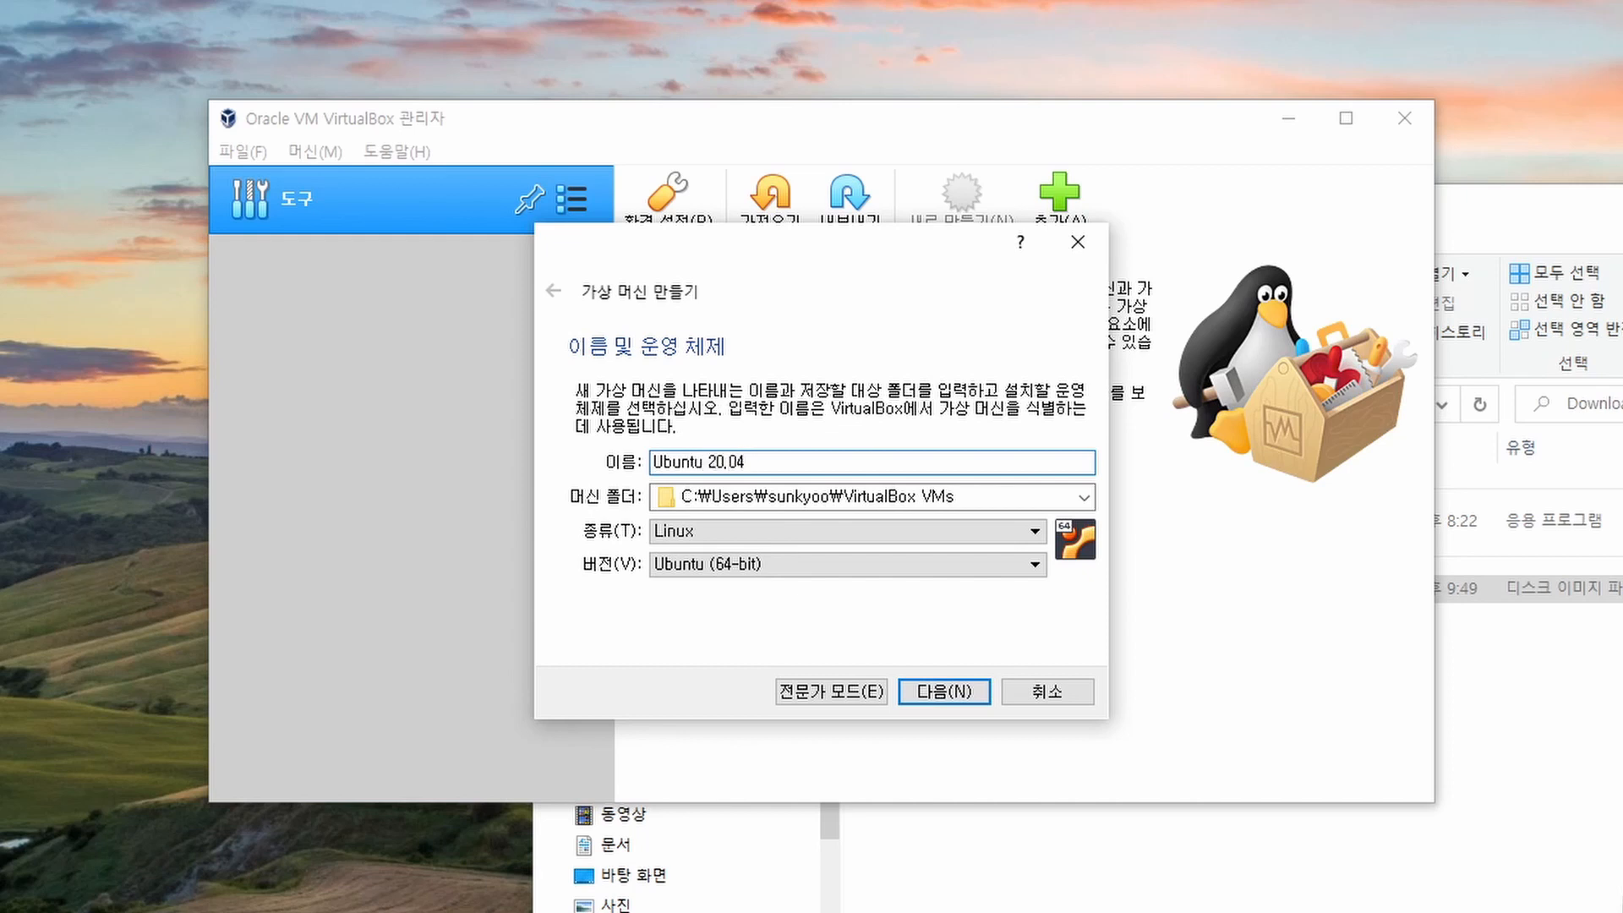
drag(703, 463, 649, 462)
drag(747, 462, 648, 462)
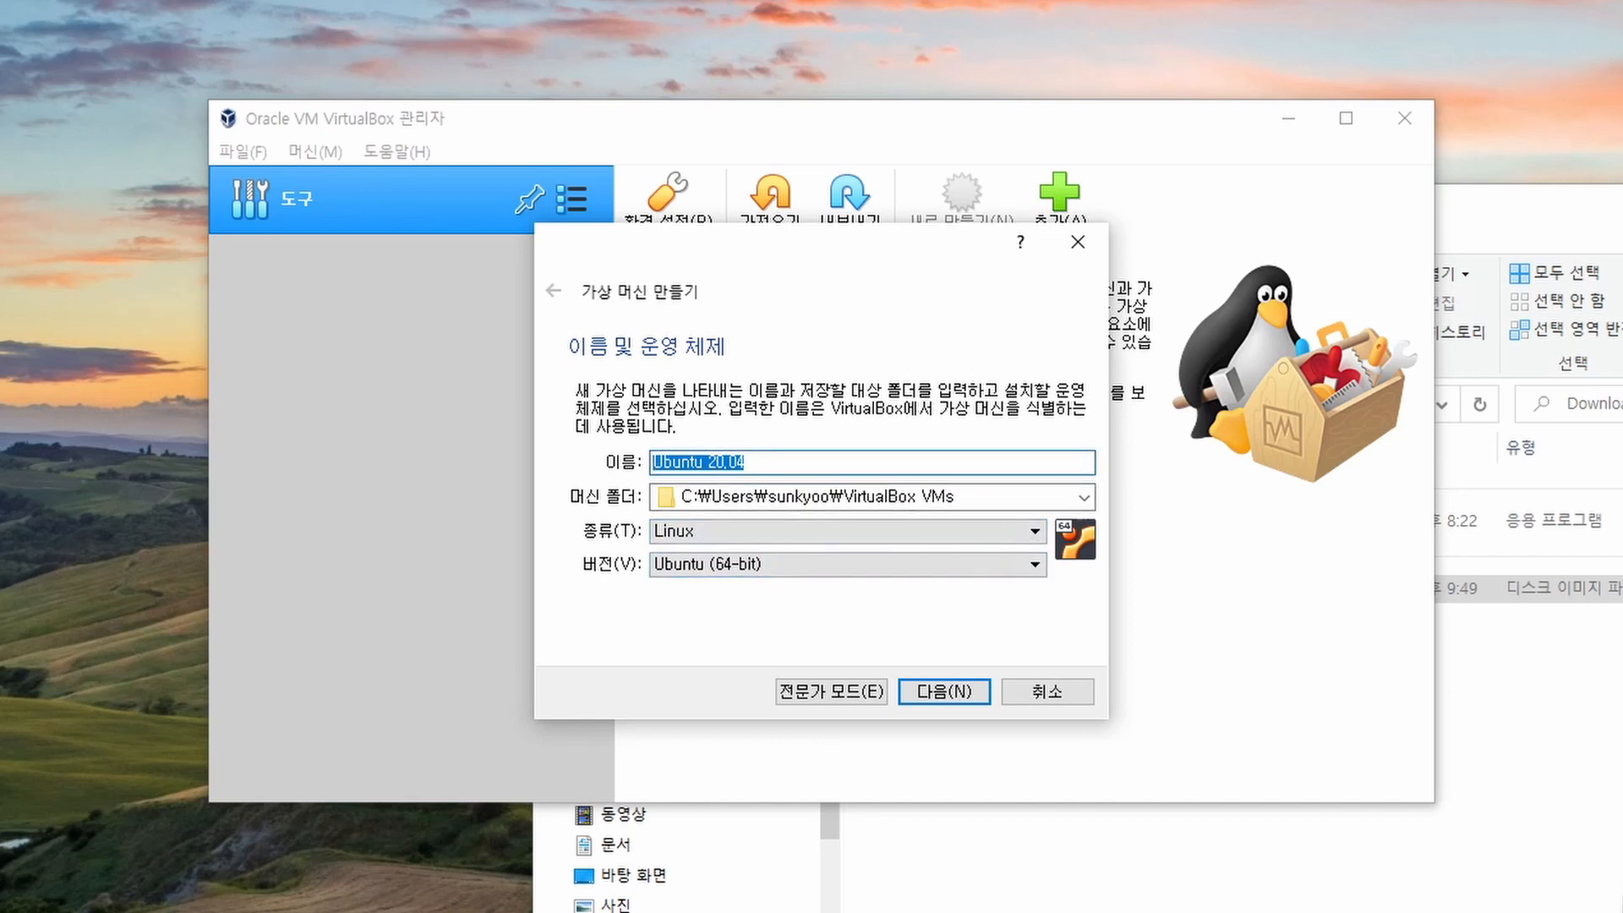
key(Tab)
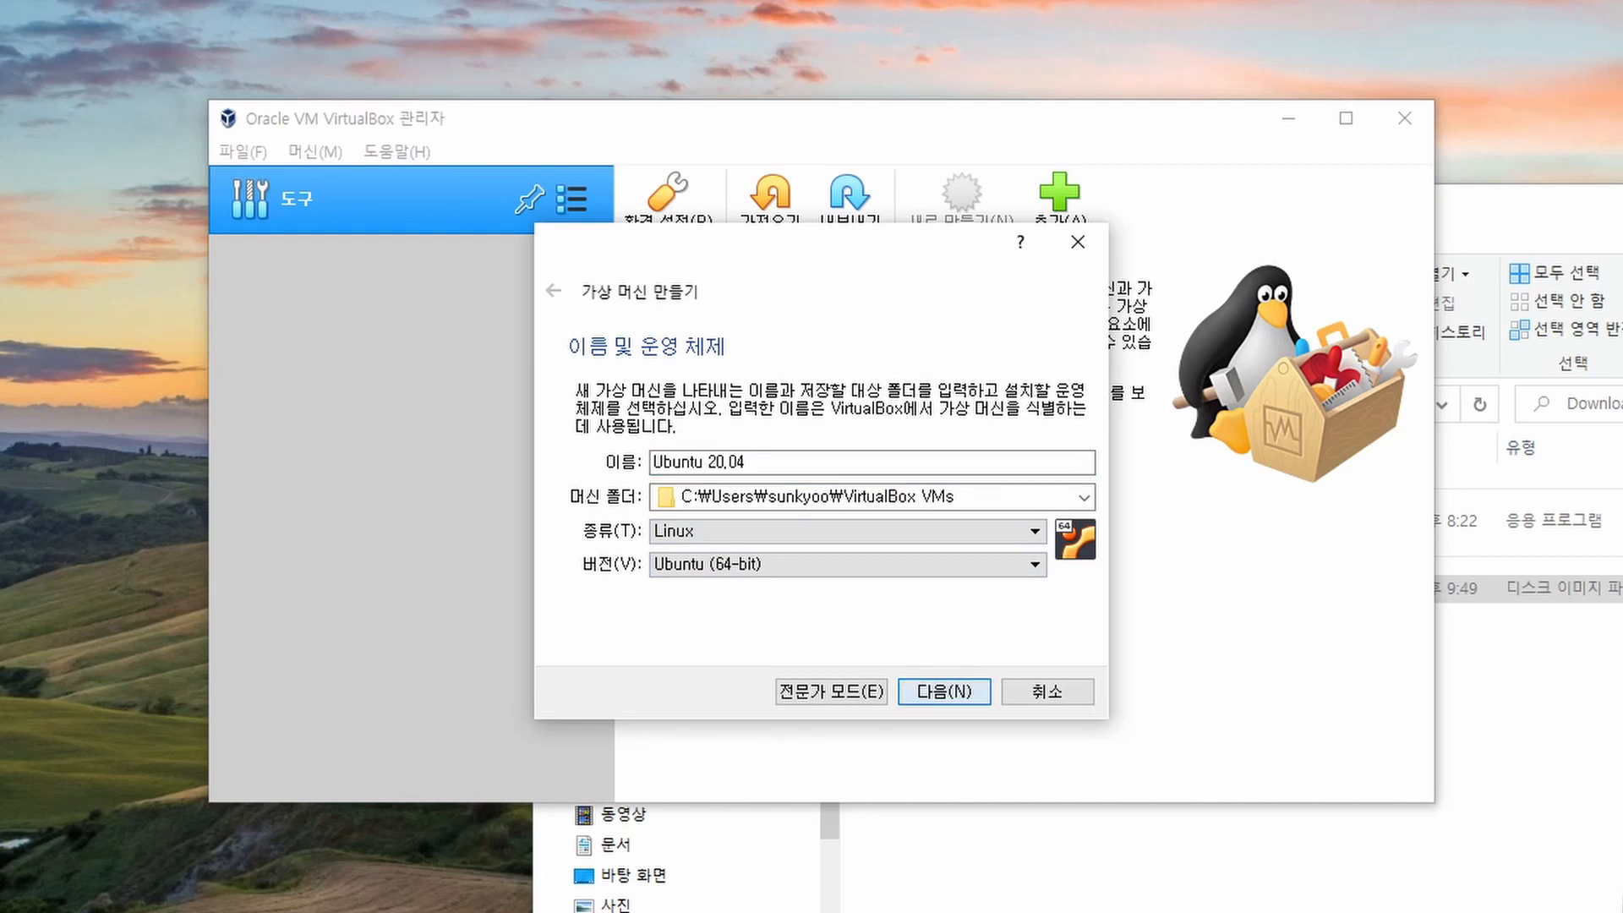
key(Return)
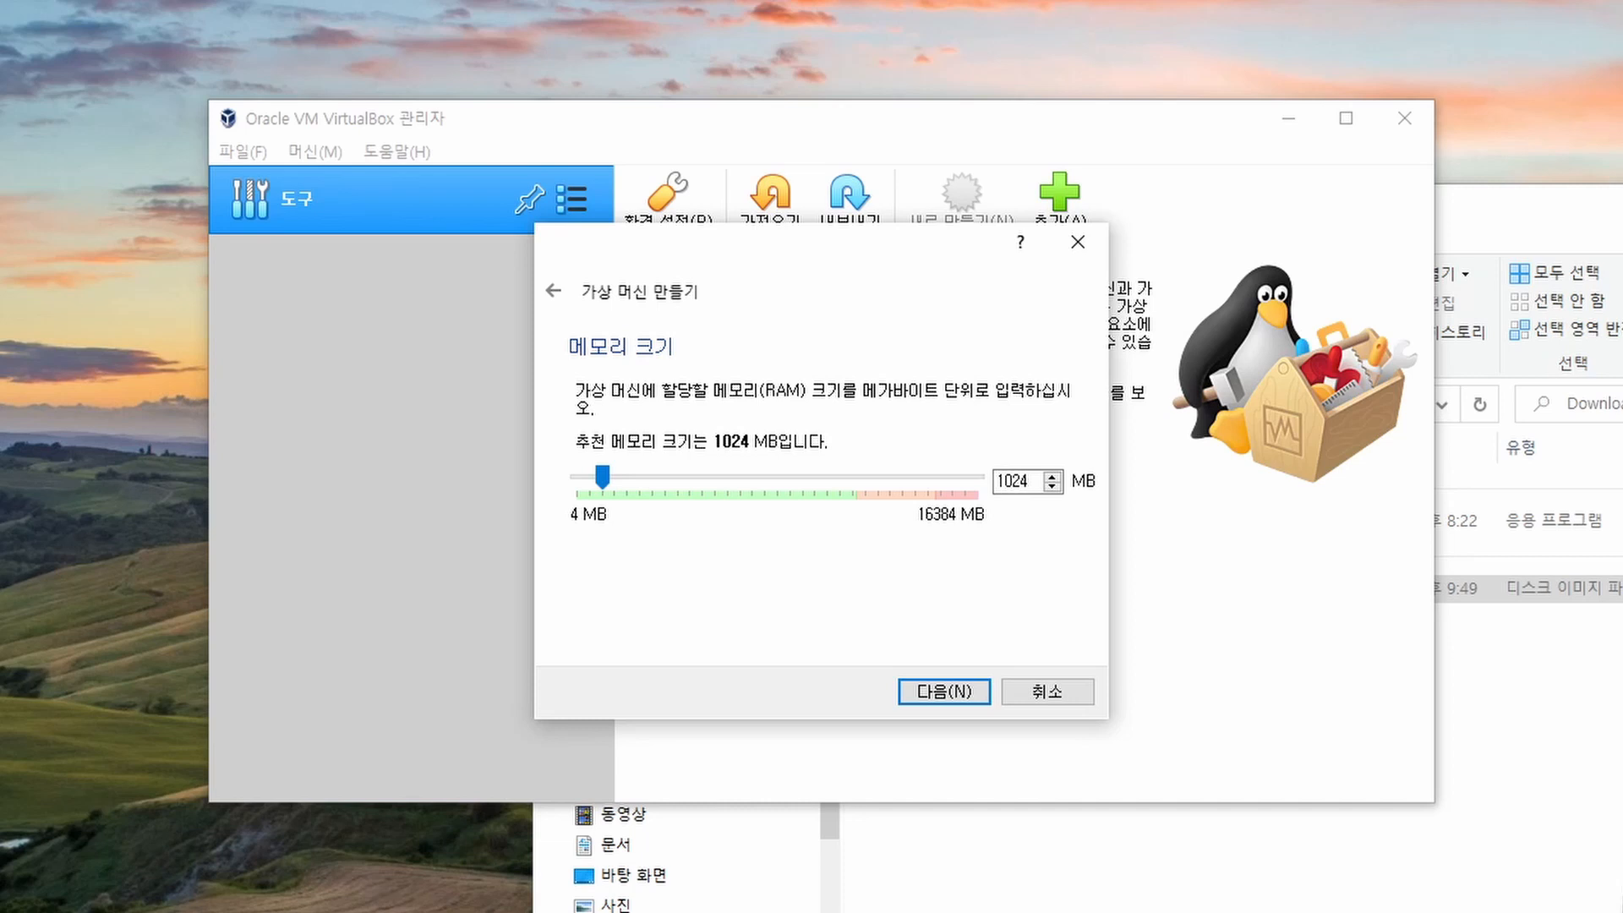
Allocate 4096 MB of memory to the new virtual machine.
key(ctrl+a)
text(4096)
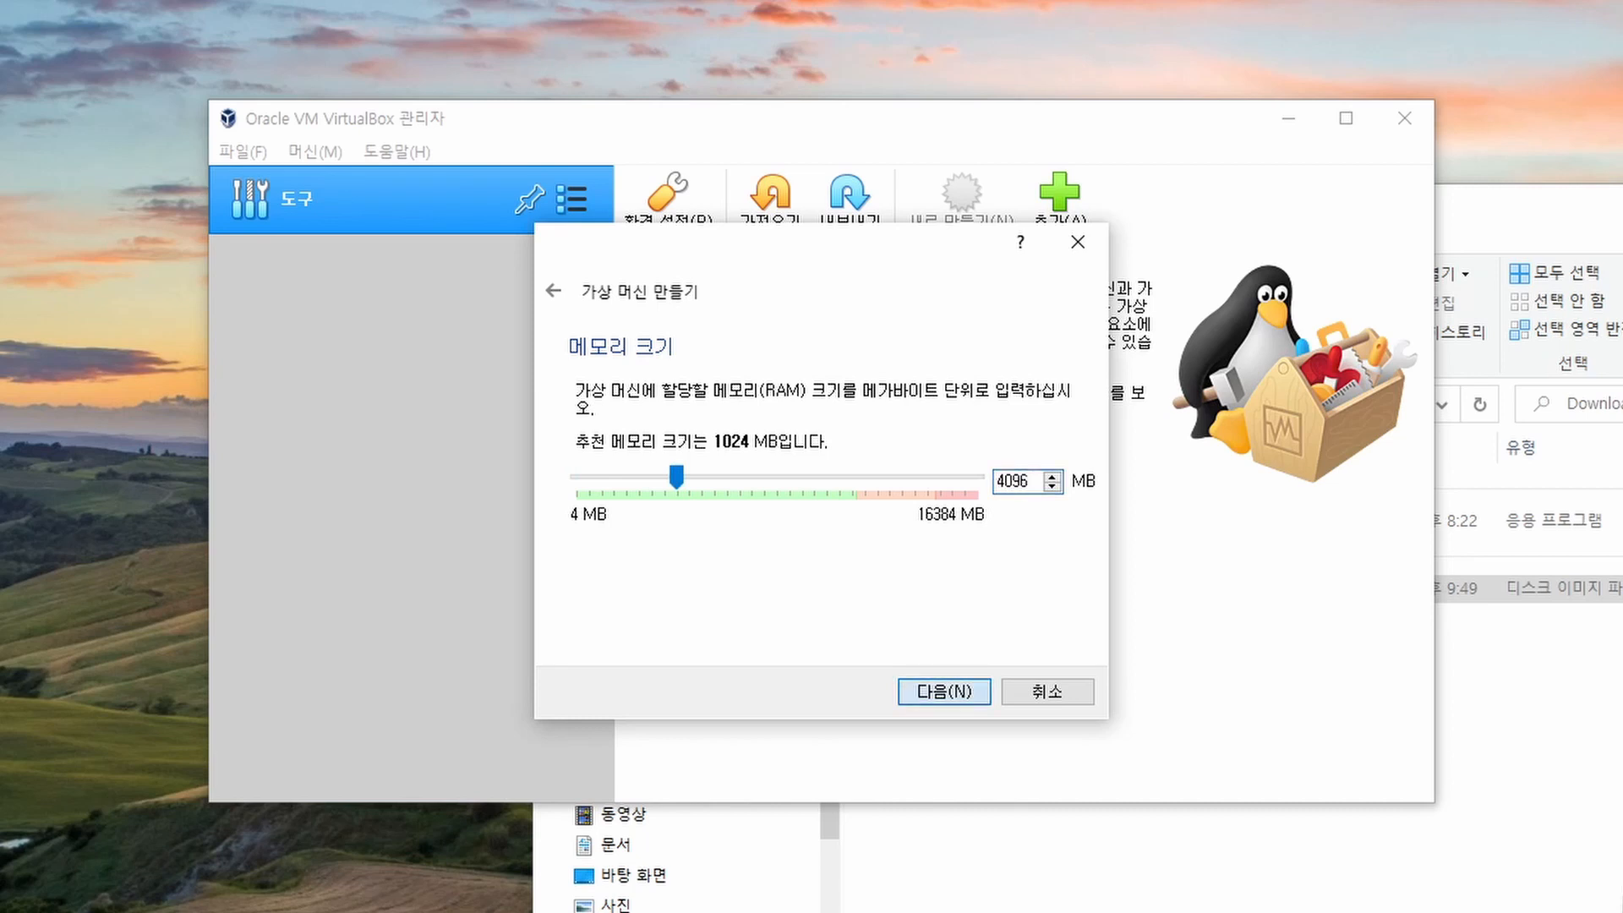
key(Return)
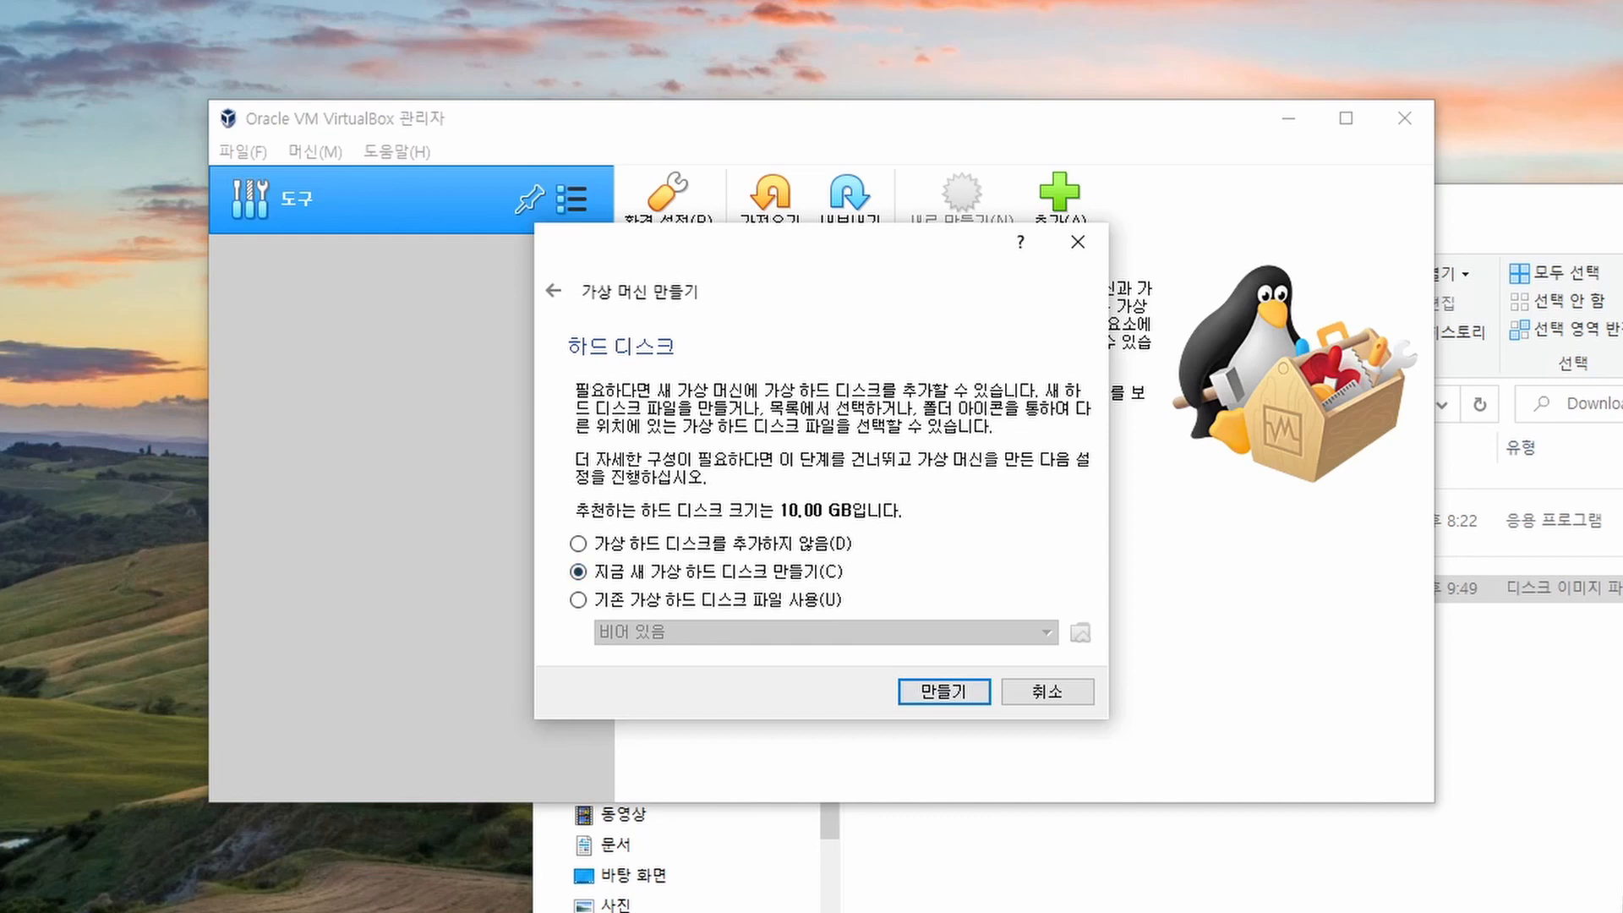
Create a new dynamically allocated VDI virtual hard disk of 30.00 GB for the virtual machine.
key(Return)
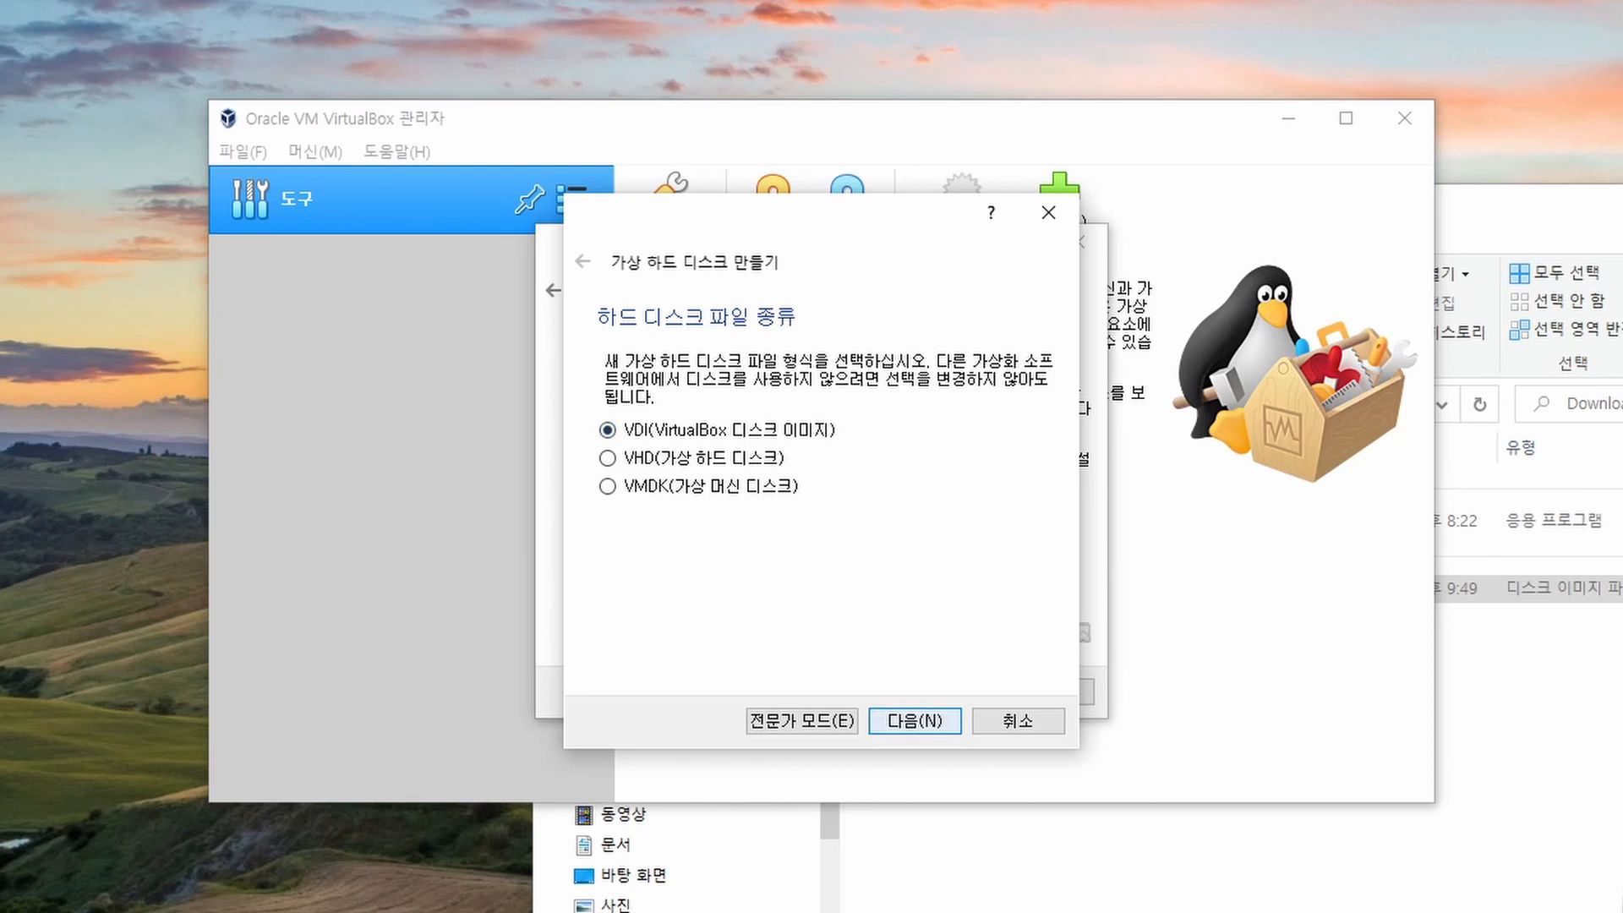
key(Return)
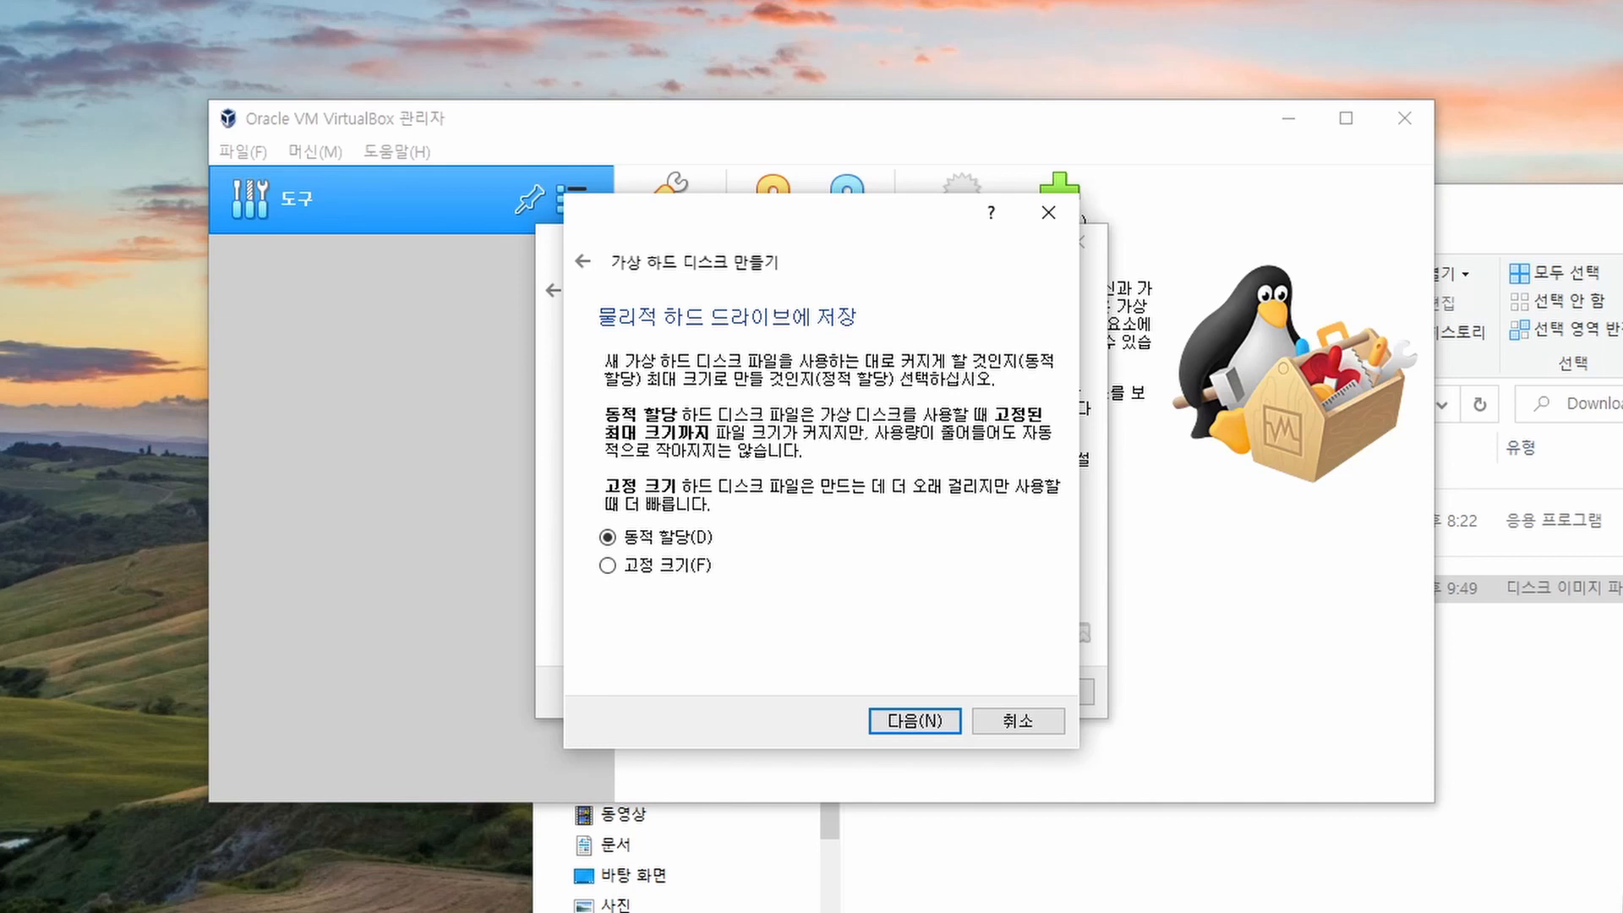
key(Return)
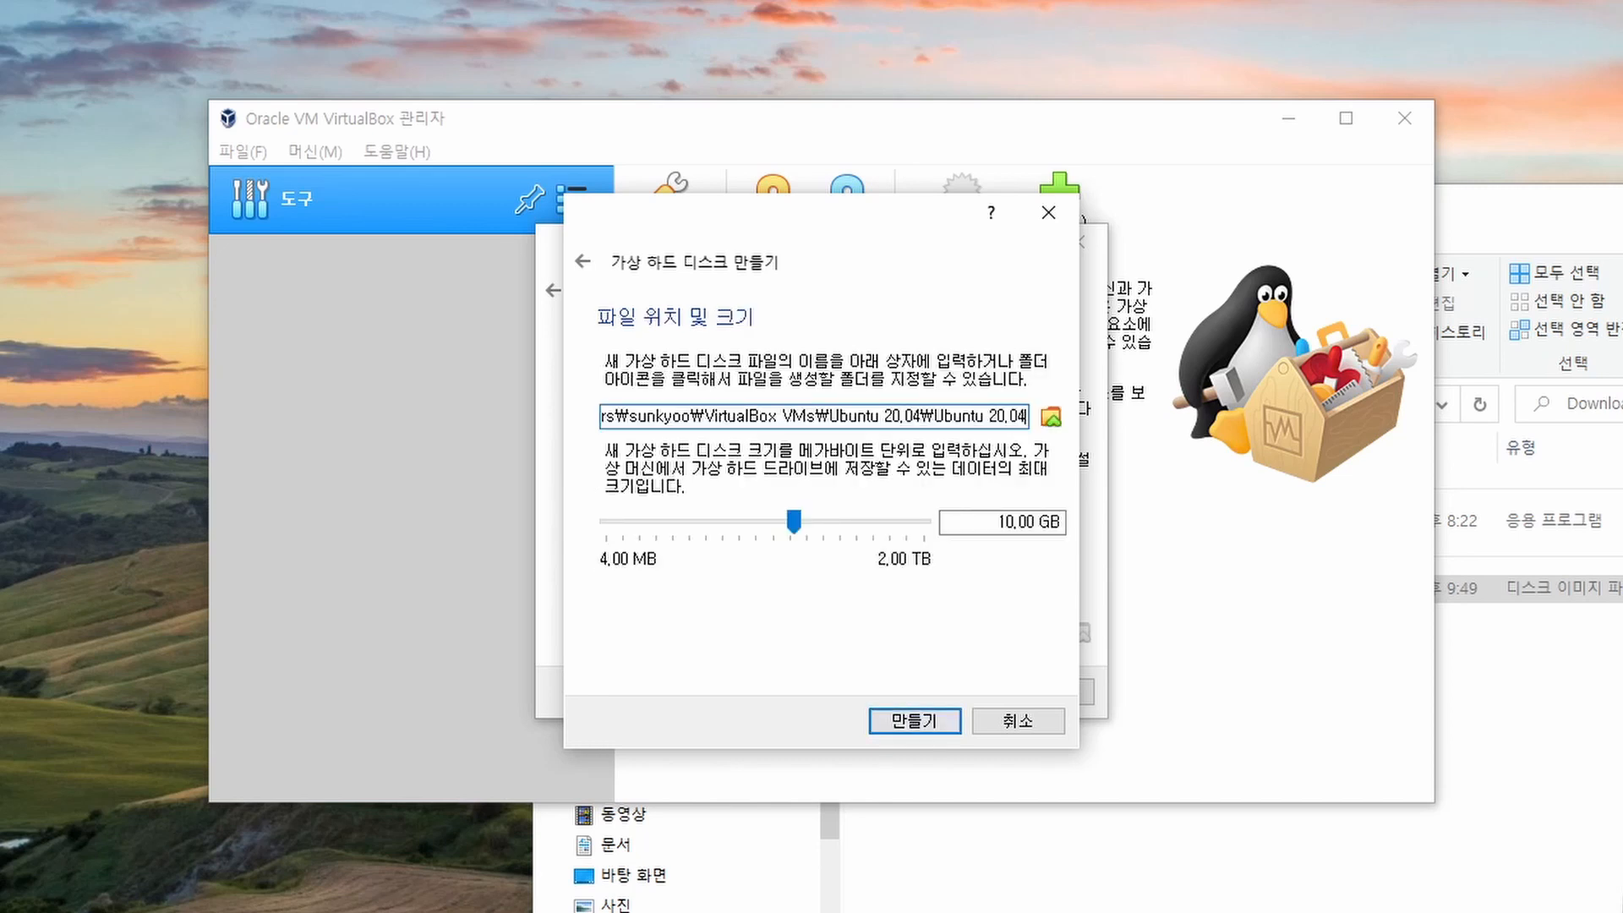
drag(1006, 522, 996, 523)
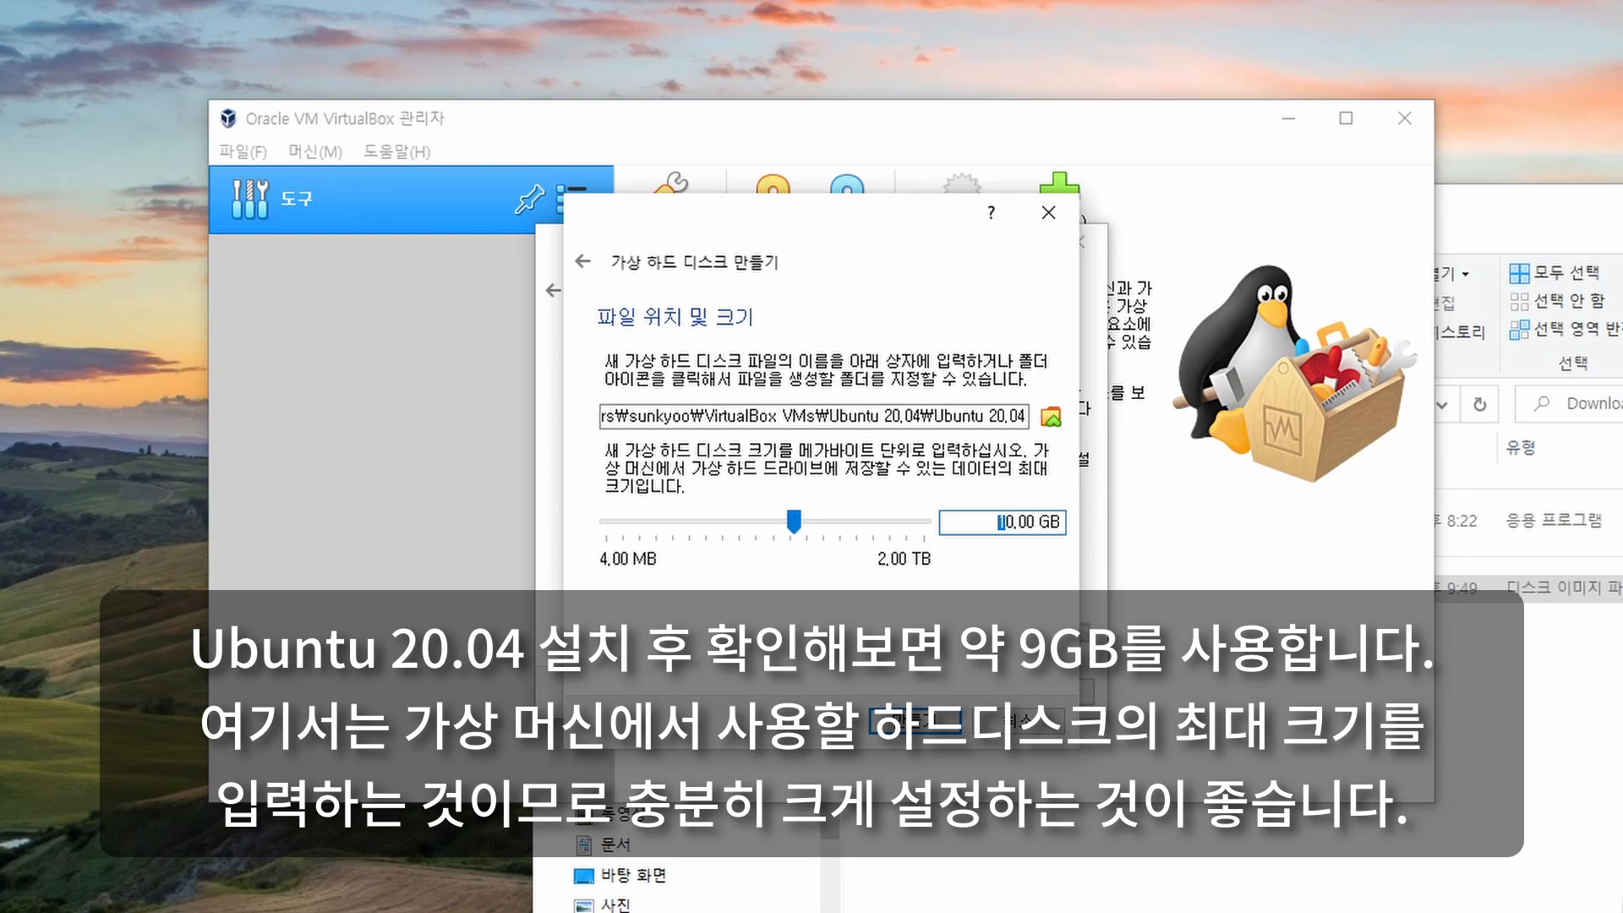
text(3)
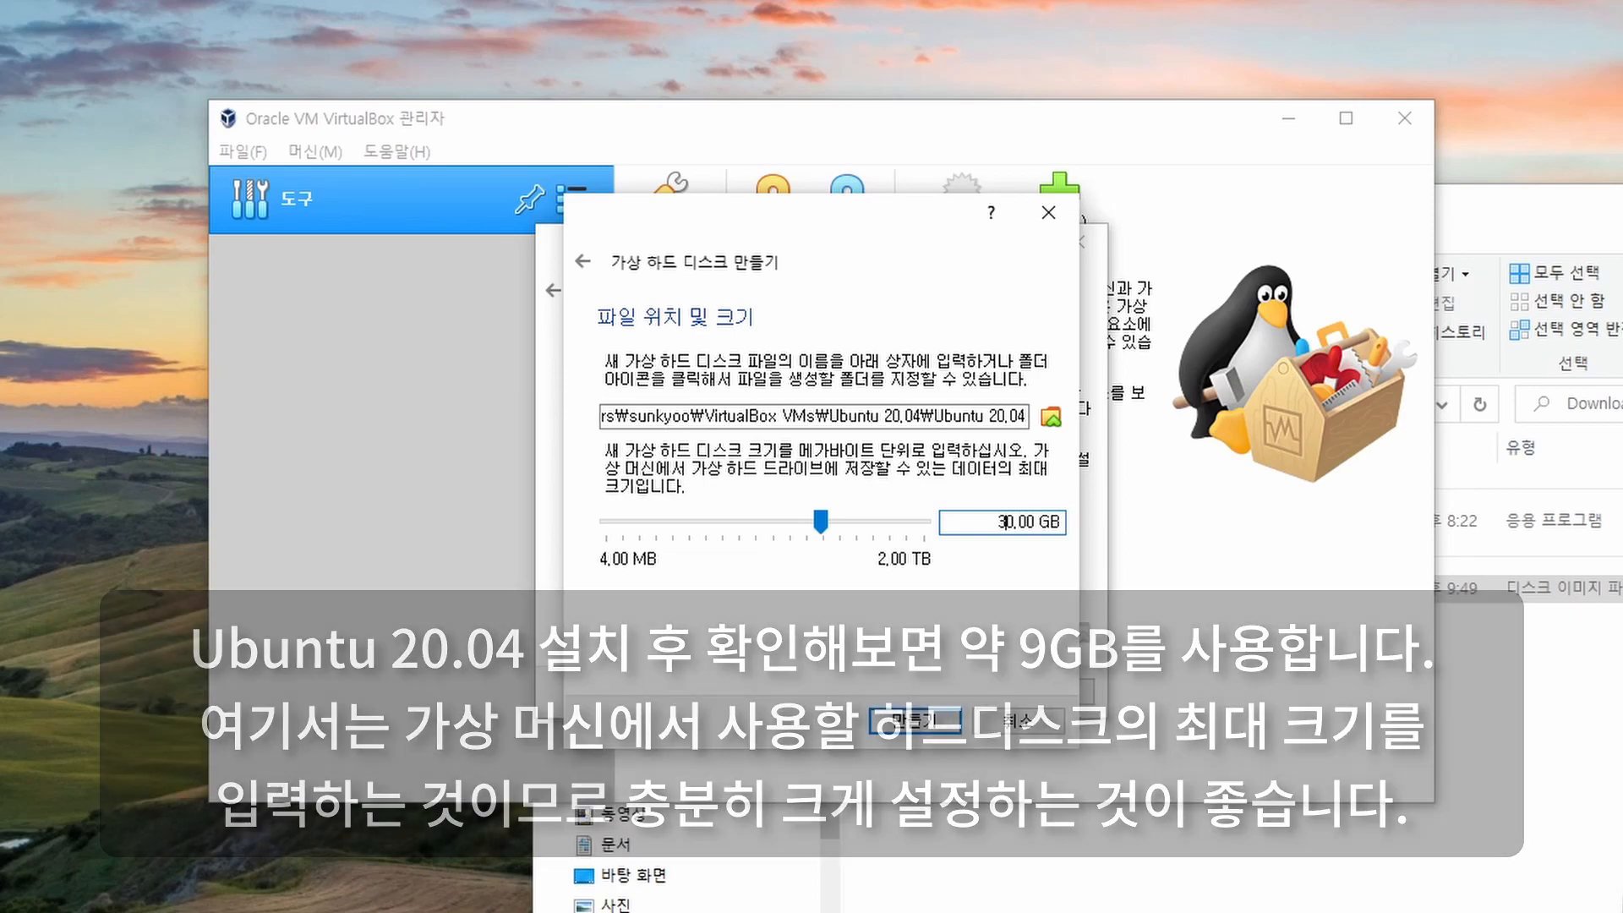
key(Return)
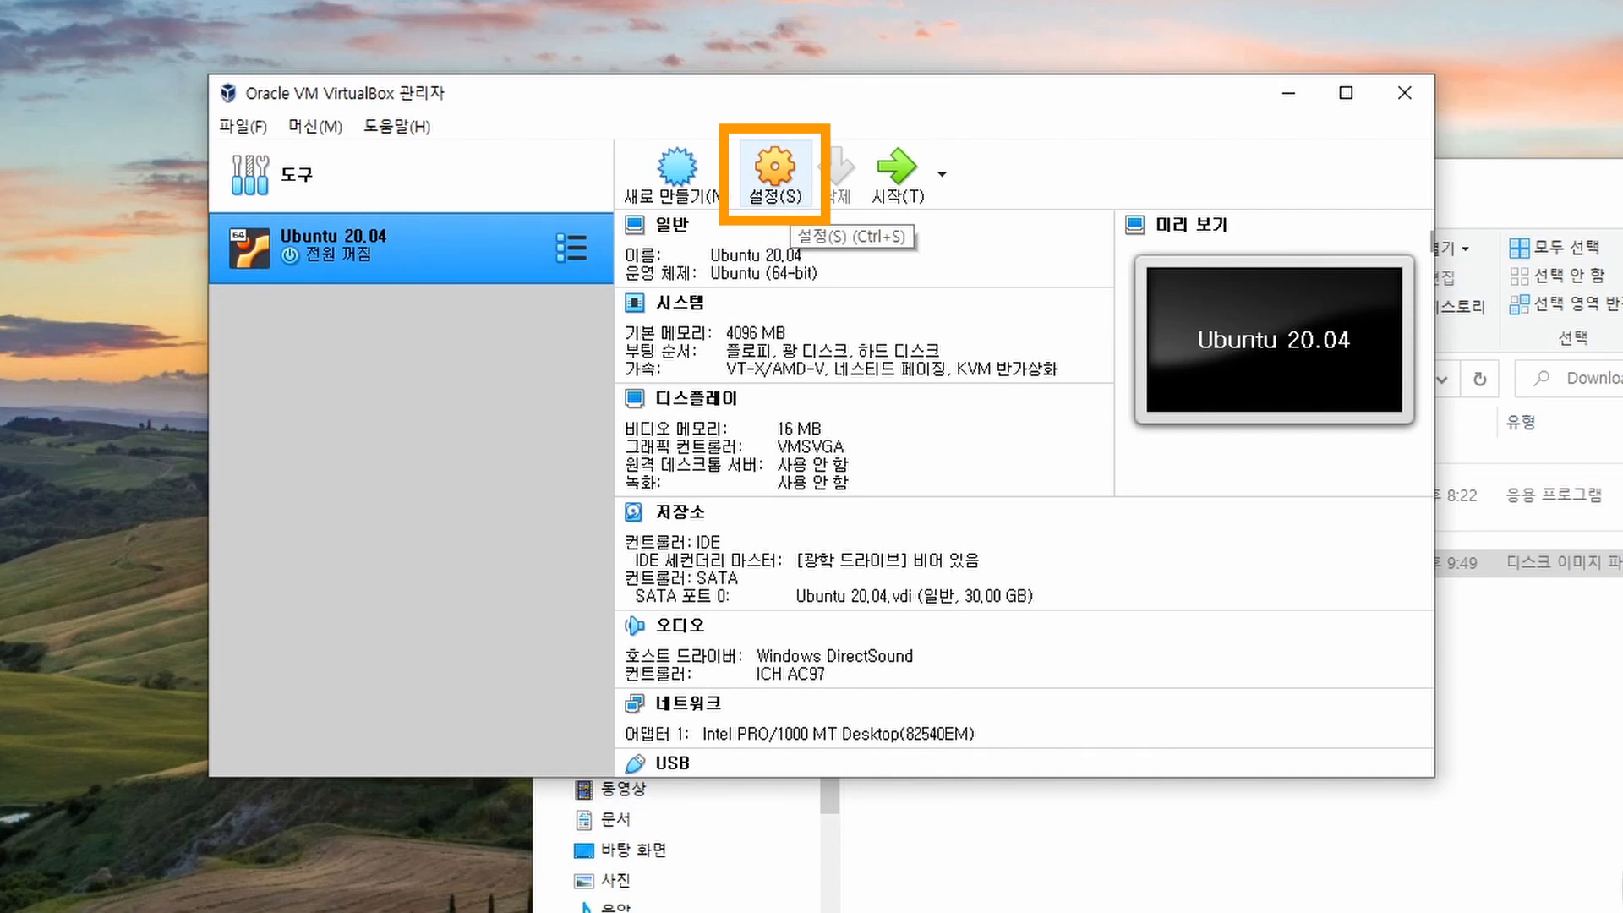
In the Ubuntu 20.04 machine's advanced general settings, set both clipboard sharing and drag and drop to bidirectional (양방향).
click(774, 173)
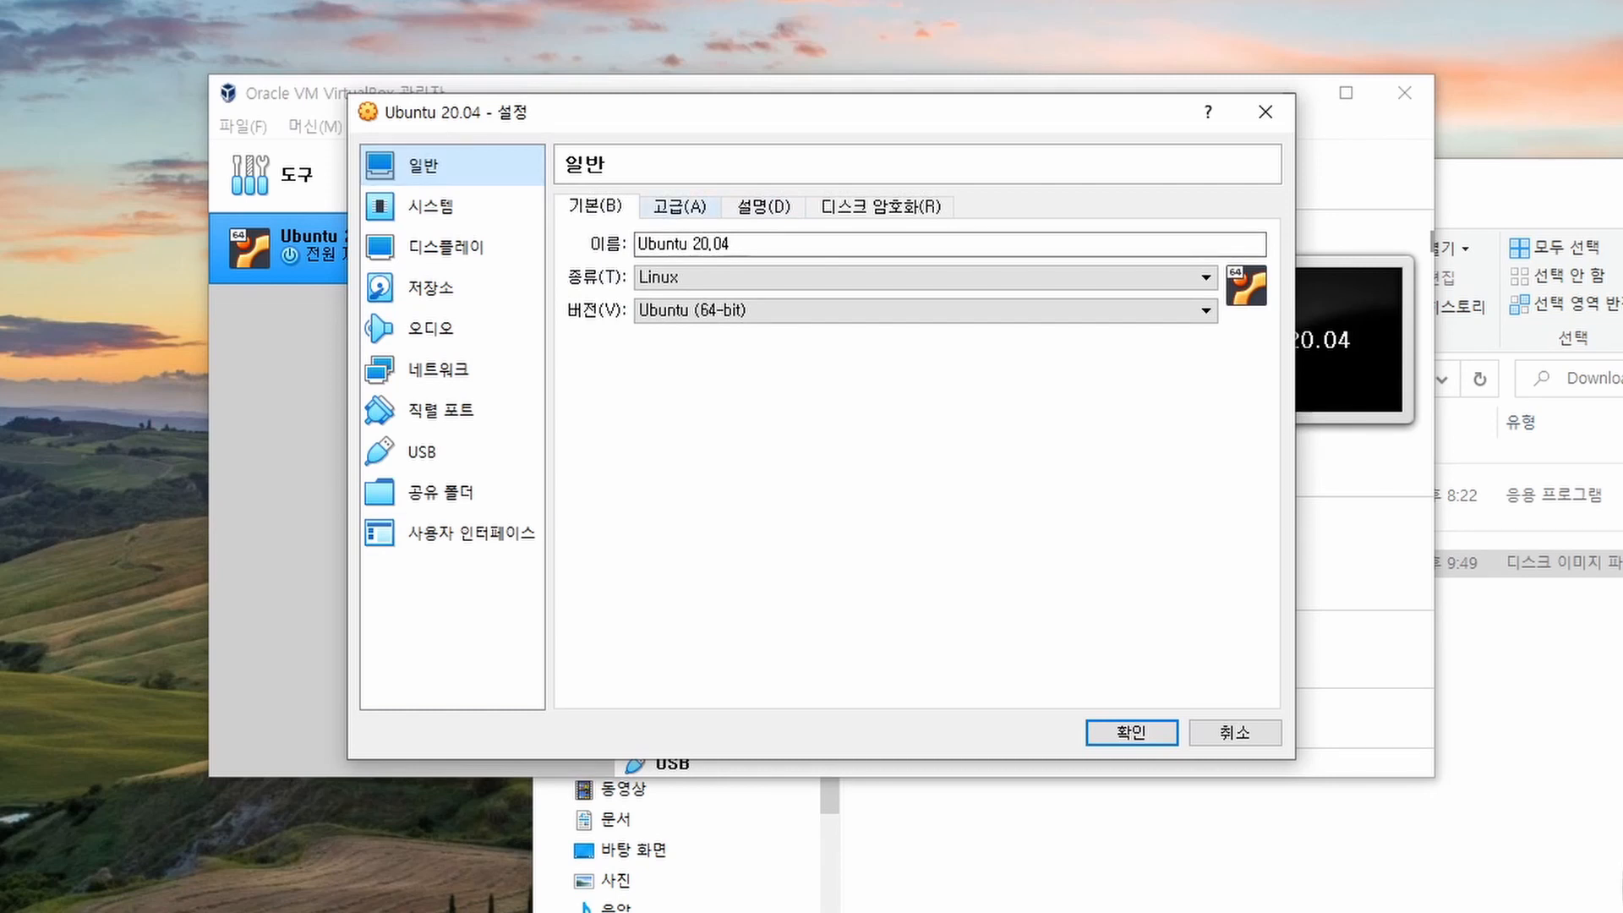
click(679, 207)
click(764, 207)
click(880, 207)
click(595, 208)
click(680, 206)
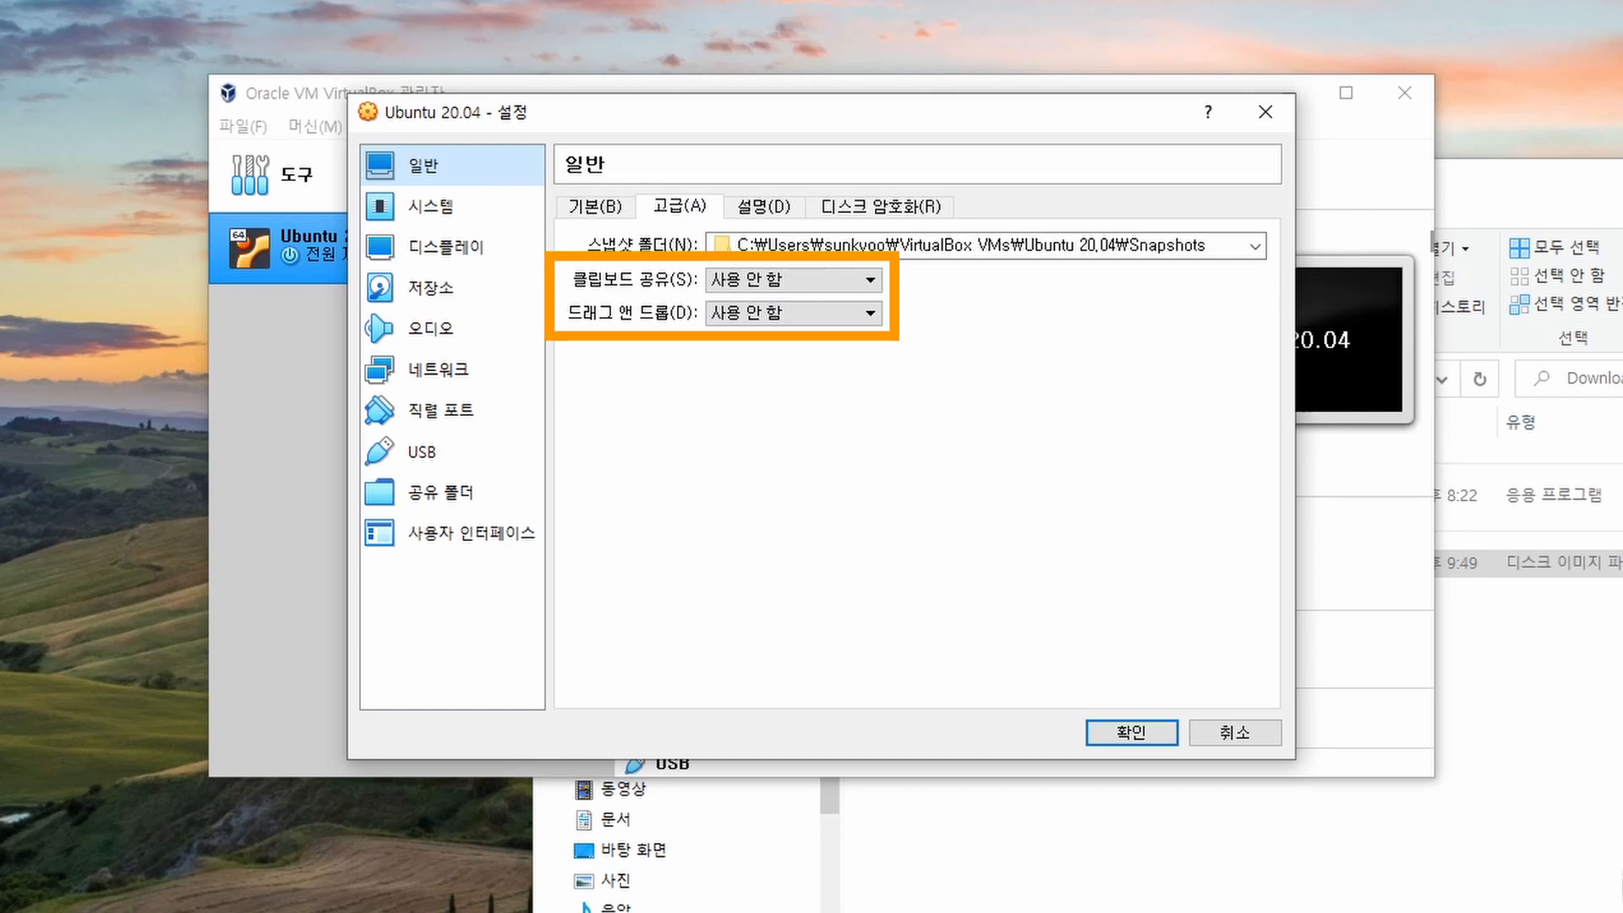
click(793, 280)
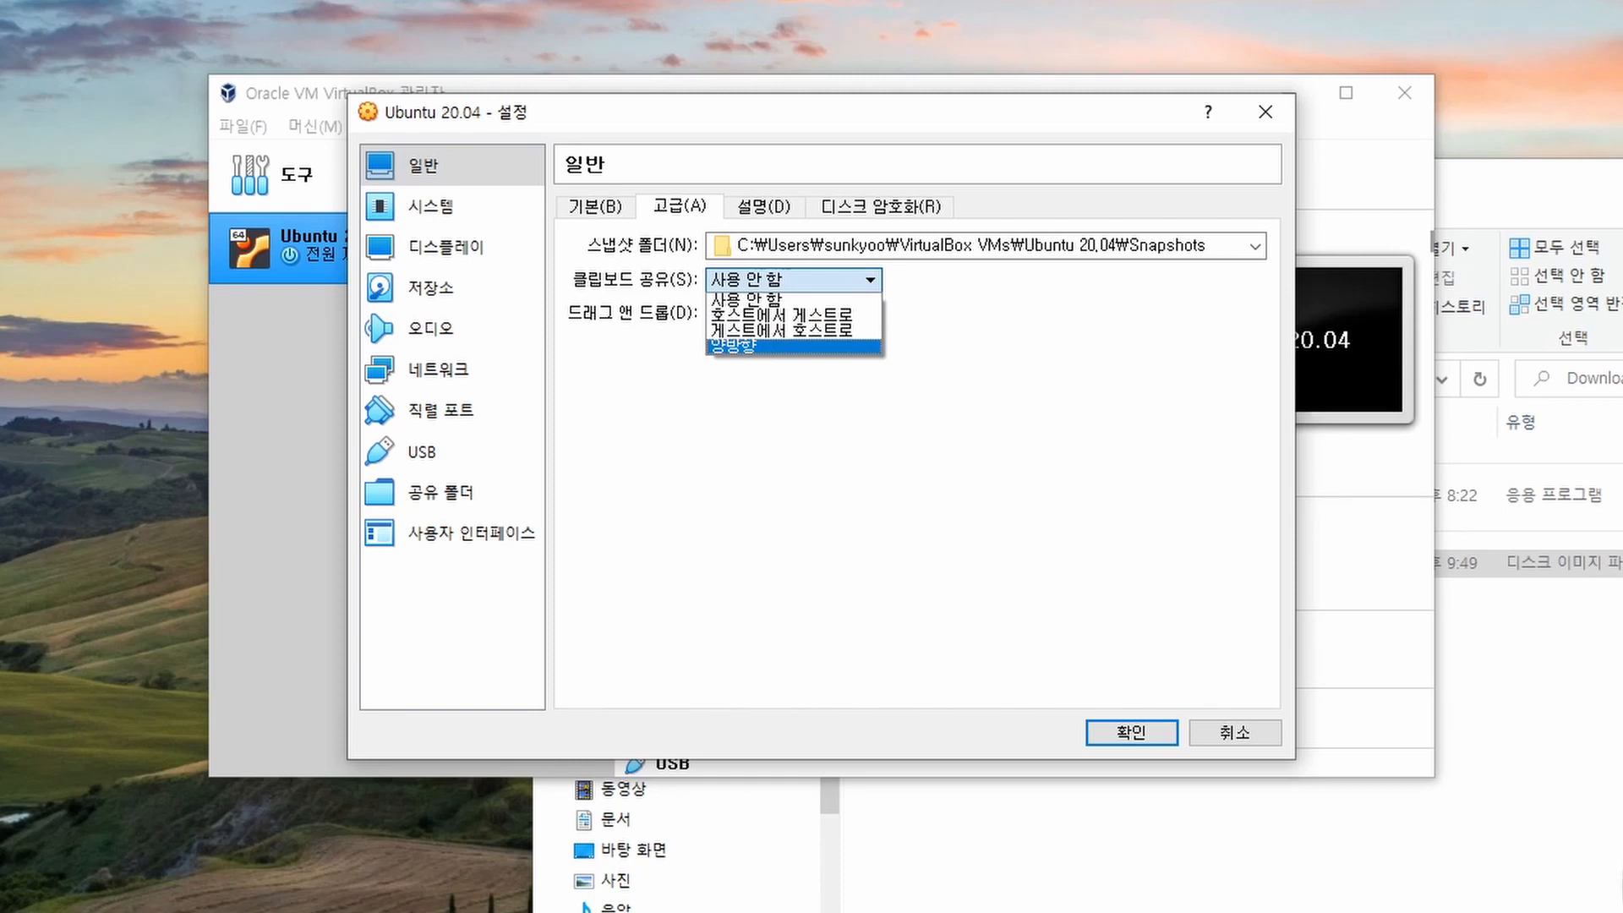
click(792, 347)
click(792, 313)
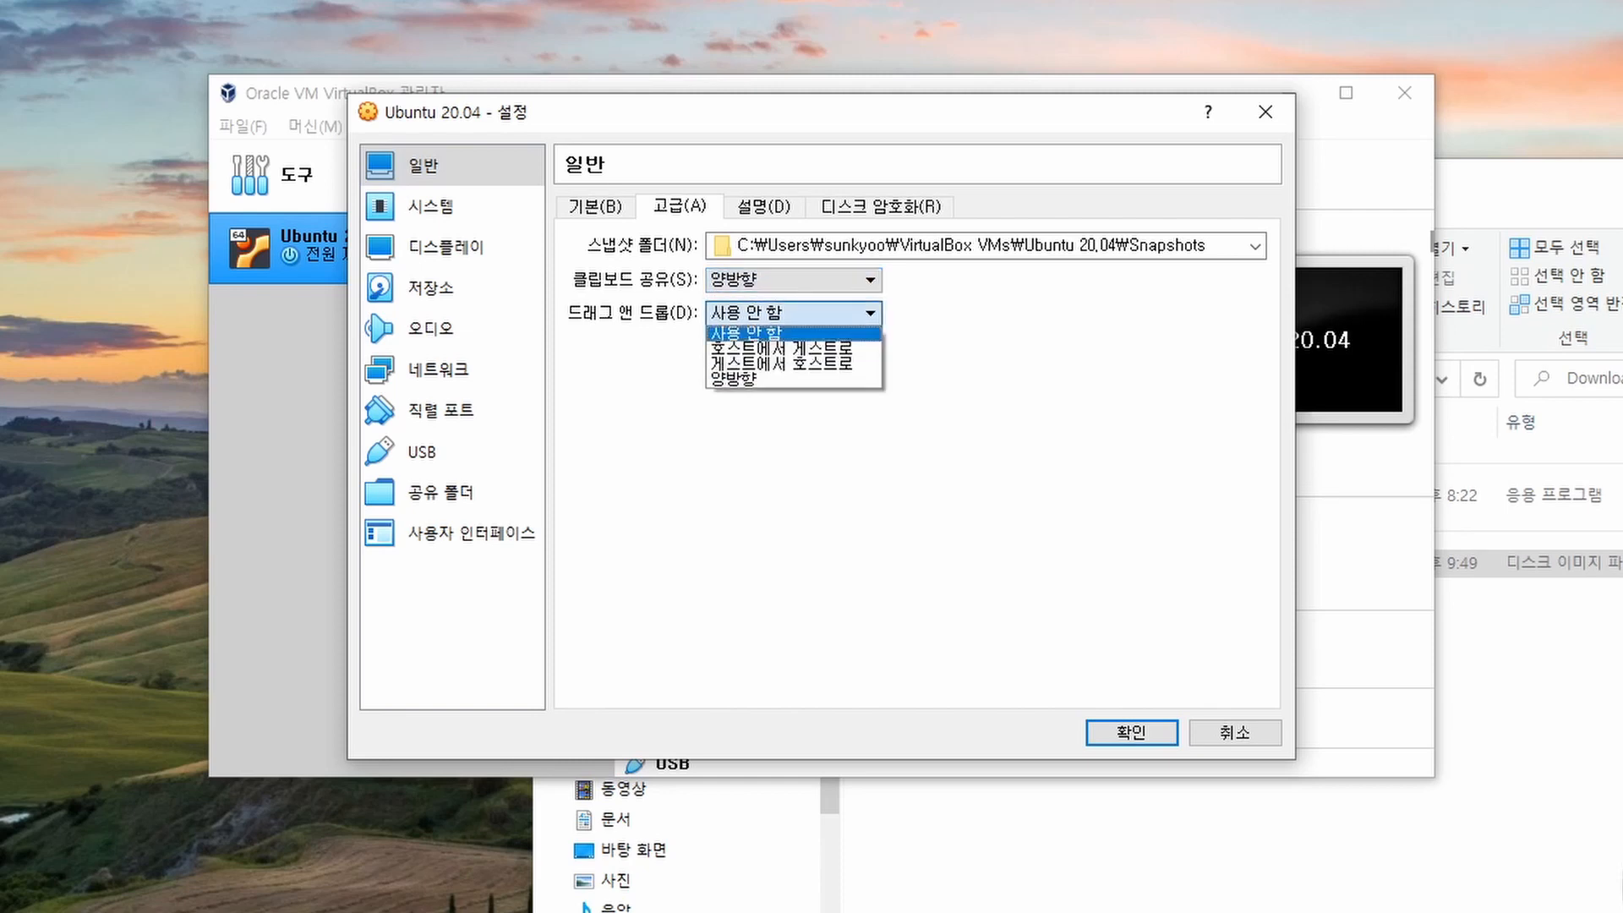
click(793, 380)
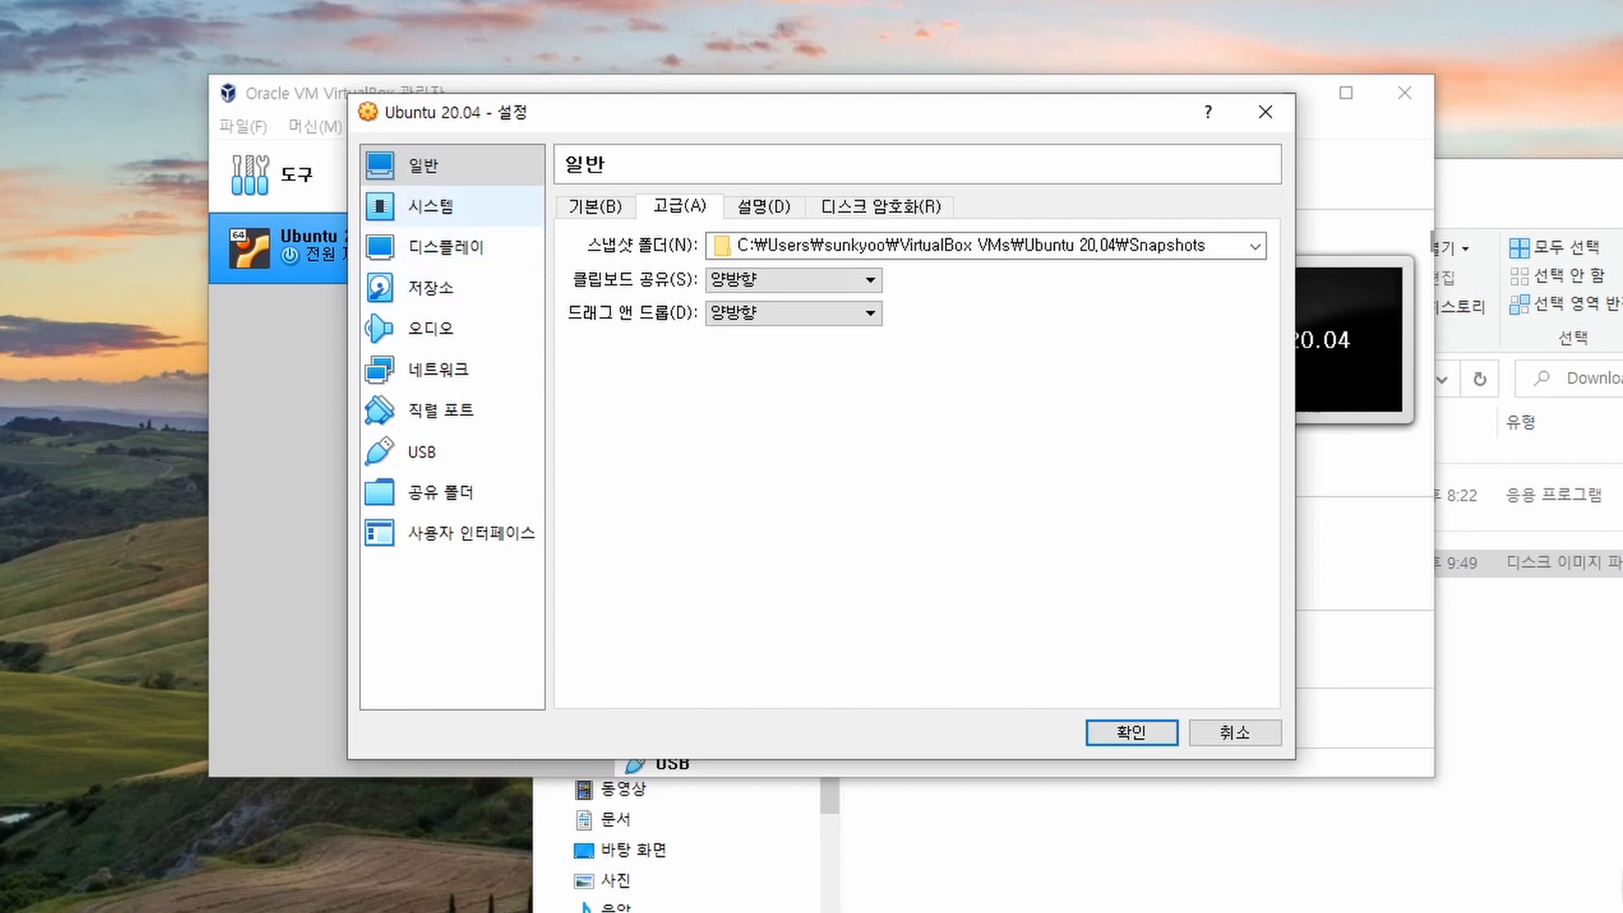
Disable floppy in the machine's boot order and keep USB tablet (USB 태블릿) as the pointing device.
click(431, 206)
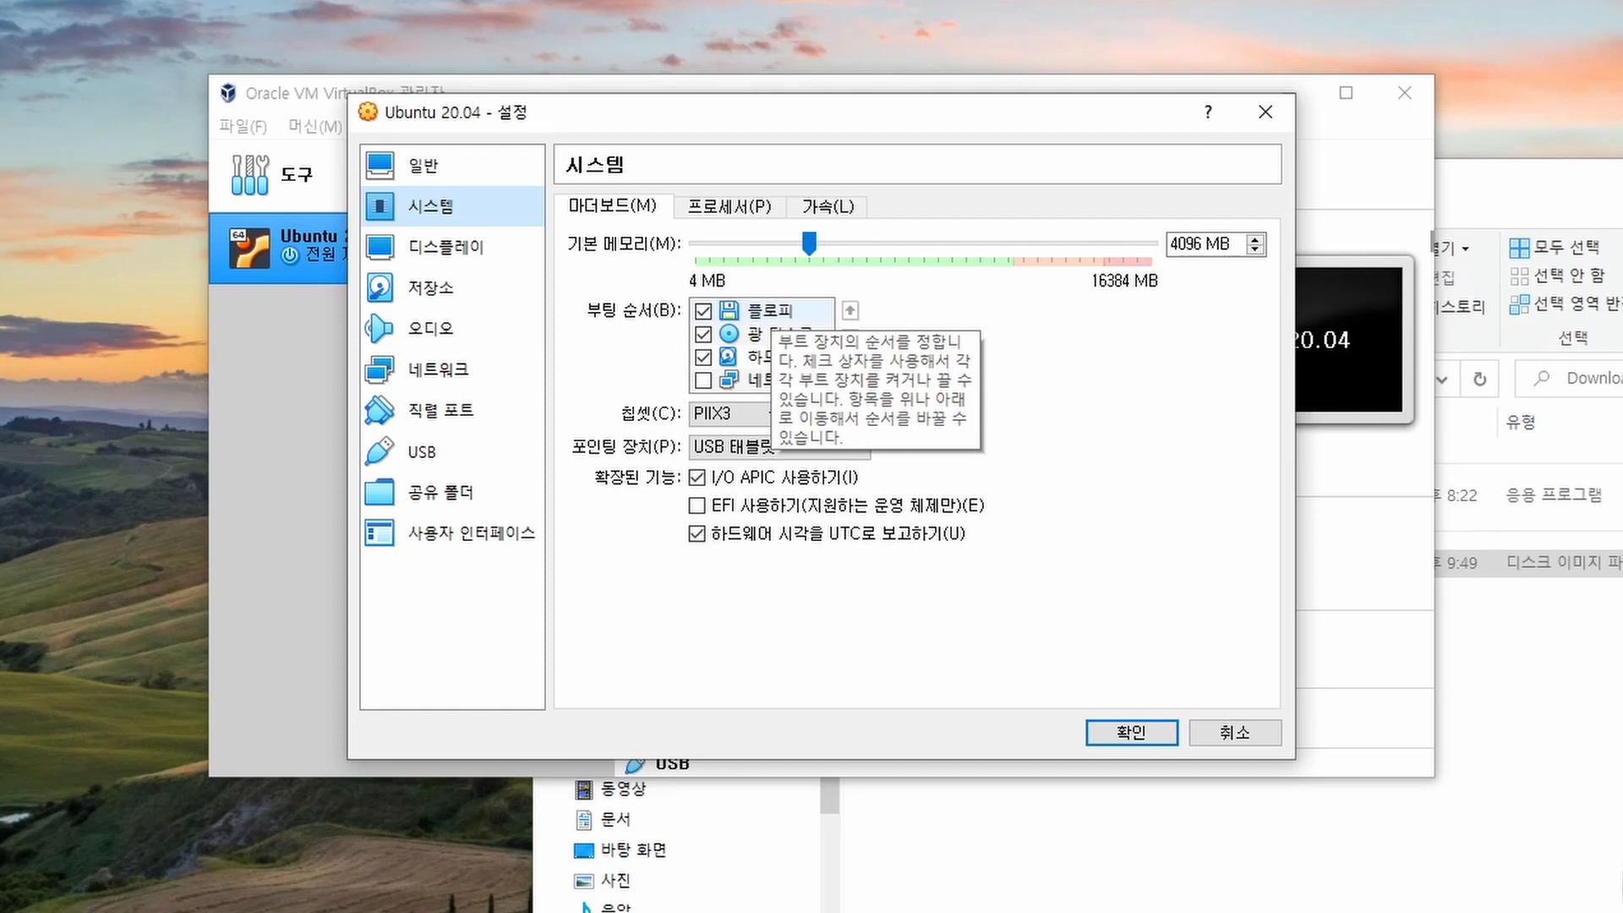
click(703, 311)
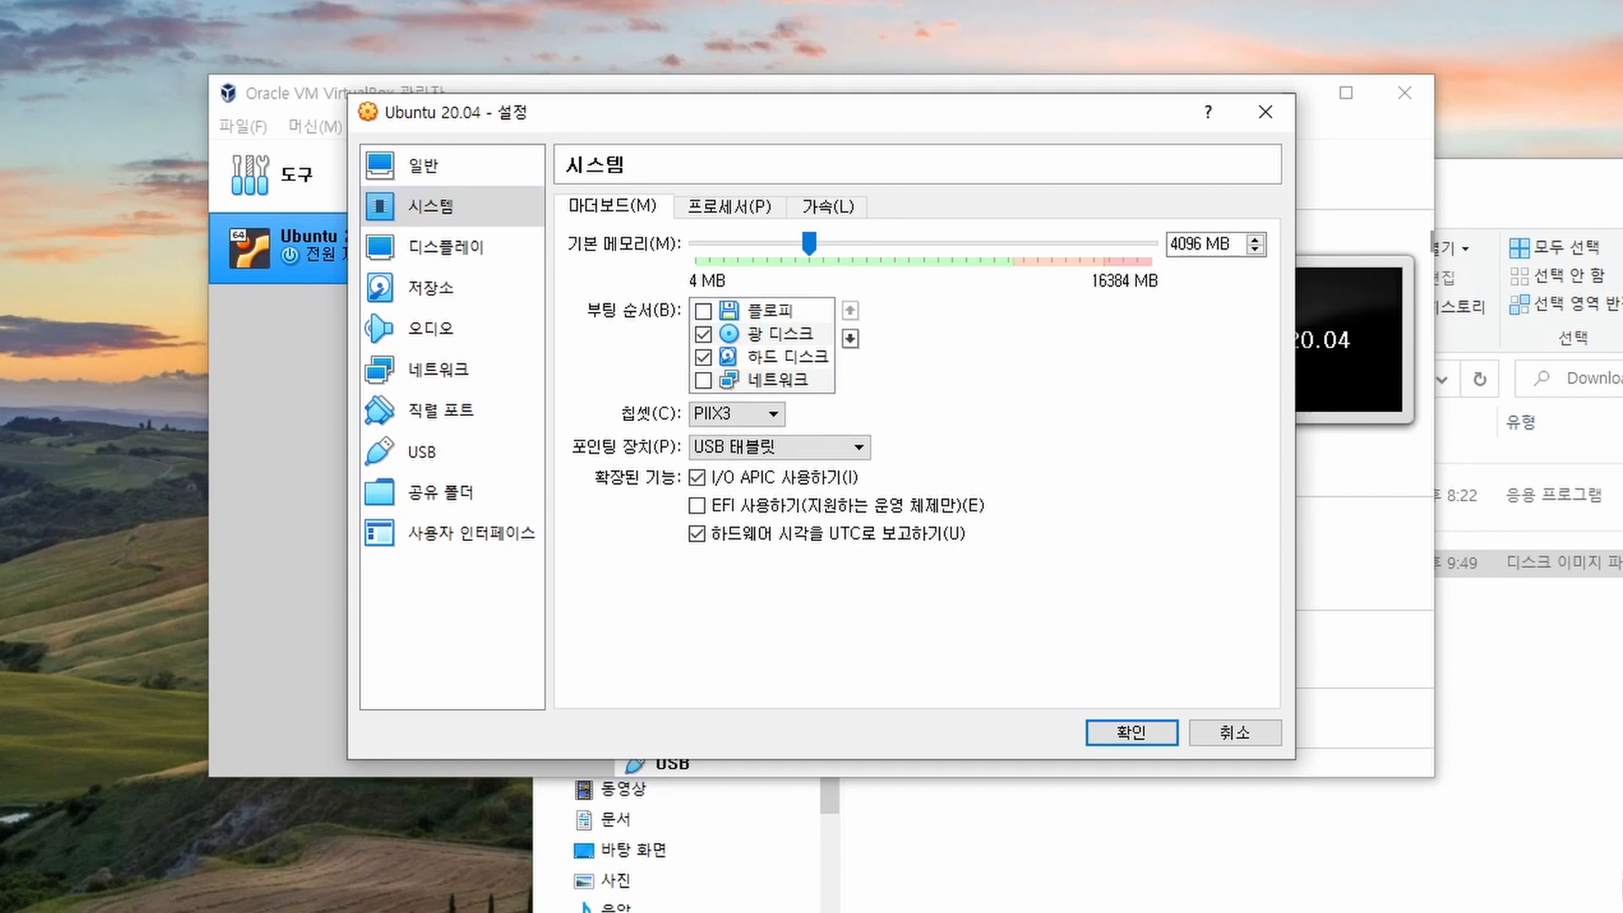
click(855, 448)
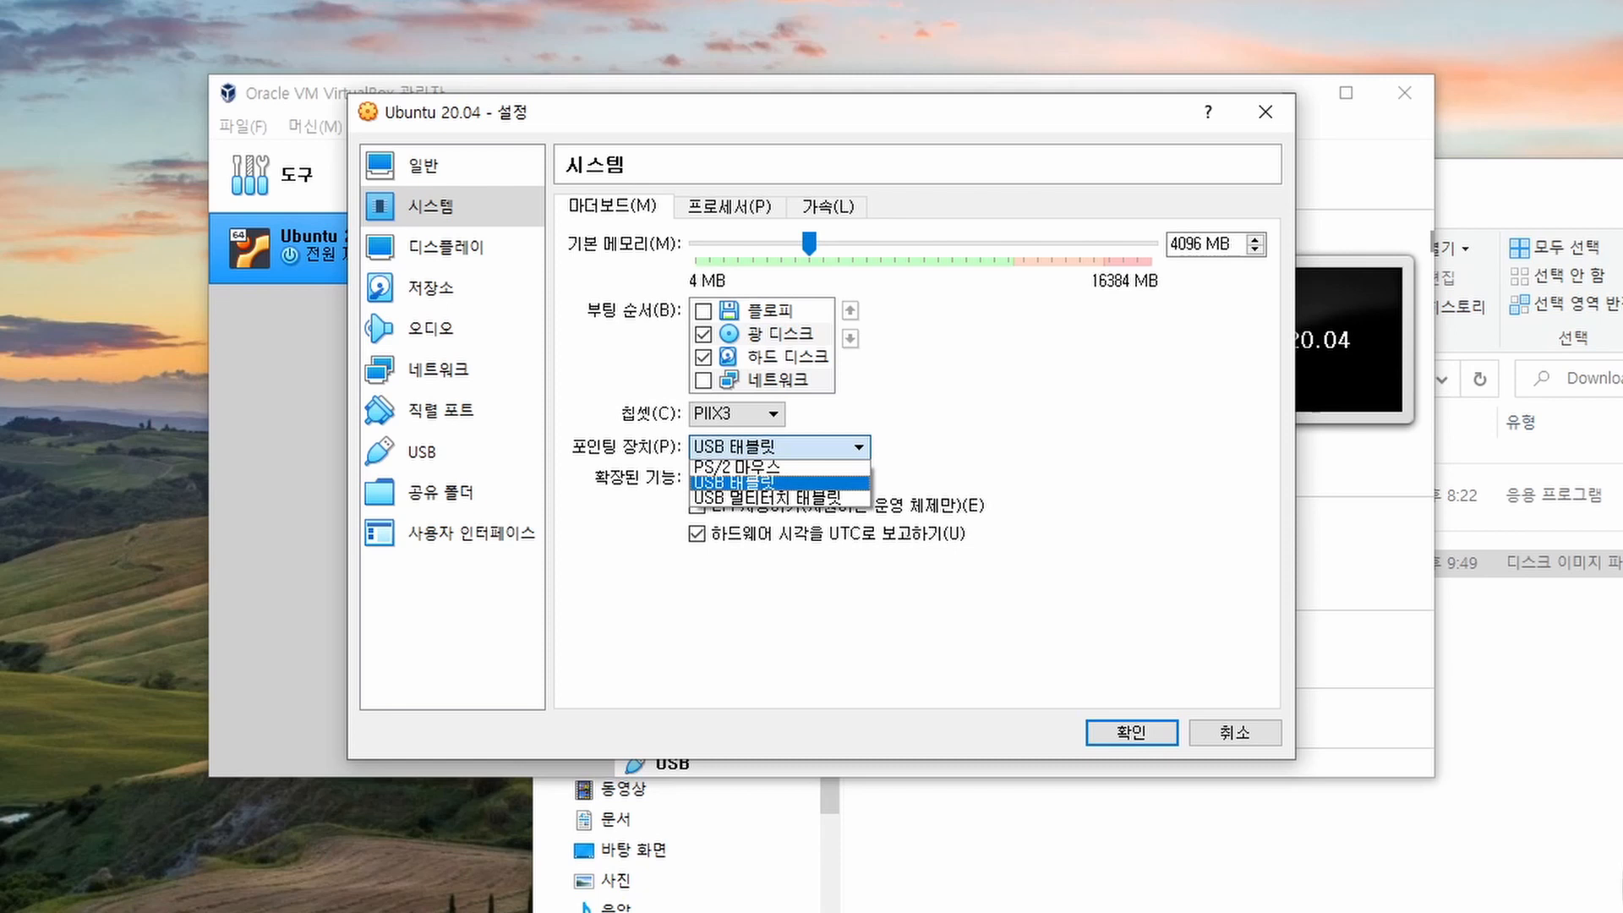
click(795, 482)
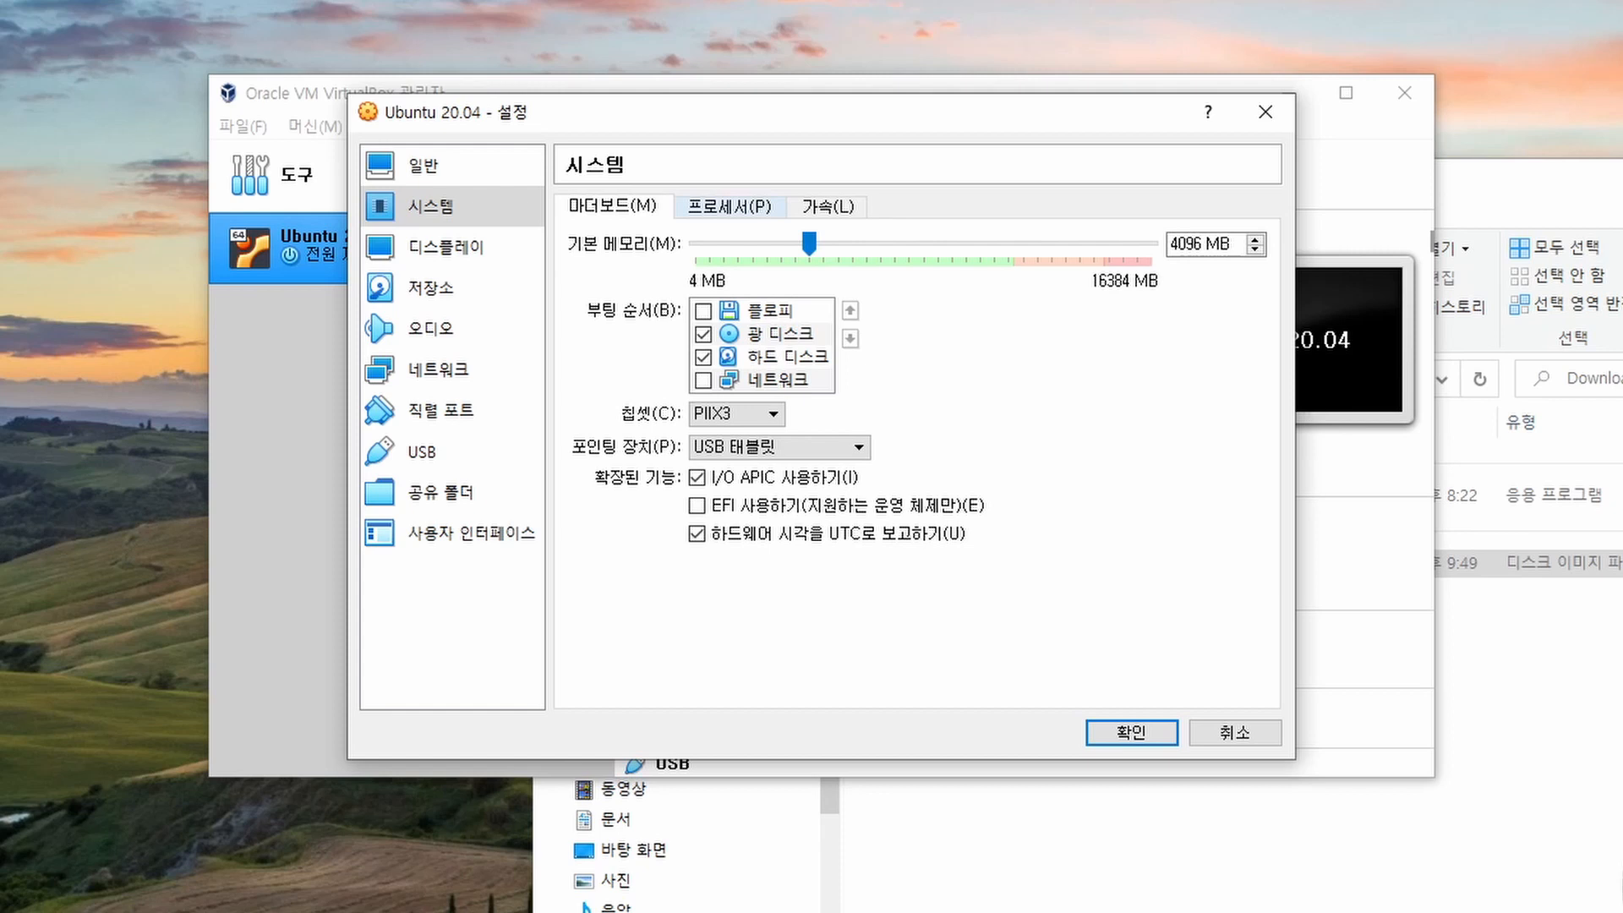
Set the virtual machine's processor count to 4.
click(729, 206)
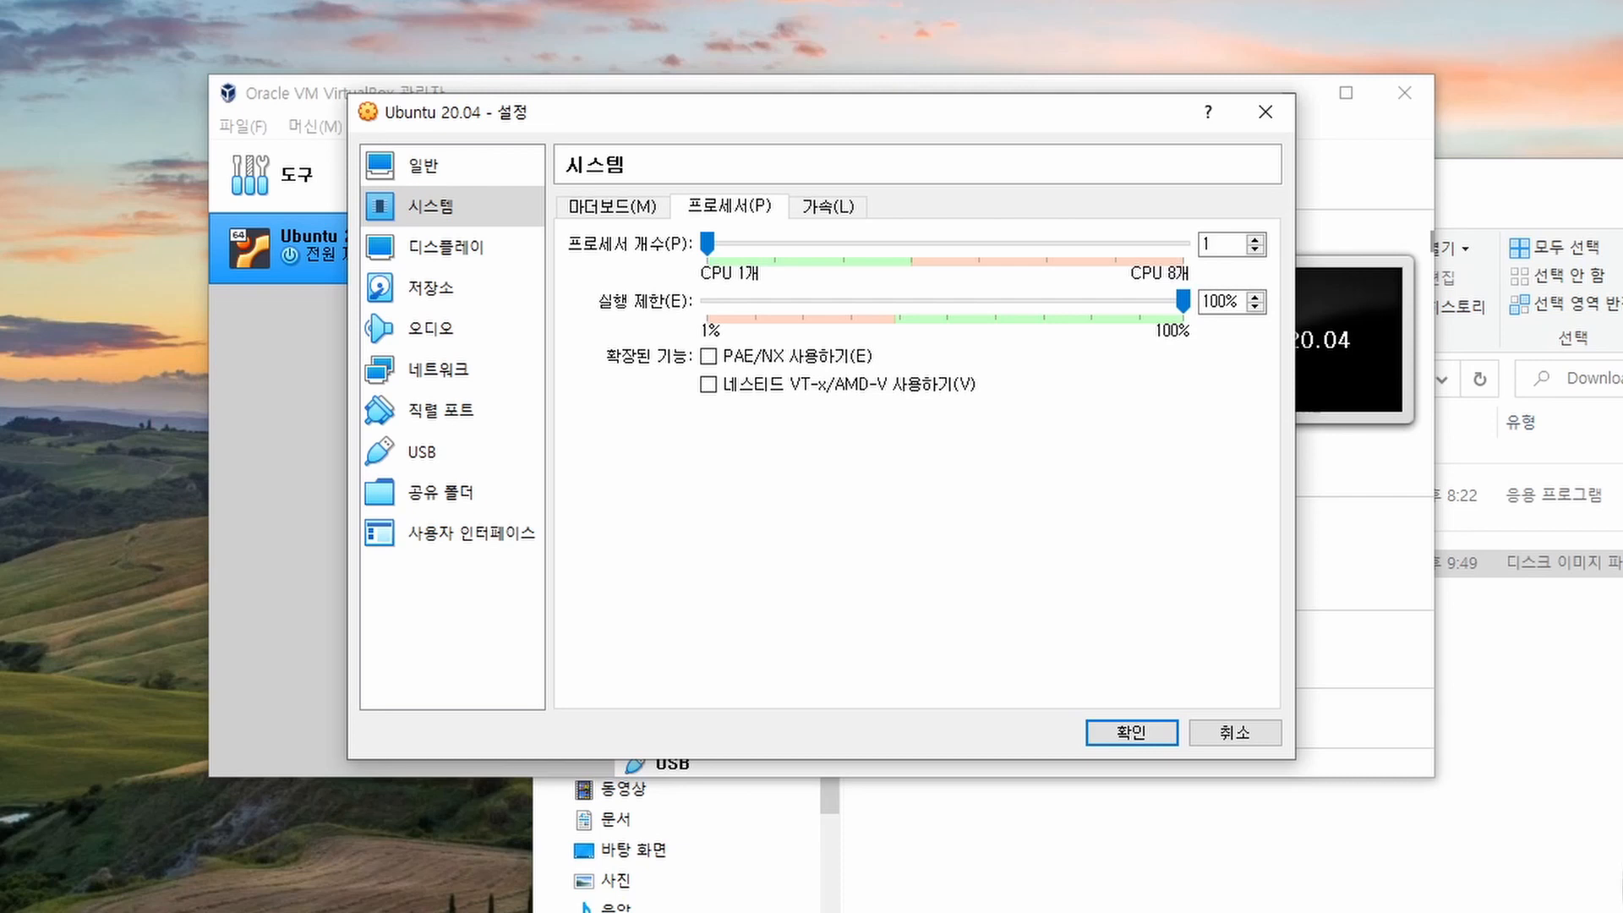
drag(707, 243, 911, 243)
mouse_move(911, 244)
mouse_down()
mouse_move(1047, 243)
mouse_move(911, 244)
mouse_up()
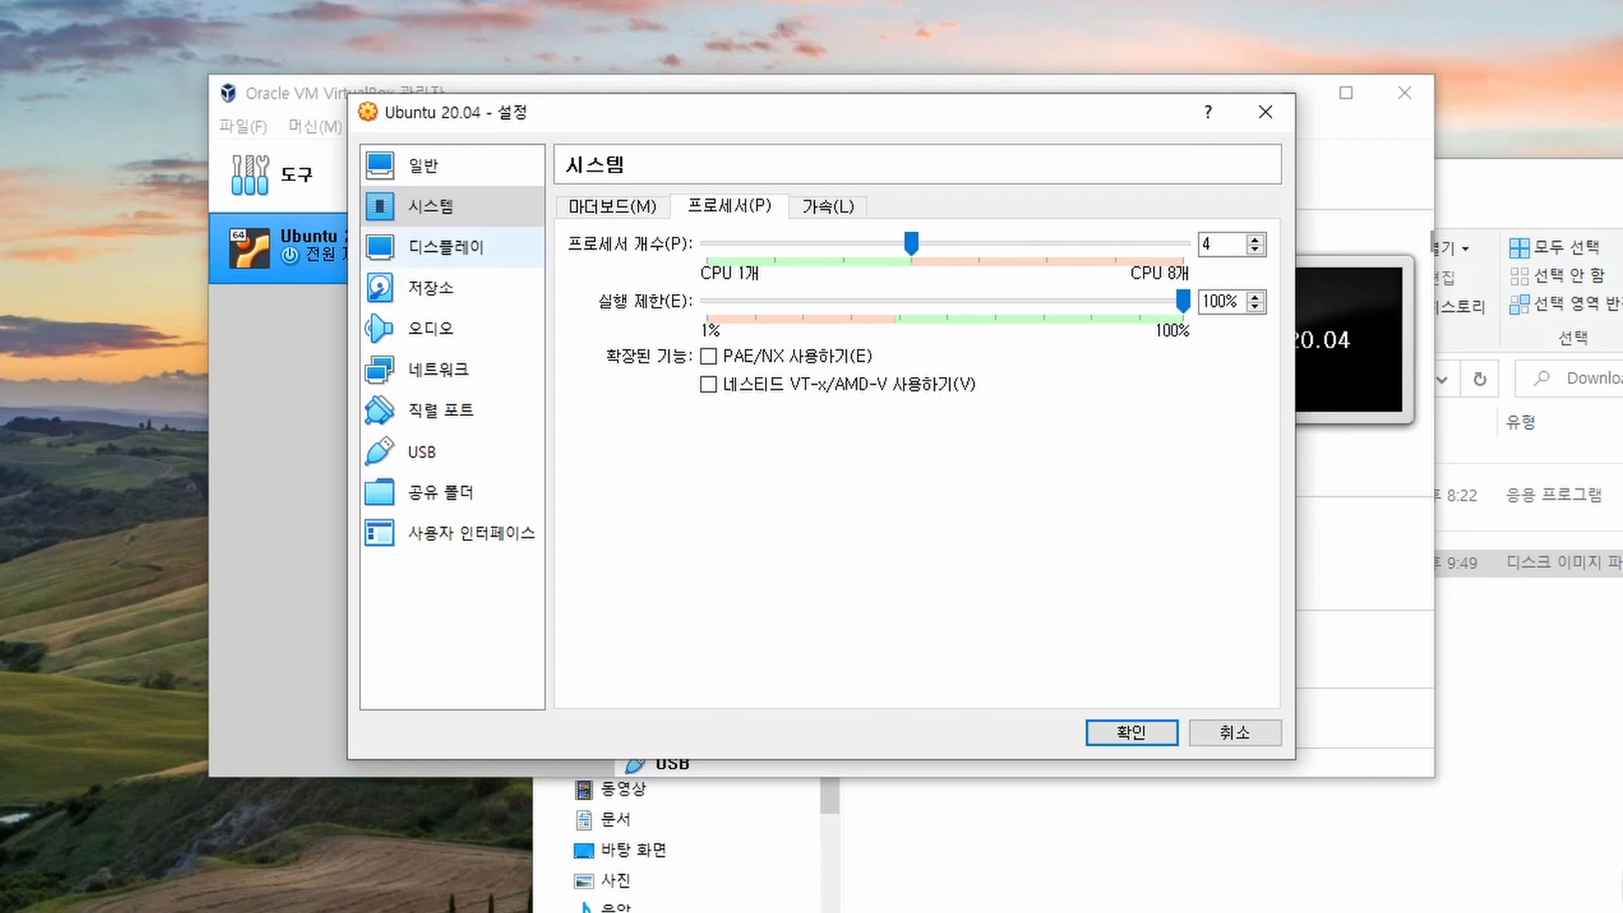
Set the video memory to 128 MB and review the remote display and recording settings.
click(446, 247)
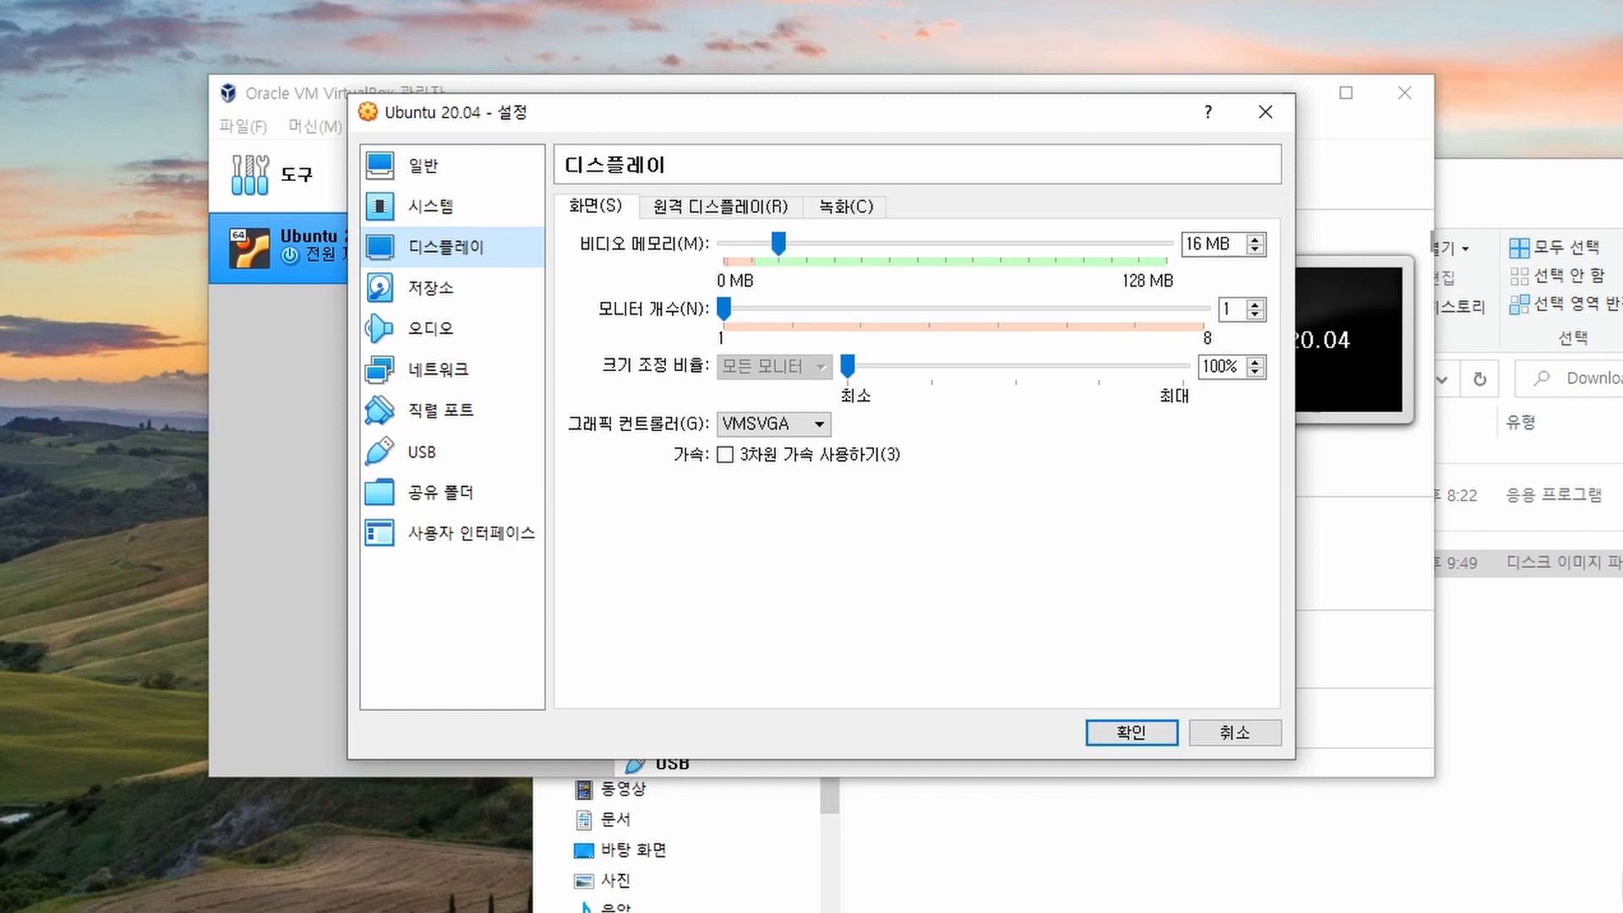
drag(778, 244, 1166, 243)
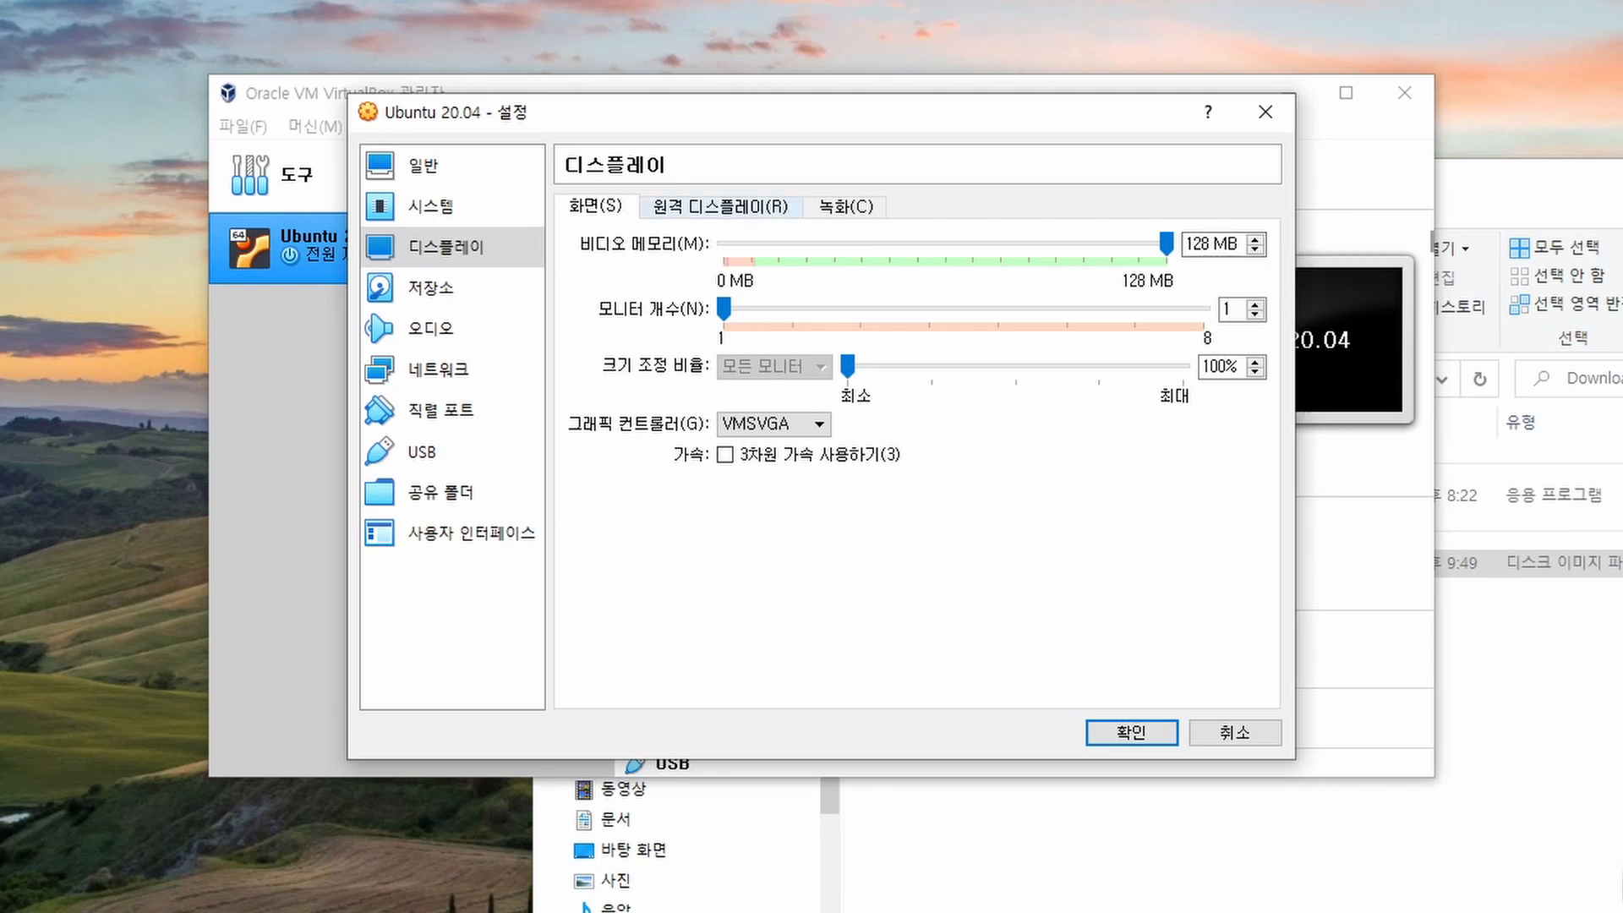
click(720, 207)
click(845, 207)
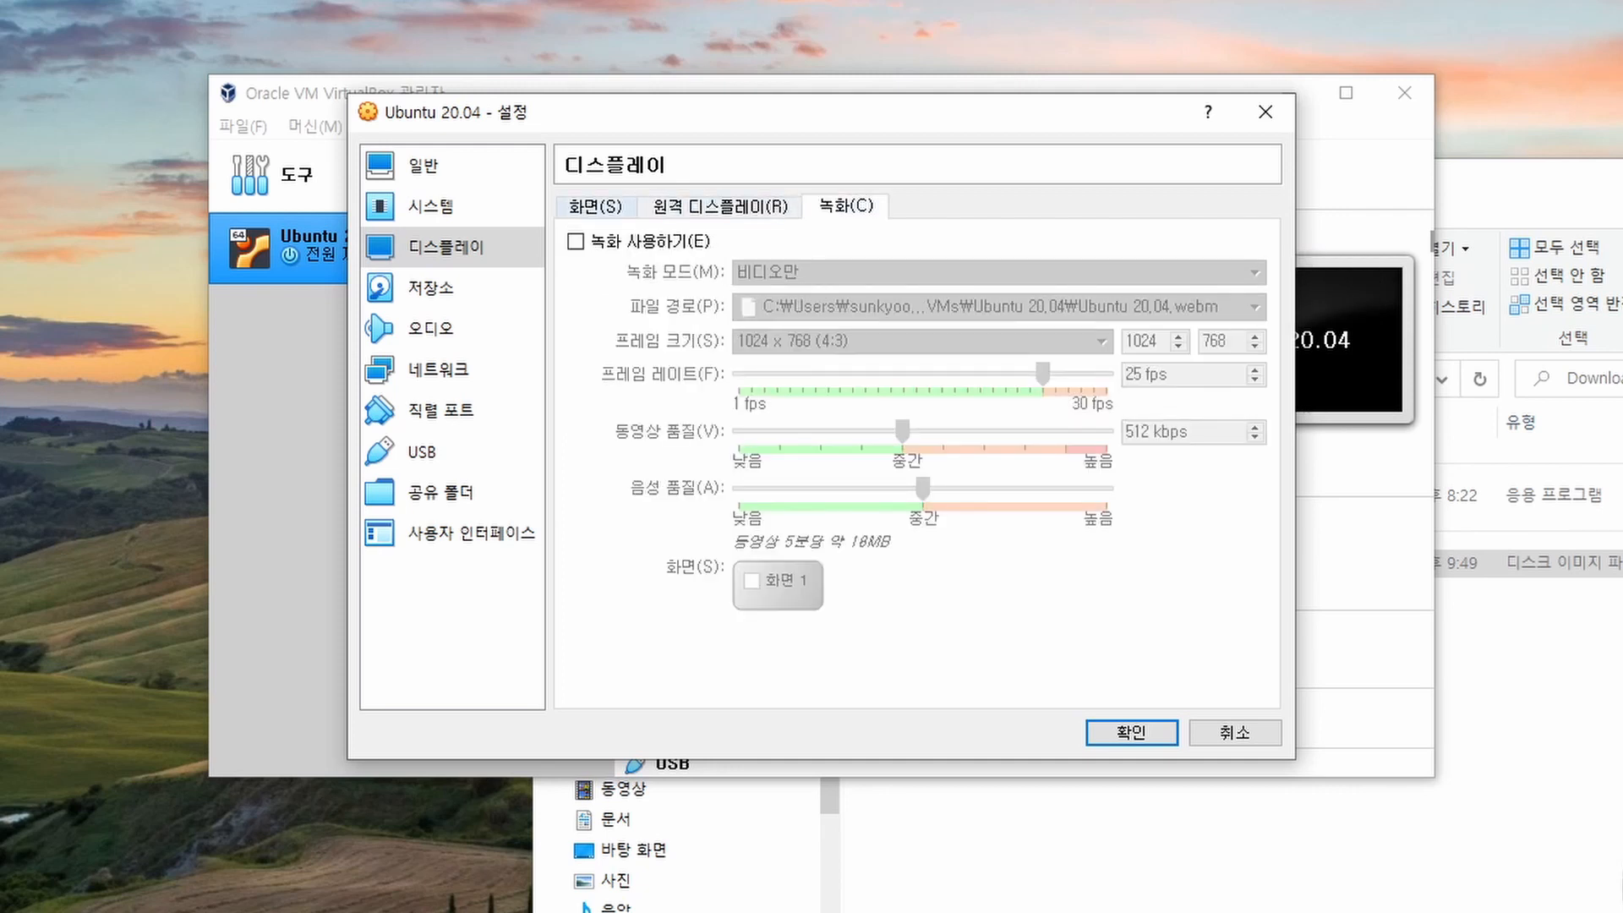
click(595, 207)
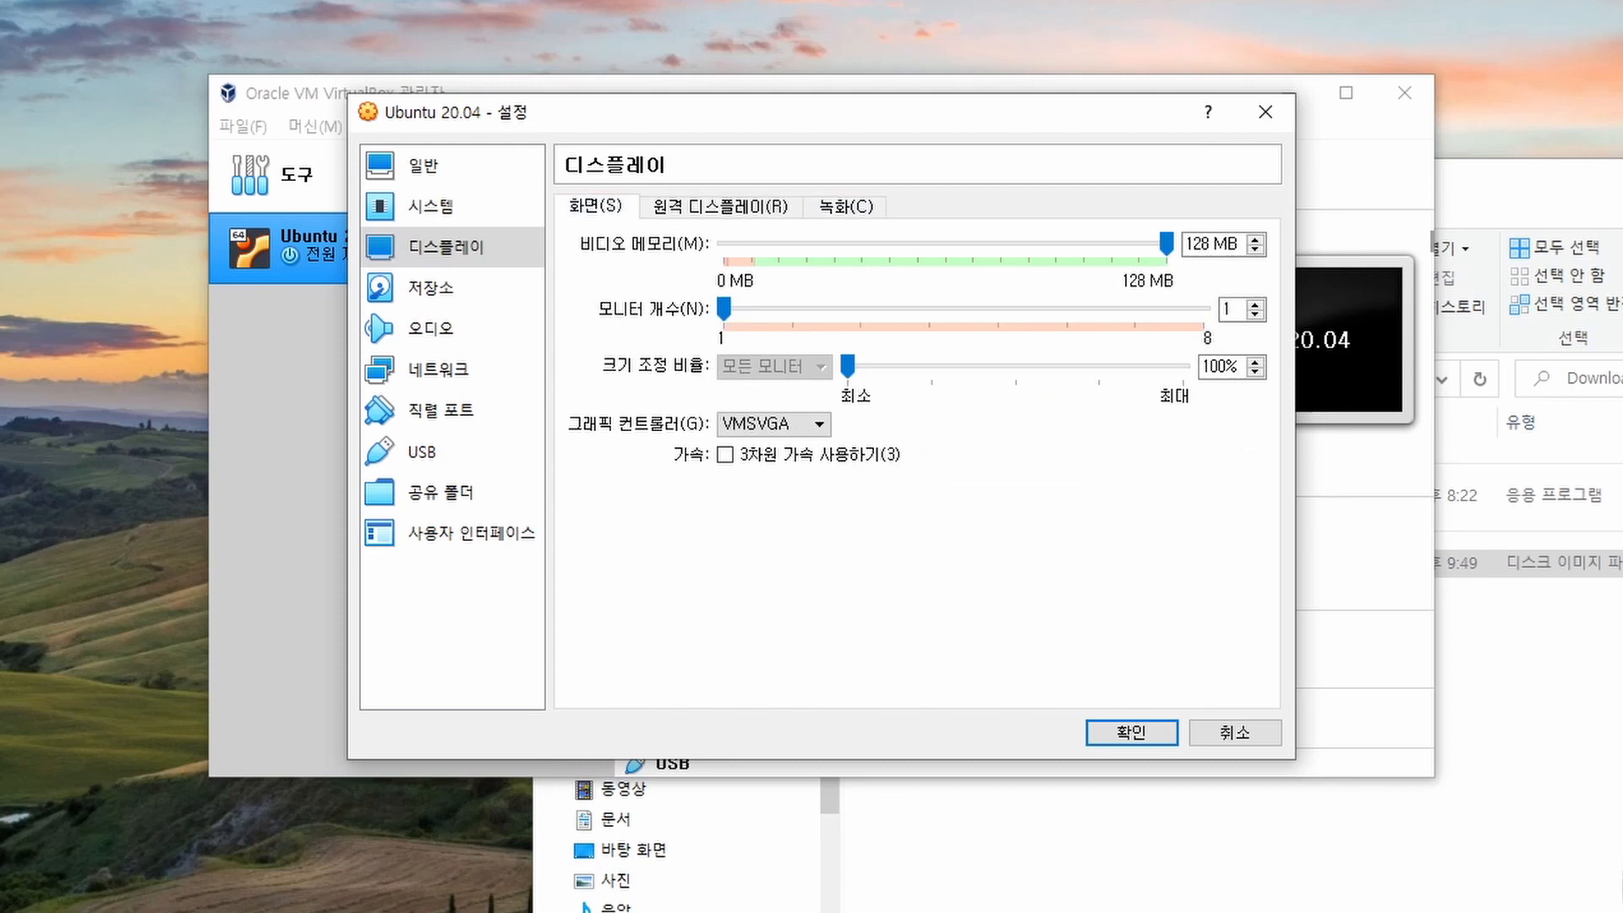
Examine the motherboard boot order and the storage devices, comparing the empty optical drive with the Ubuntu 20.04.vdi hard disk.
click(431, 287)
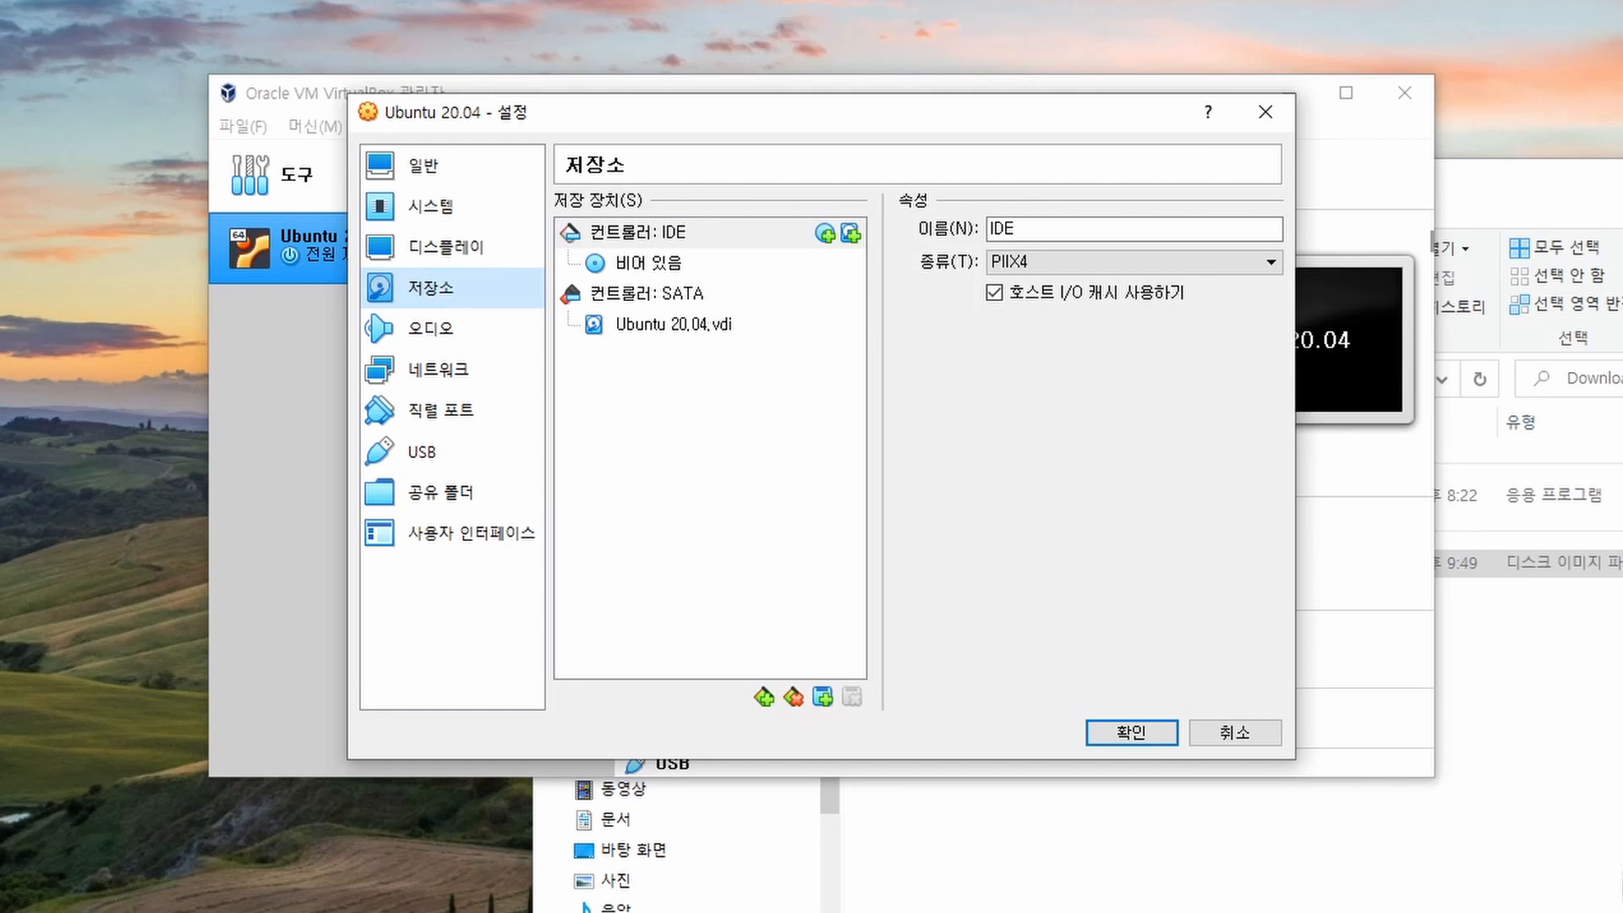
click(431, 207)
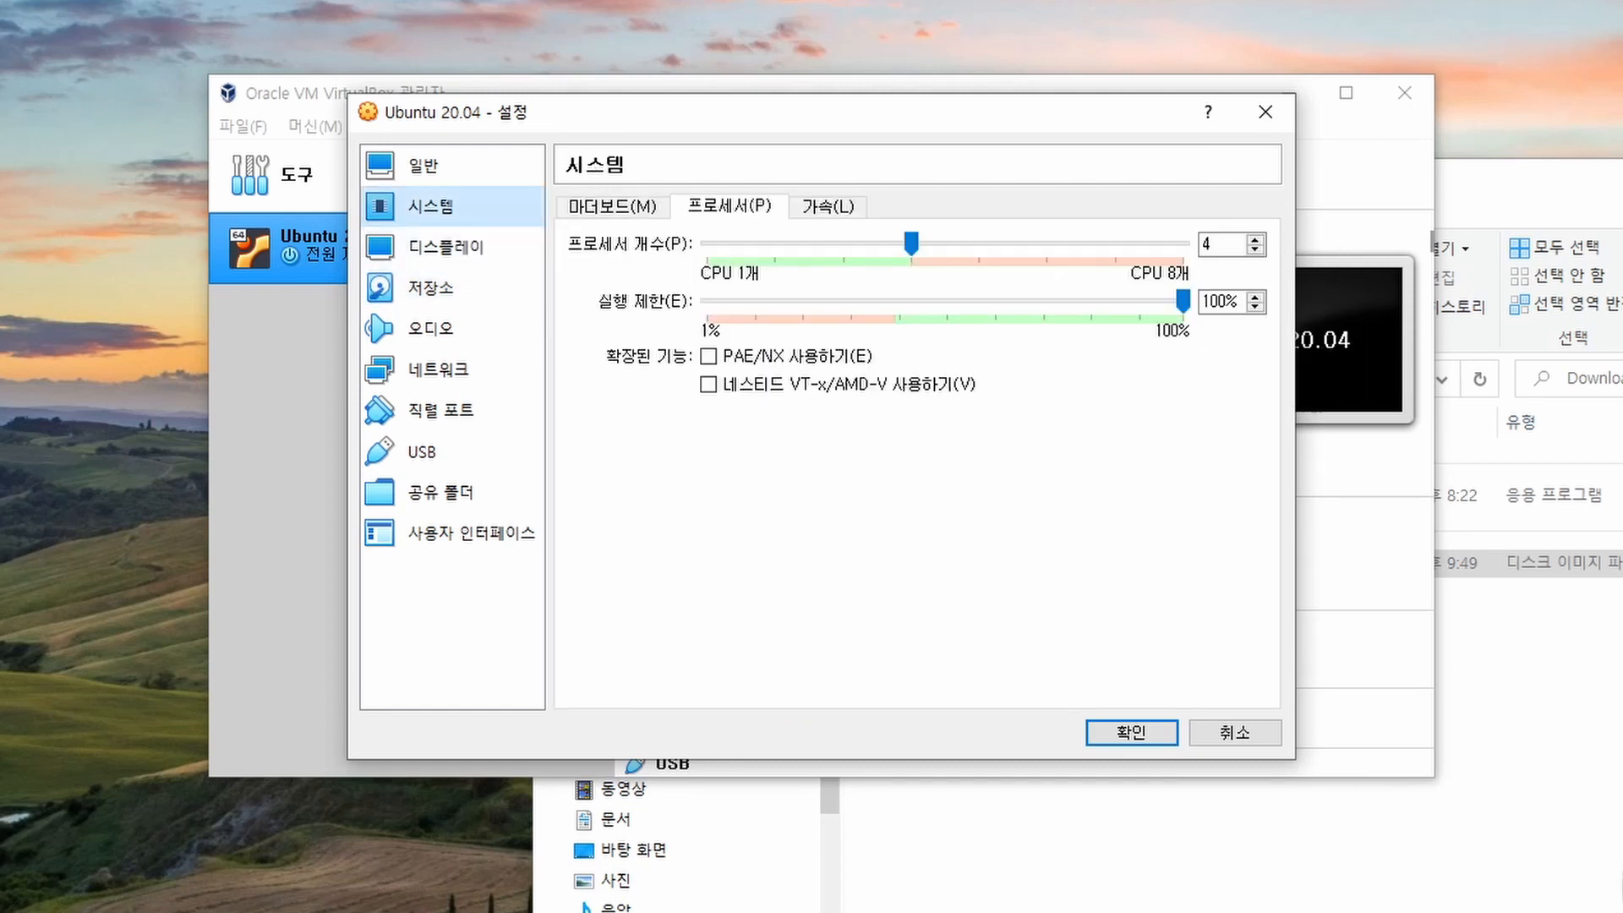
click(612, 207)
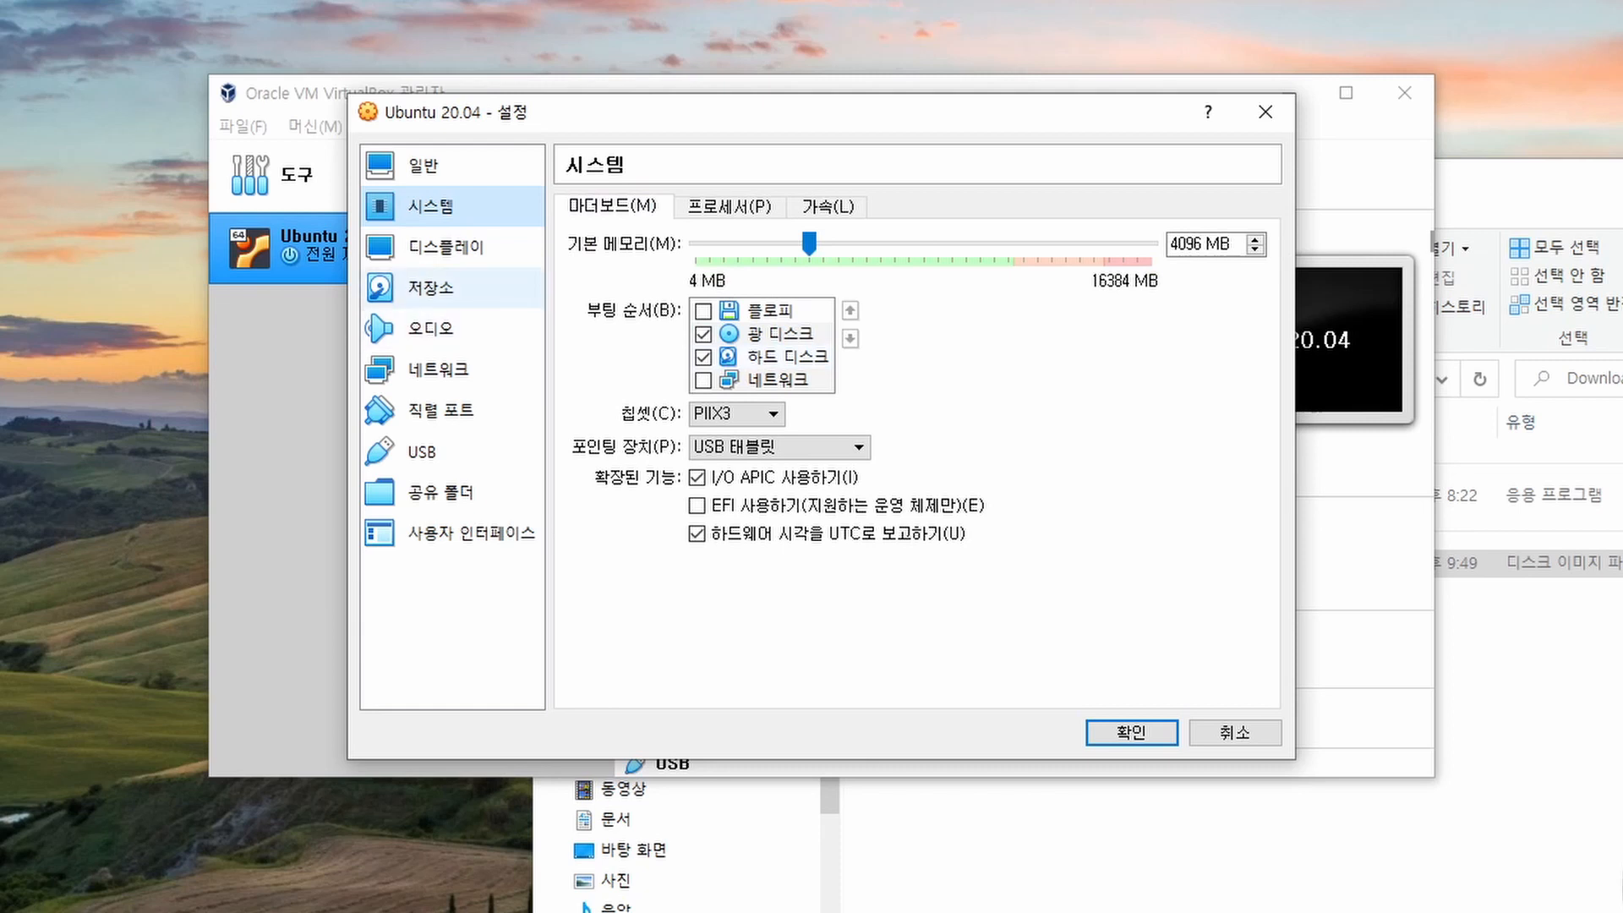
click(427, 288)
click(648, 263)
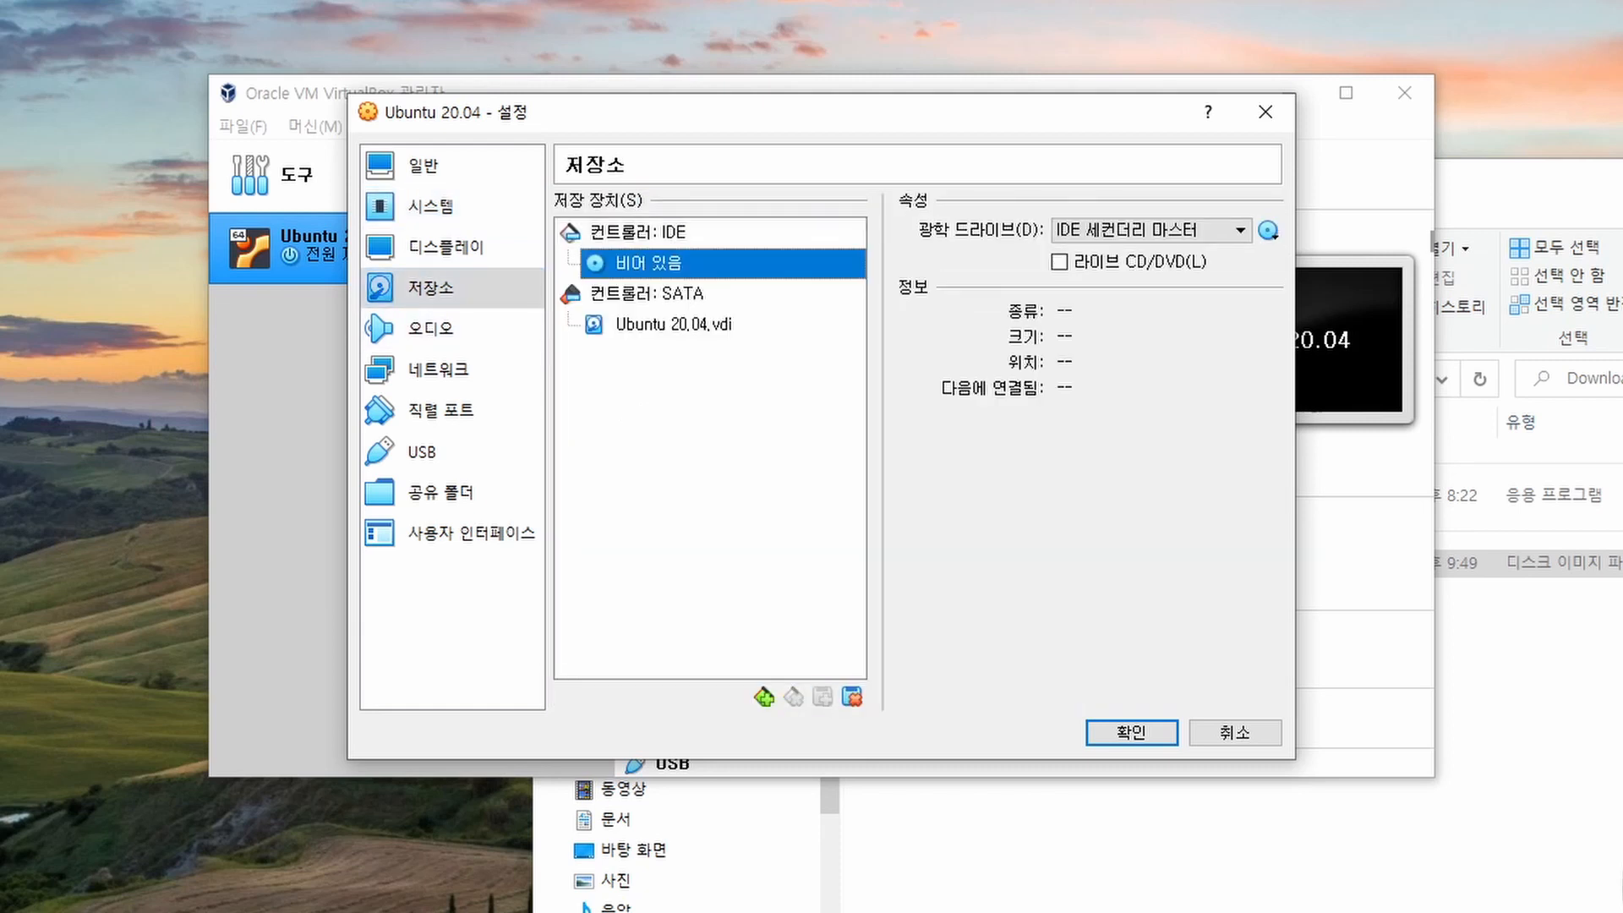
click(674, 325)
click(648, 263)
click(674, 324)
click(649, 263)
click(674, 325)
Attach the ubuntu-20.04.1-desktop-amd64.iso file from the Downloads folder to the empty optical drive of the IDE controller.
click(649, 263)
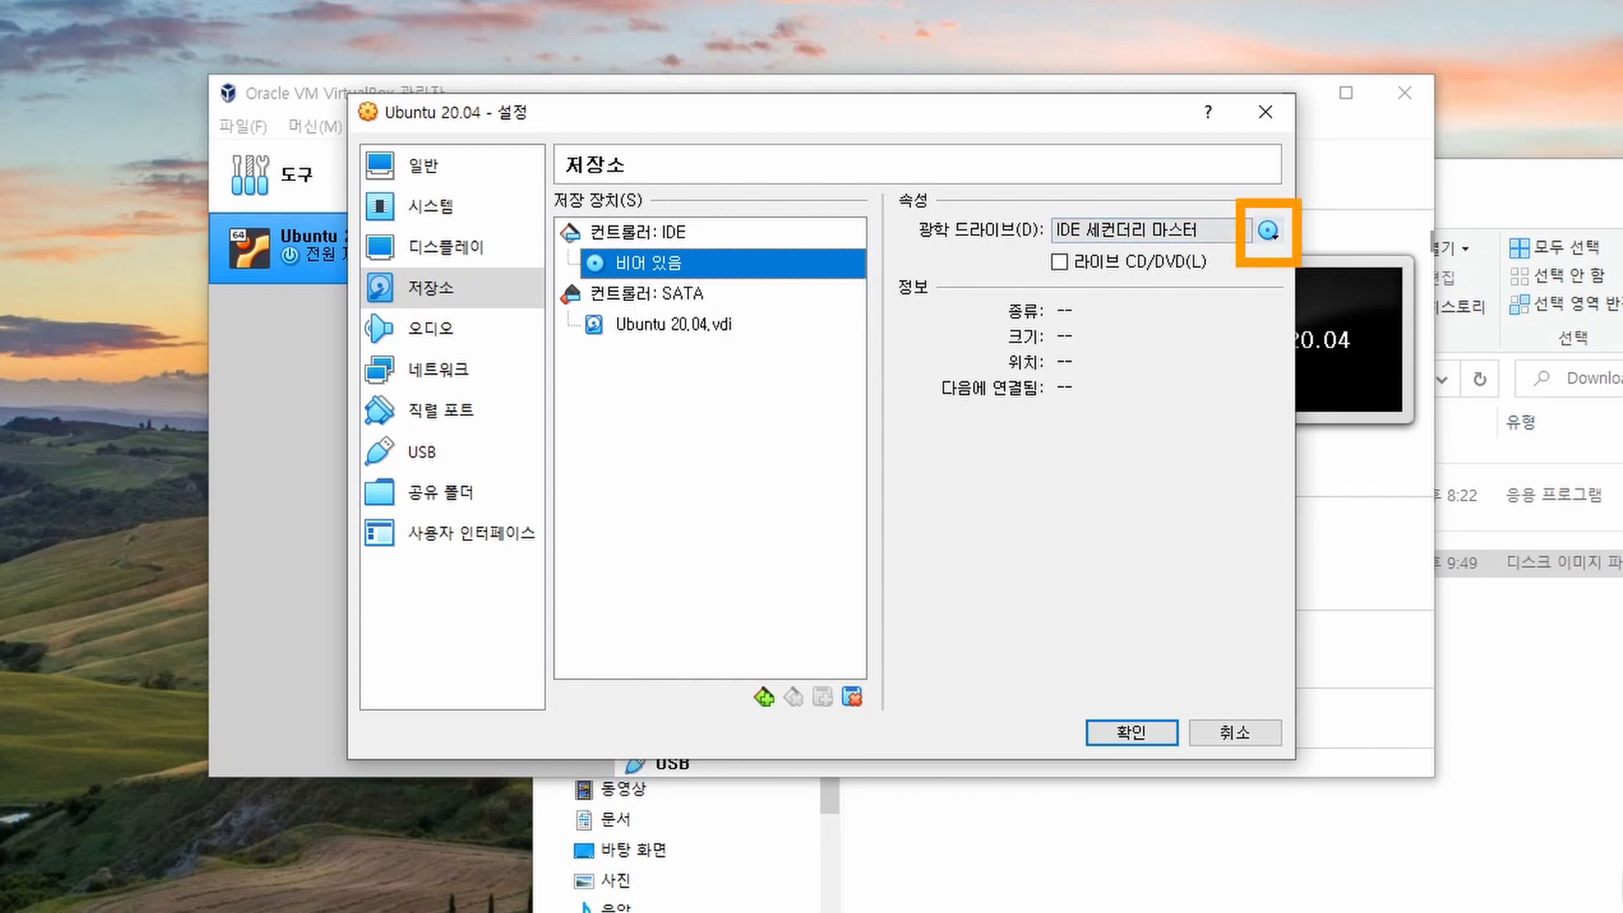
click(1268, 229)
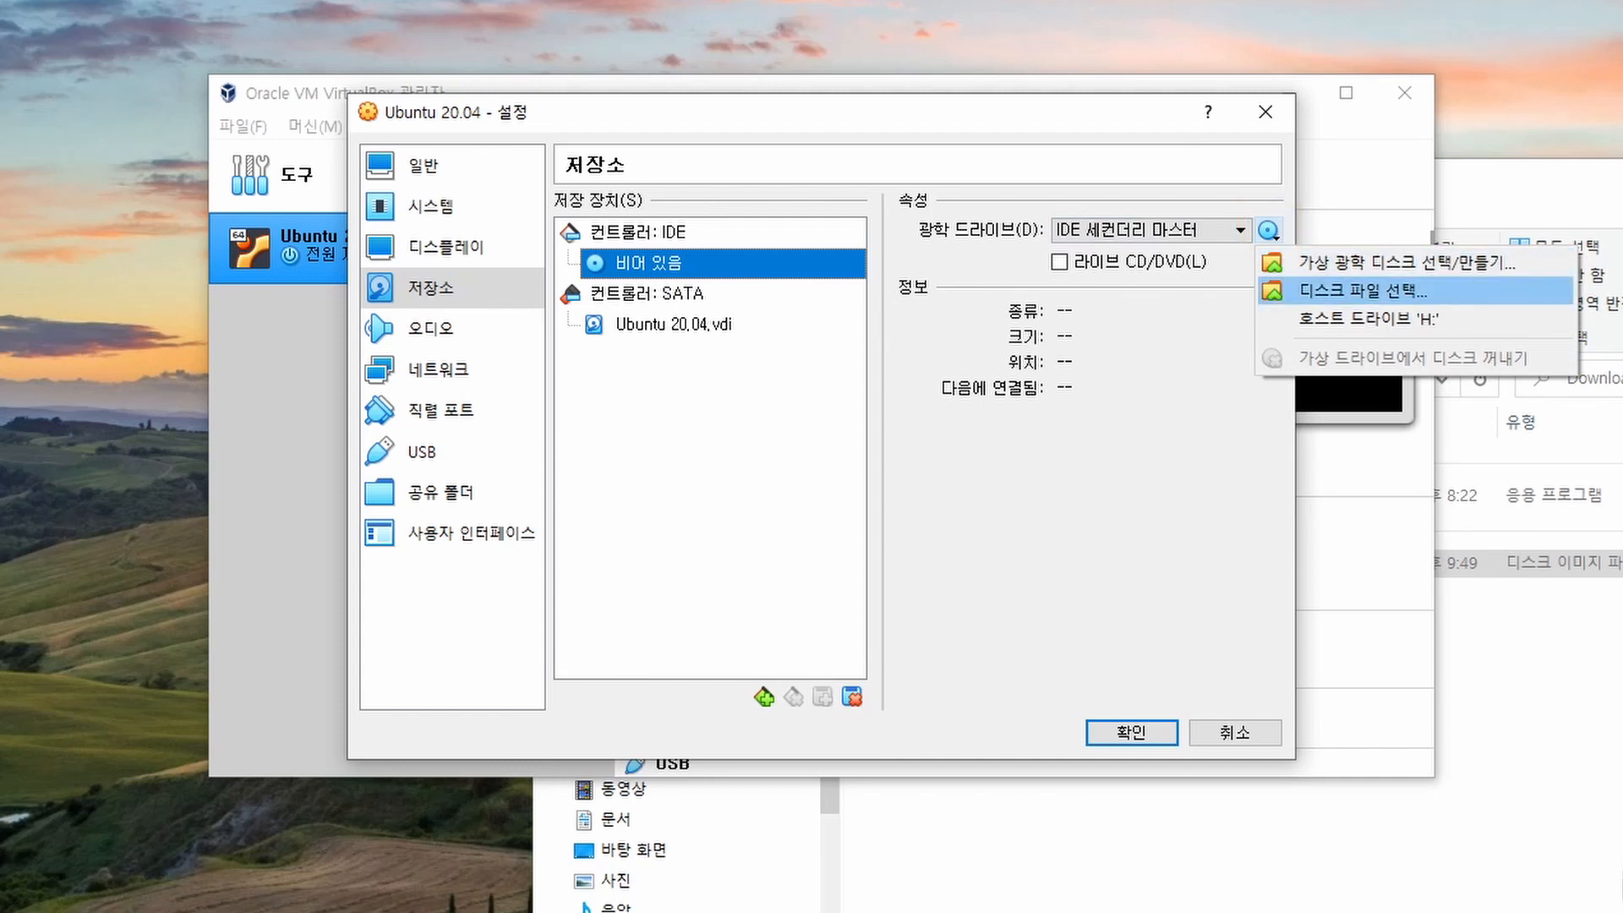
click(1362, 289)
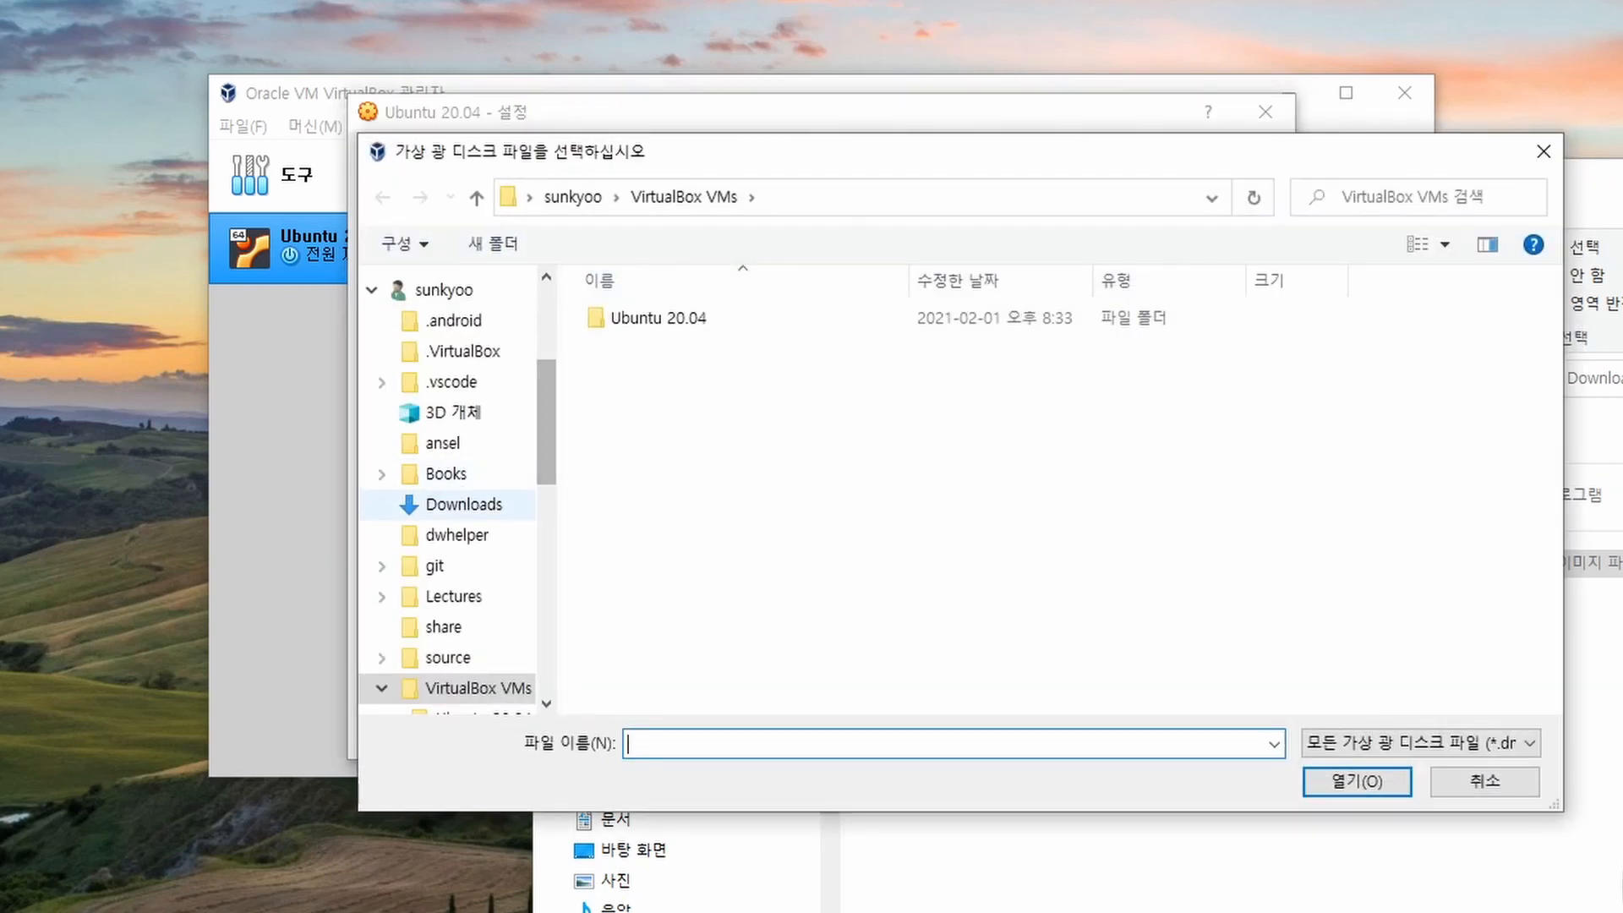
click(463, 504)
click(734, 354)
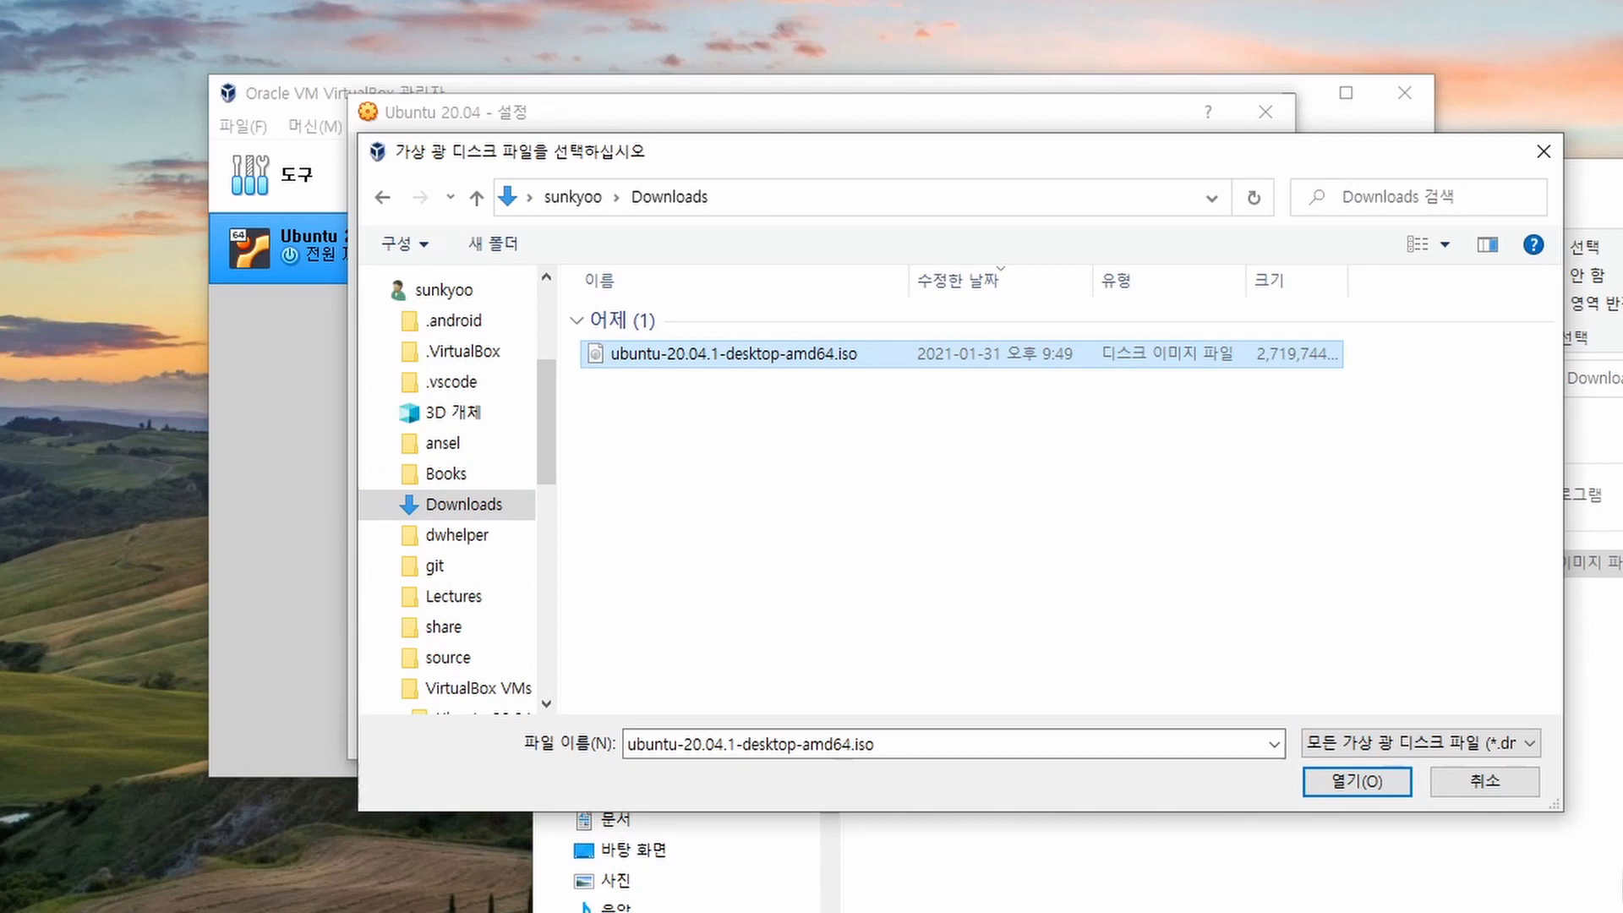
click(1356, 781)
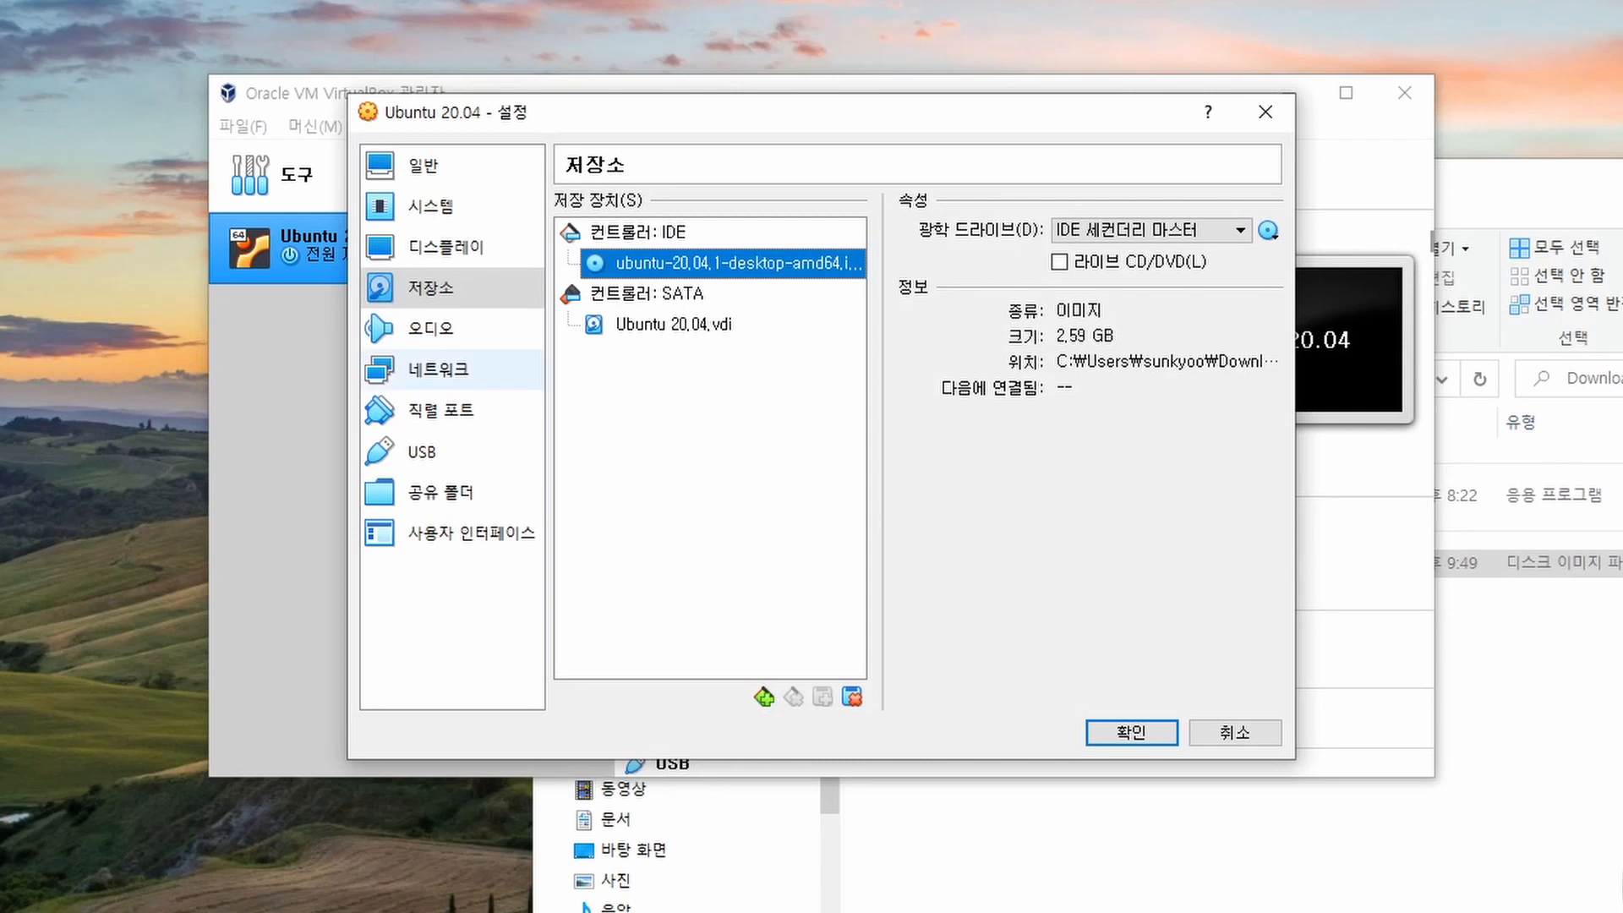
Review the machine's audio, network, serial port, USB, shared folder and user interface settings.
click(431, 328)
click(437, 369)
click(440, 410)
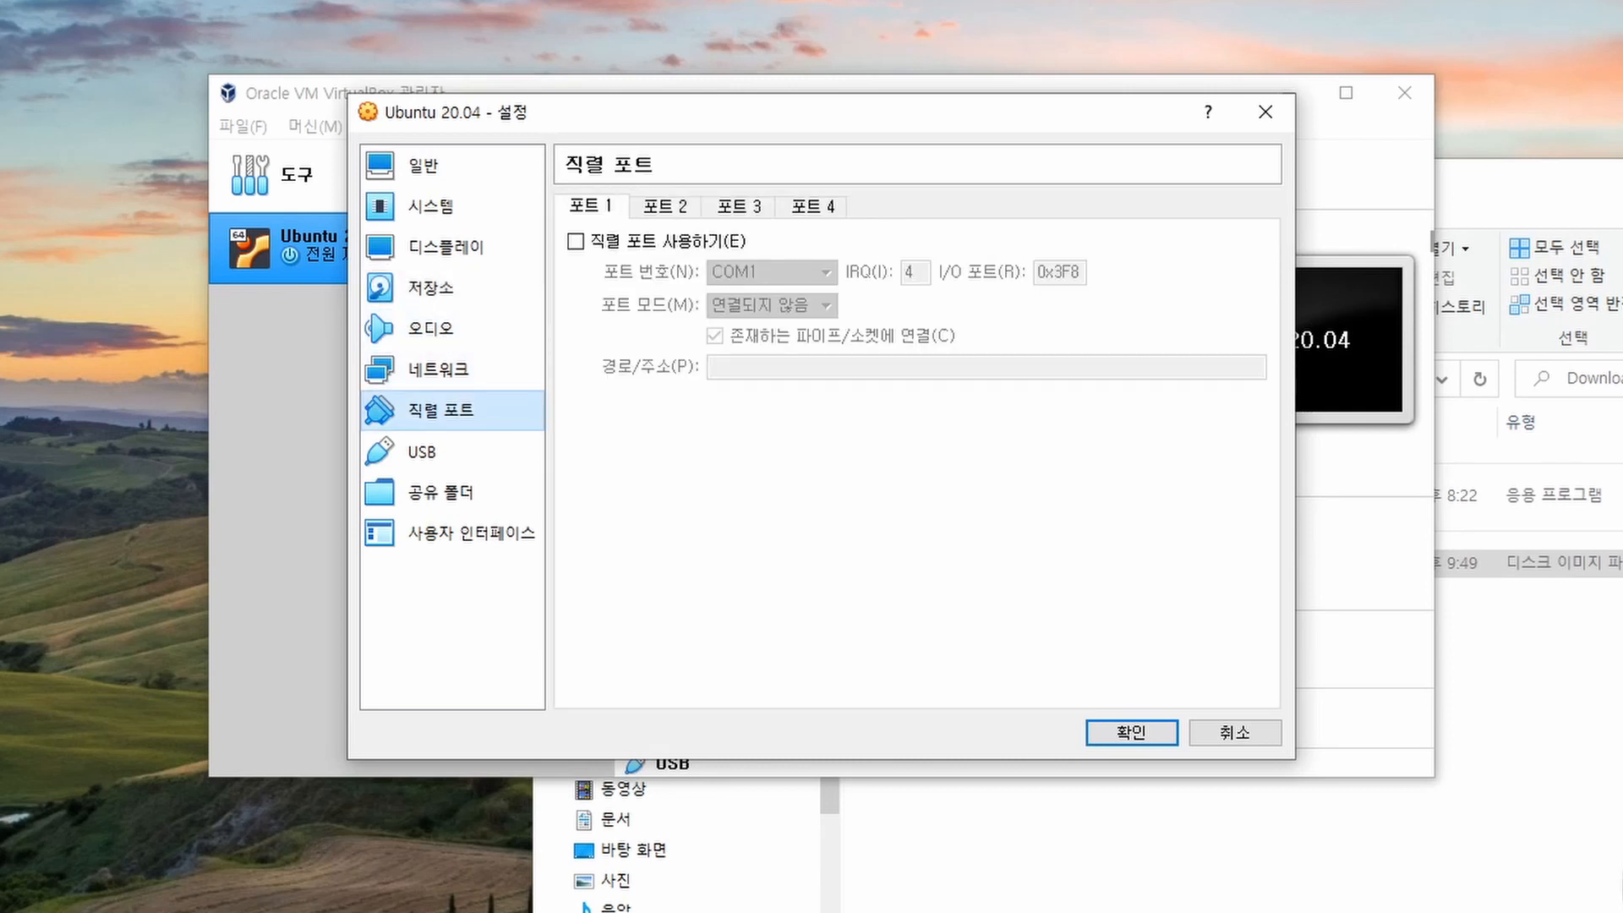
click(422, 452)
click(439, 492)
click(452, 534)
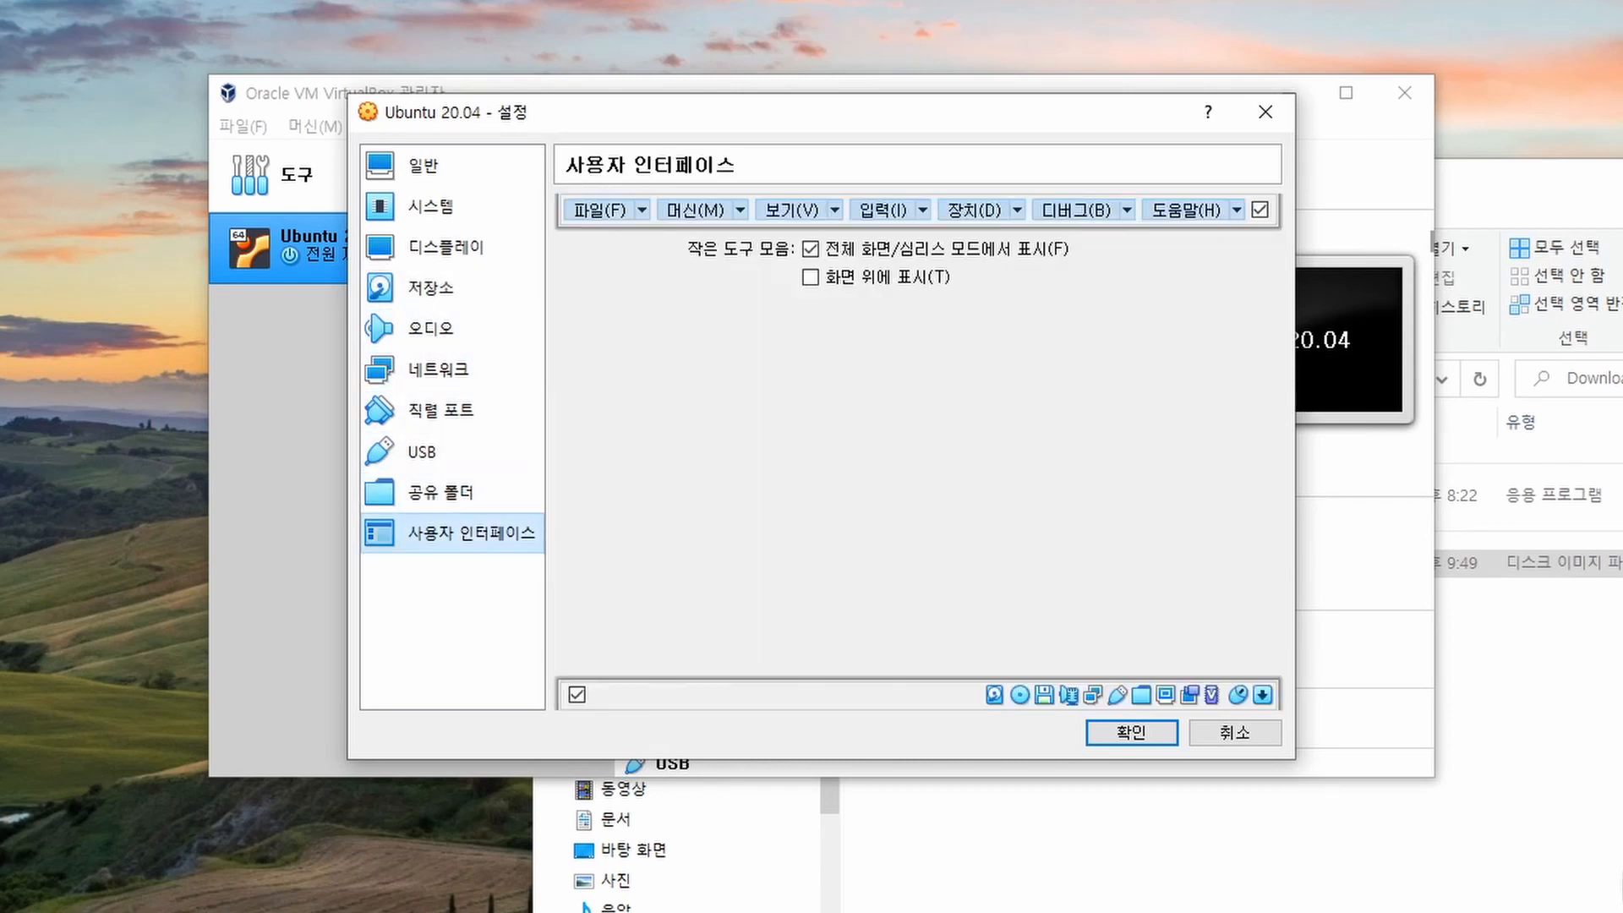
Keep network adapter 1 attached to NAT and save the virtual machine's settings.
click(438, 370)
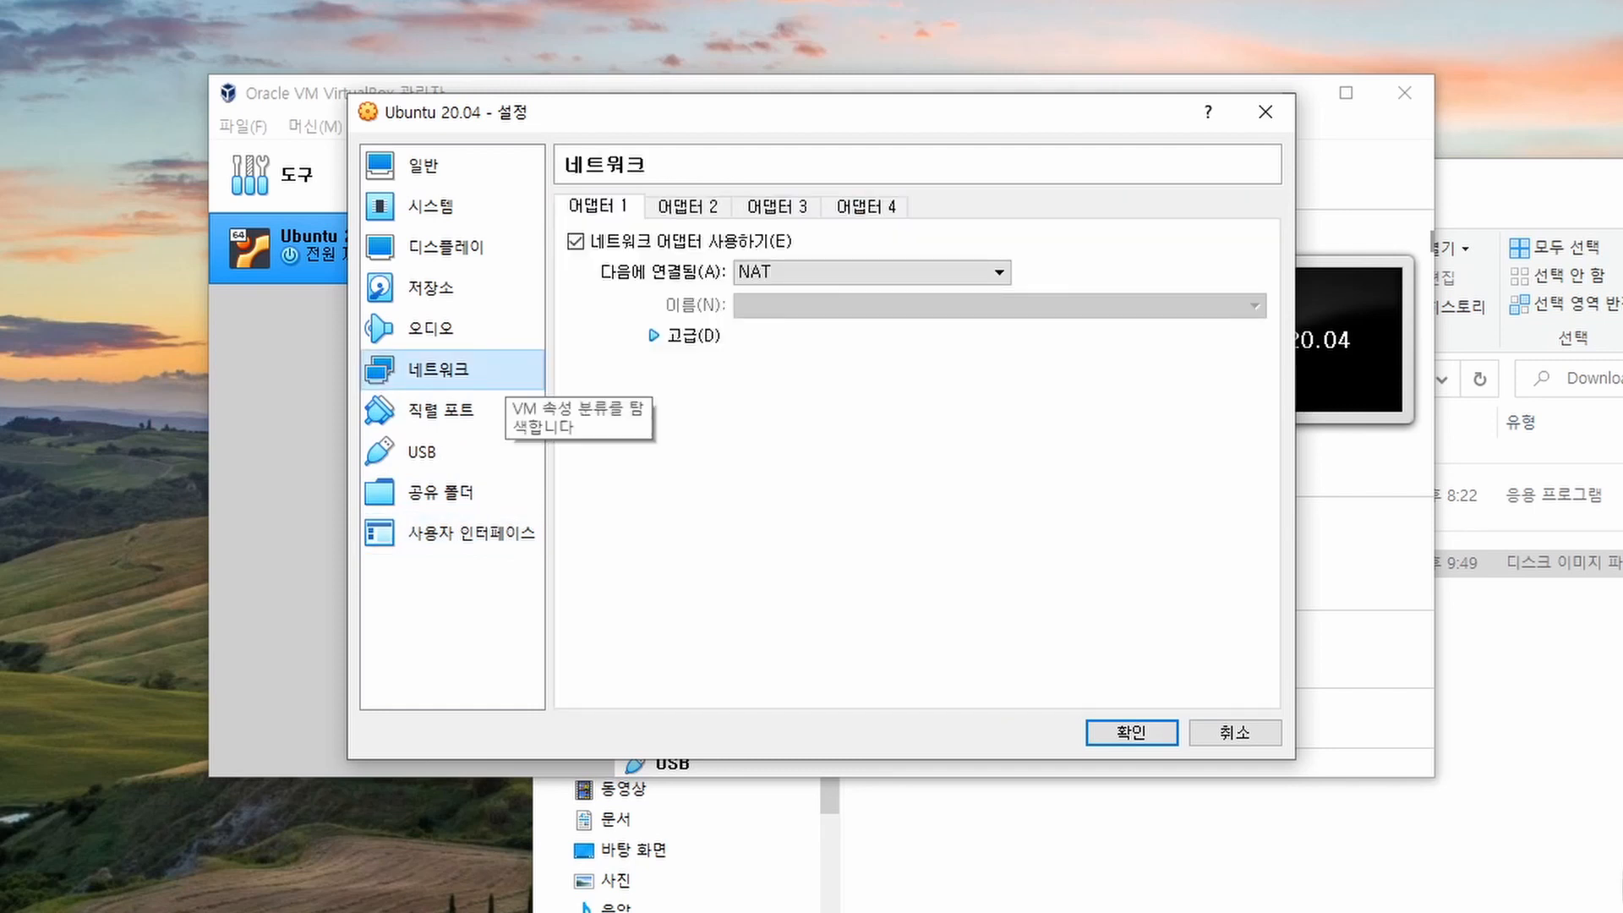
click(871, 272)
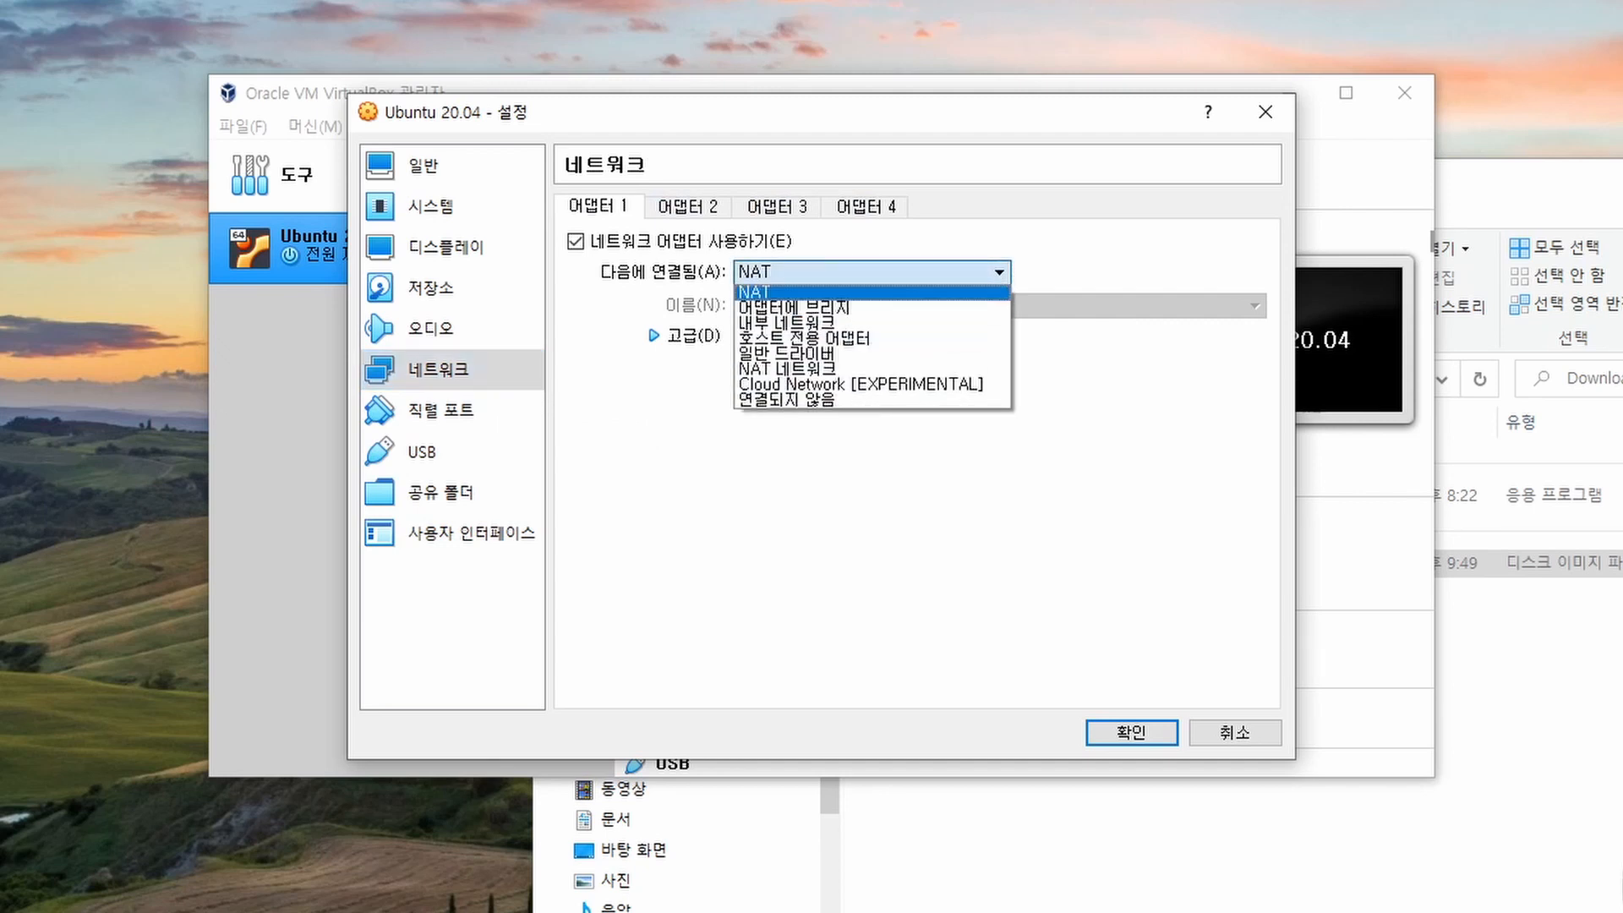
click(870, 293)
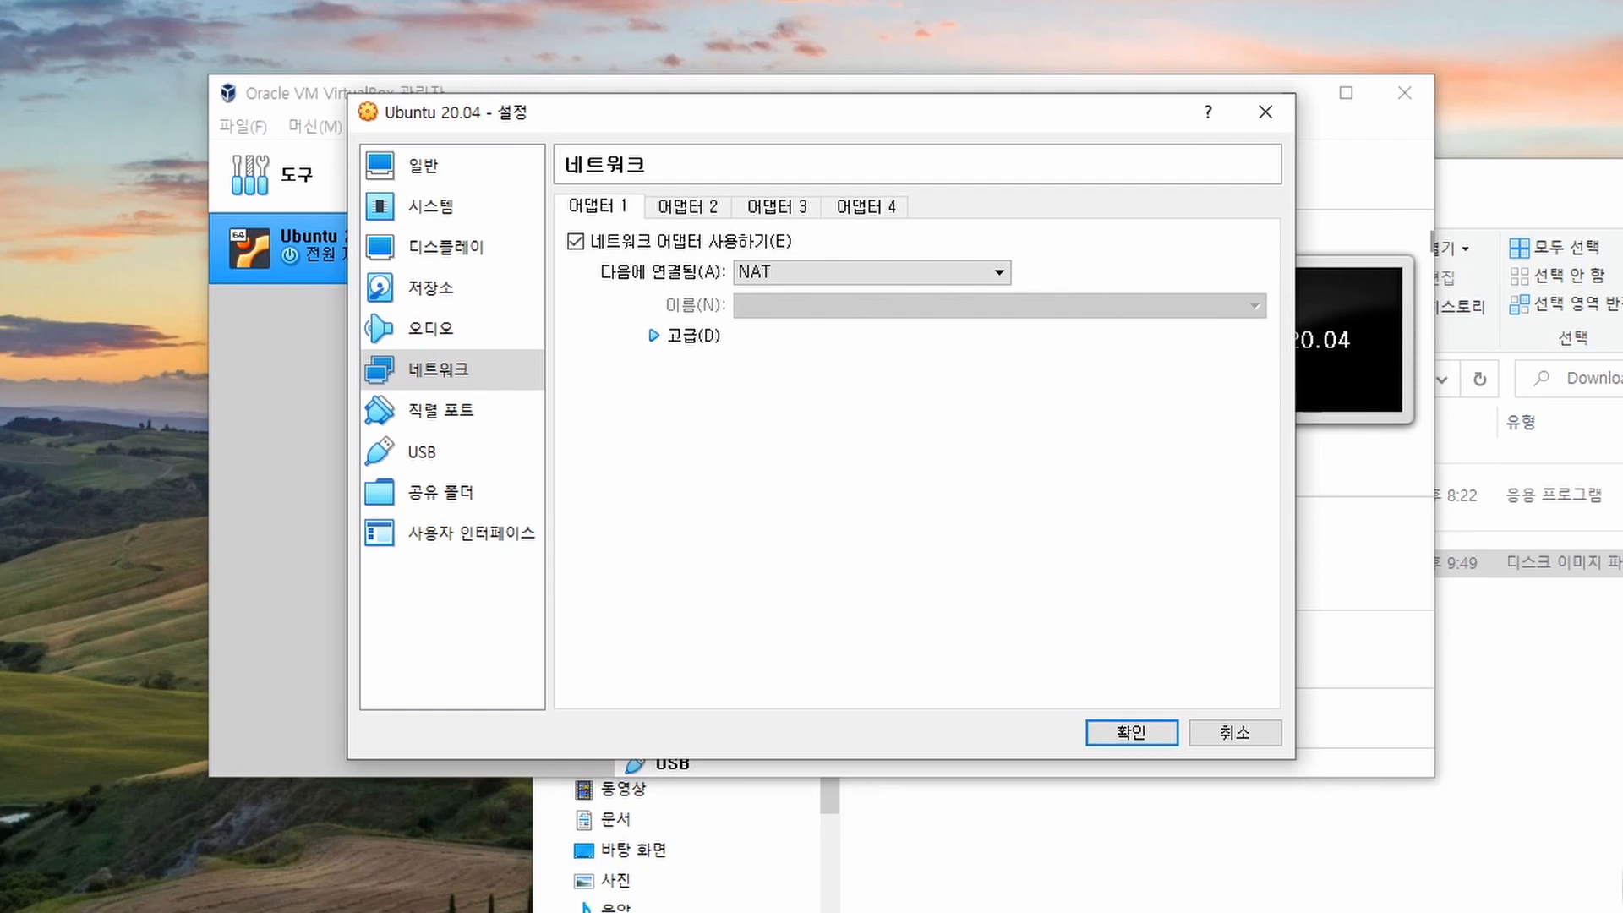
click(1131, 732)
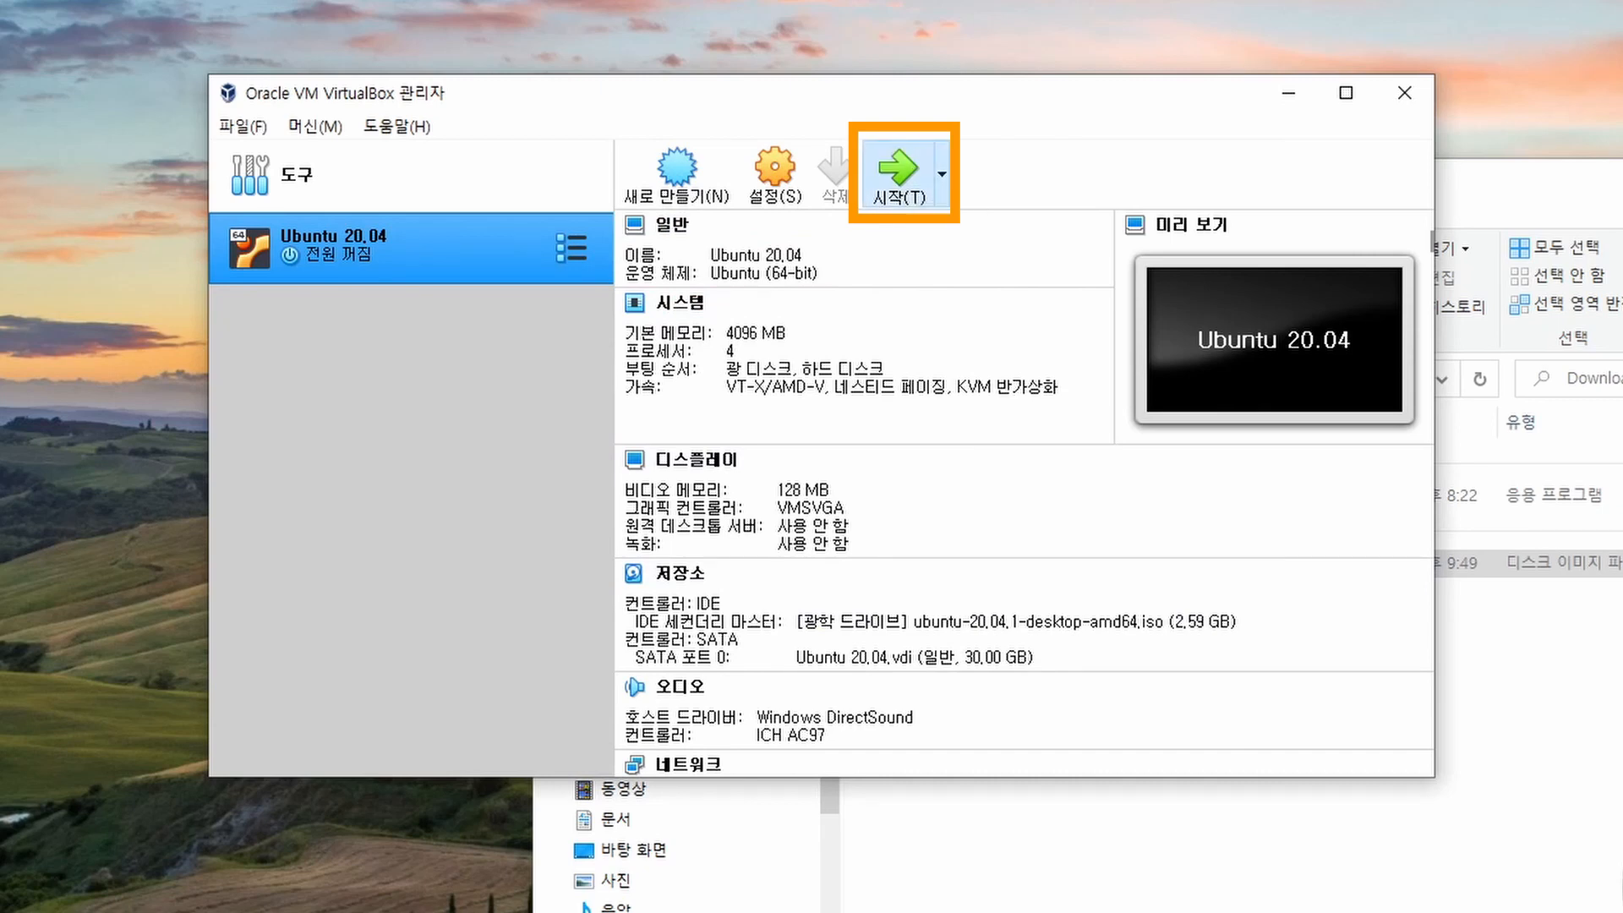
Start the Ubuntu 20.04 machine with ubuntu-20.04.1-desktop-amd64.iso as the start-up disk and dismiss the keyboard capture and mouse integration notices.
click(895, 169)
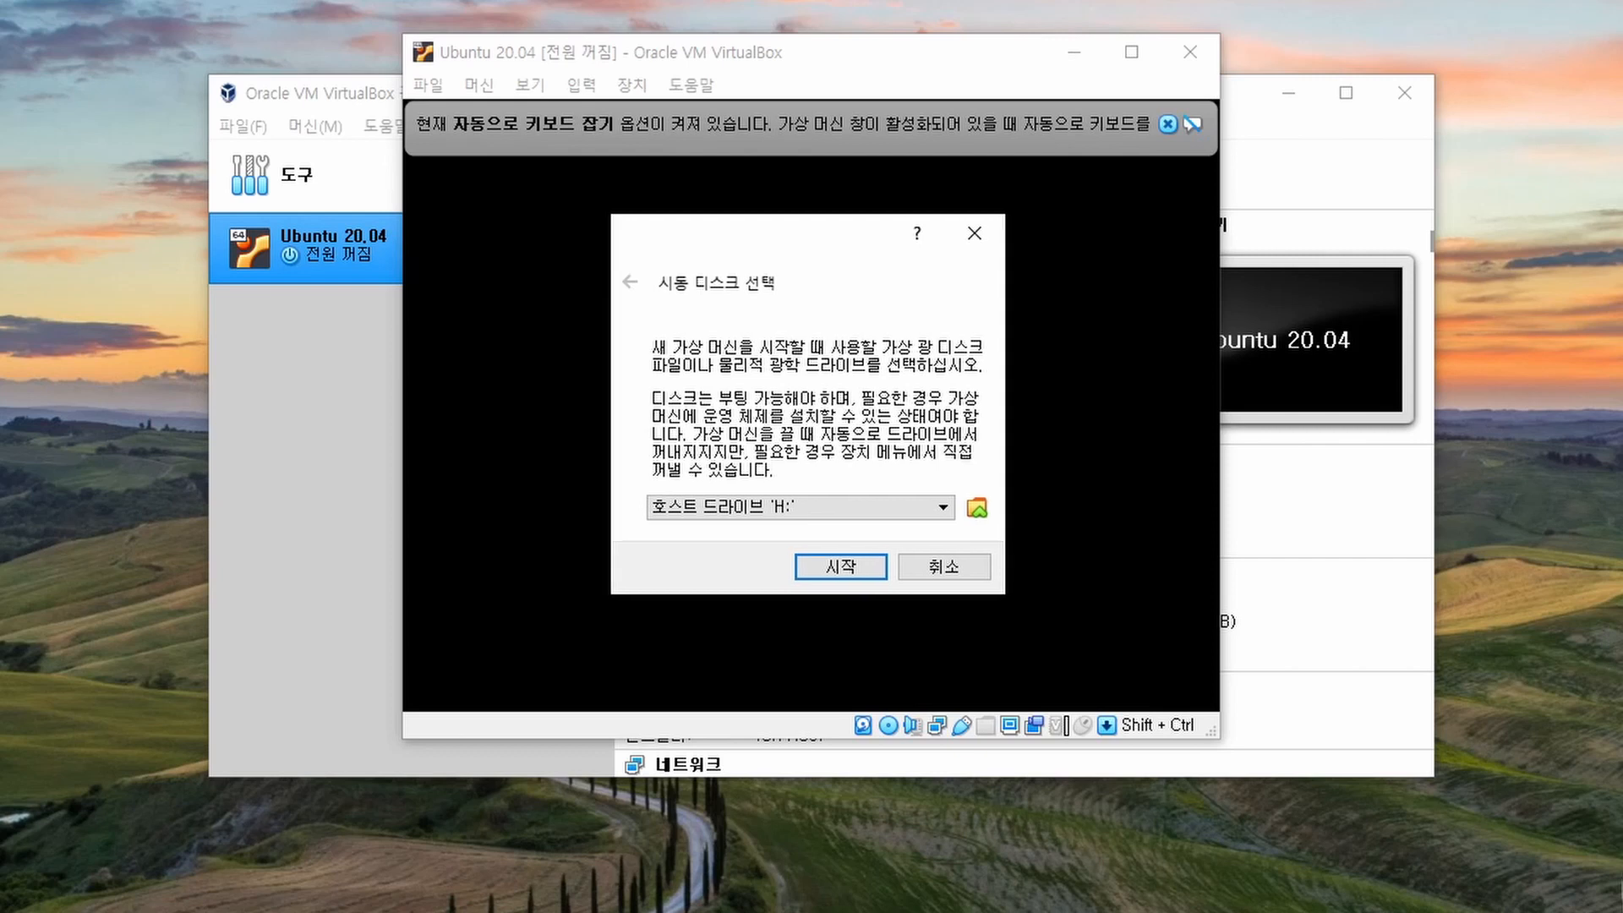
click(801, 507)
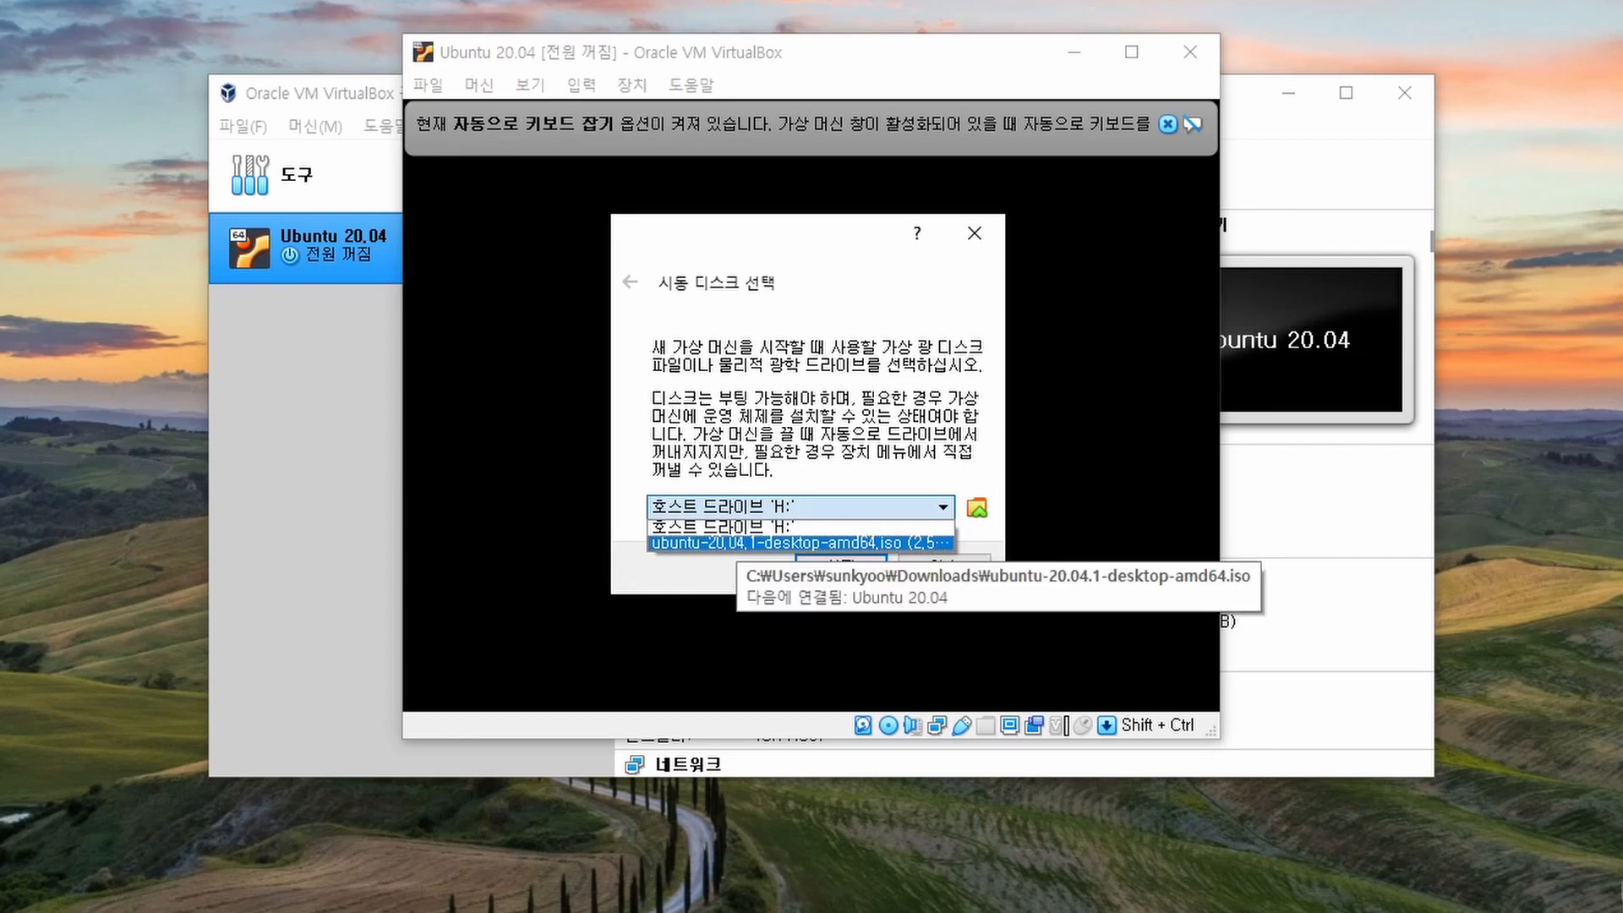
click(800, 543)
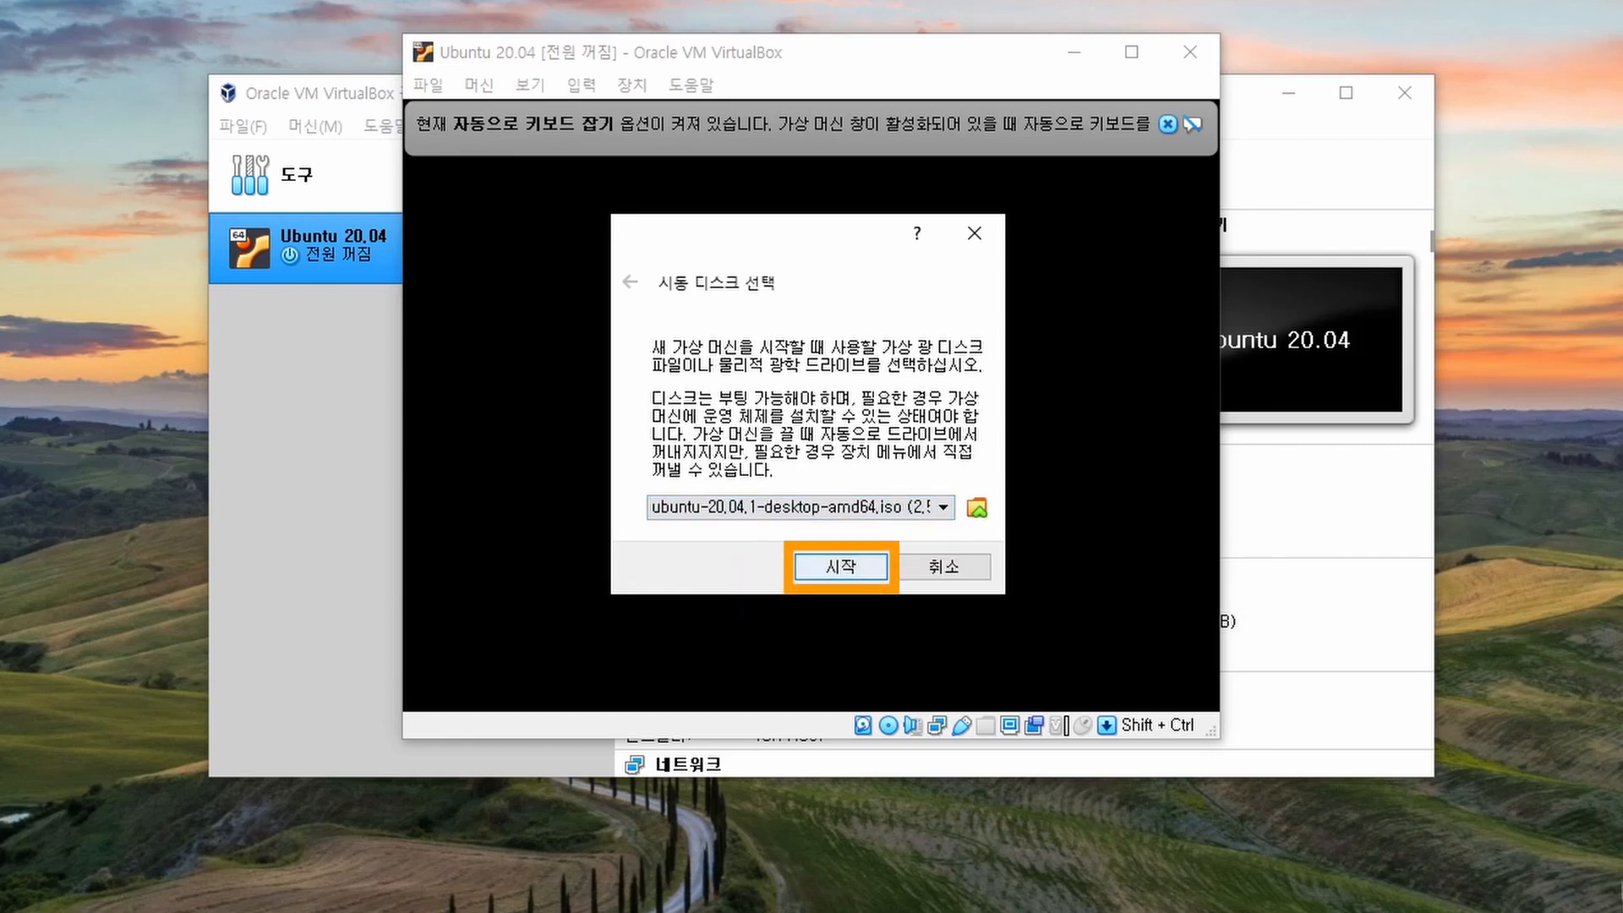
key(Return)
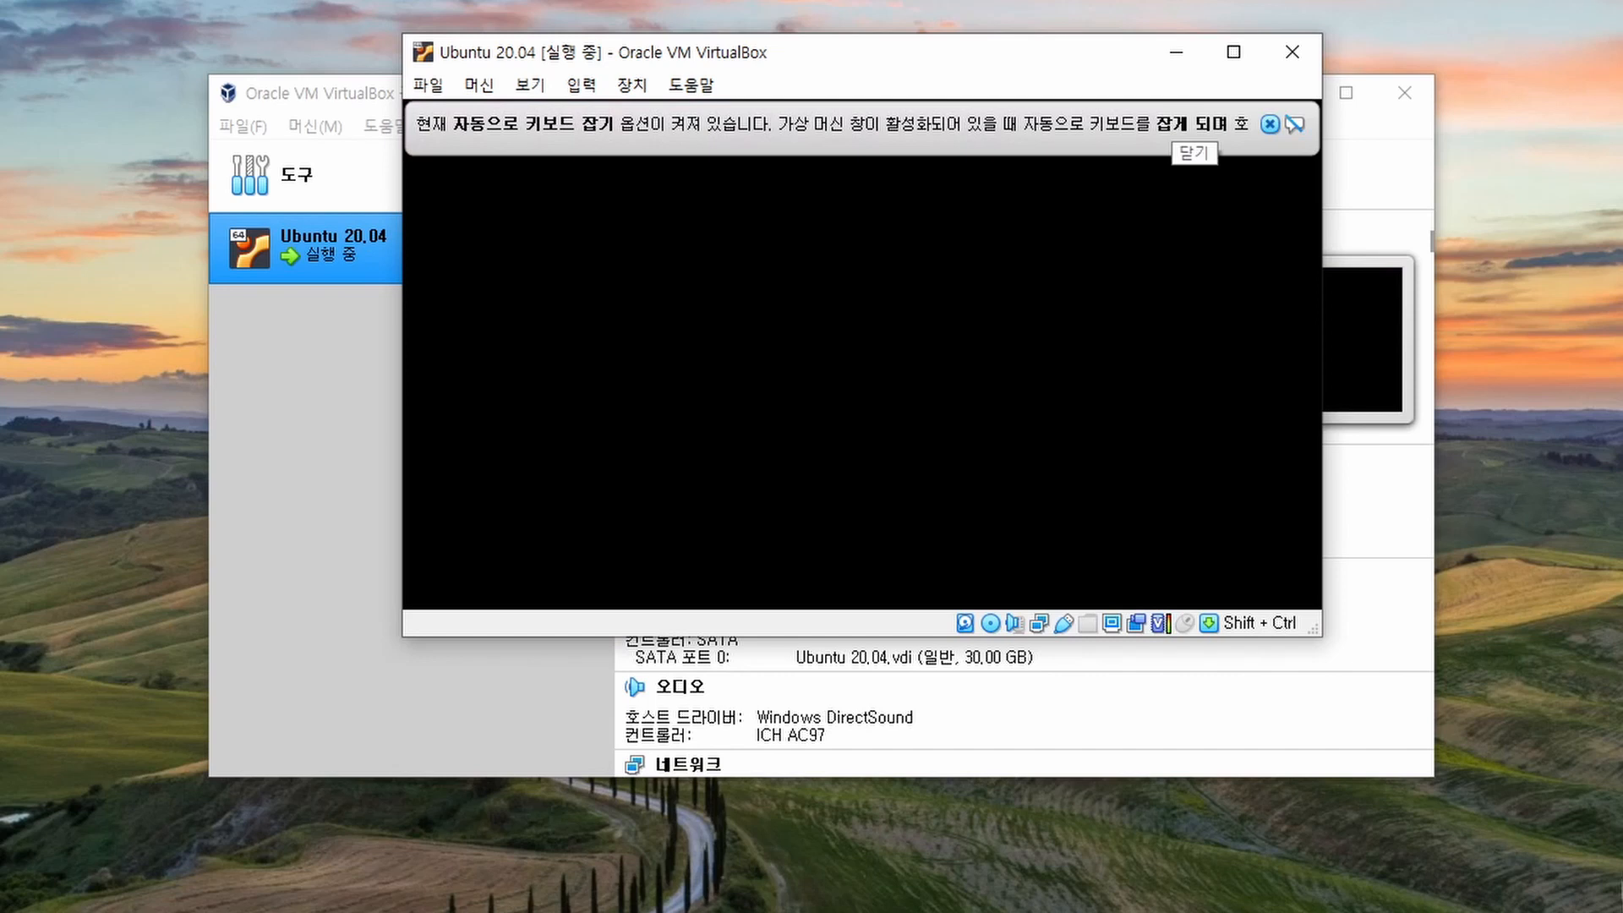
click(1270, 125)
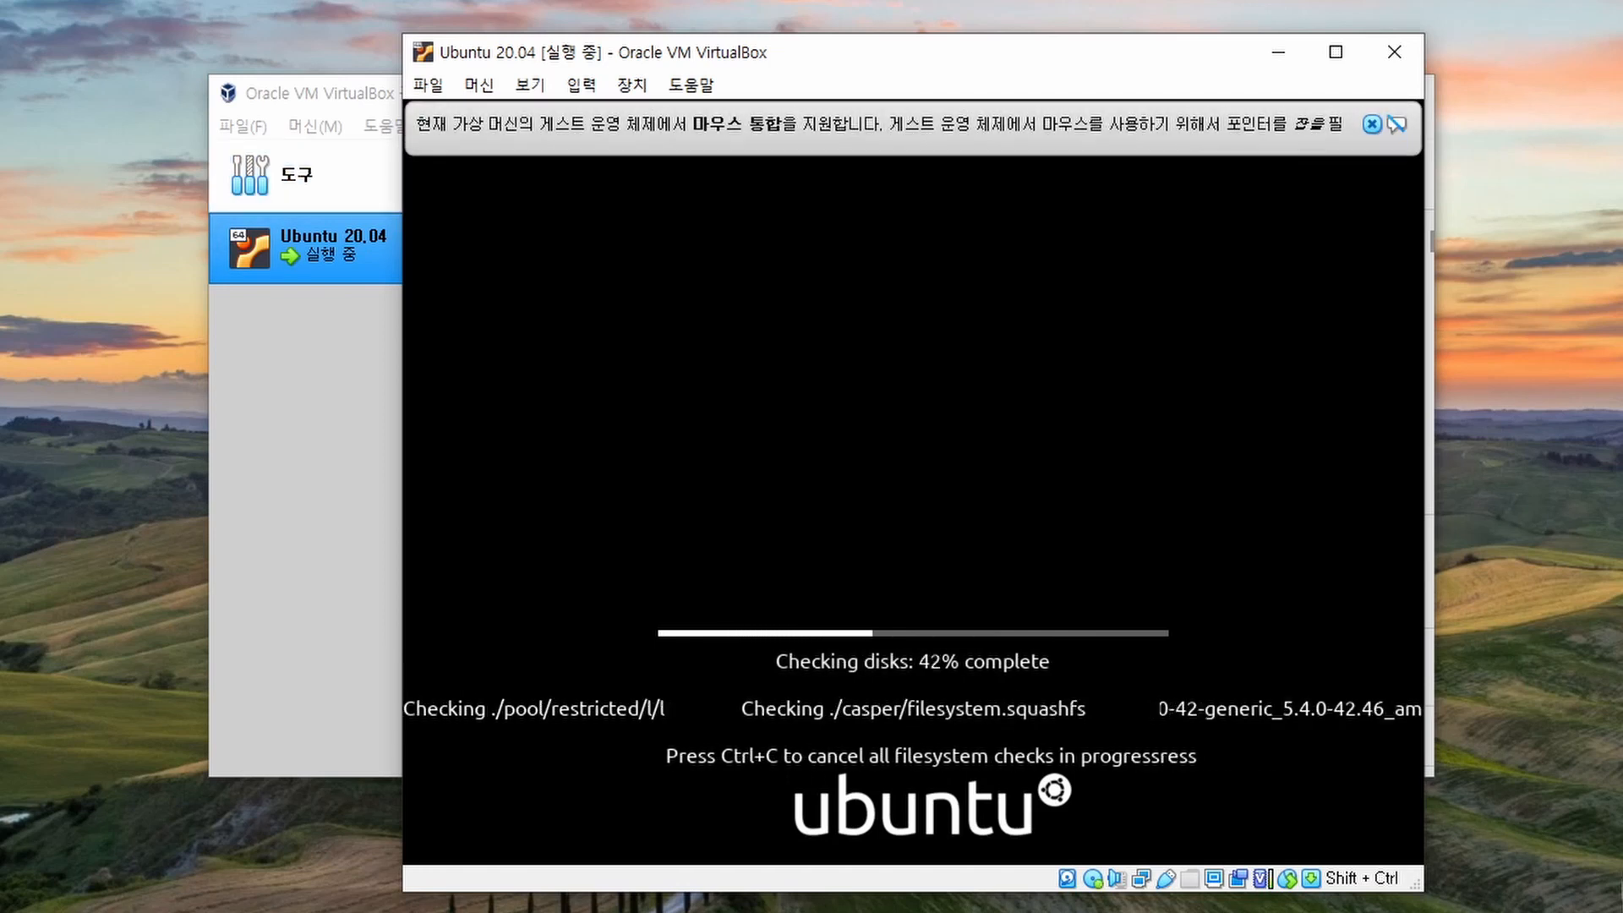
click(1372, 124)
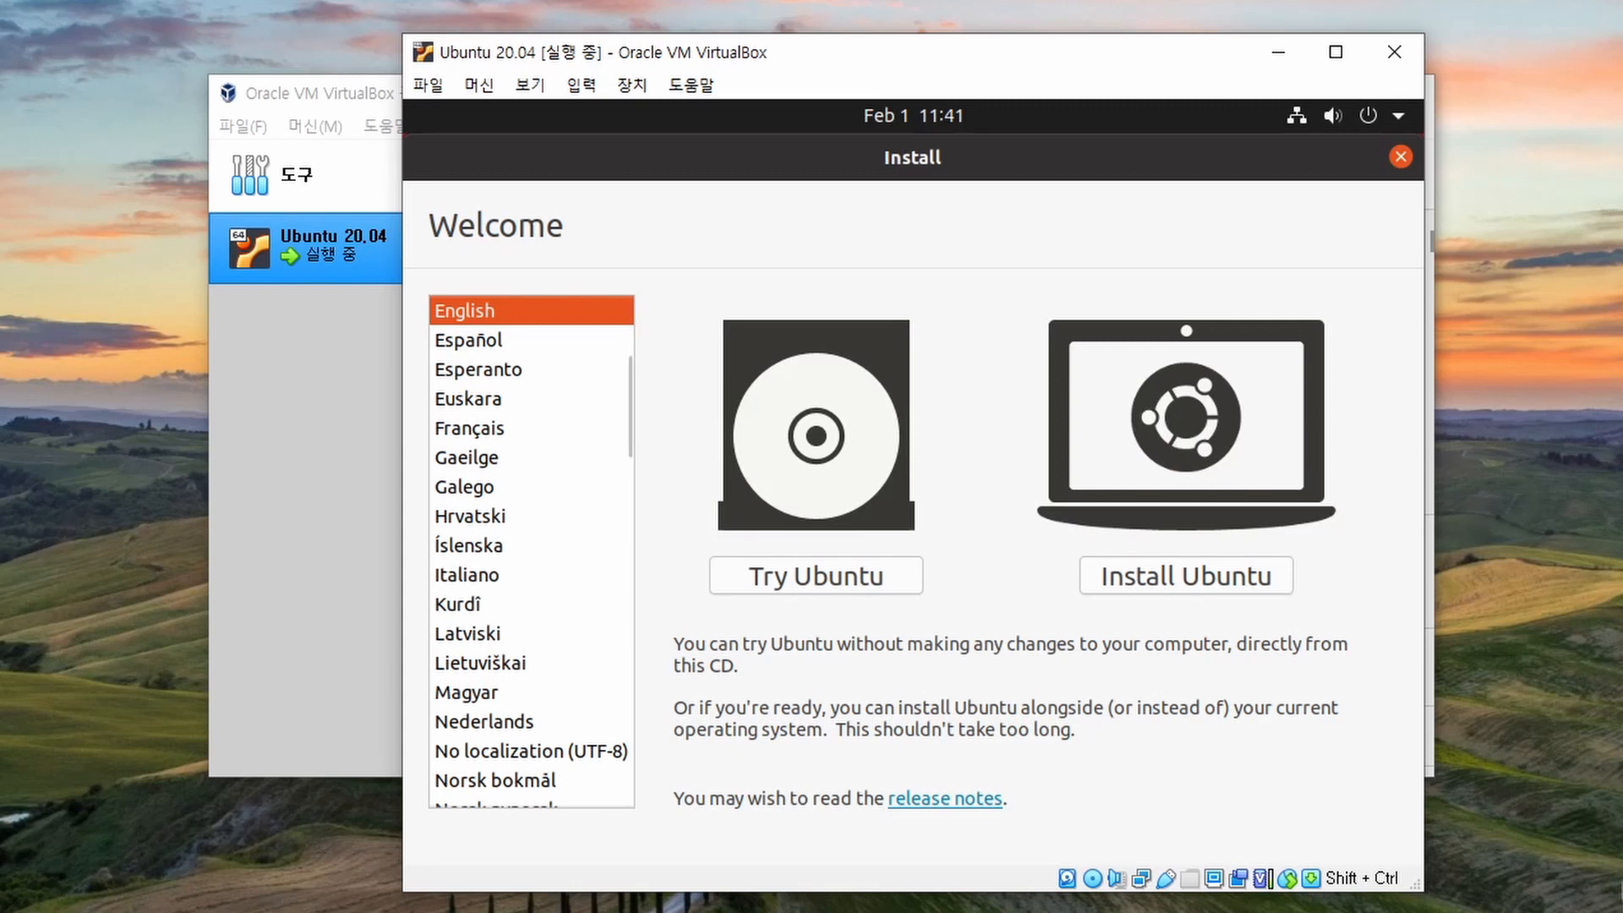
Start installing Ubuntu in Korean (한국어) and accept the Korean - Korean (101/104 key compatible) keyboard layout.
drag(627, 407, 627, 754)
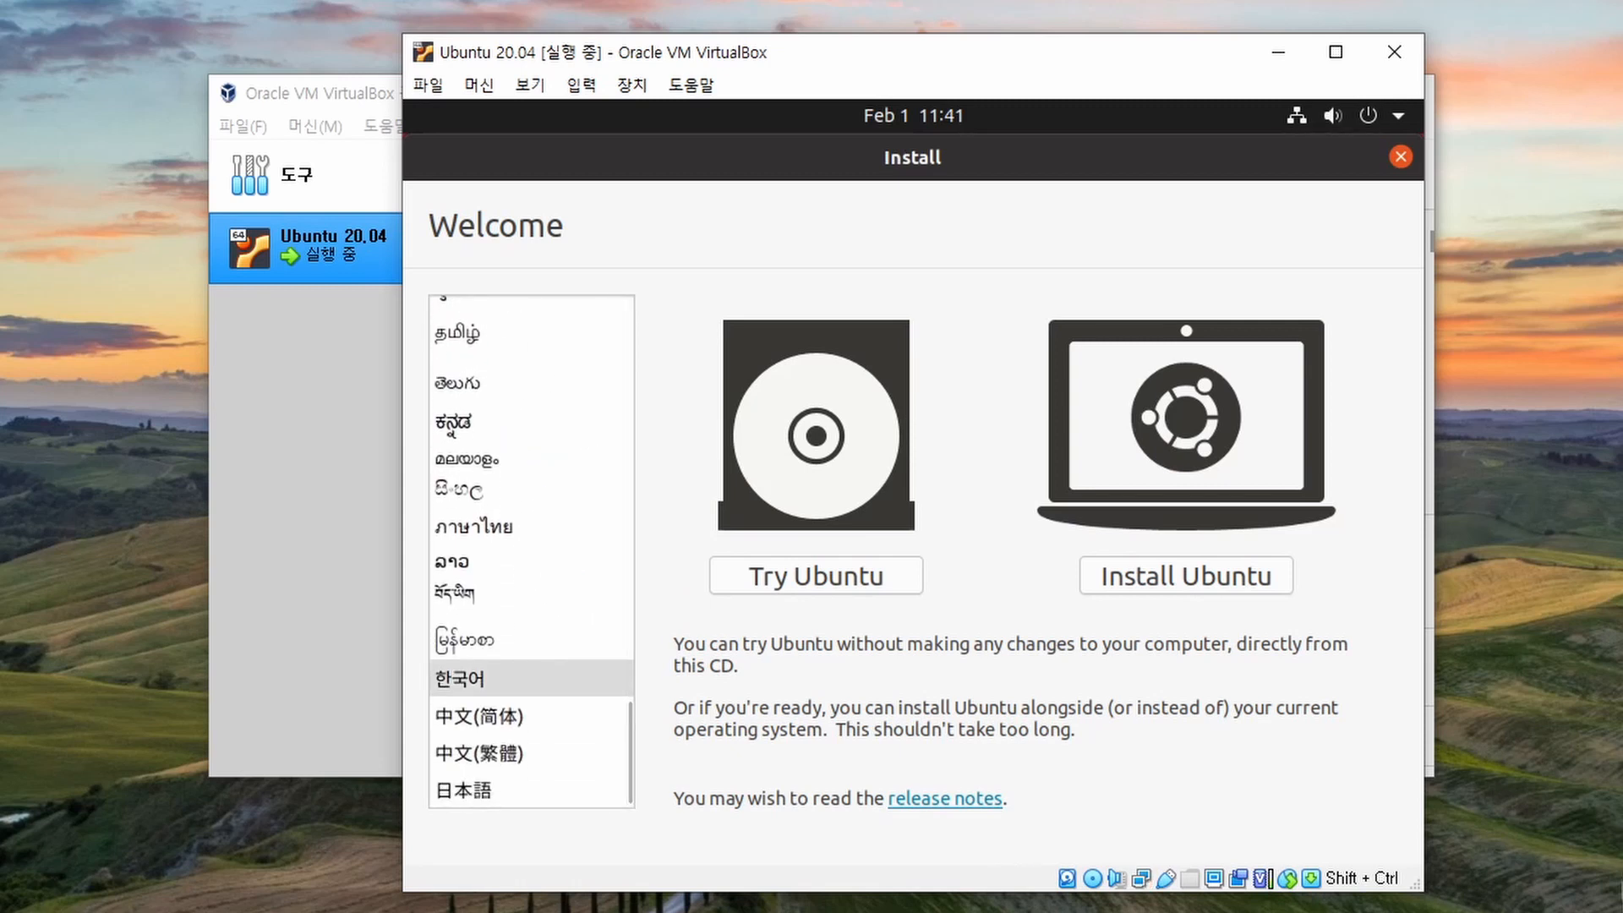
click(531, 678)
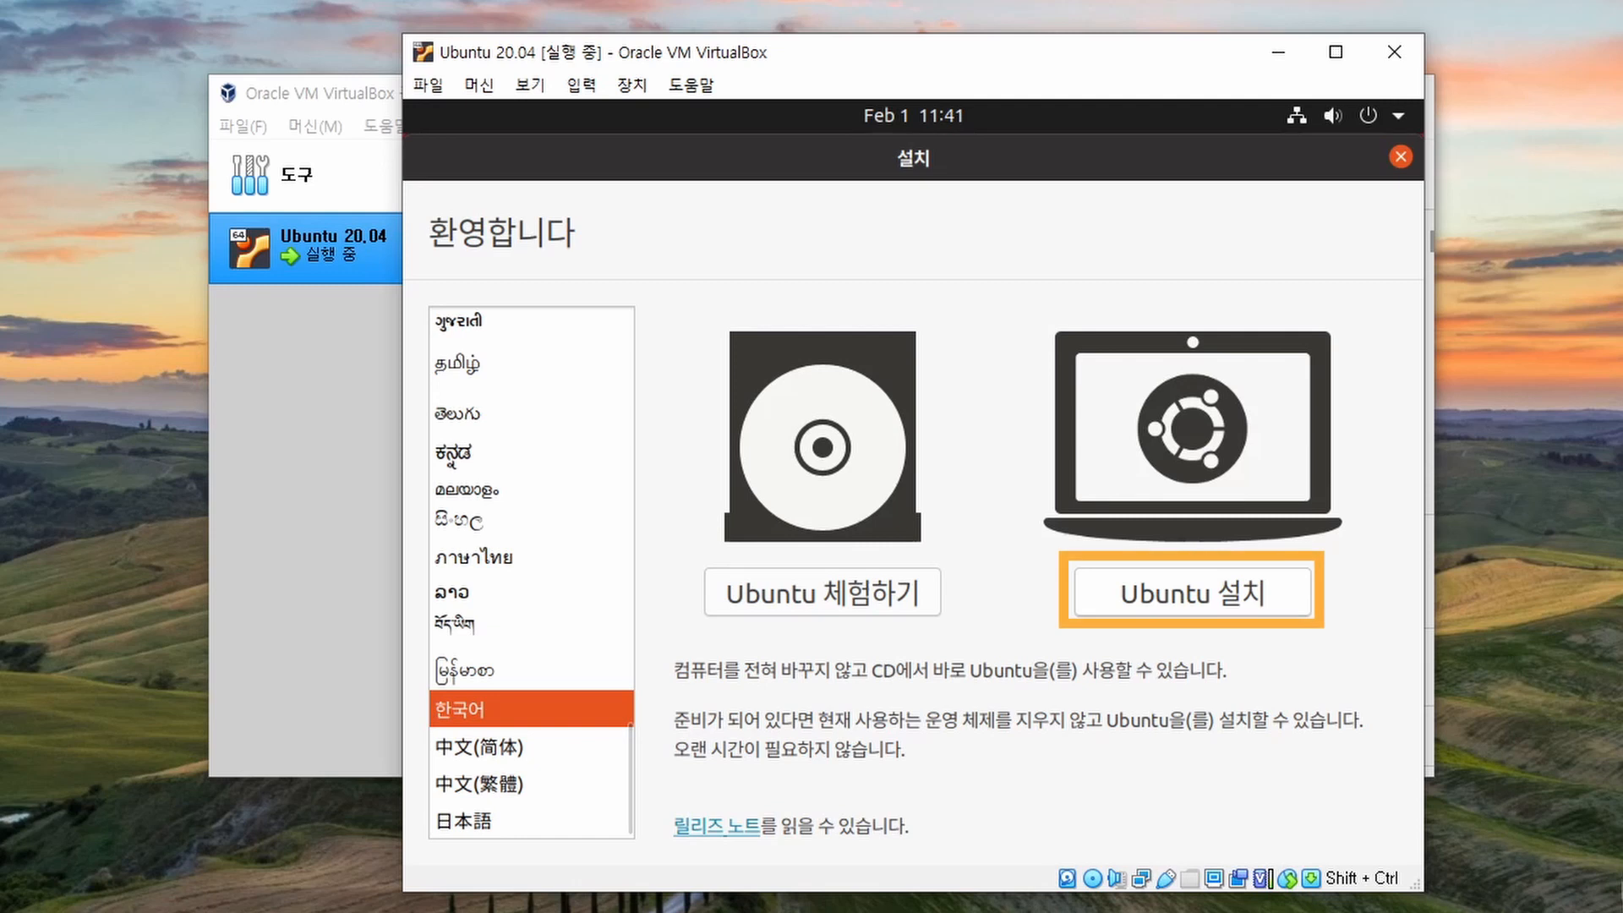
click(1193, 593)
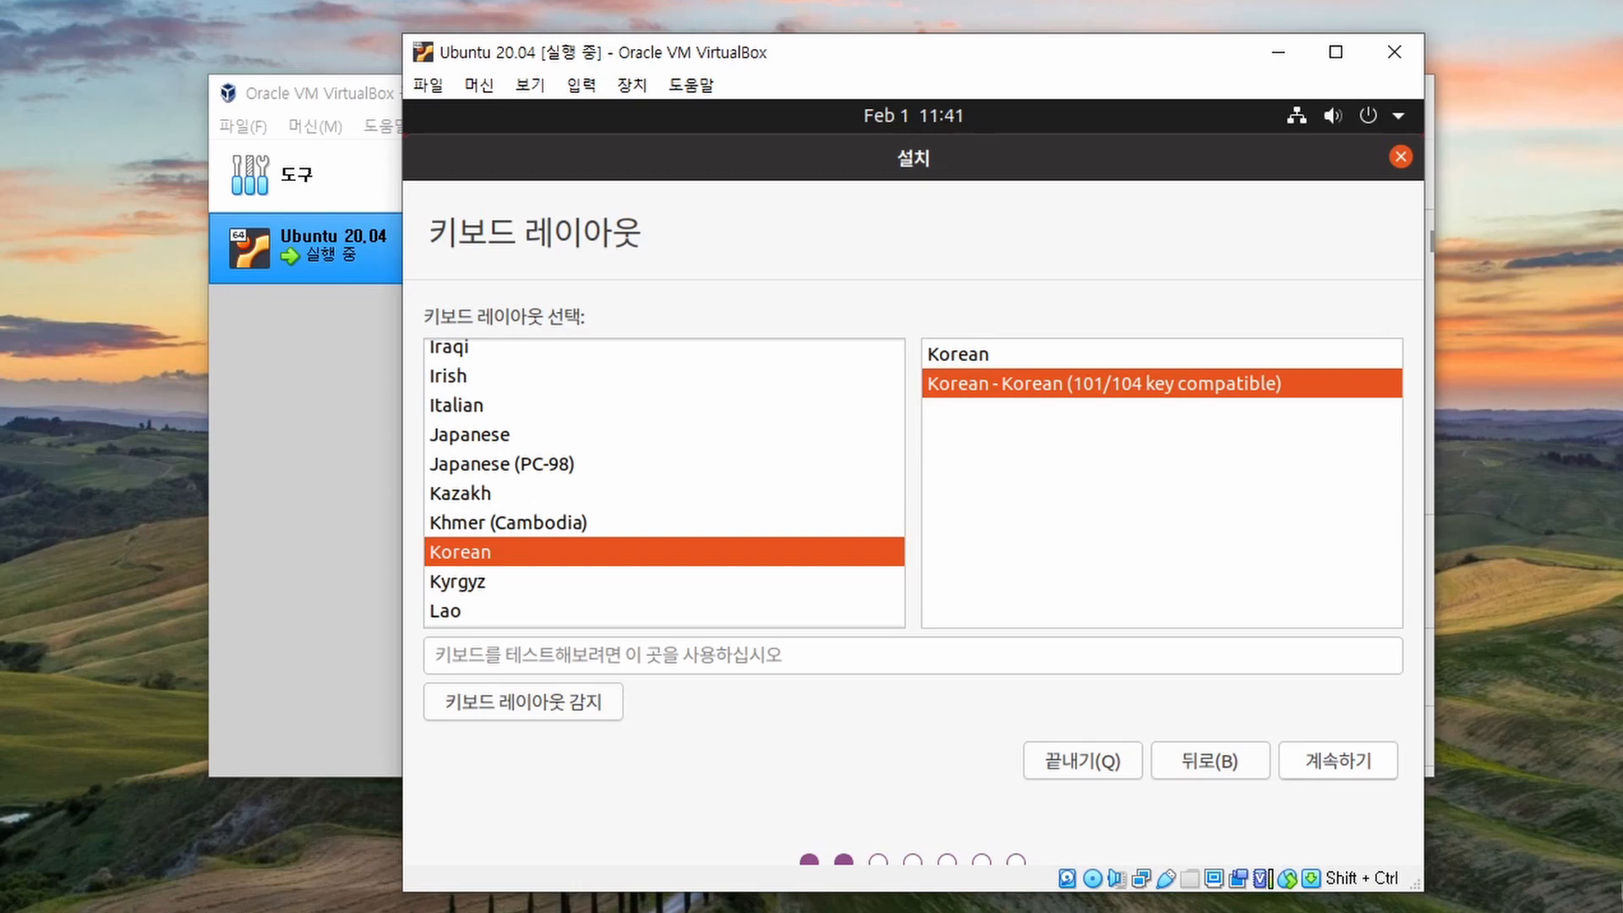
click(1338, 760)
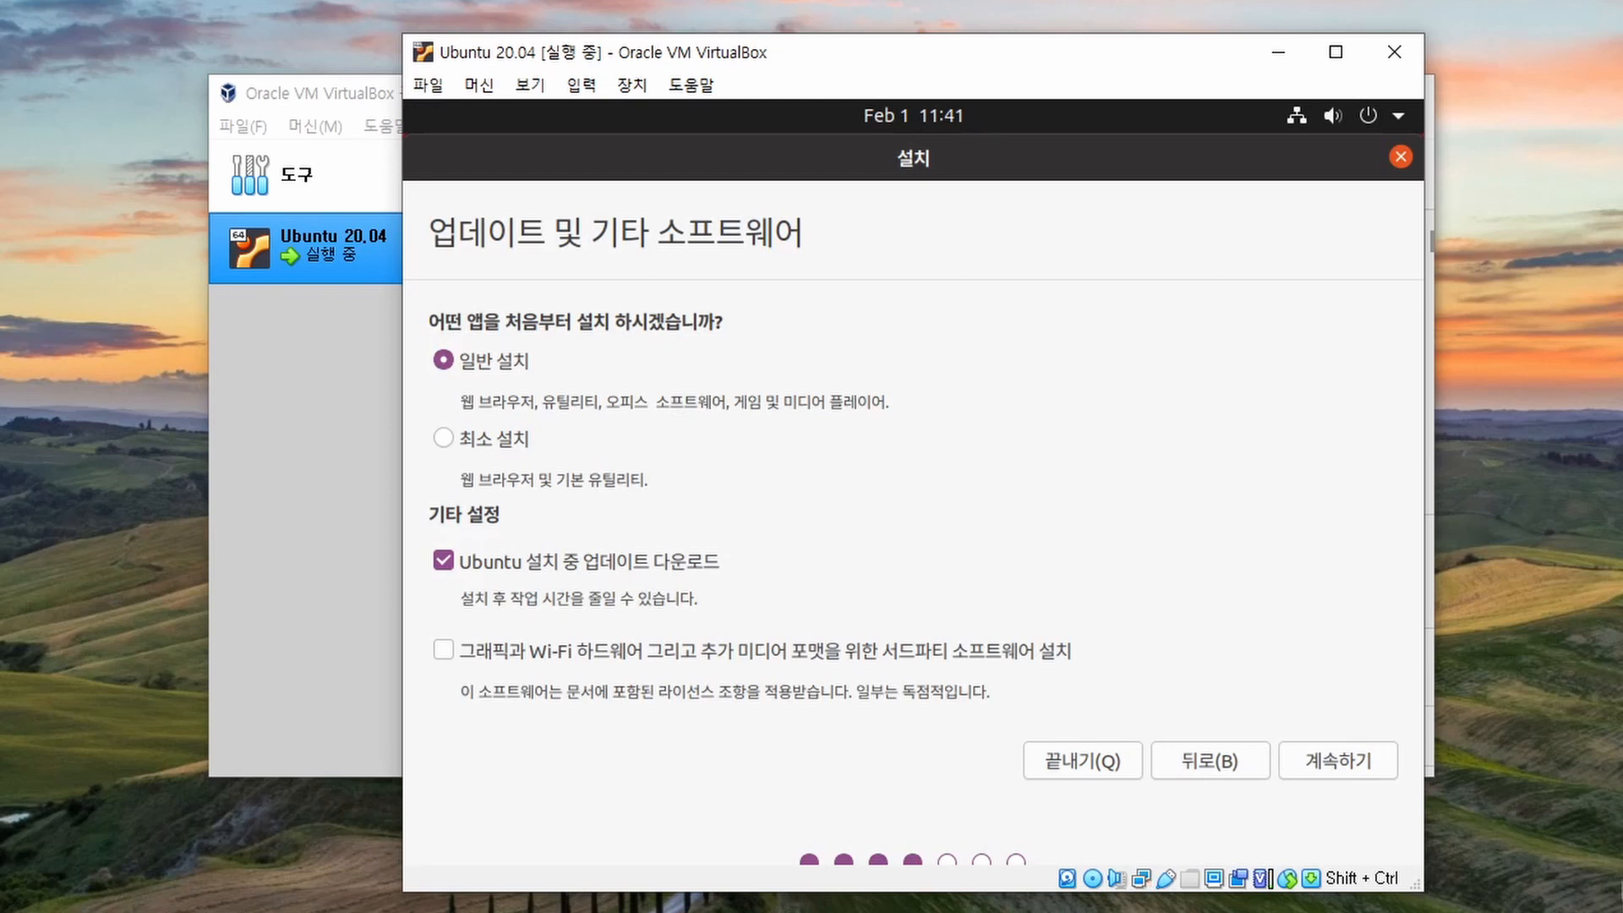
Choose the normal installation (일반 설치) and include third-party software for graphics, Wi-Fi hardware and additional media formats.
click(443, 438)
click(444, 360)
click(444, 650)
click(1338, 760)
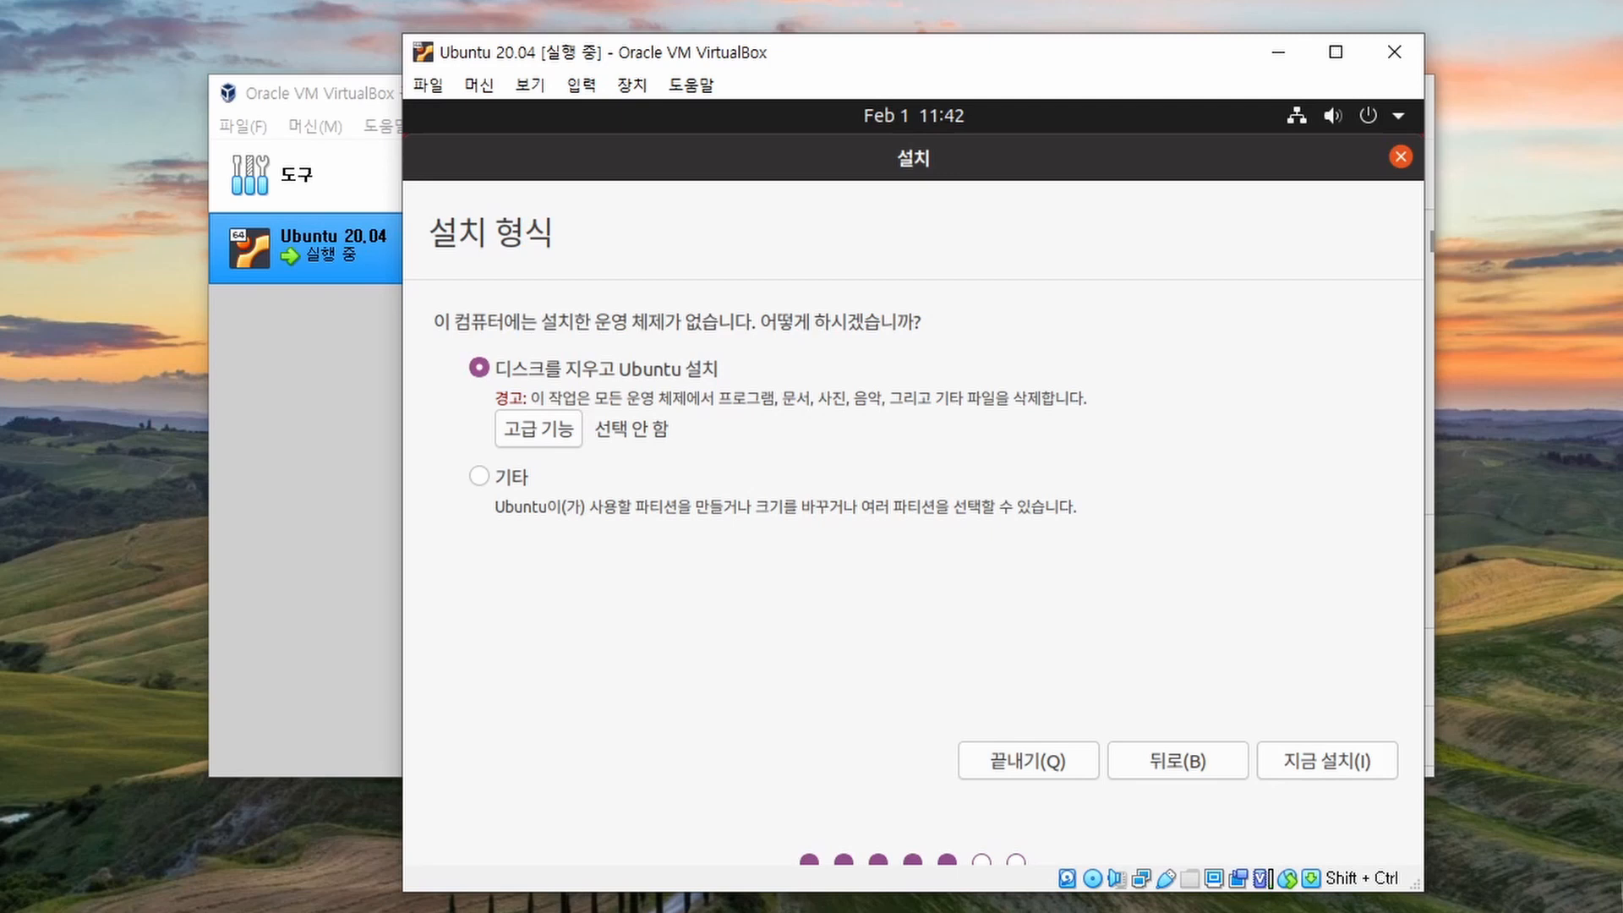
Erase the virtual disk to install Ubuntu, approve writing the partition changes, and accept Seoul as the location.
click(1327, 760)
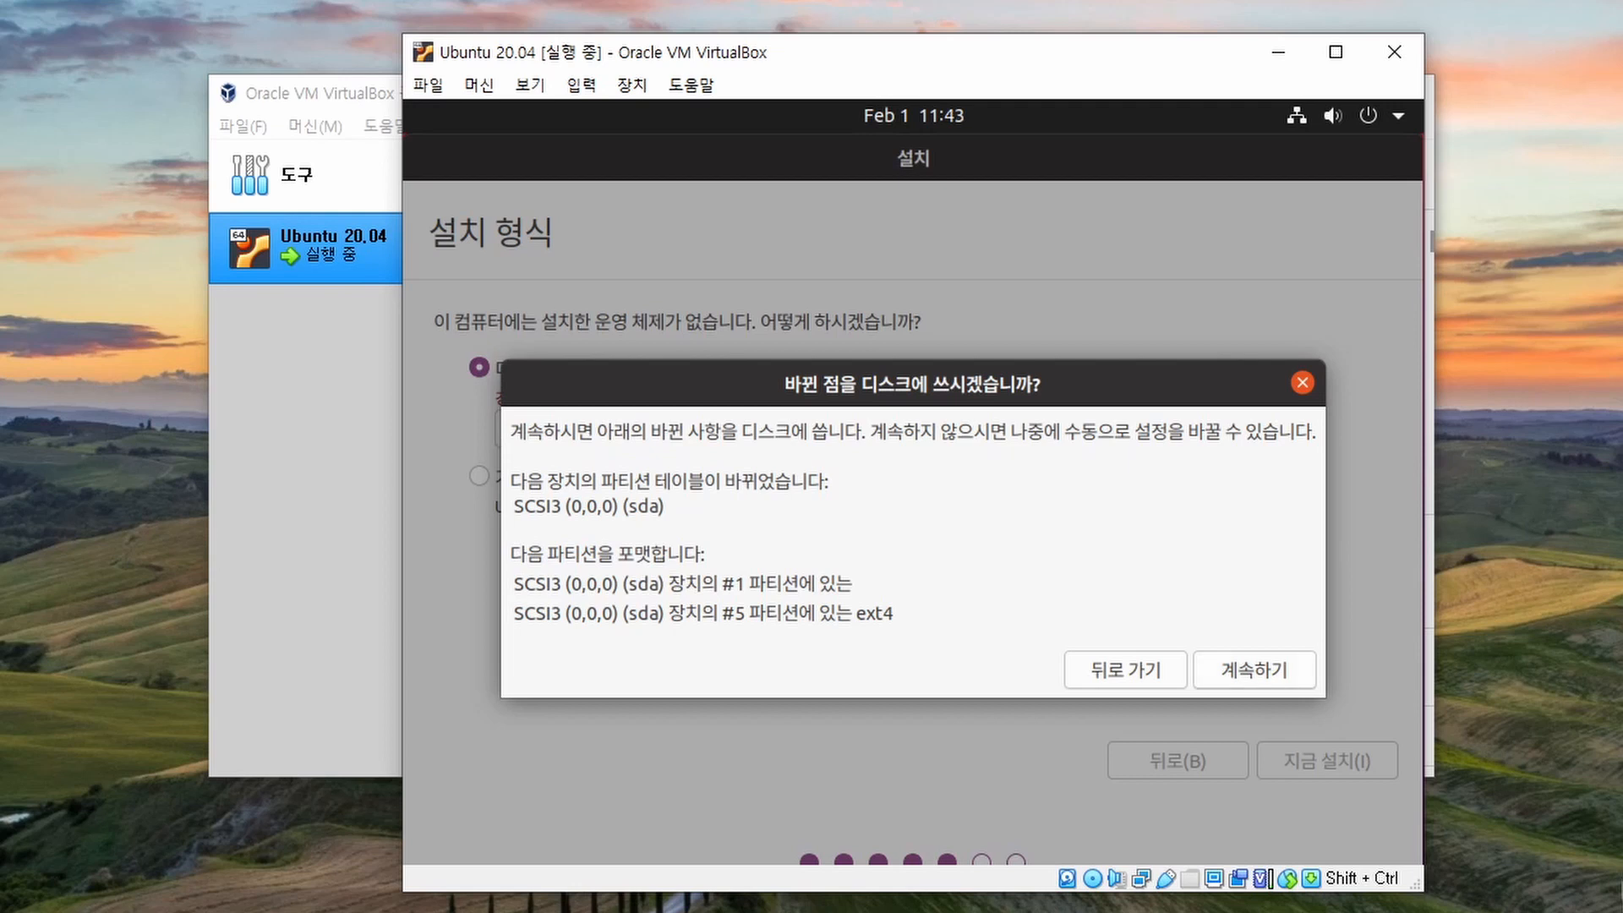
click(1254, 671)
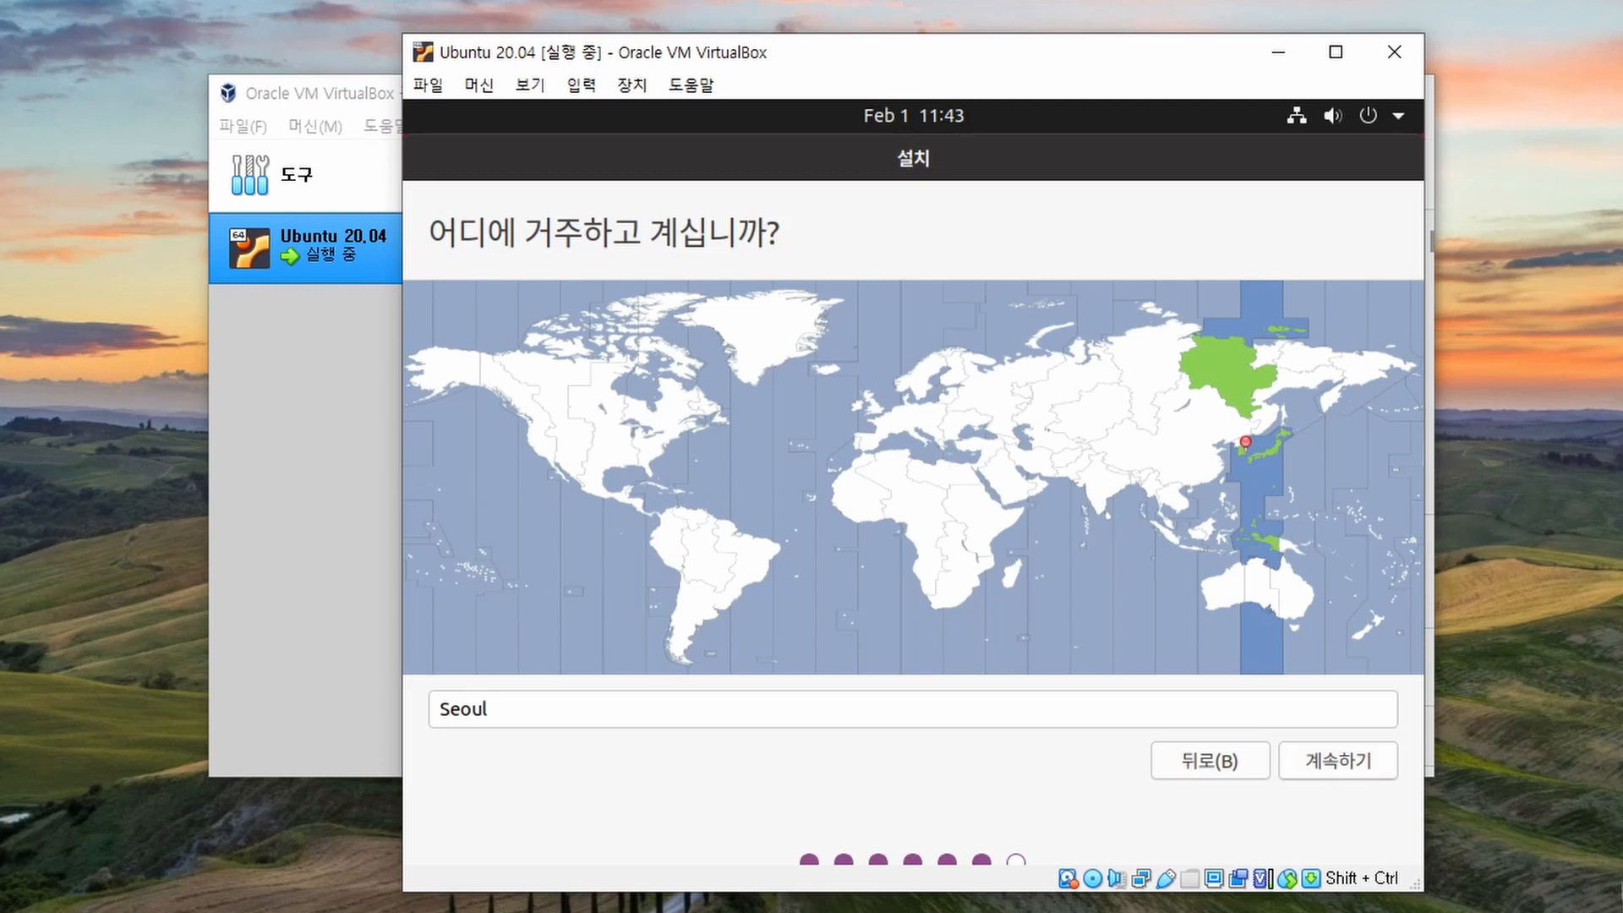
click(1338, 761)
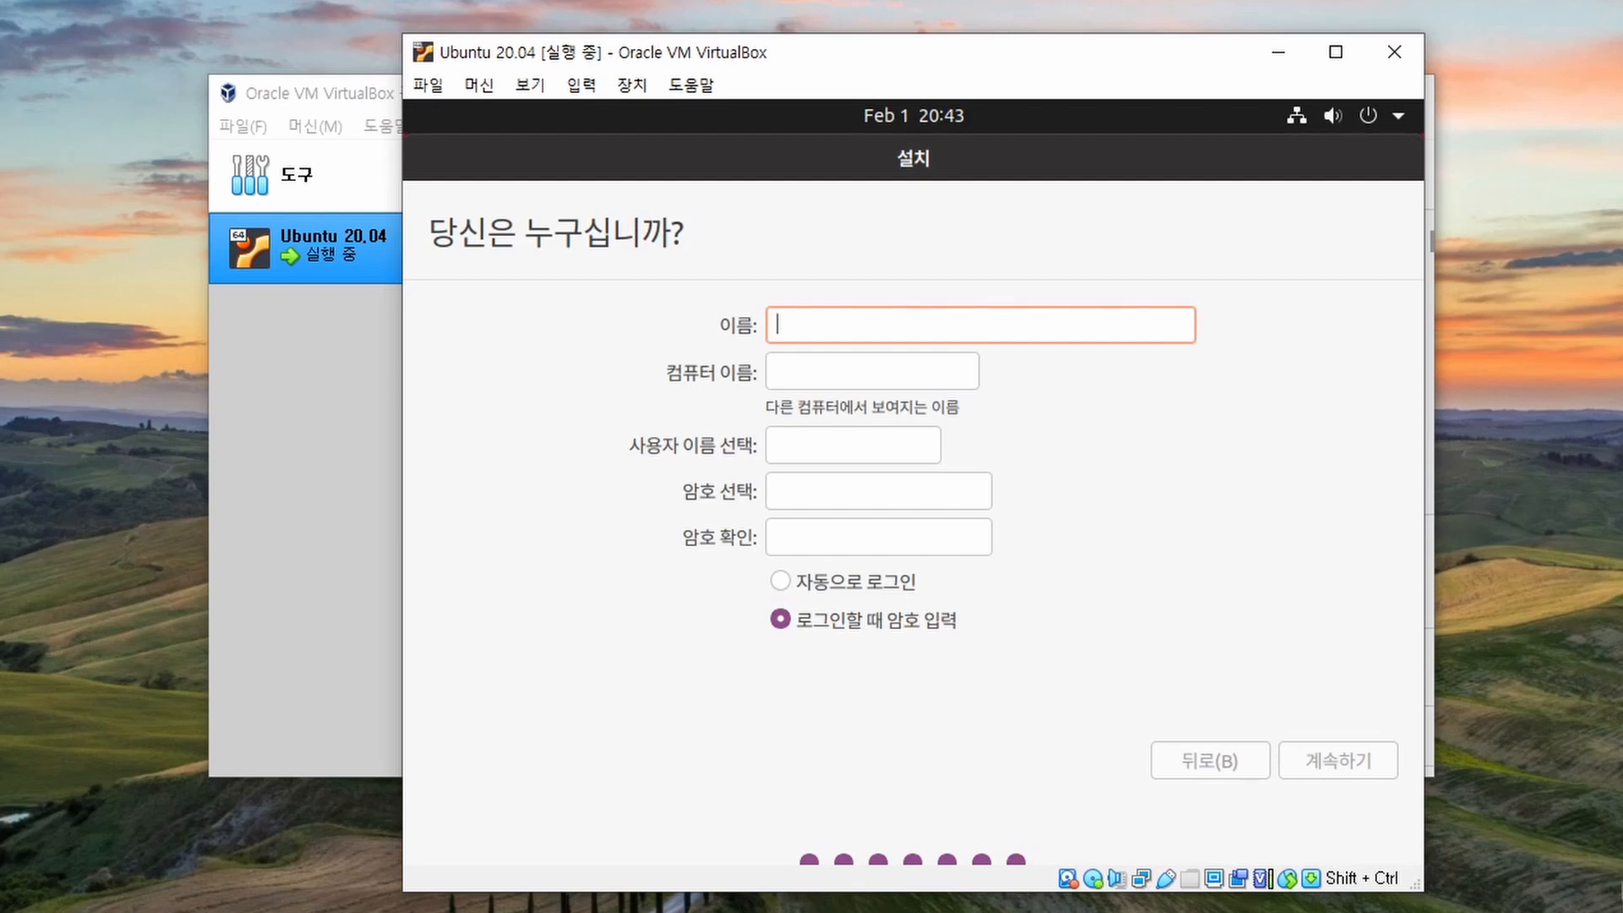
Enter the account holder's name and set the computer name to Virtual-PC1.
text(sunkyoo)
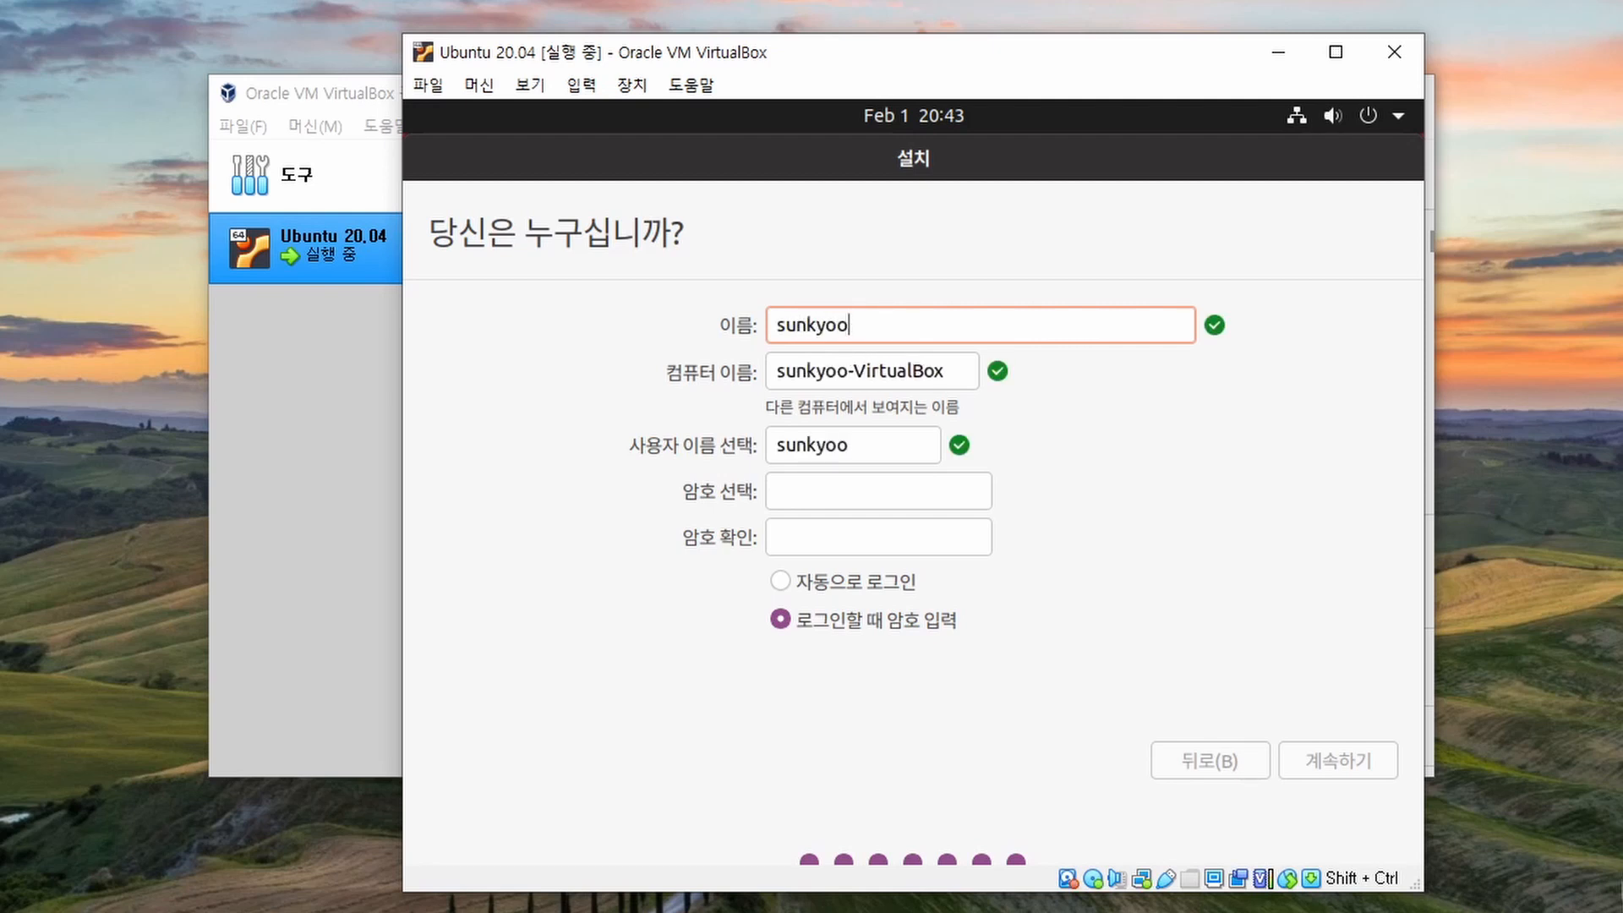
drag(776, 371, 835, 371)
key(BackSpace)
click(868, 371)
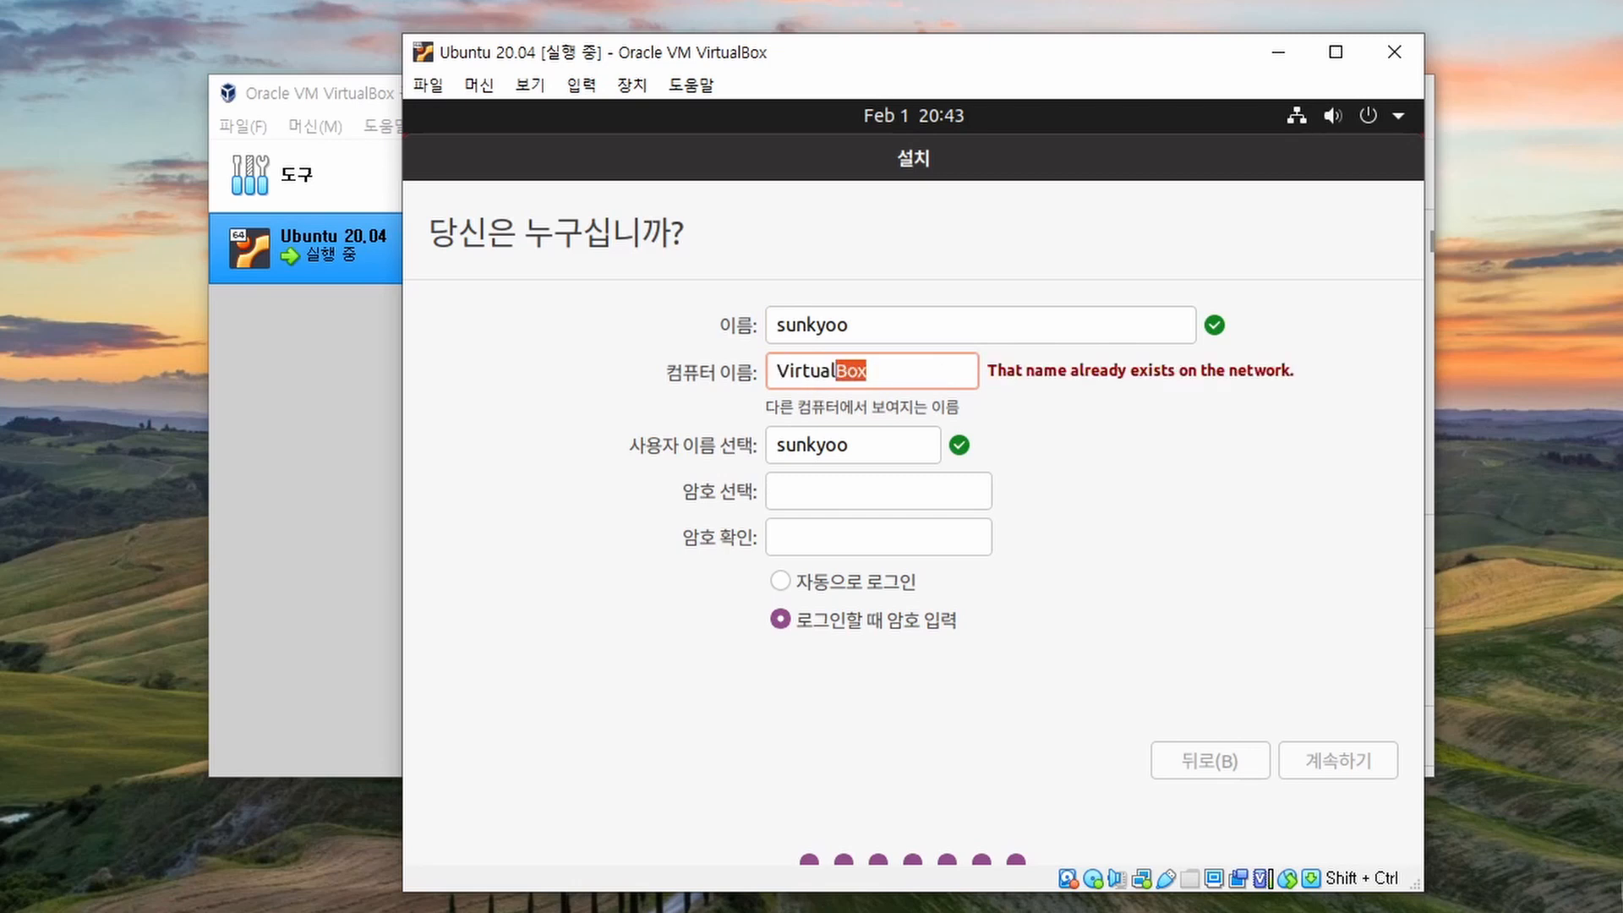
text(-PC1)
Enter and confirm the account password, require it at login (로그인할 때 암호 입력), and continue the installation.
click(878, 491)
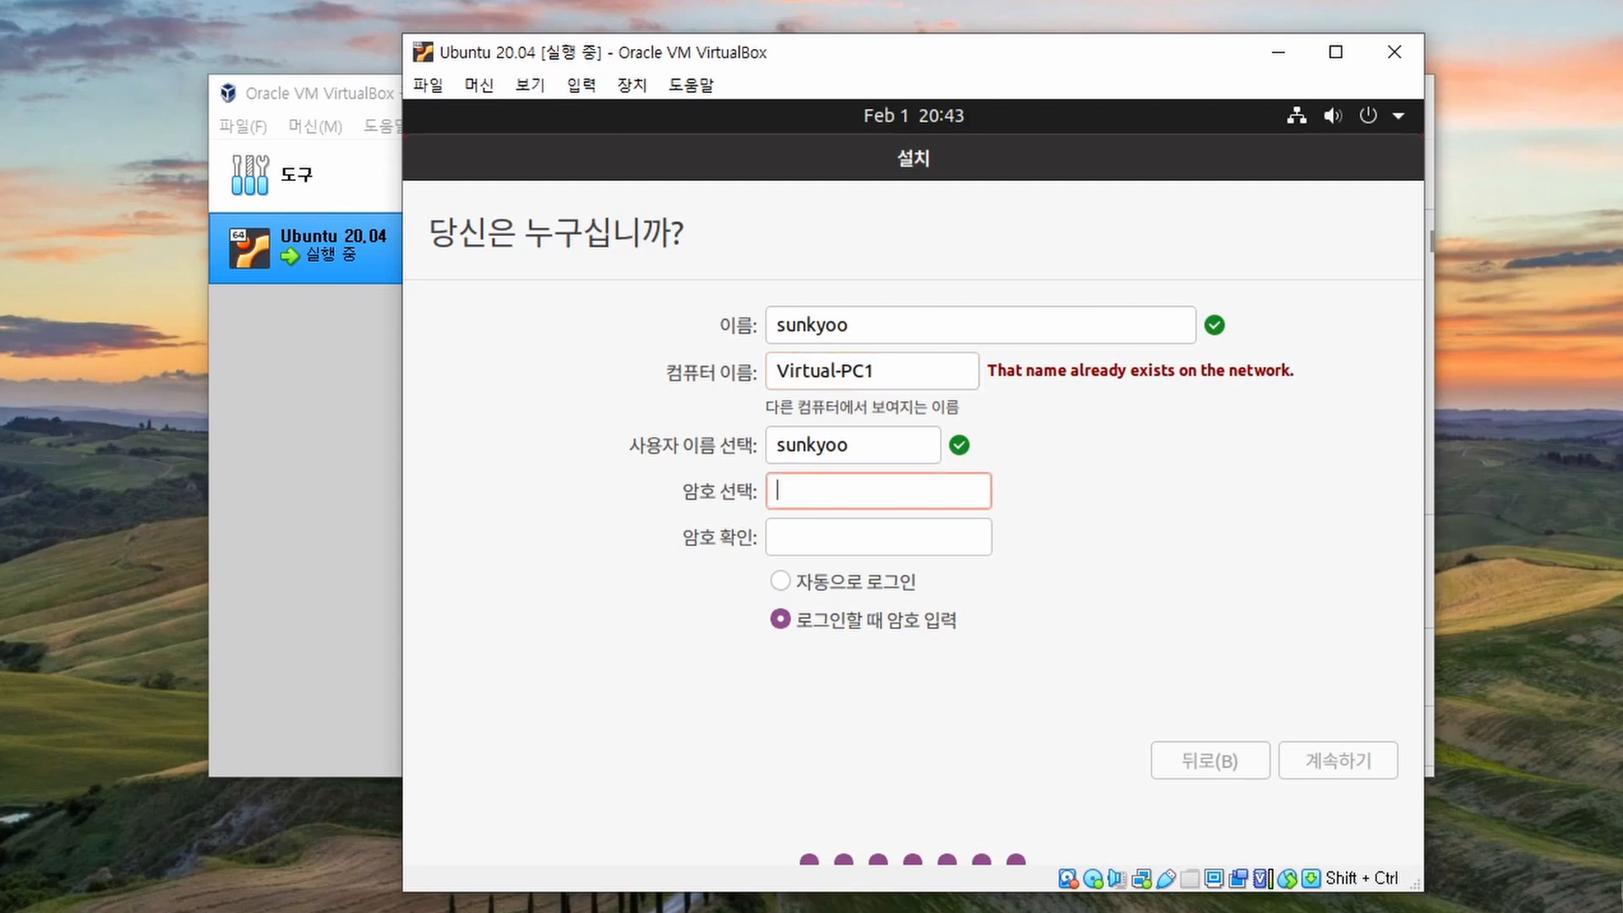
text(****)
key(Tab)
text(****)
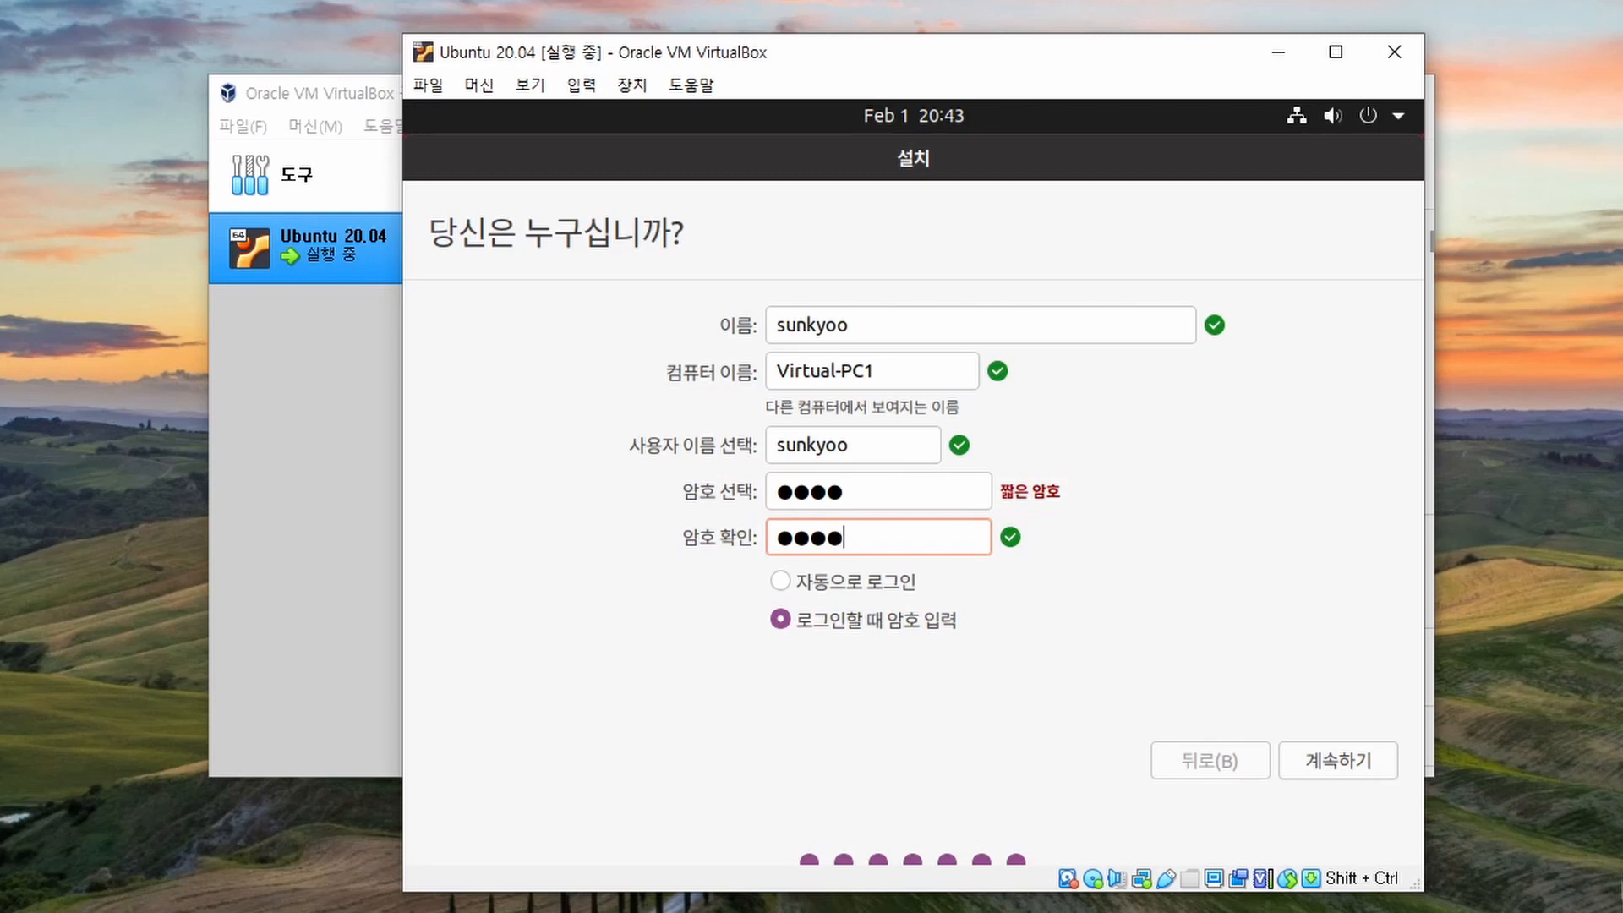
click(780, 580)
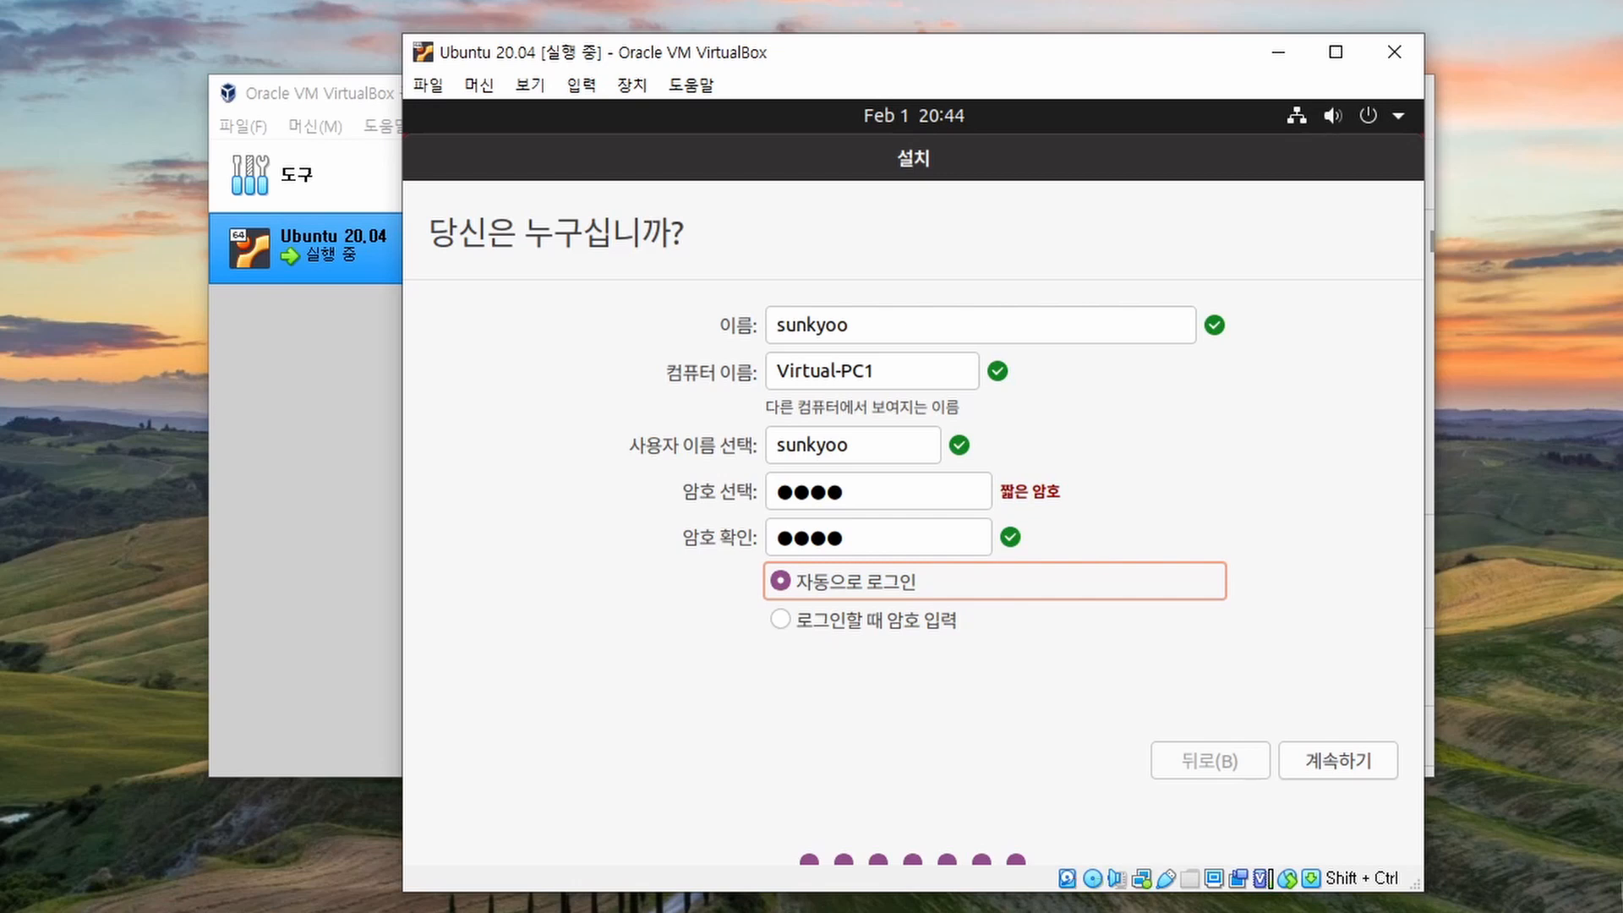
key(Down)
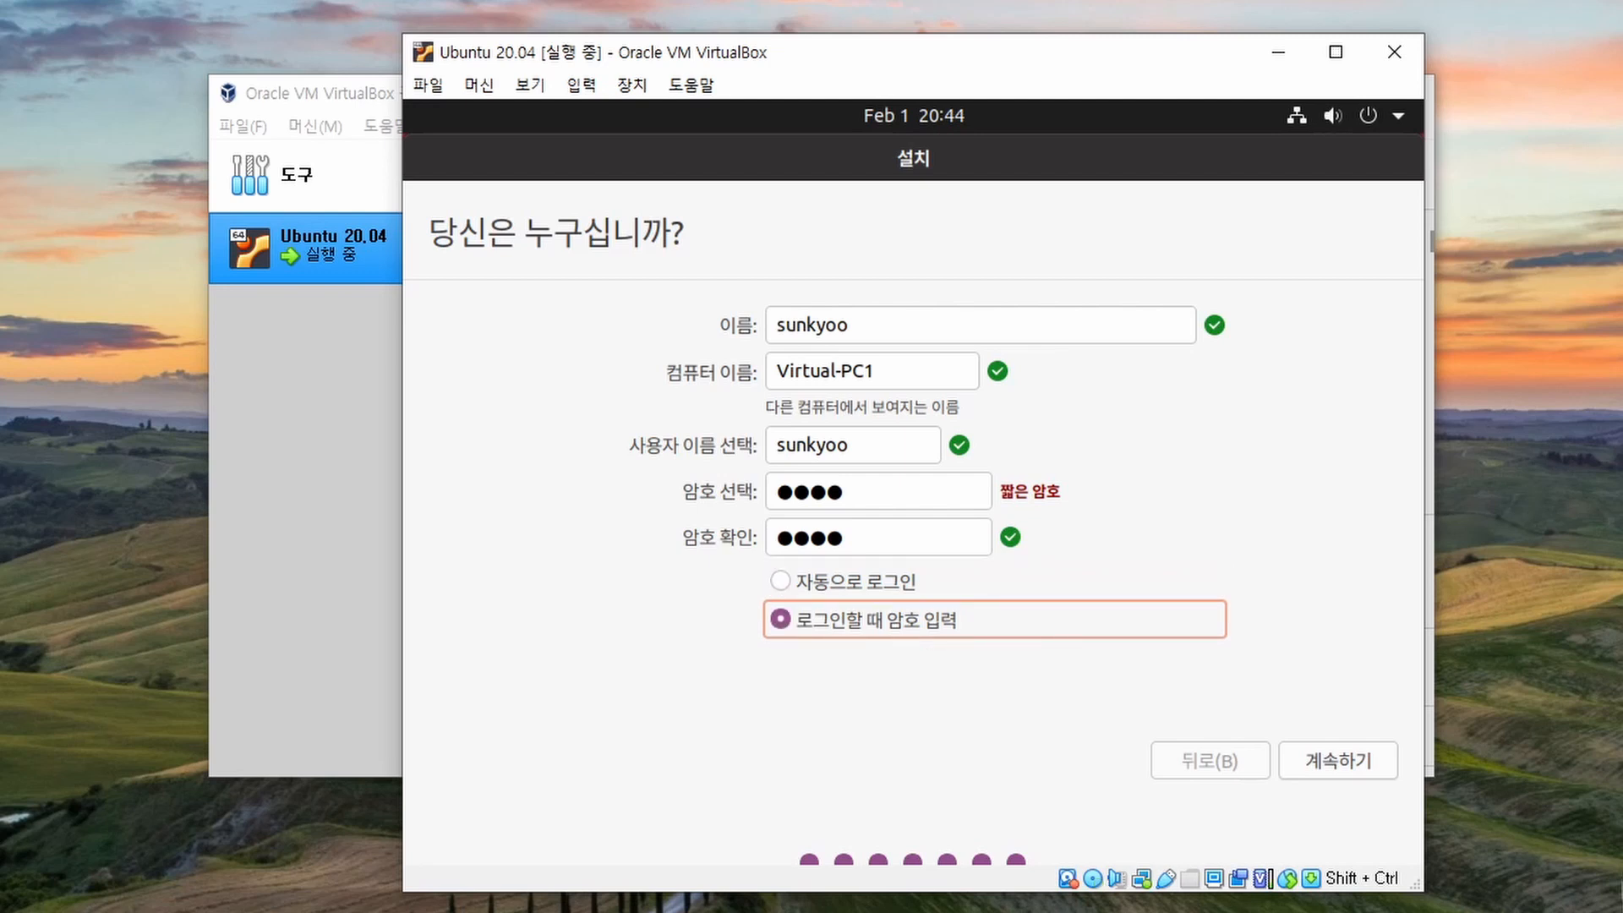
click(1338, 761)
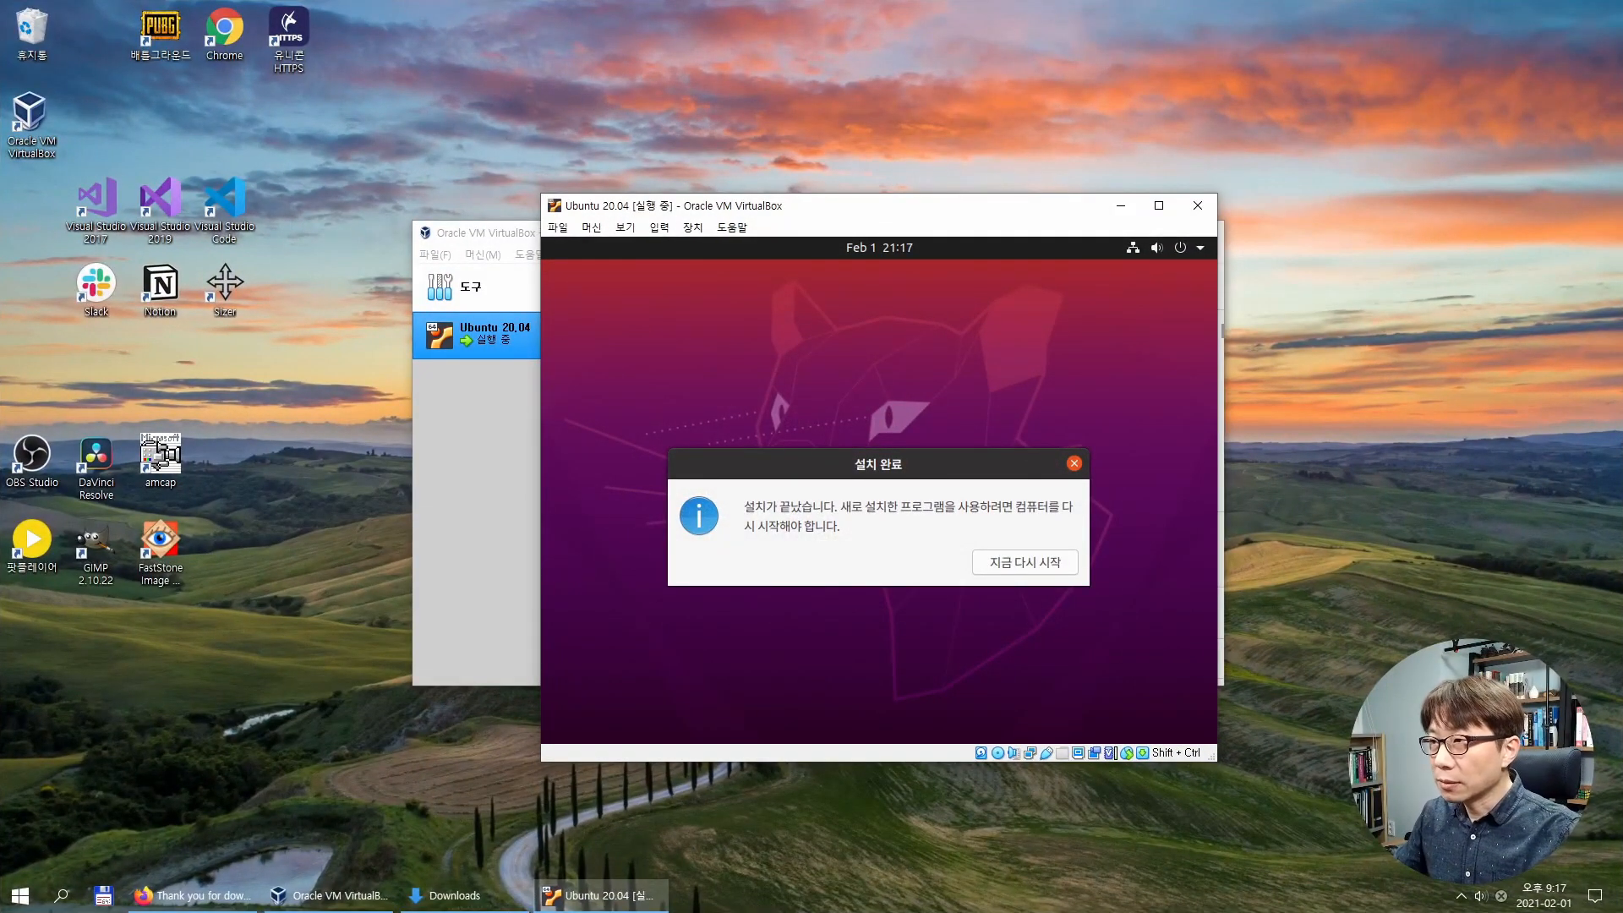
Restart the machine after the installation, continue past the installation medium prompt, and select the user account on the login screen.
key(Tab)
key(Return)
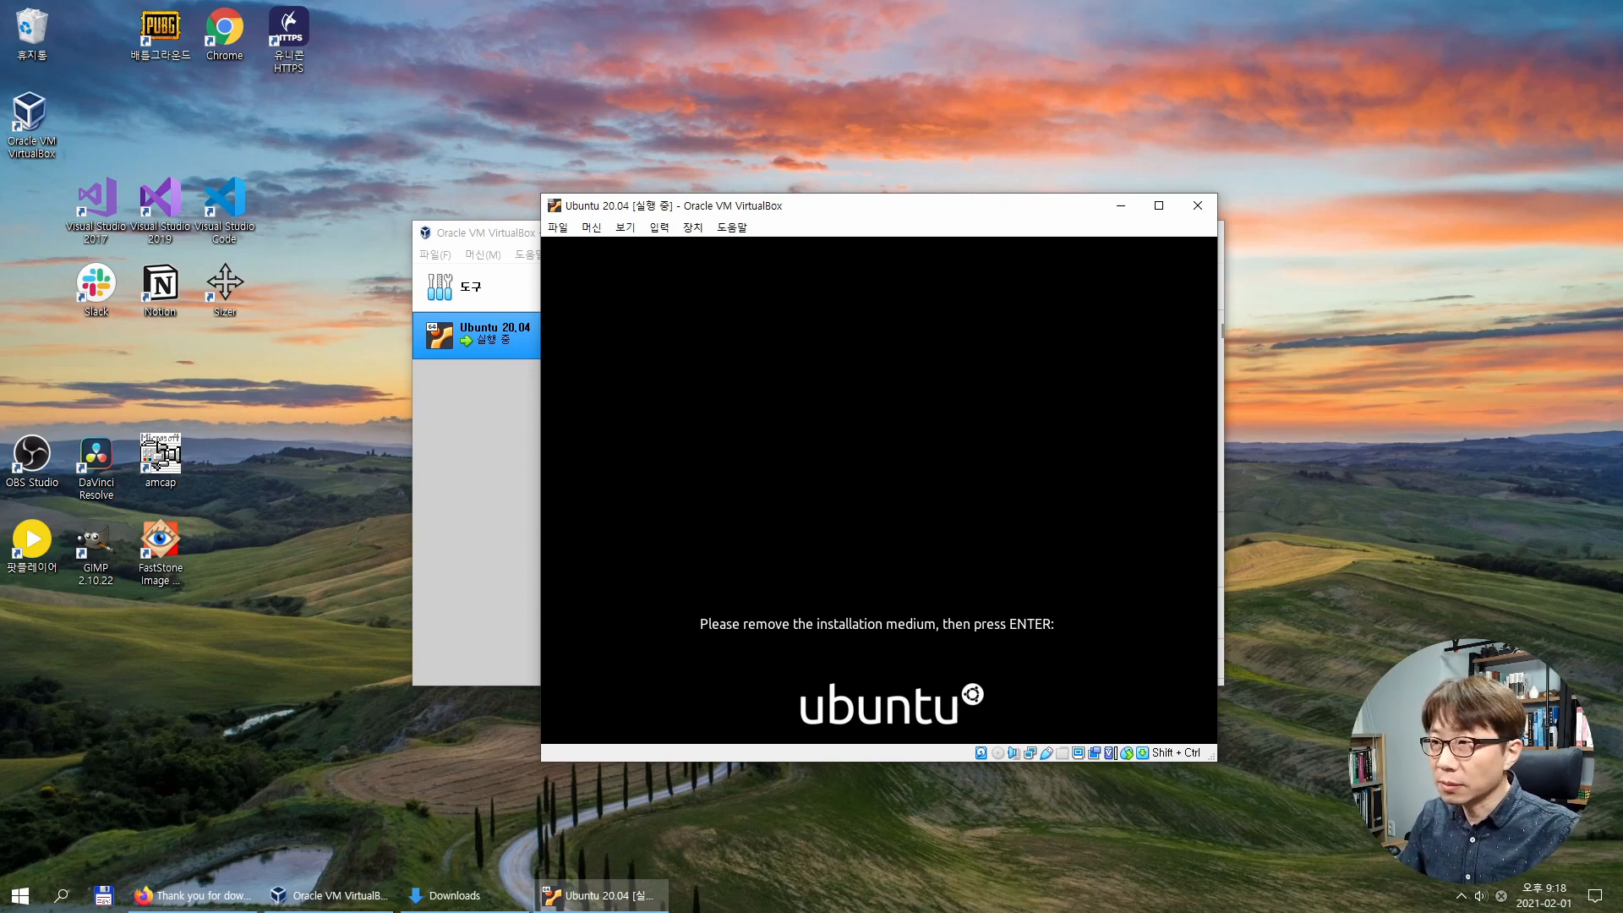
key(Return)
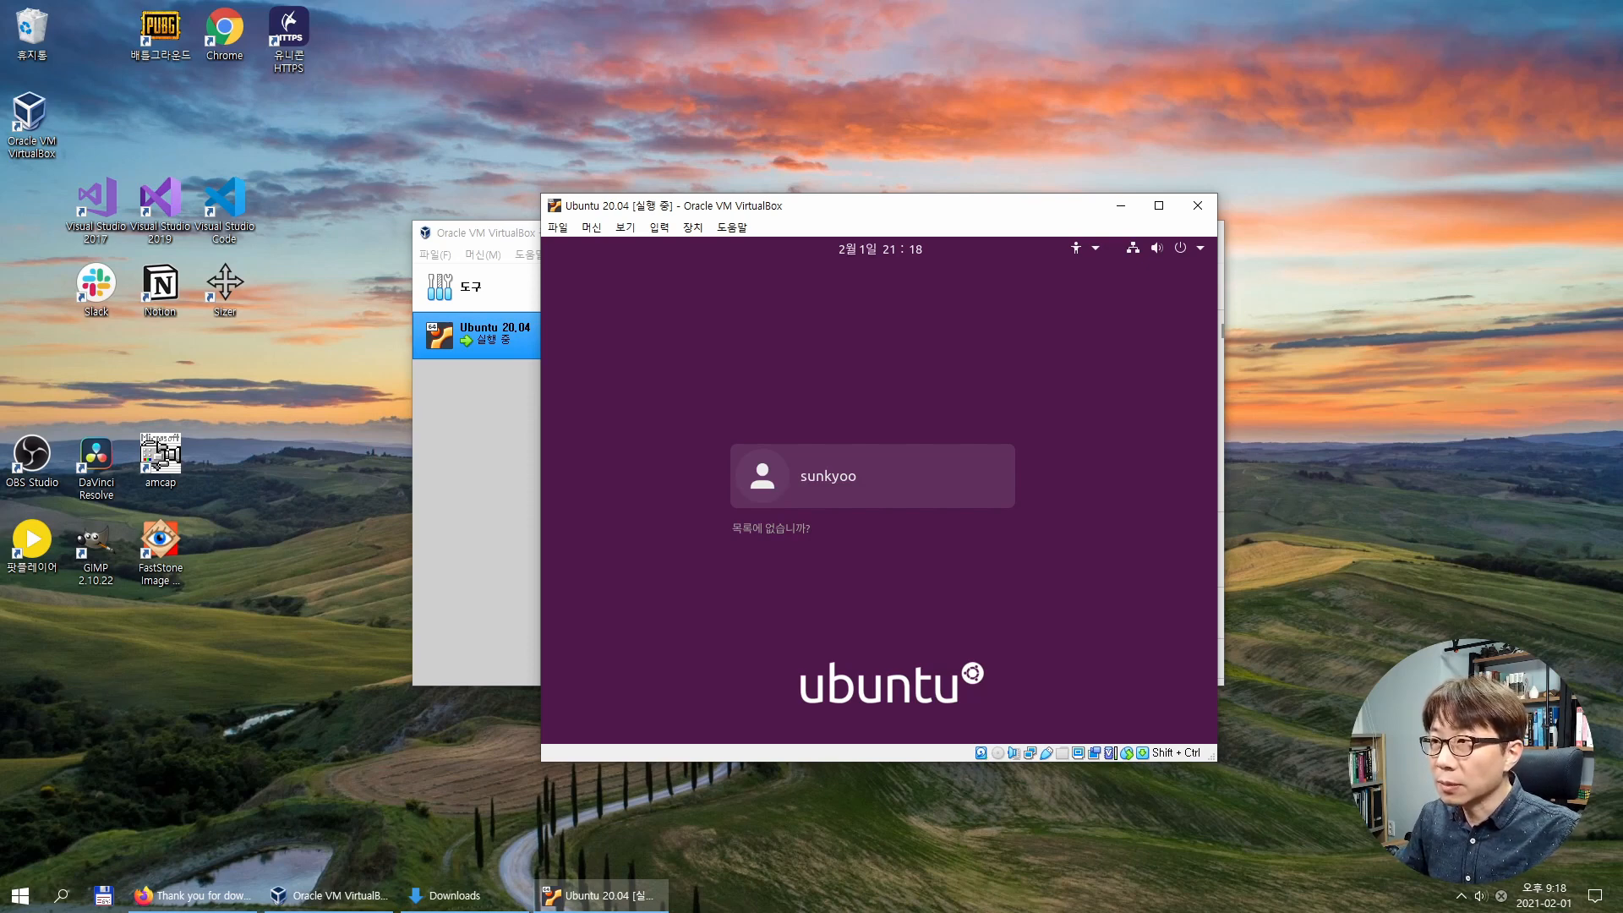
key(Return)
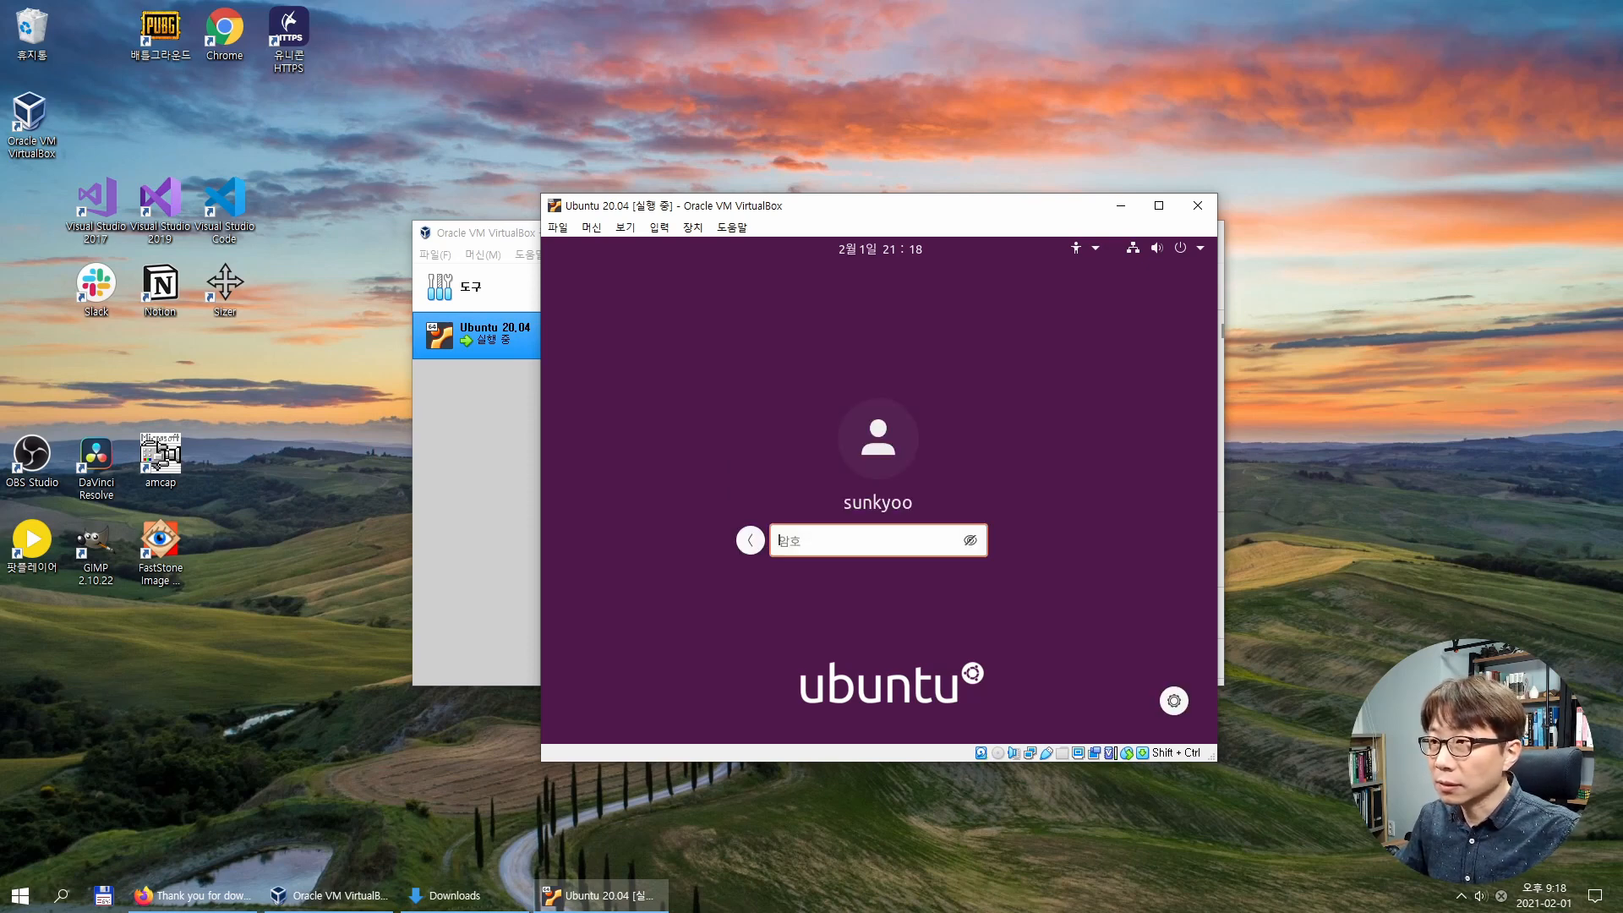
Log in with the account password and complete the welcome setup, skipping online accounts and accepting the default reporting and privacy options.
text(****)
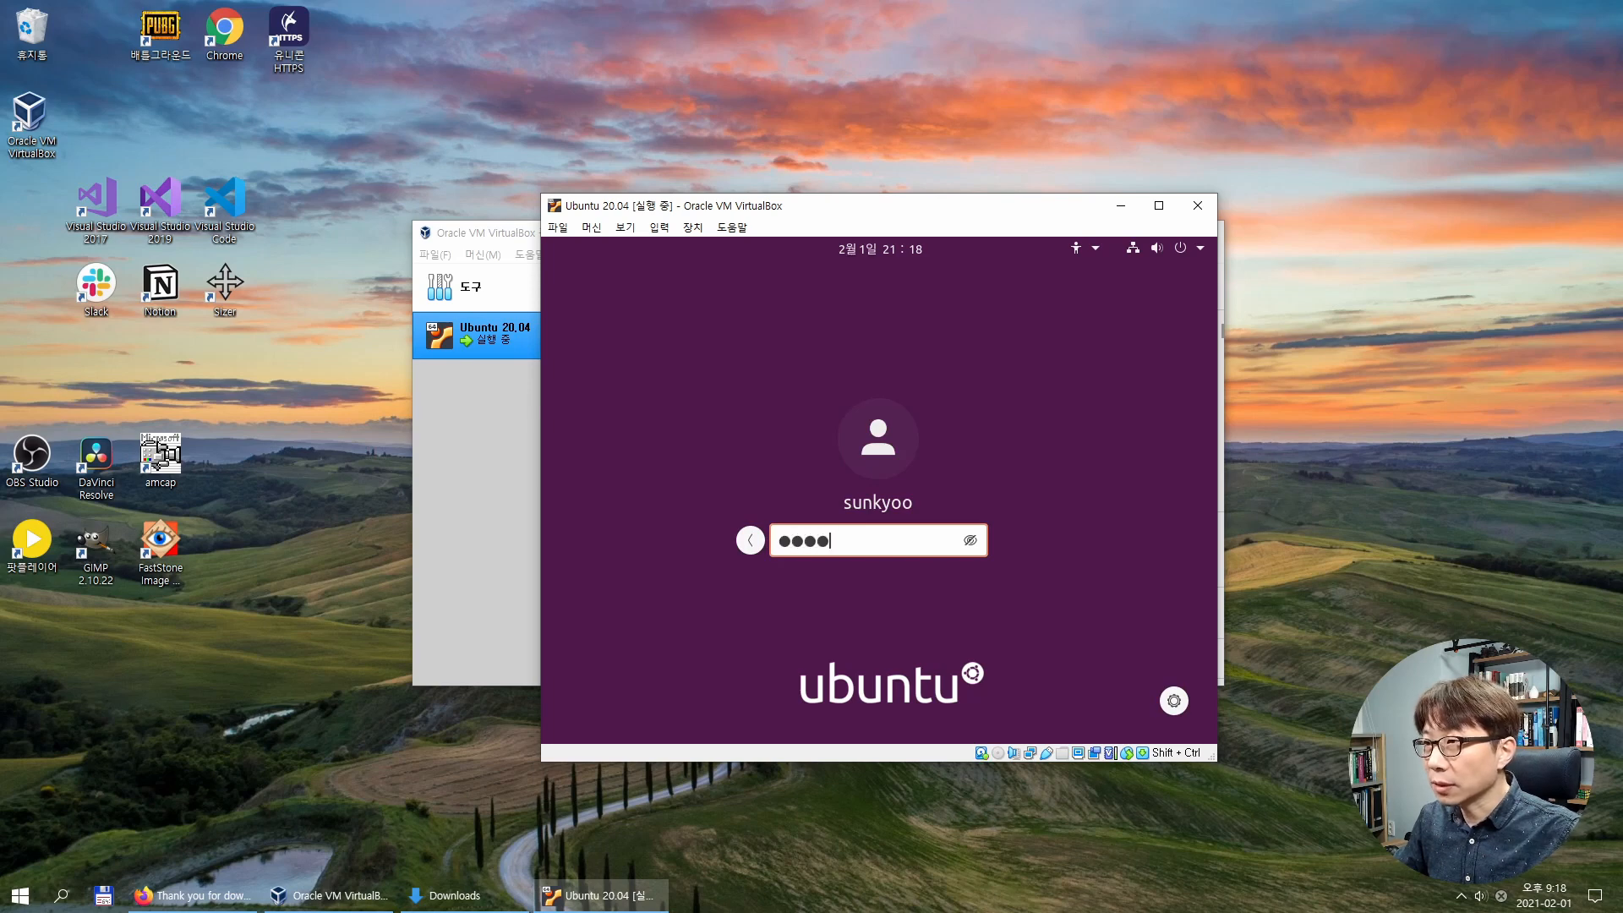
key(Return)
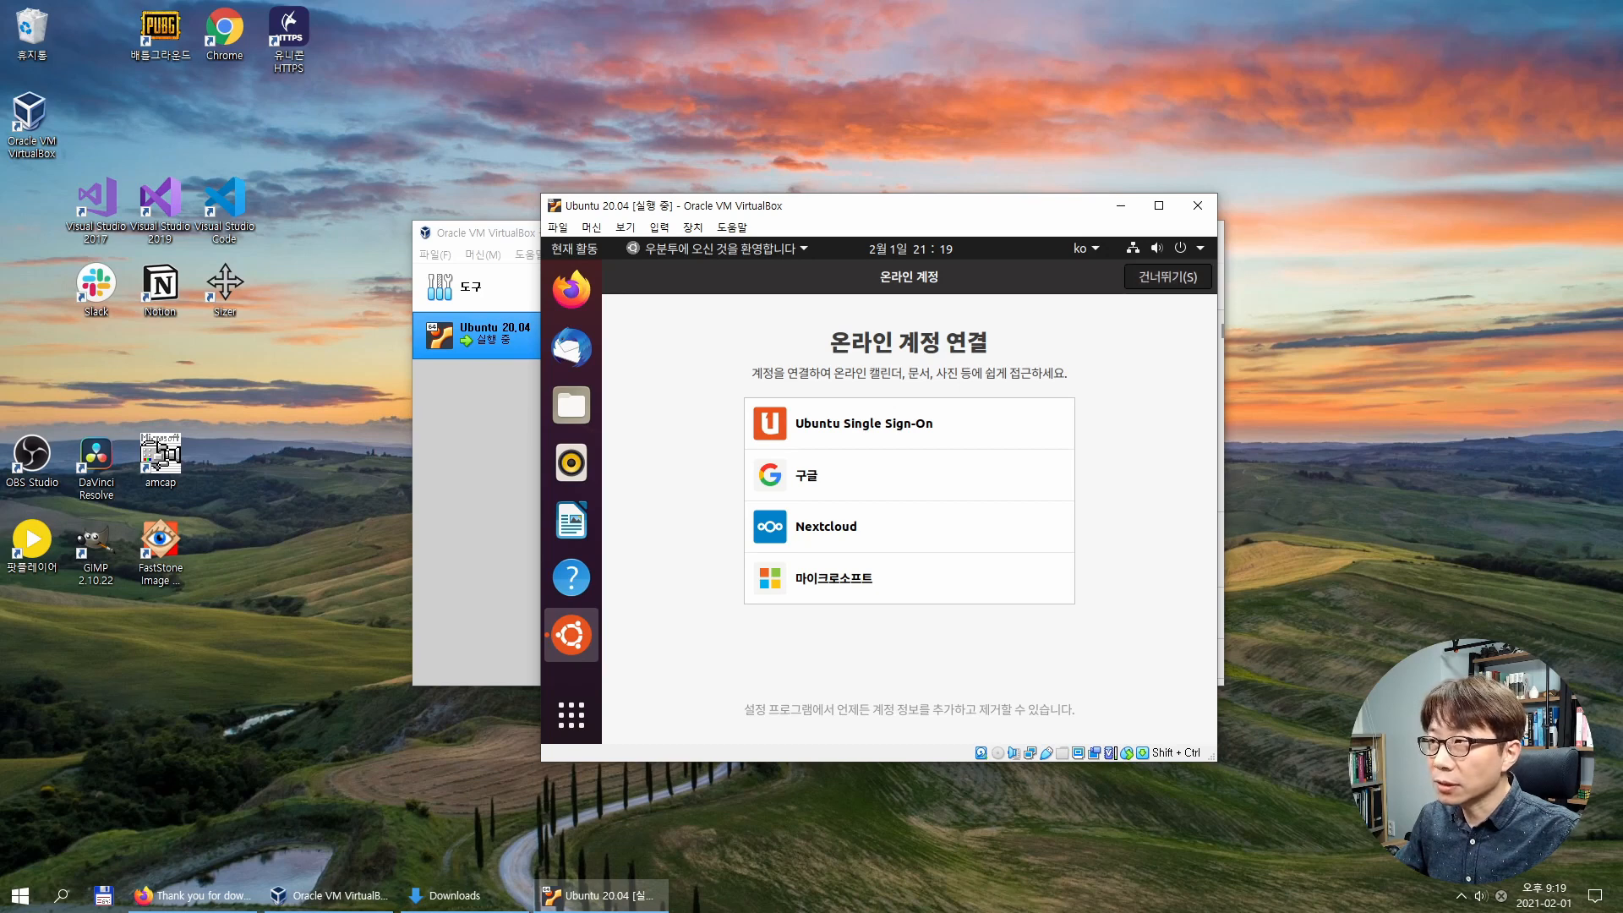
click(1168, 277)
click(1177, 277)
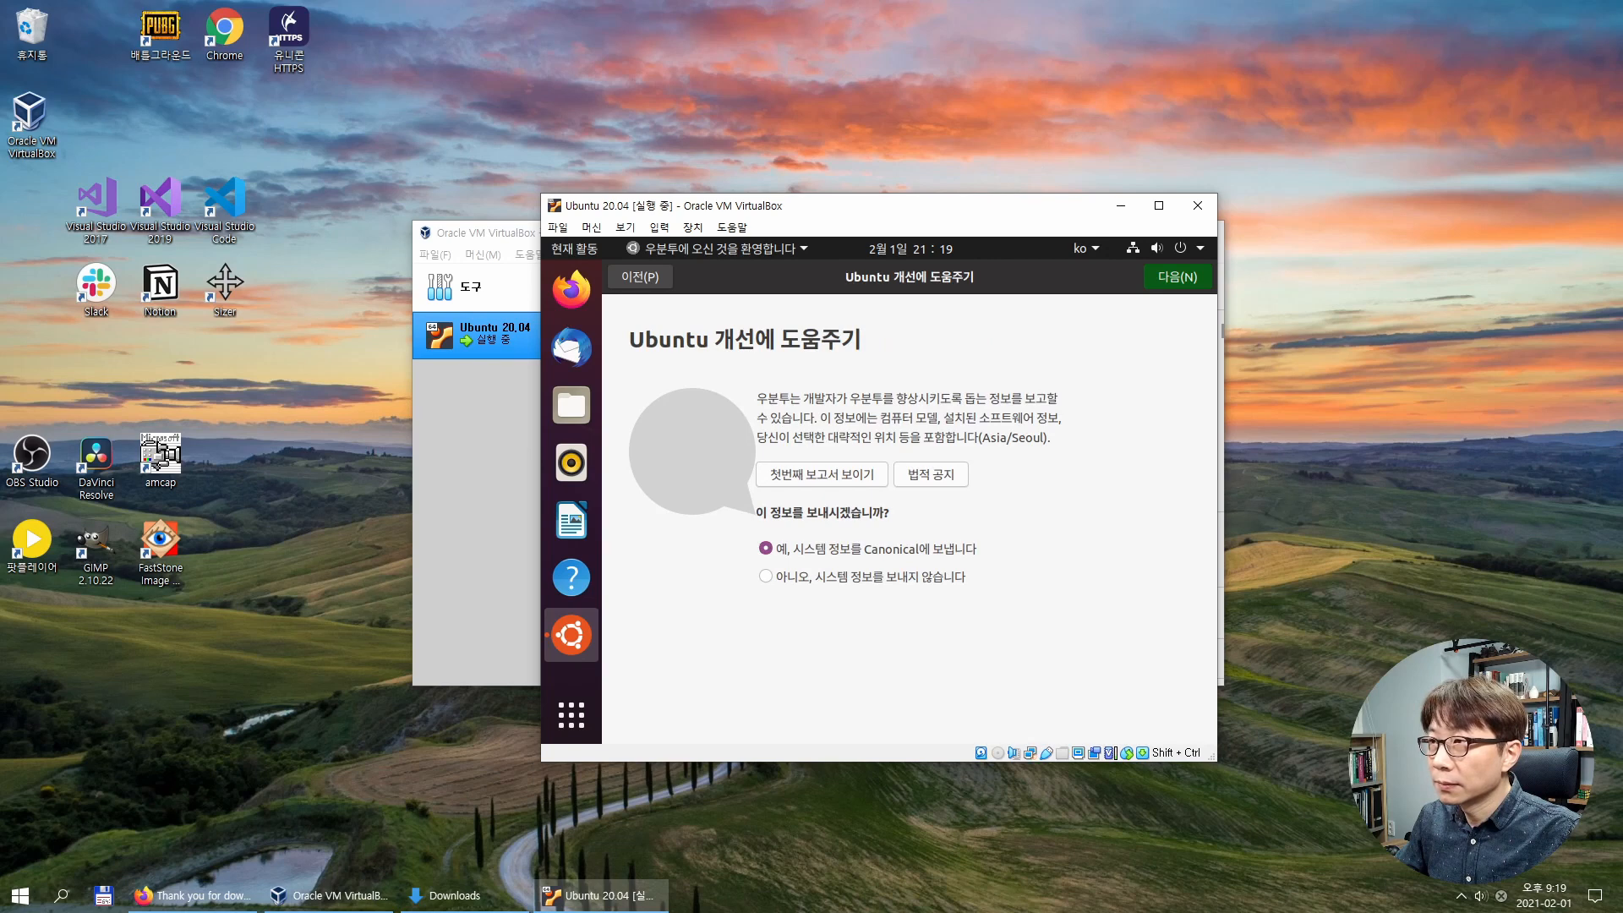
click(1178, 276)
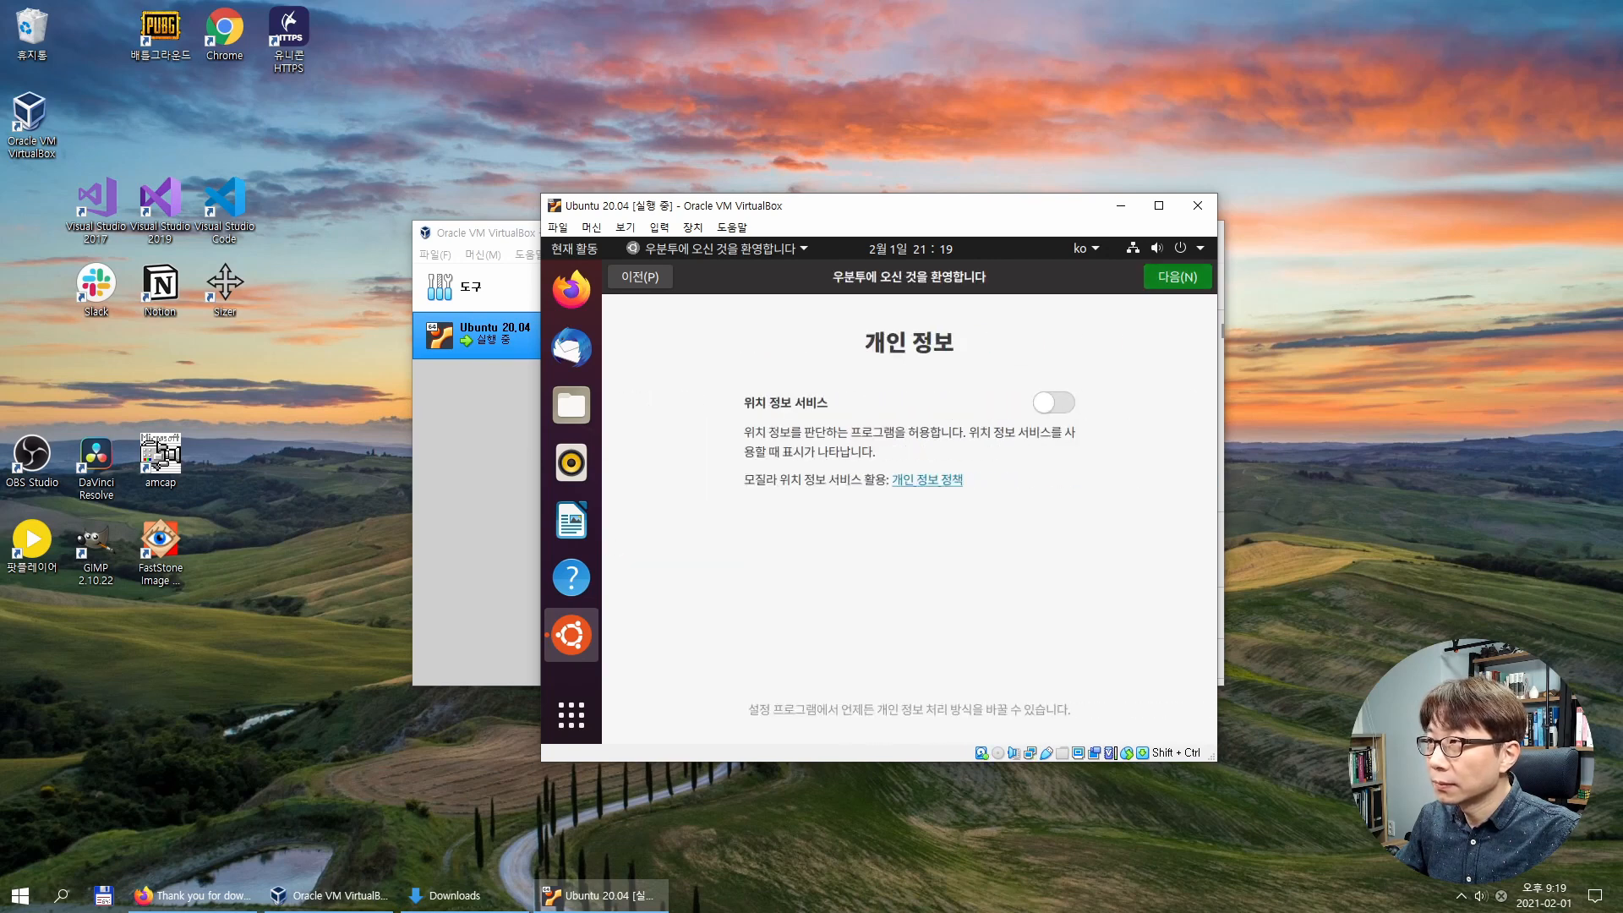
click(1178, 276)
click(1177, 276)
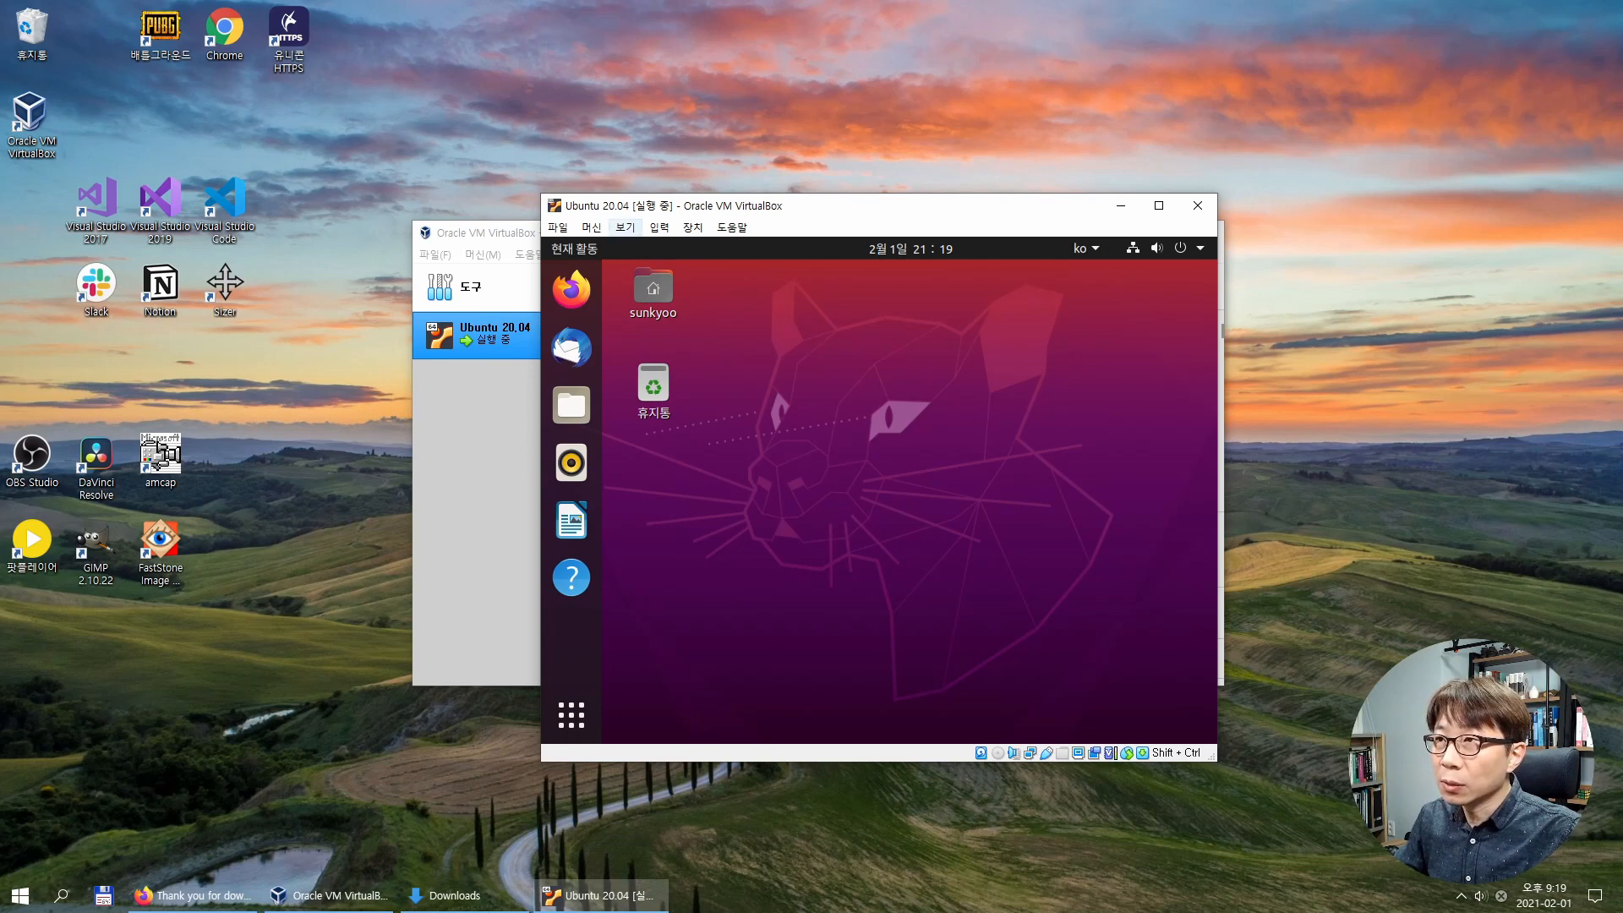
Check the size options for virtual screen 1 (가상 화면 1) and switch the virtual machine to full screen mode (전체 화면 모드).
click(625, 226)
mouse_move(665, 446)
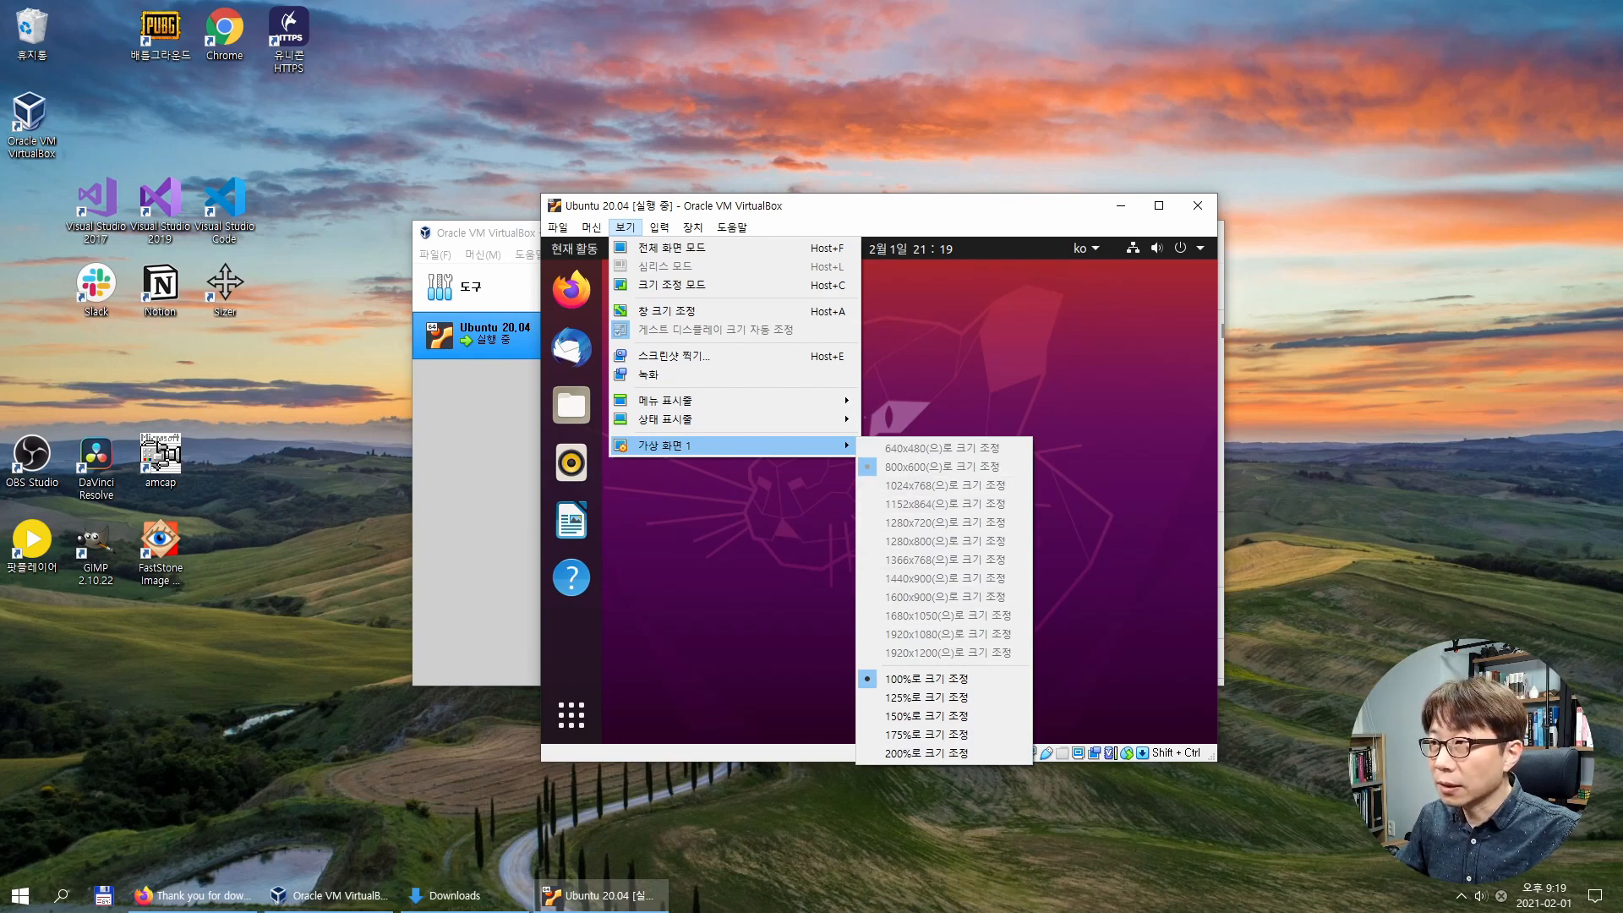
key(Escape)
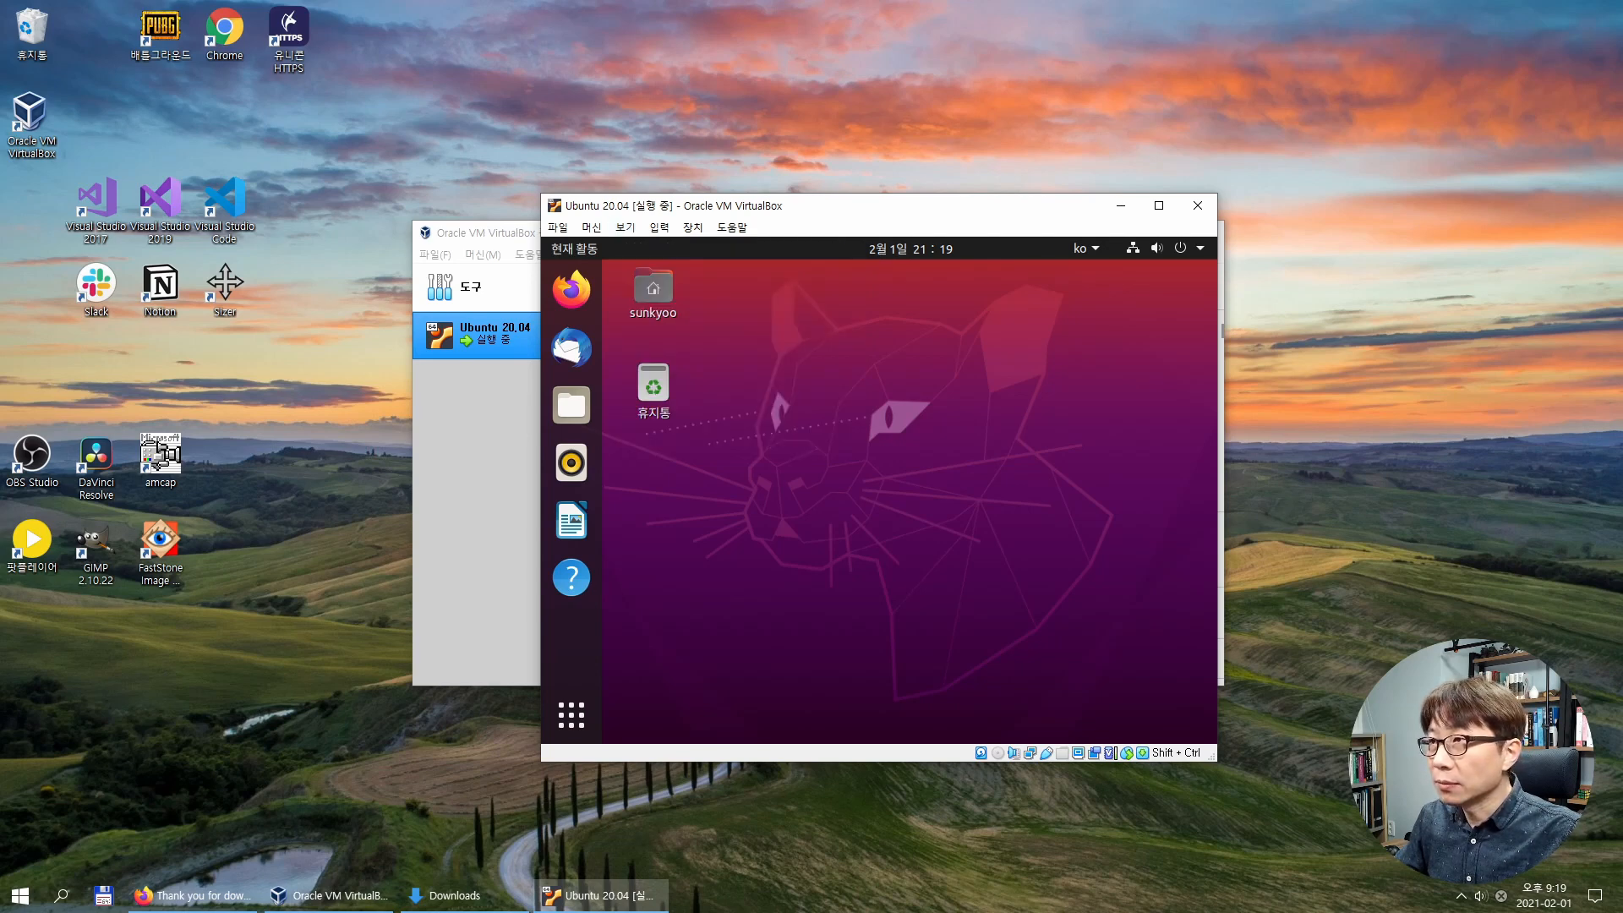
click(625, 228)
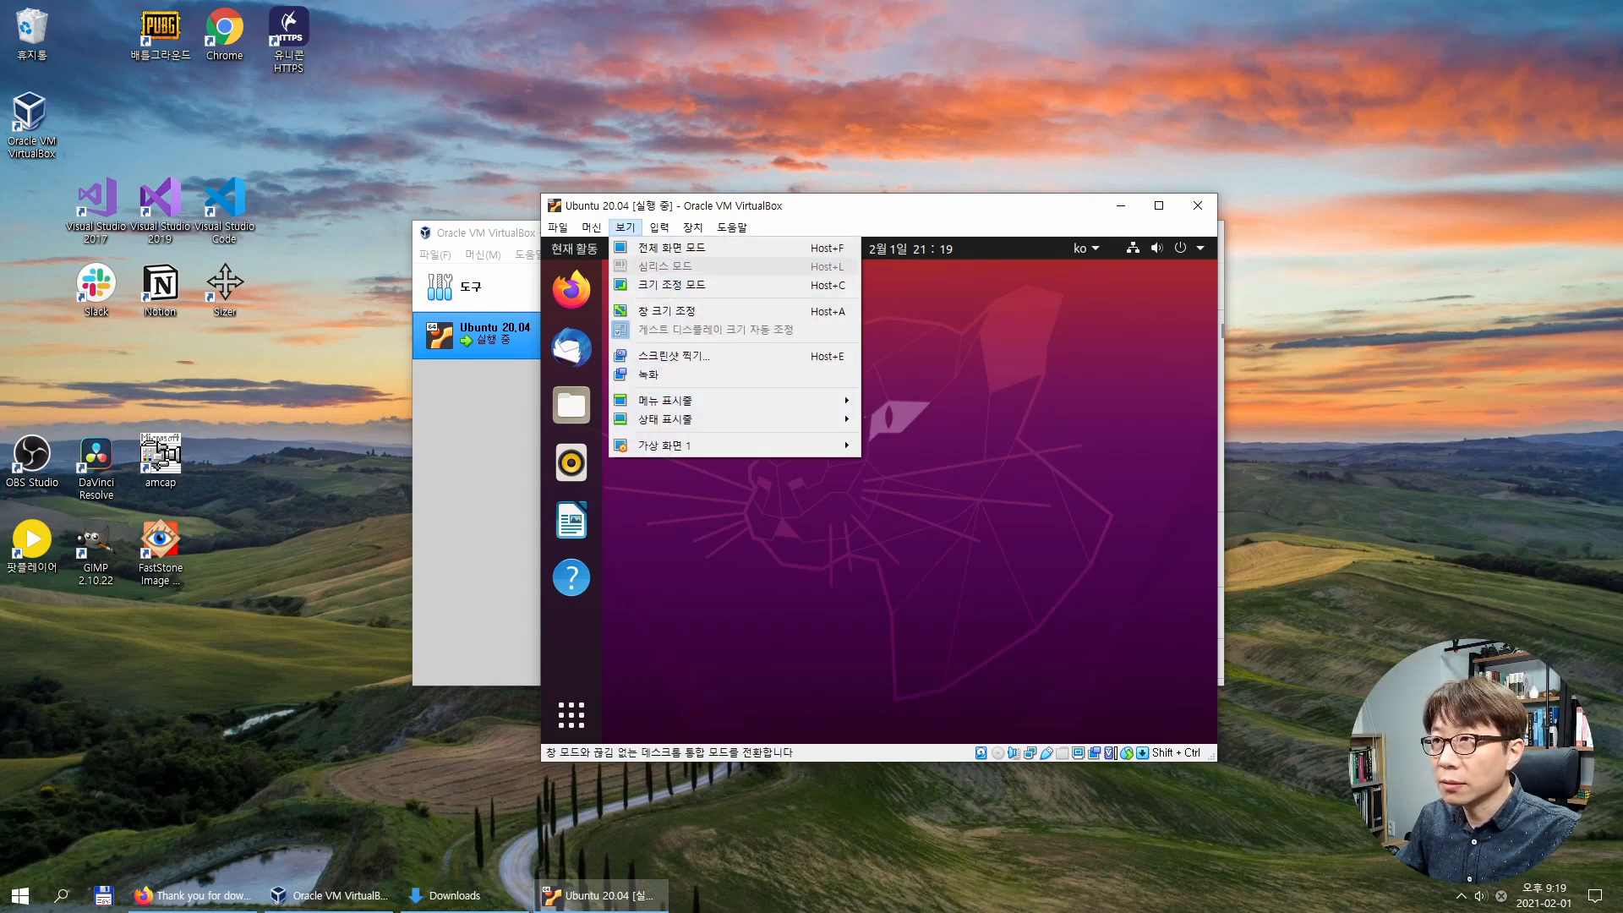
key(Return)
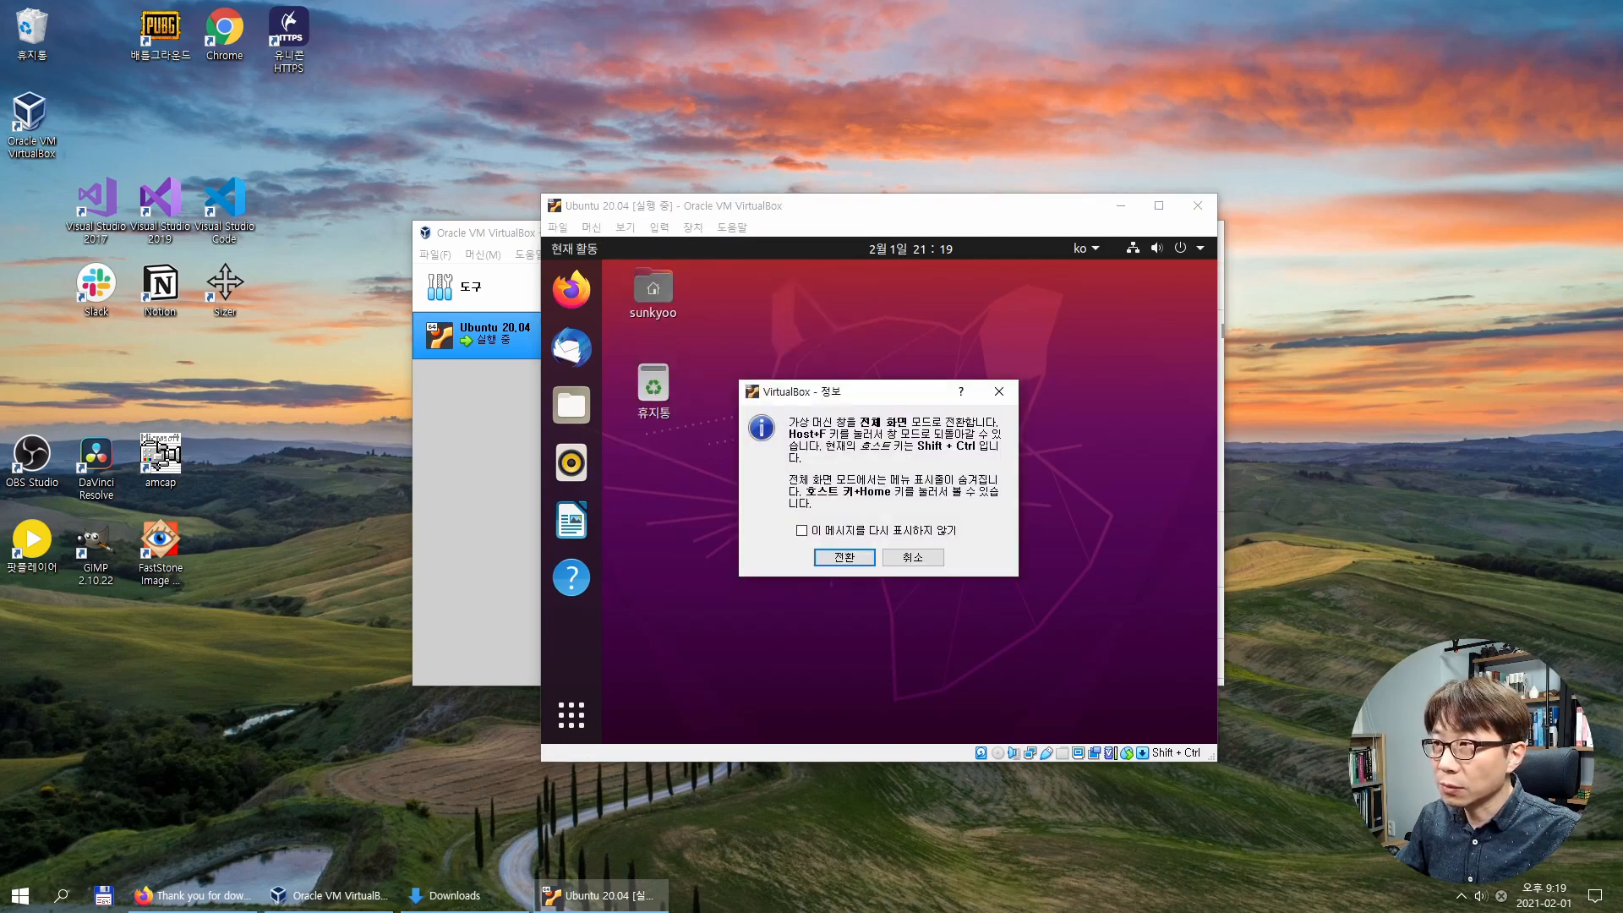
key(Return)
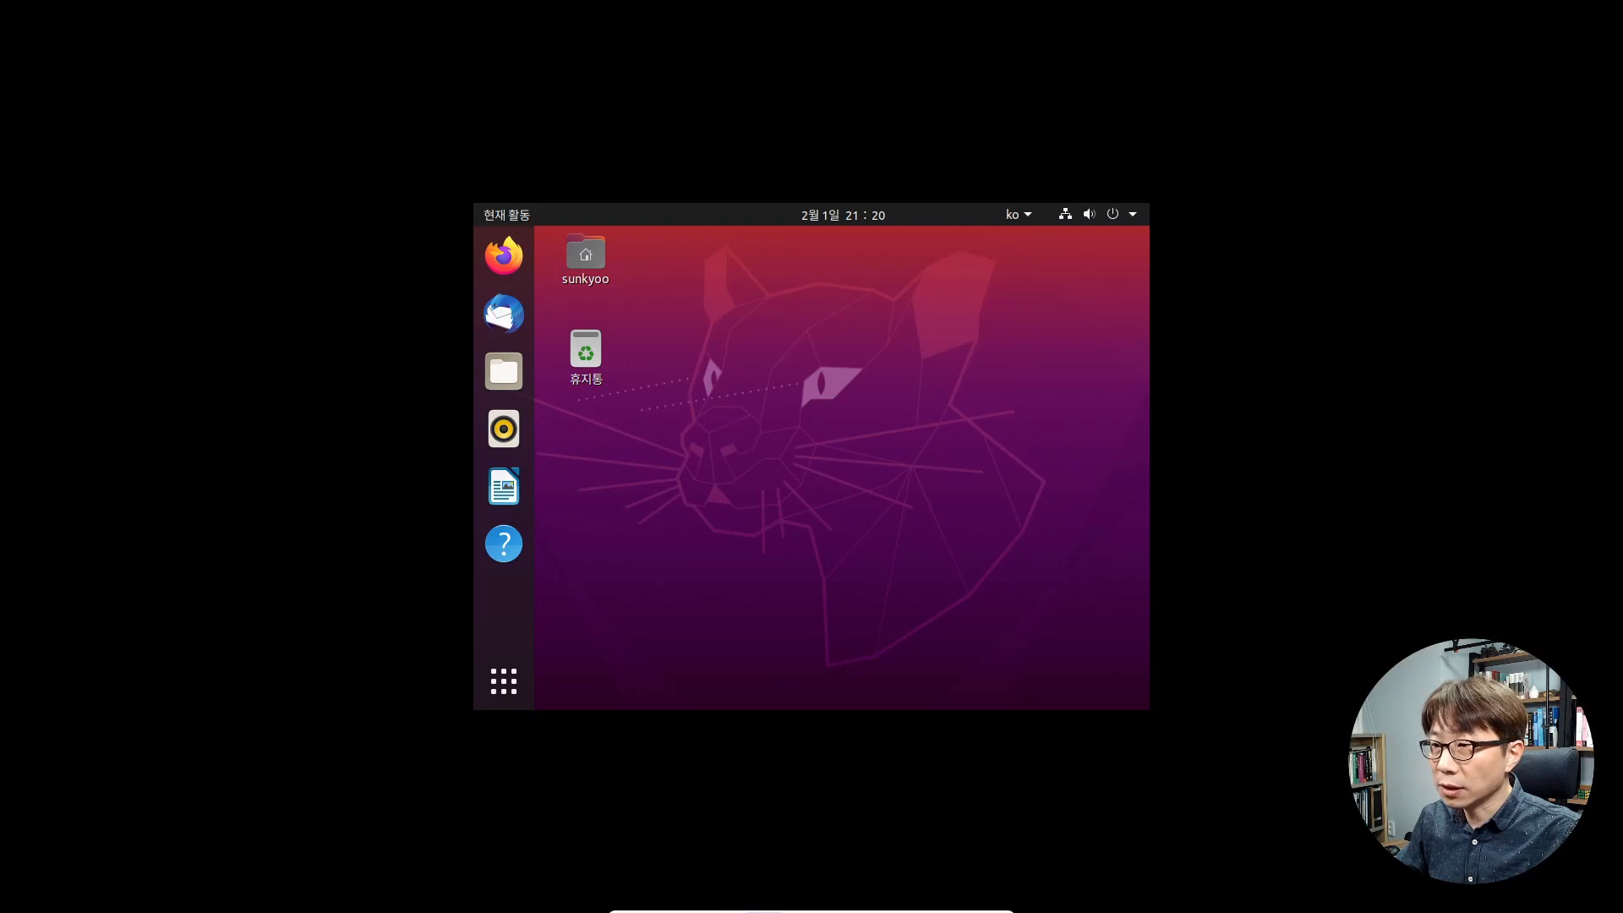
Return the virtual machine from full screen mode to its normal window.
click(723, 906)
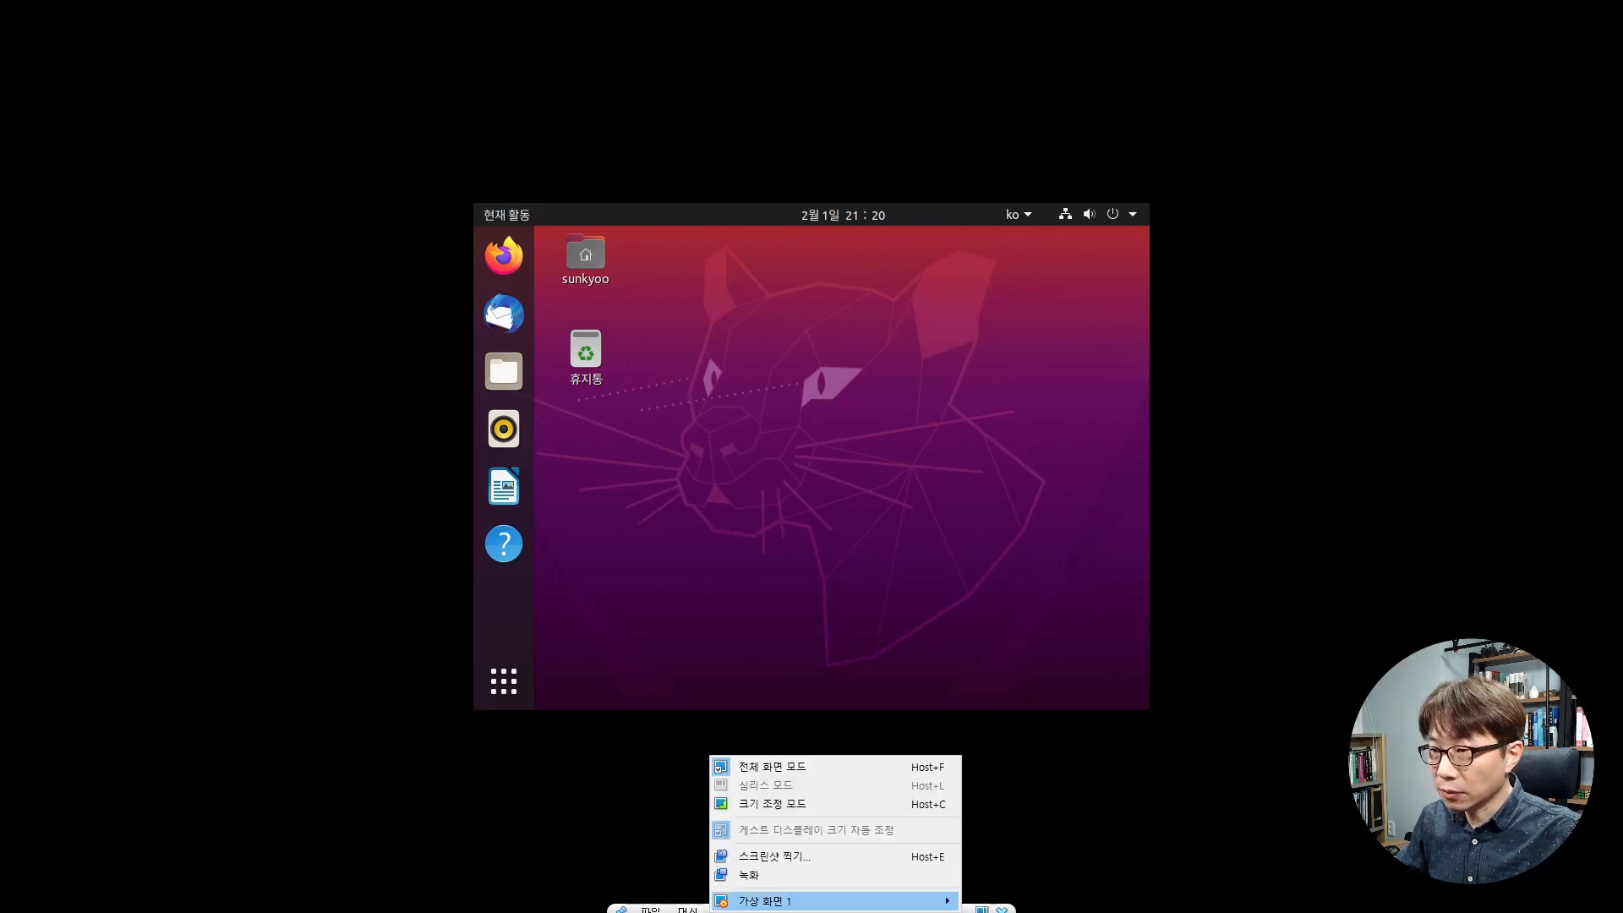
key(Escape)
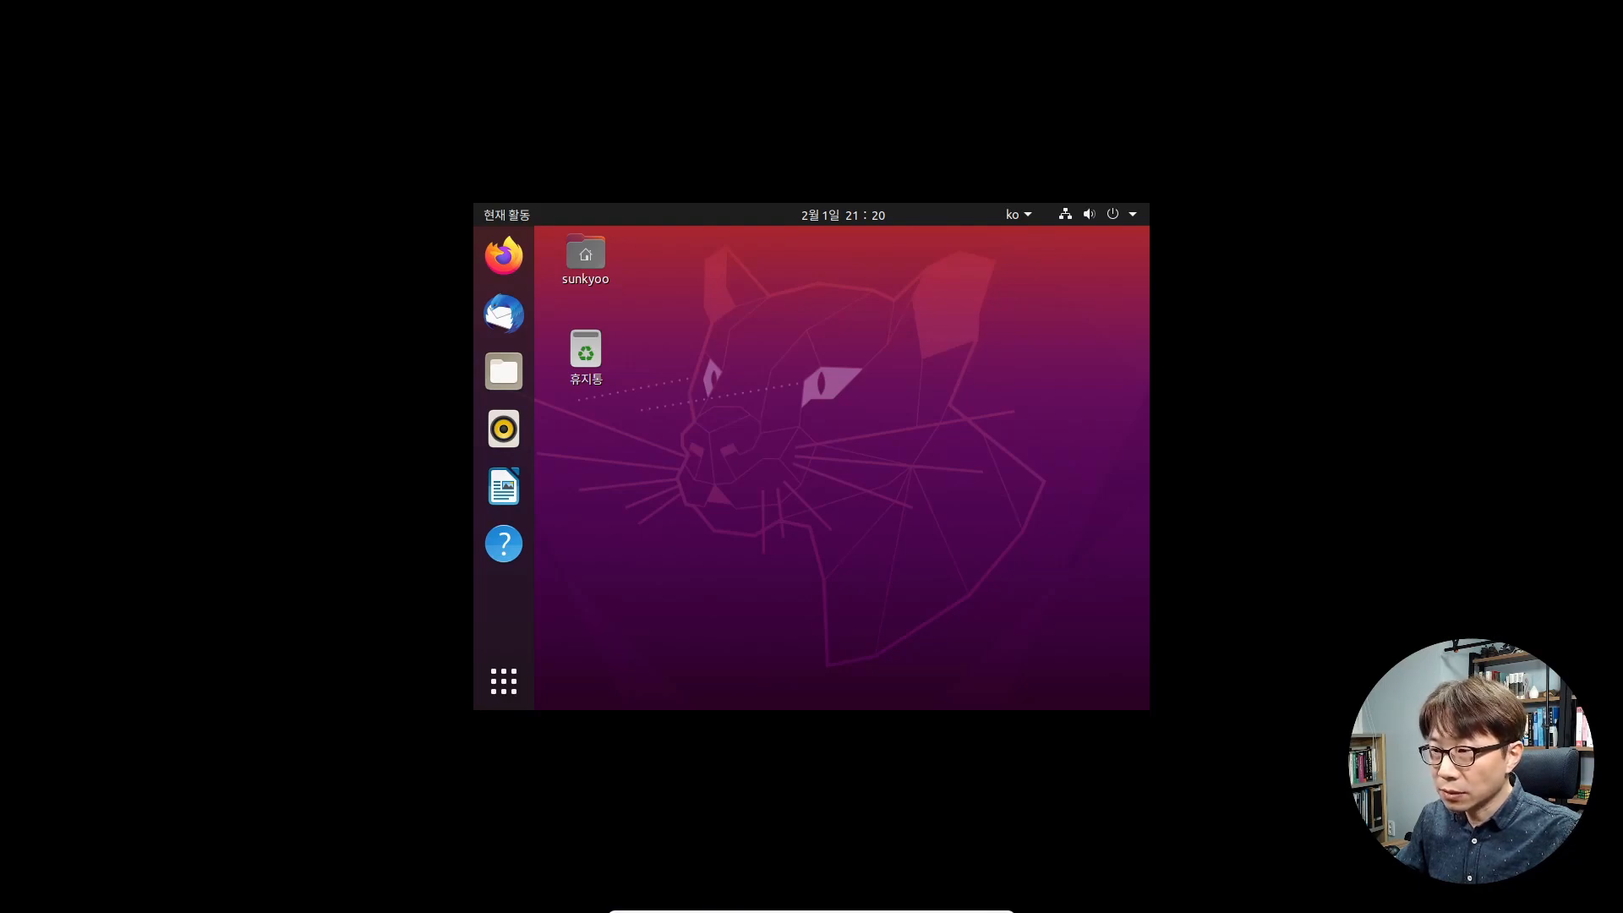
mouse_move(725, 905)
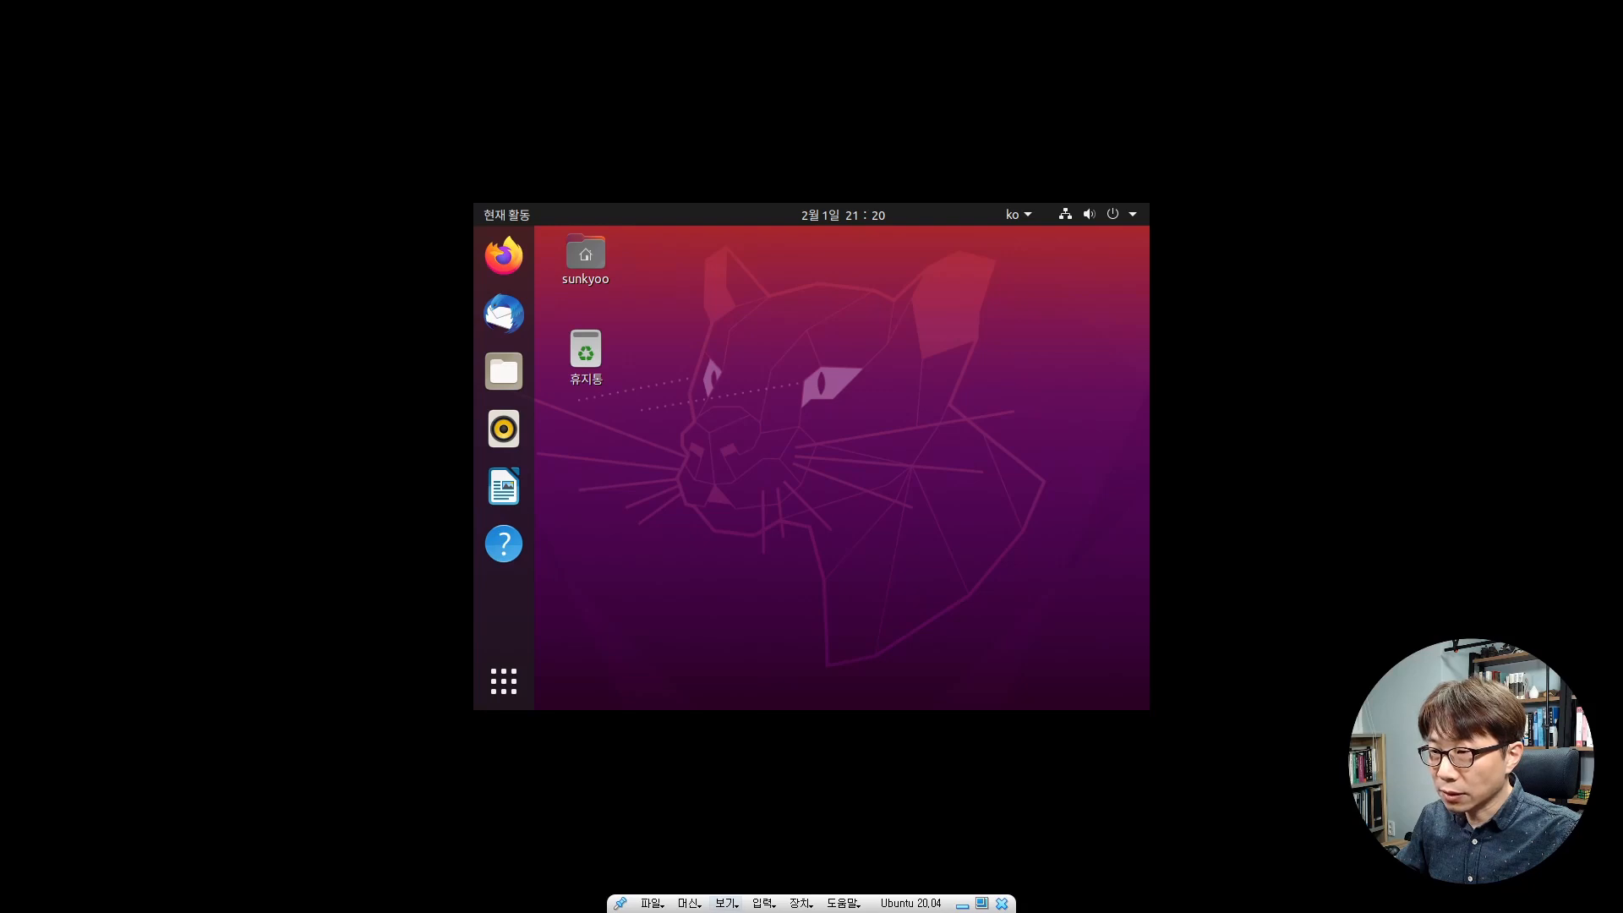
click(725, 902)
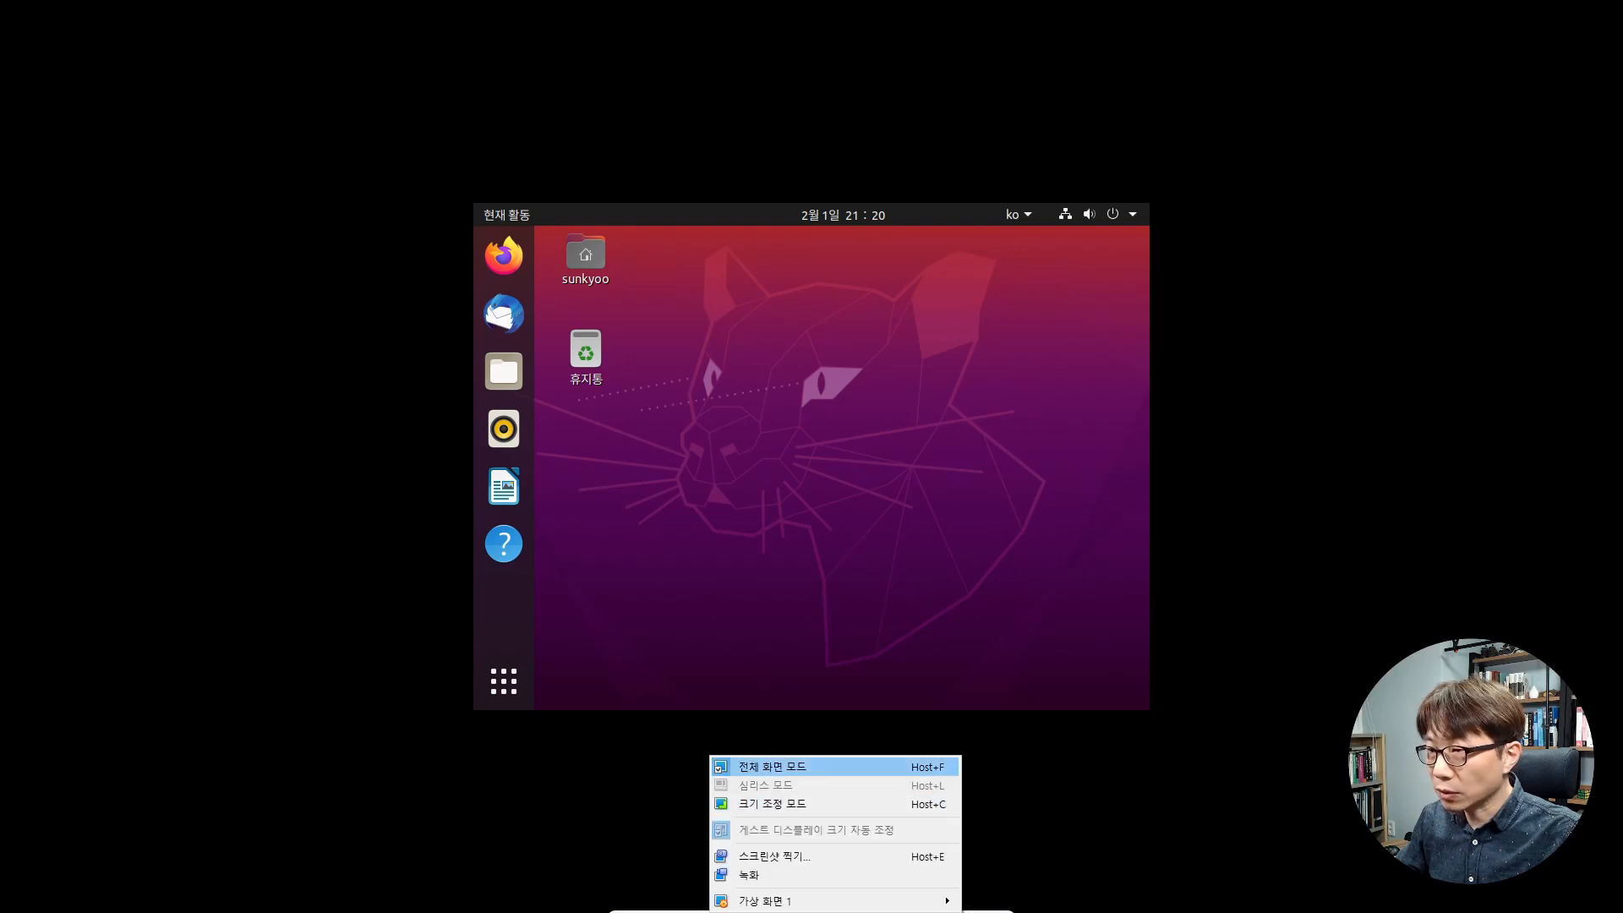
key(Return)
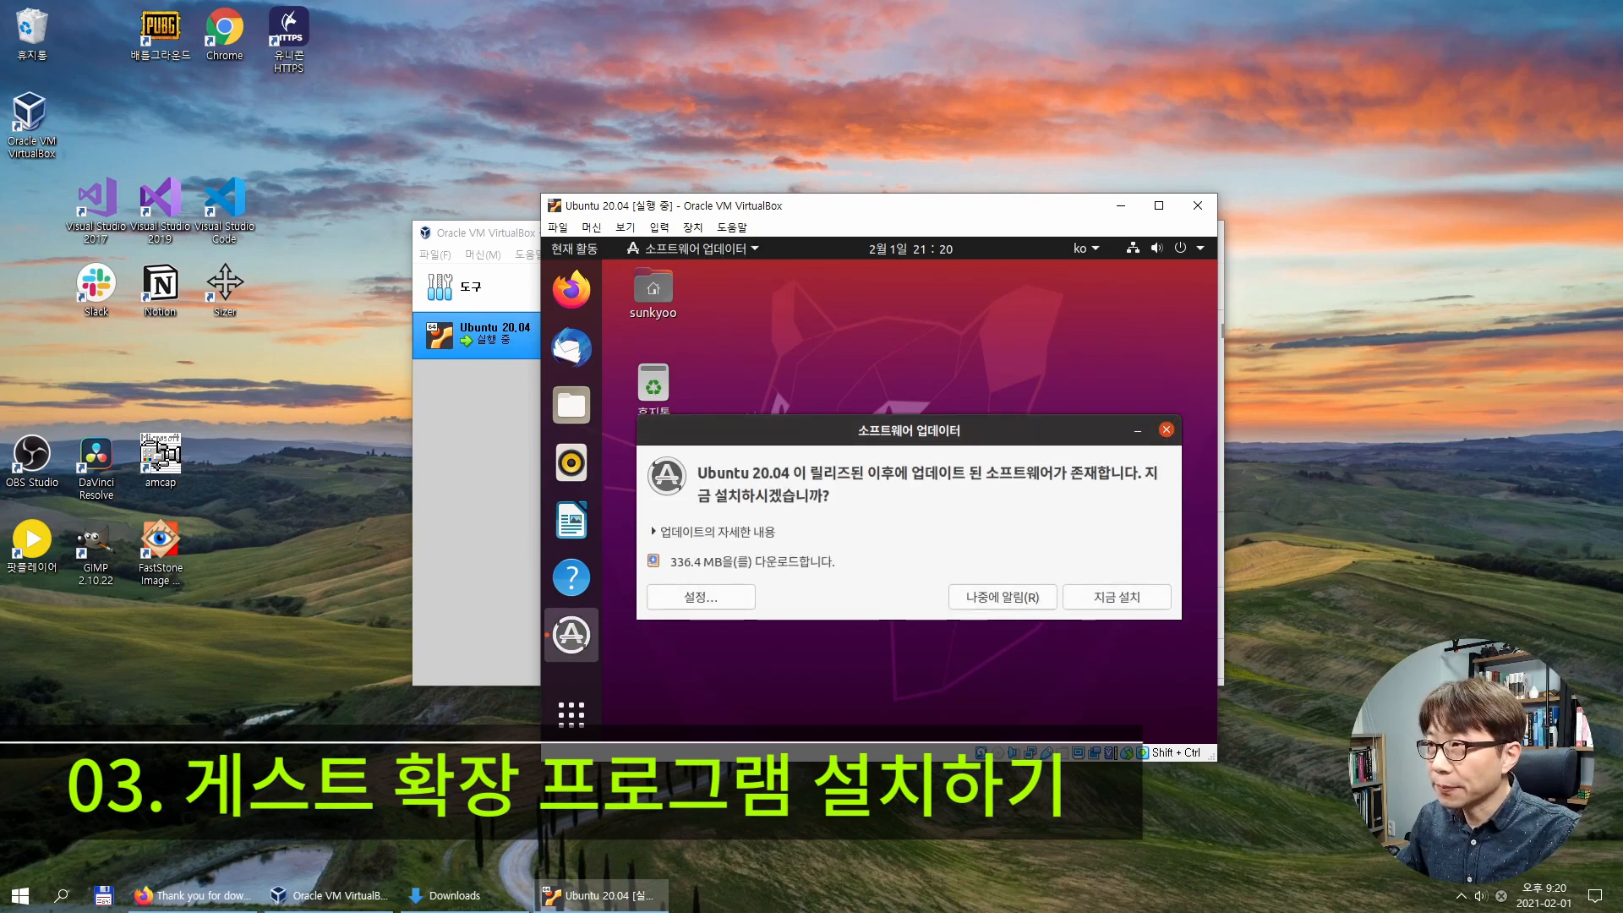
Dismiss the software update offer and run the Guest Additions installer from its inserted CD image, authenticating with the account password.
click(1166, 430)
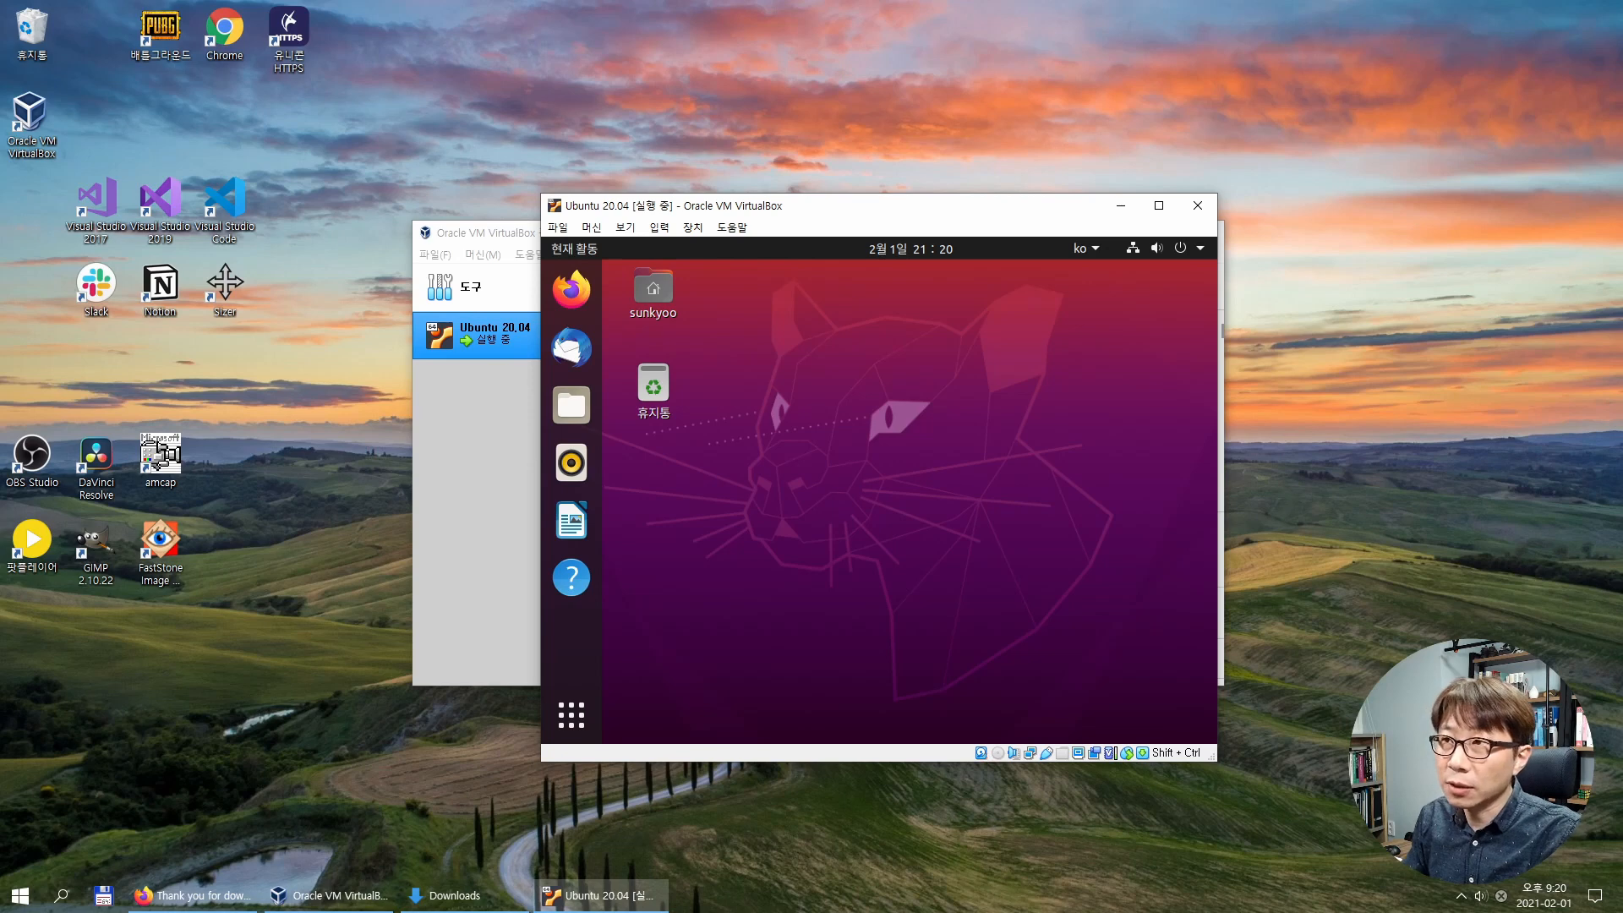
click(693, 227)
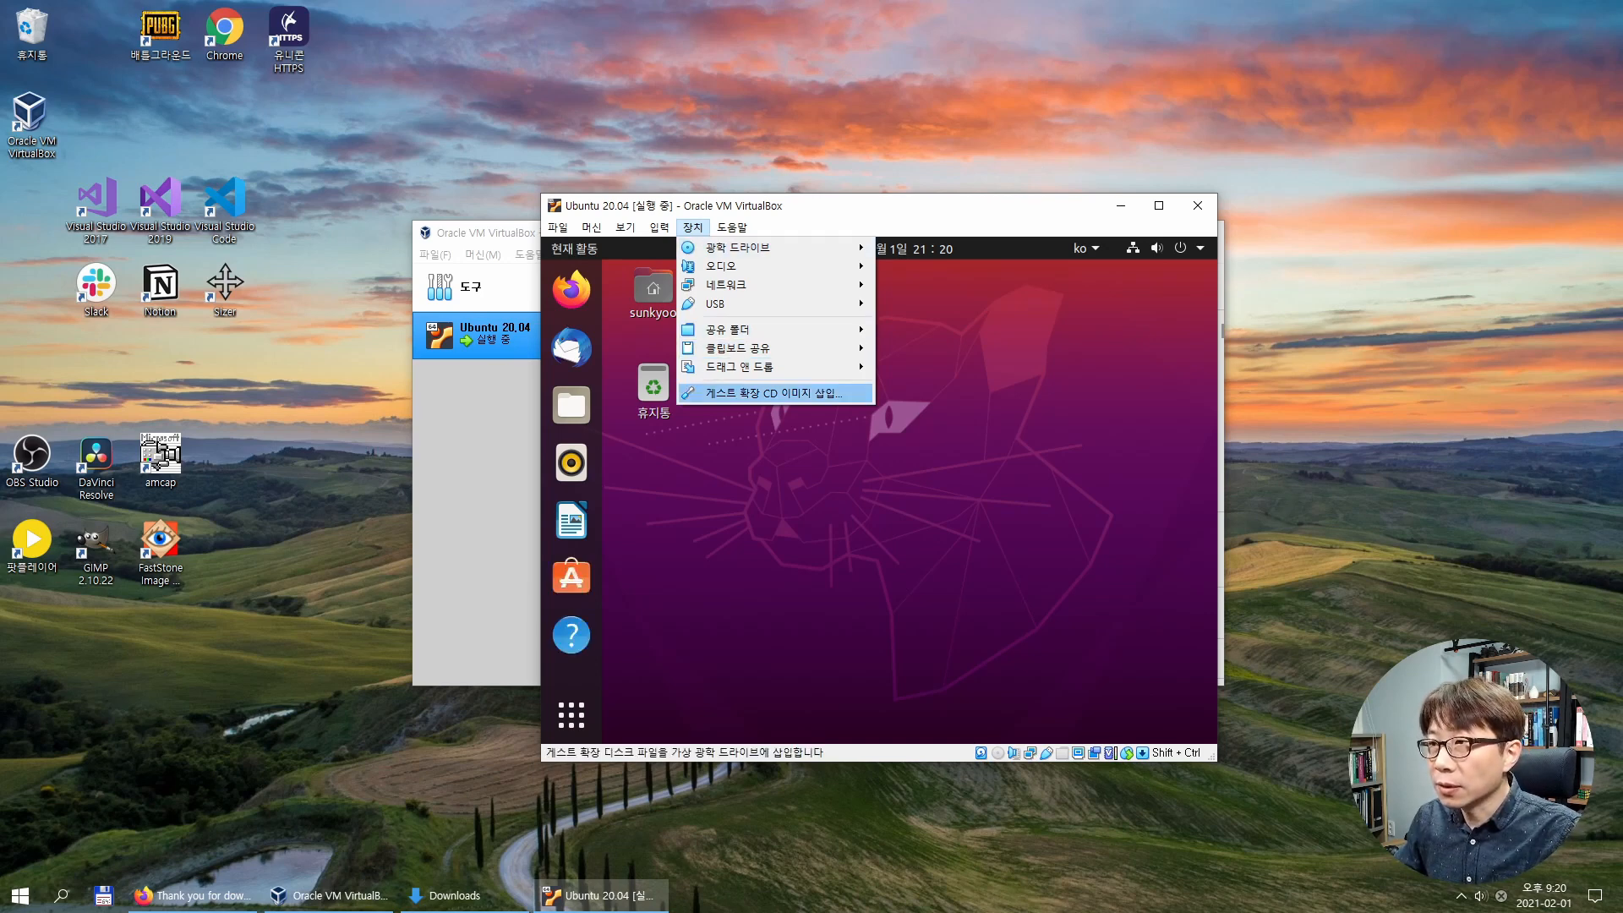
click(774, 393)
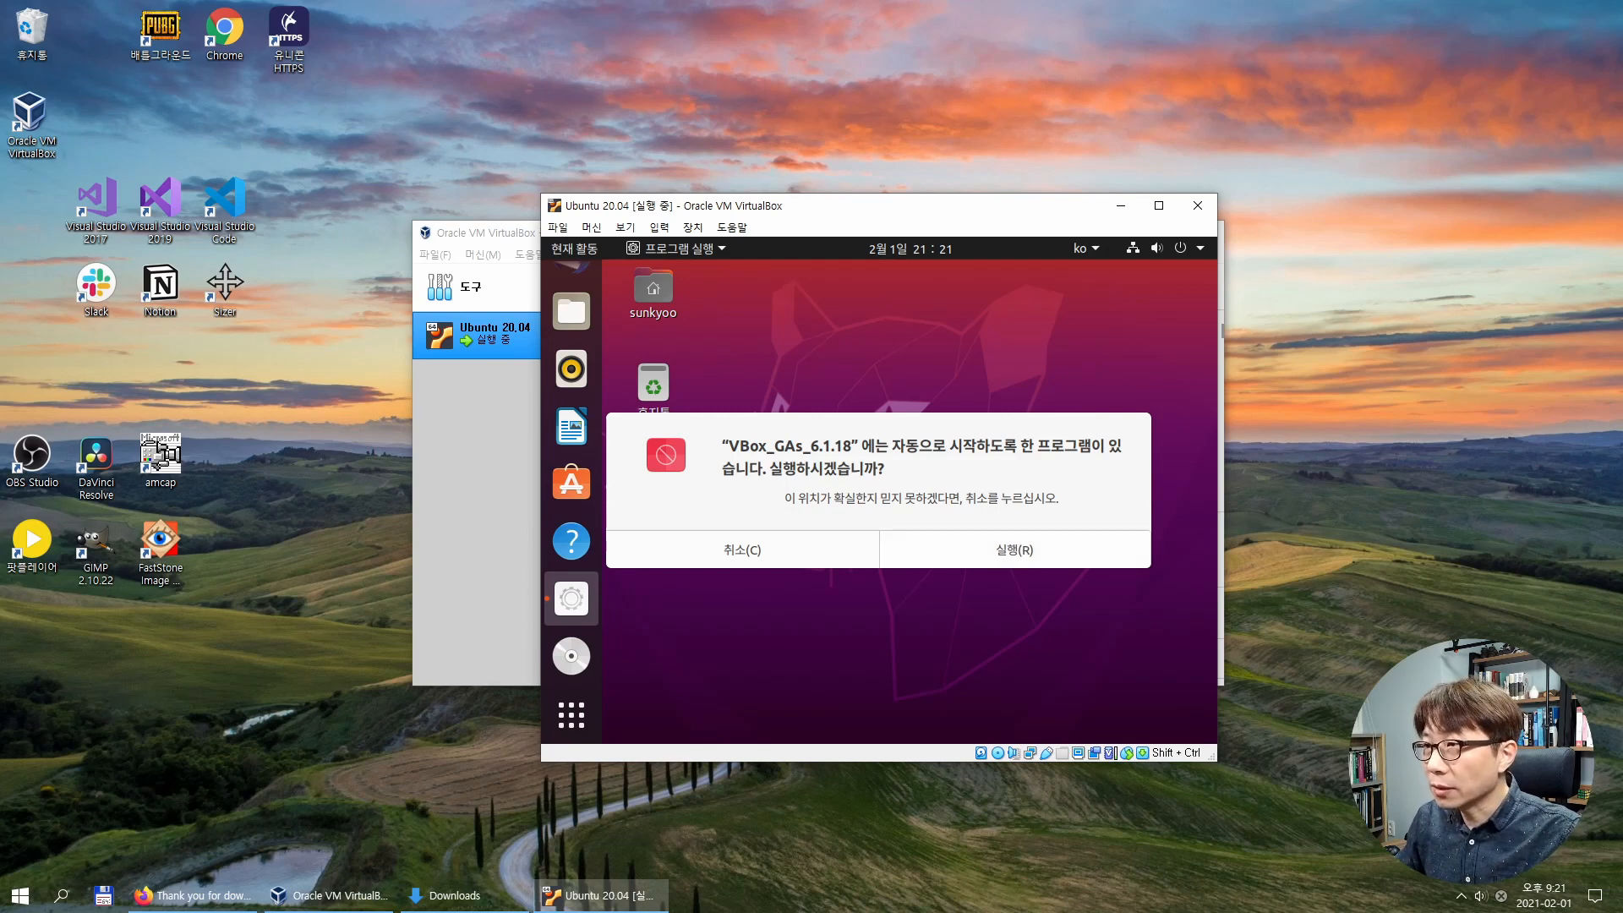
click(1015, 549)
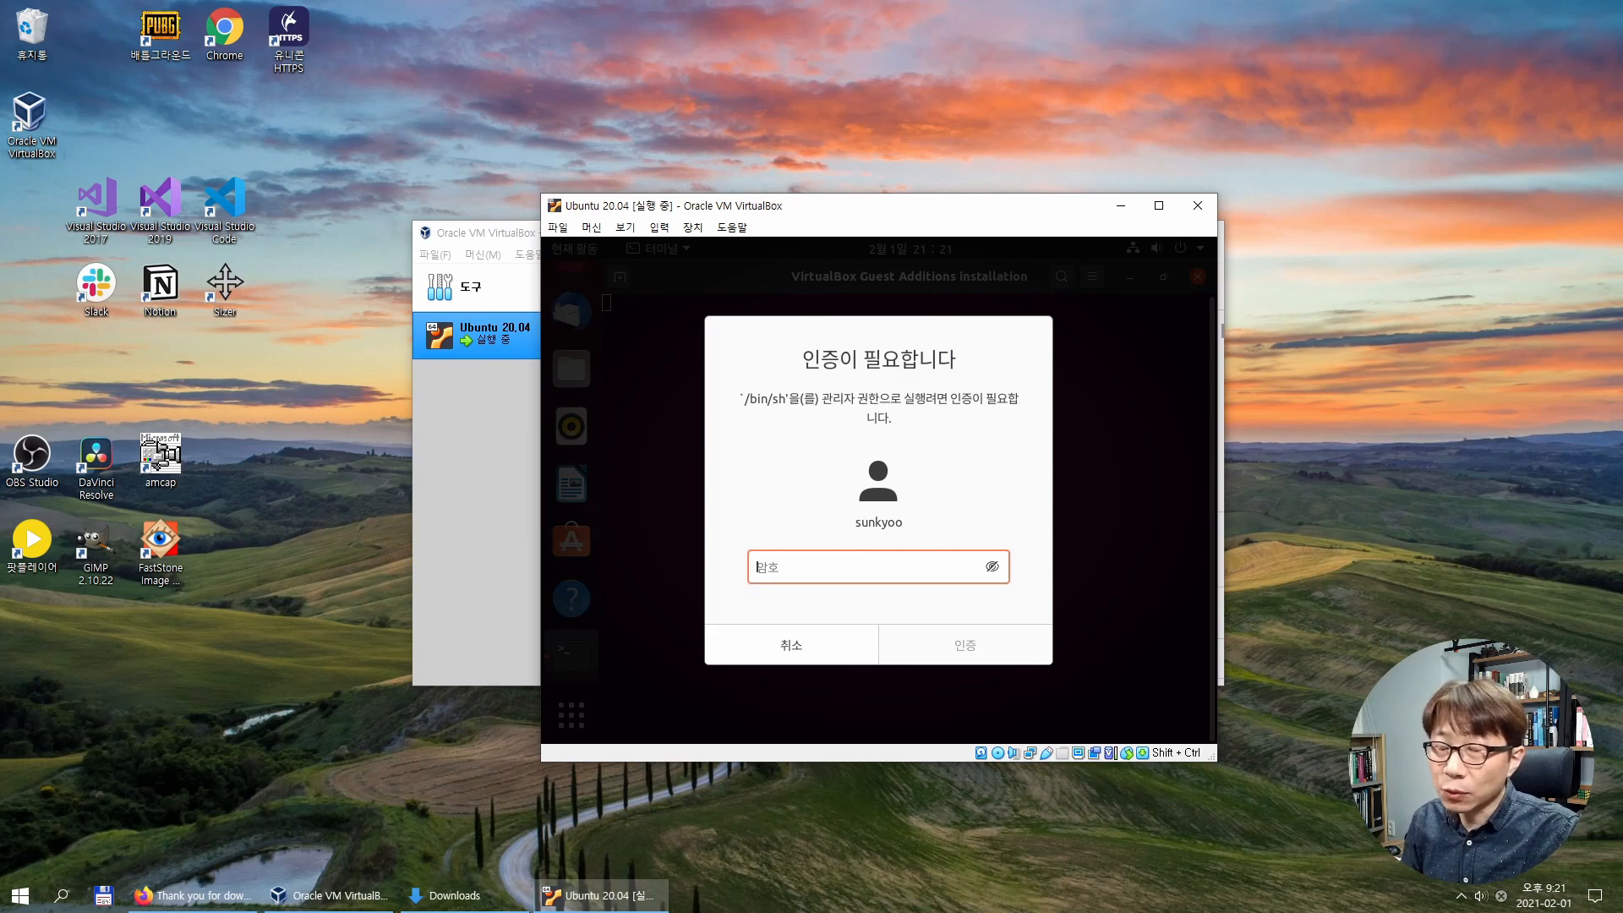
text(******)
key(Return)
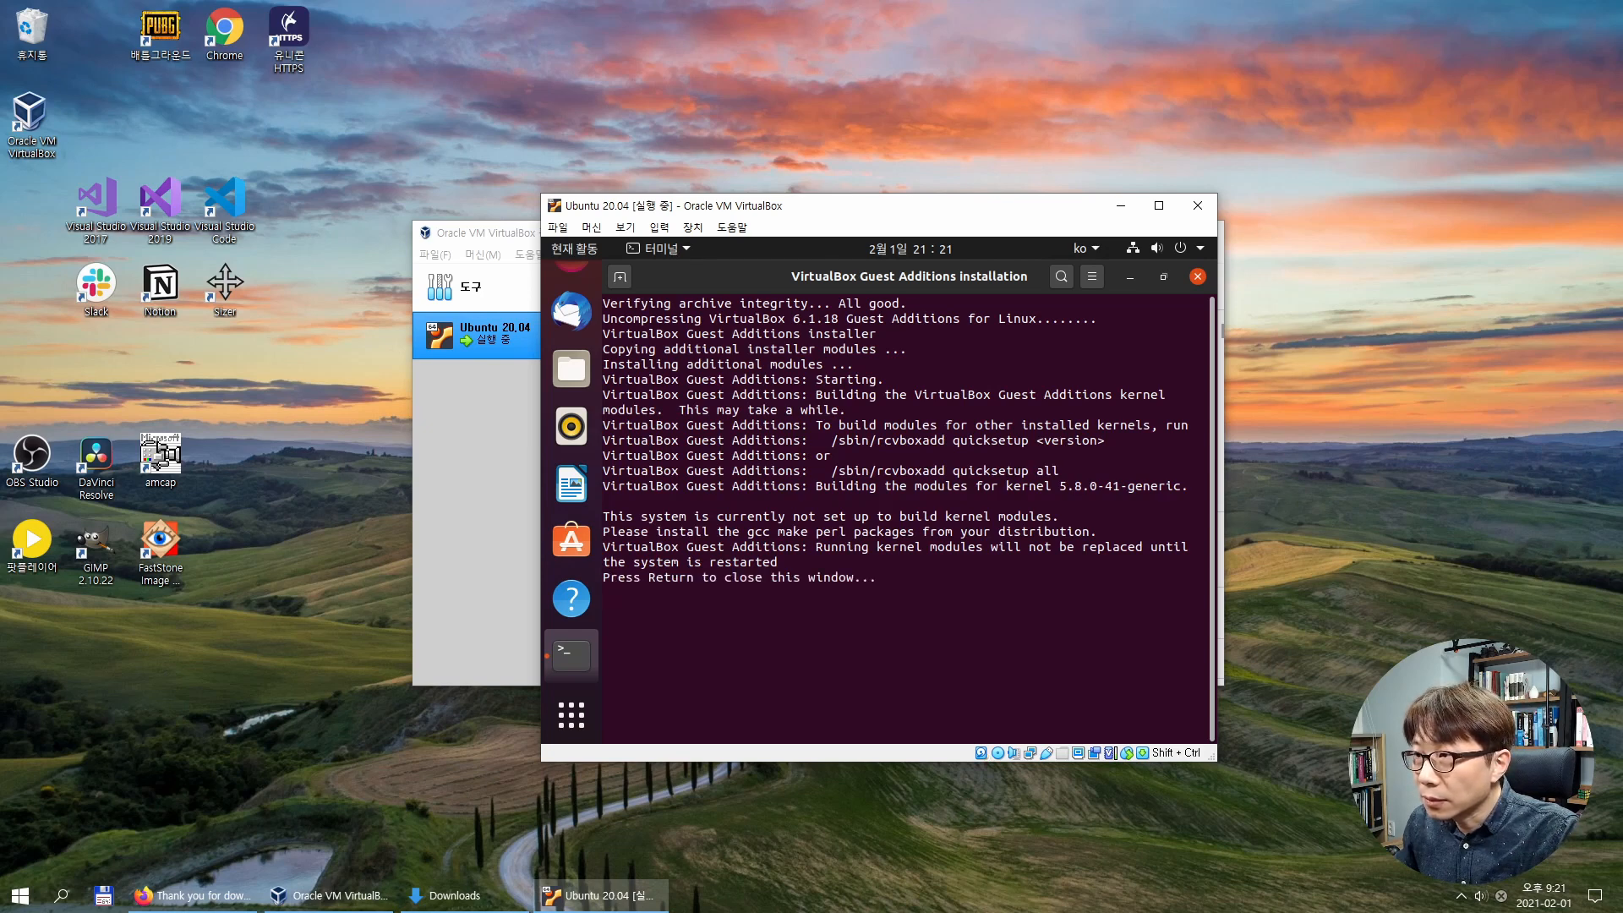
Read which packages the Guest Additions installer requires, close its terminal window, and eject the CD.
double_click(803, 516)
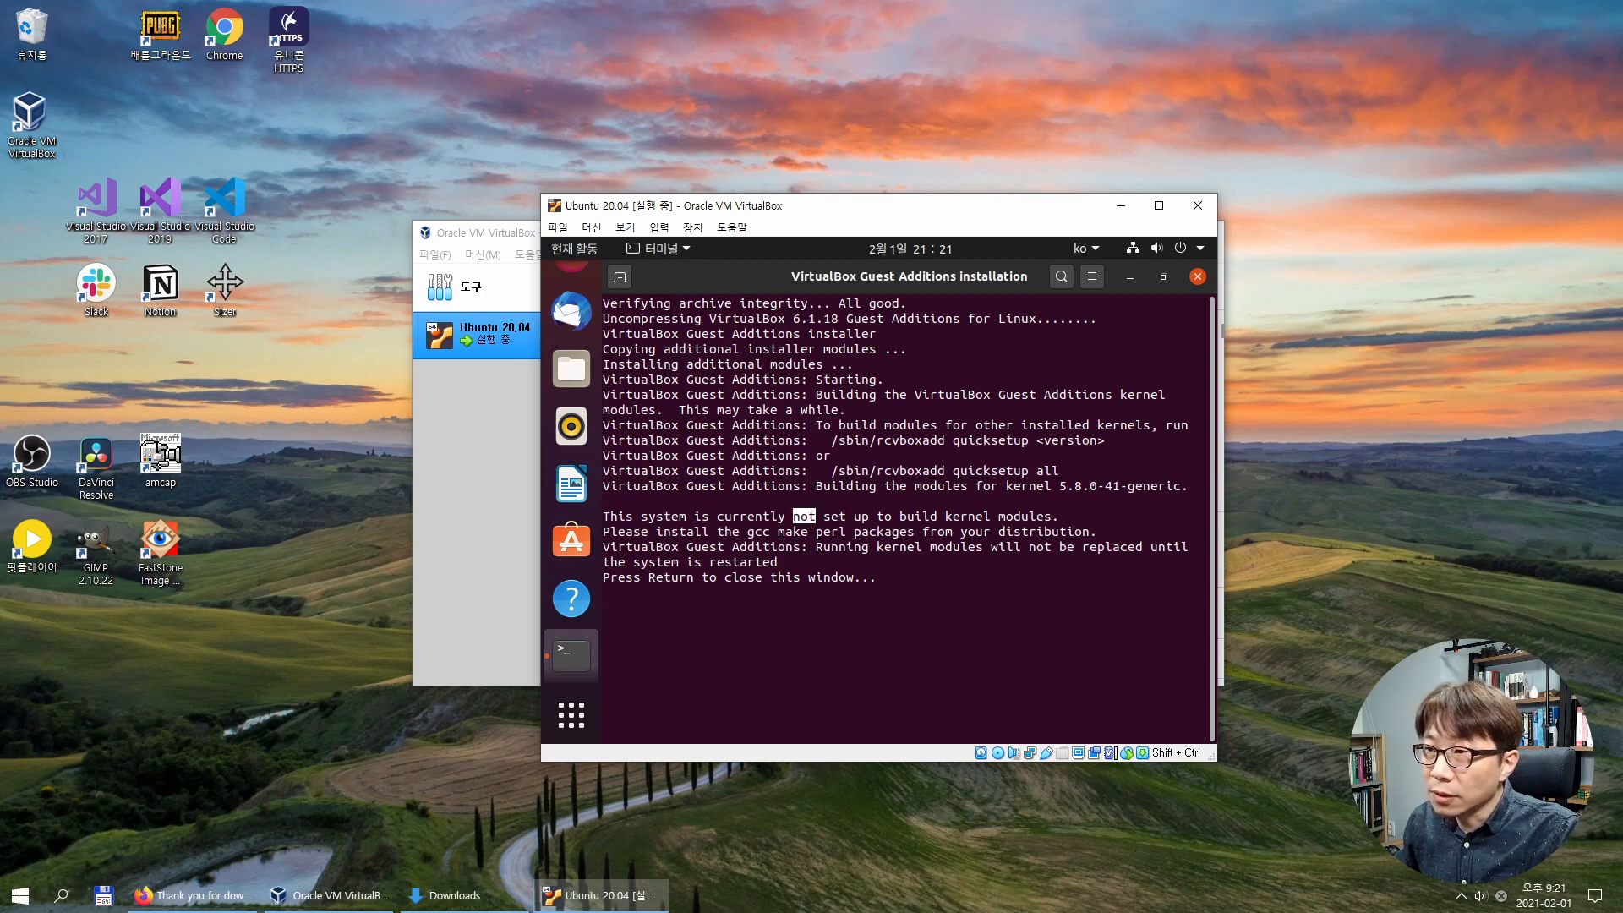
drag(753, 531, 854, 530)
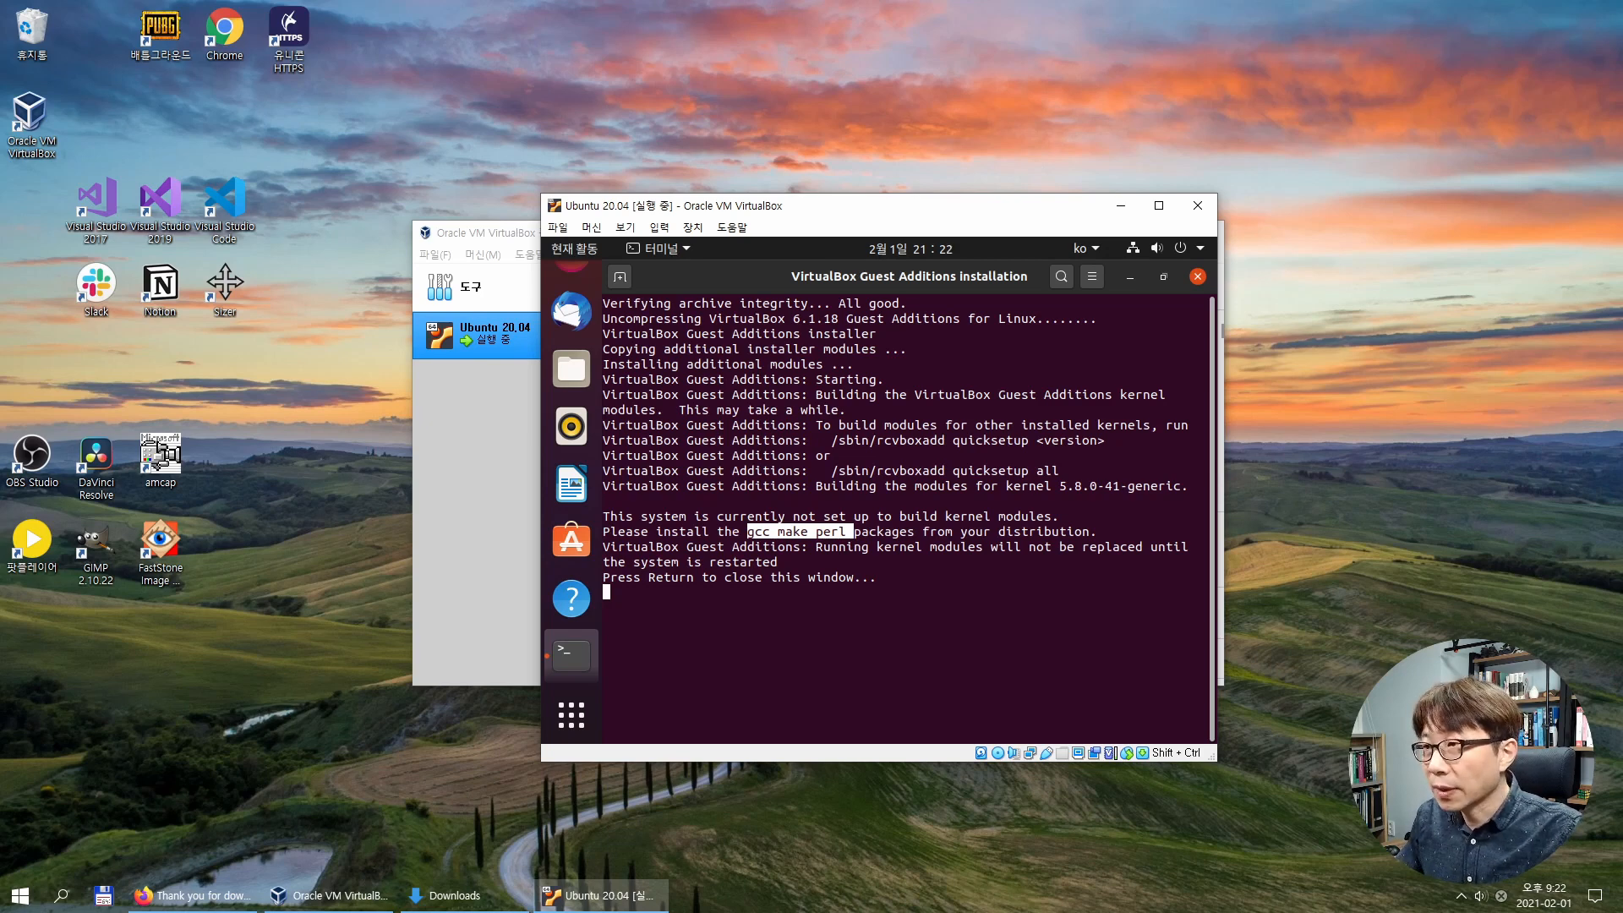
key(Return)
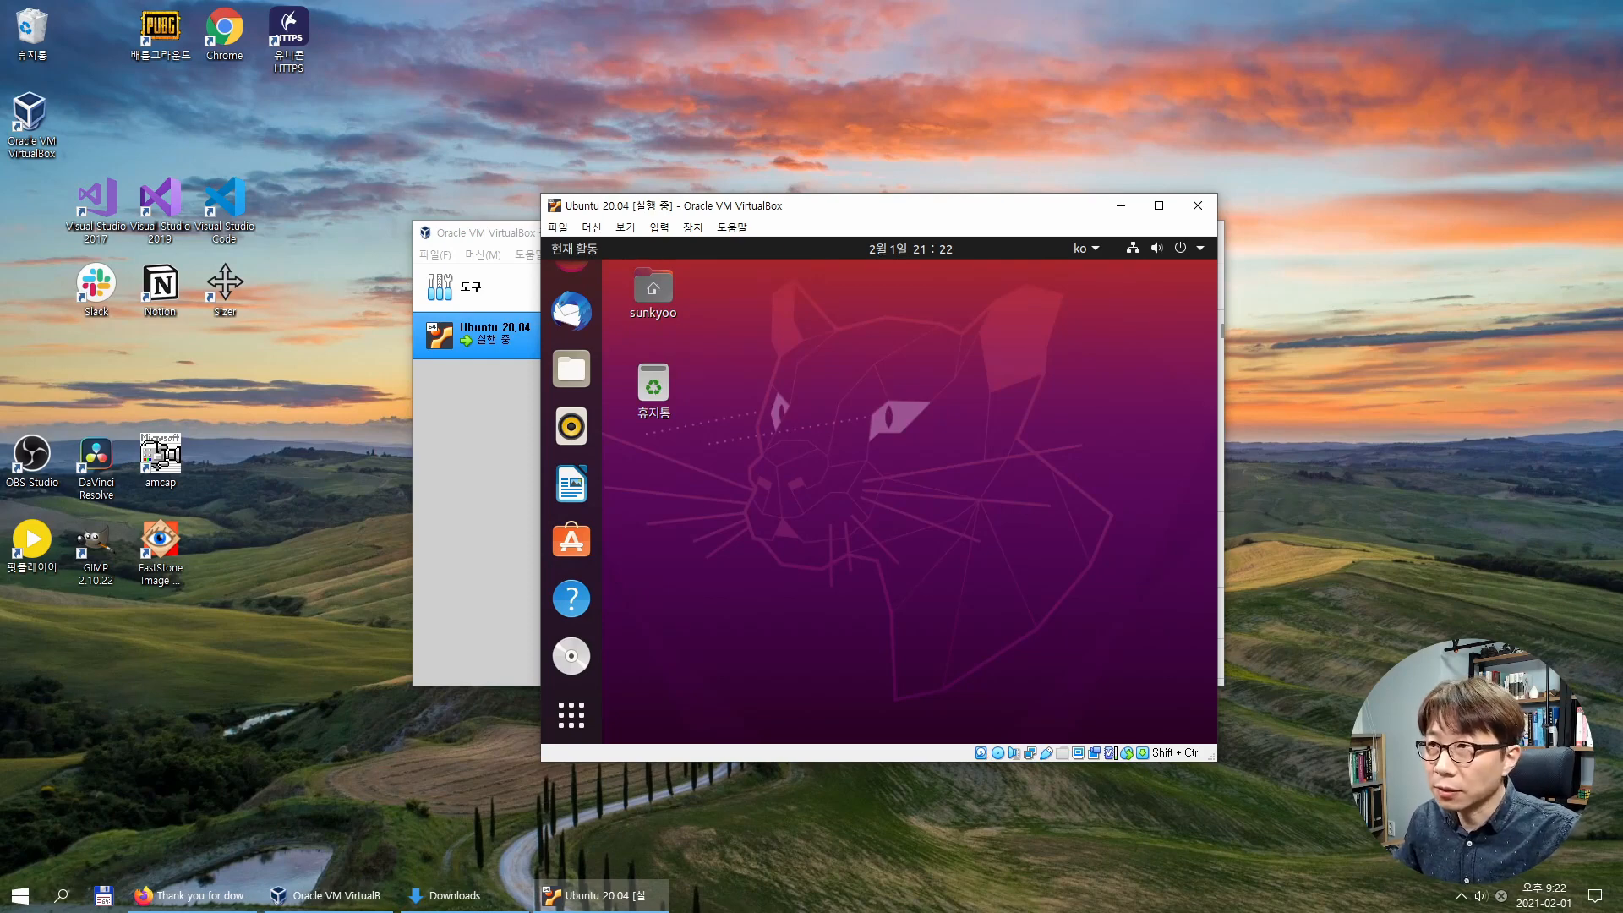
right_click(571, 655)
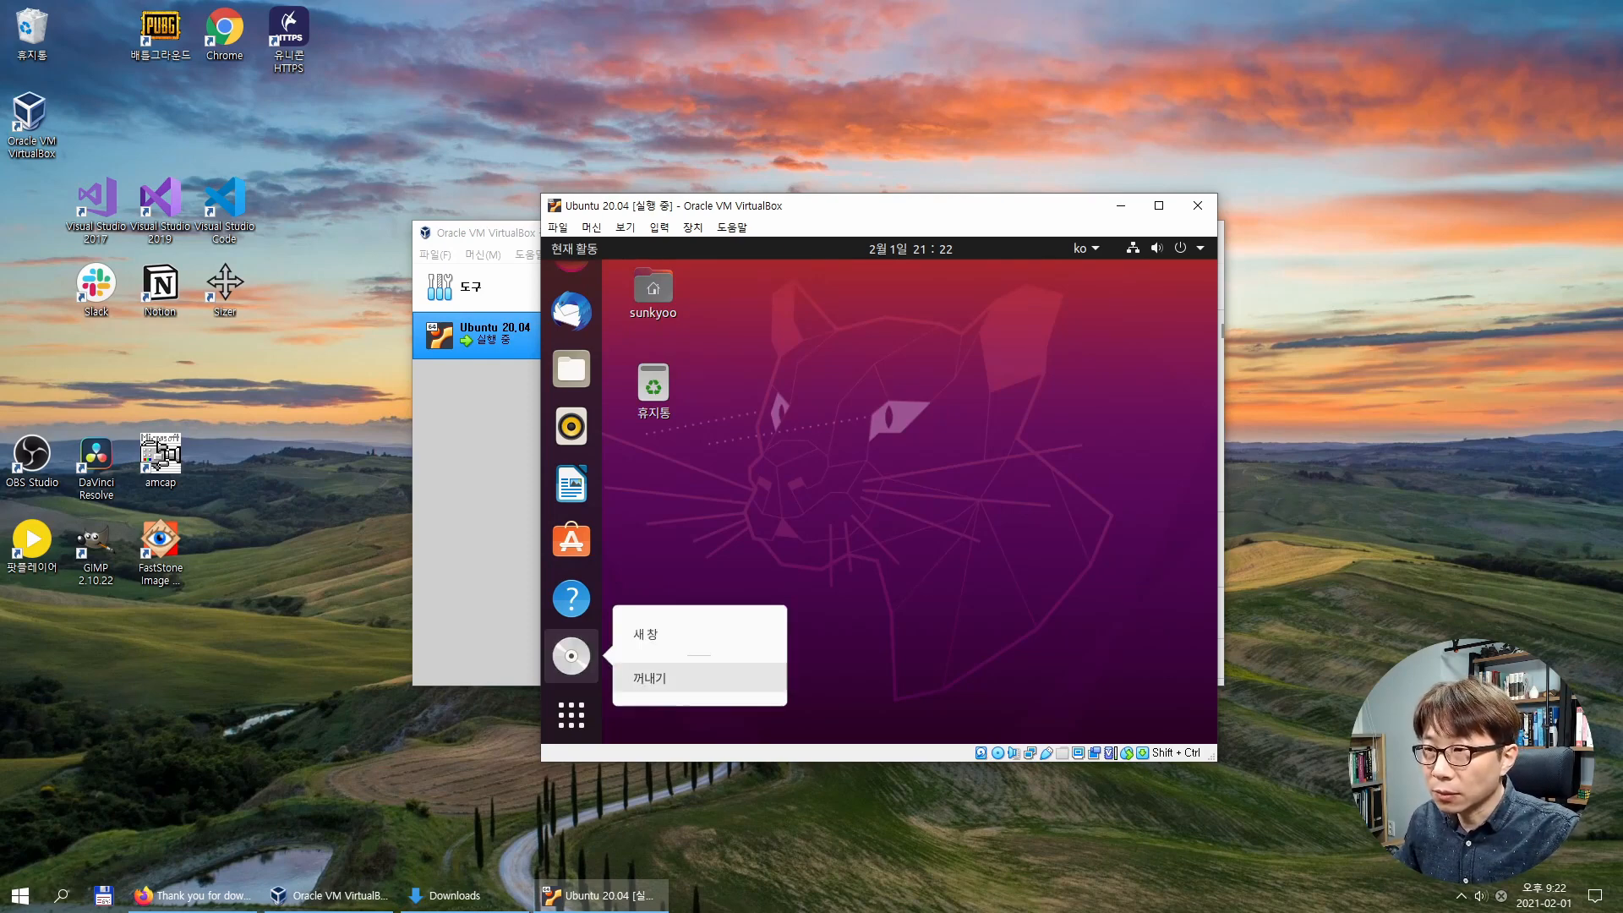
click(649, 678)
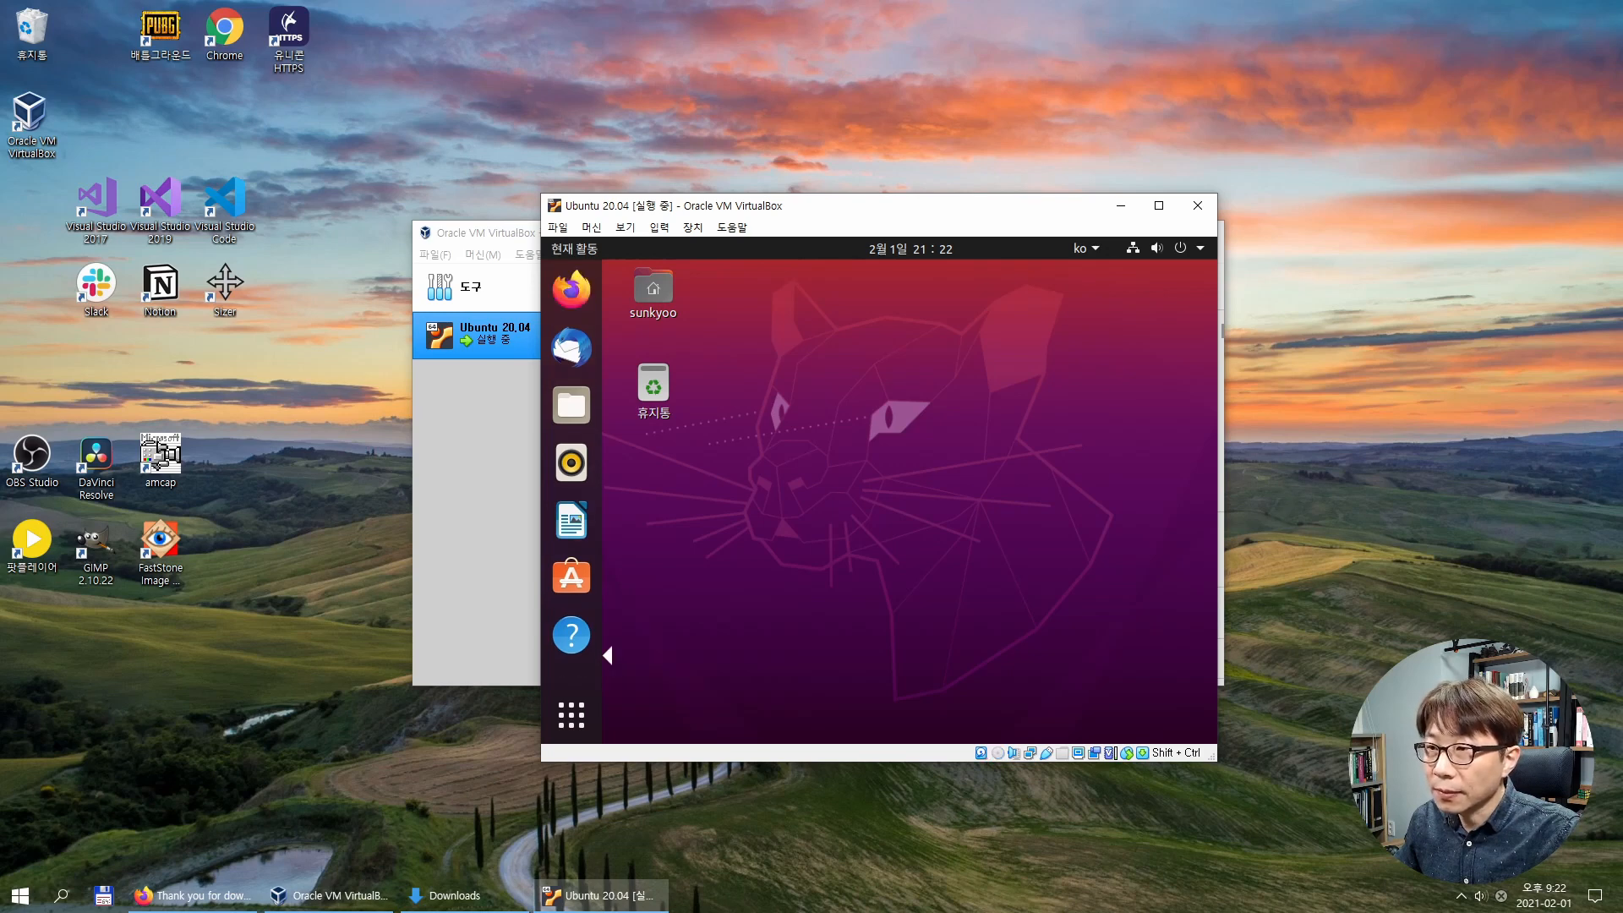
Locate the Terminal (터미널) in the list of all applications and close the list.
click(572, 715)
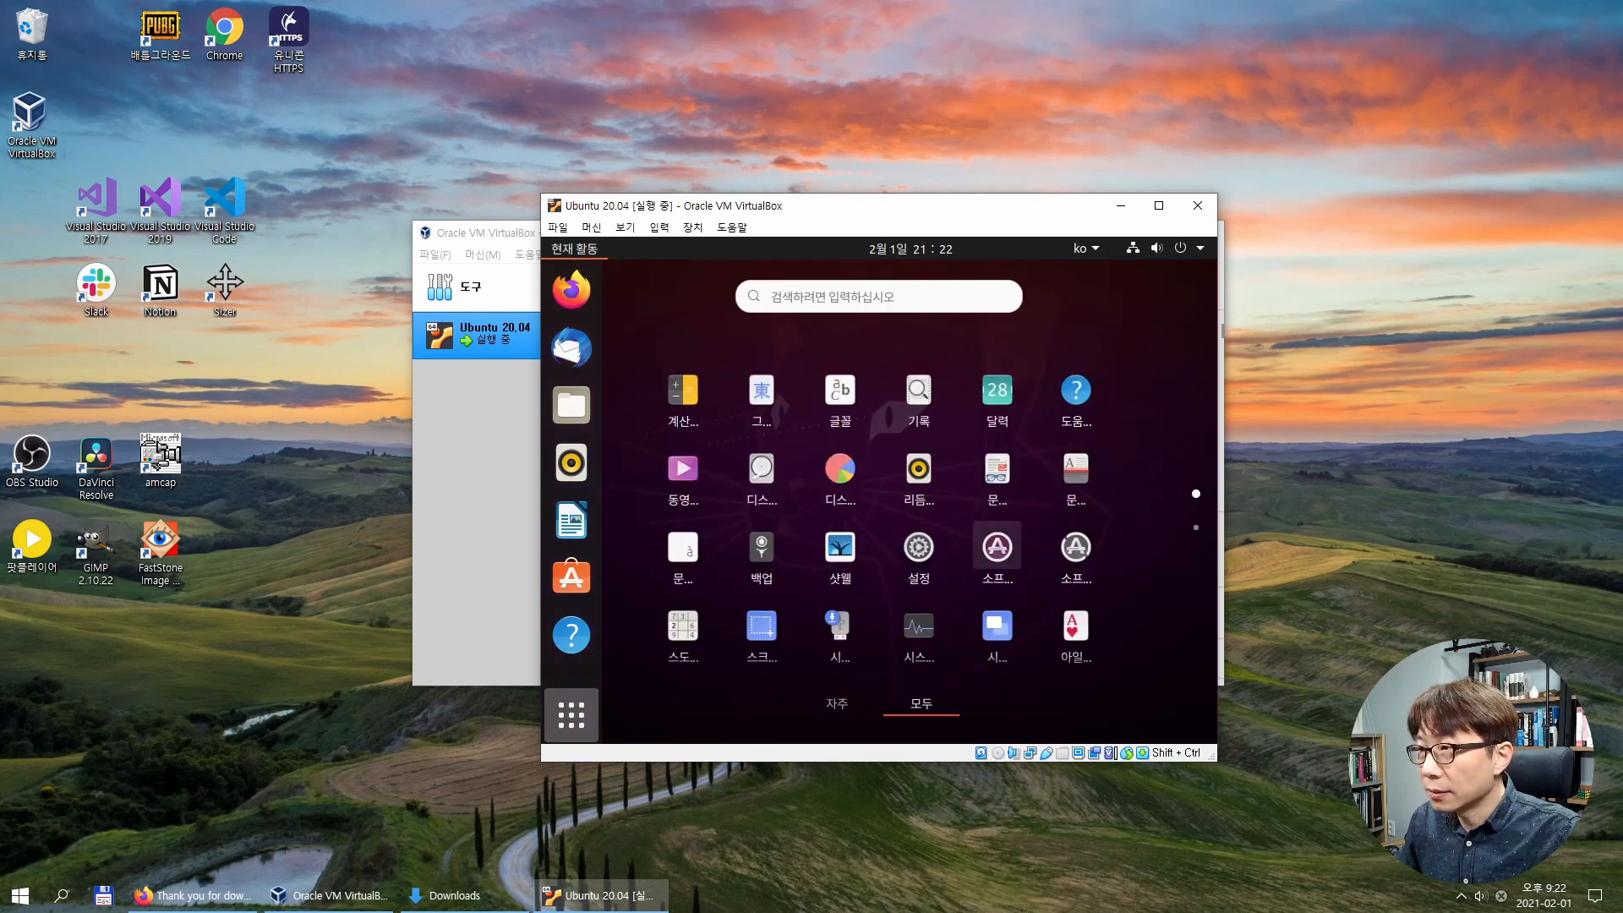
scroll(918, 626, down, 1)
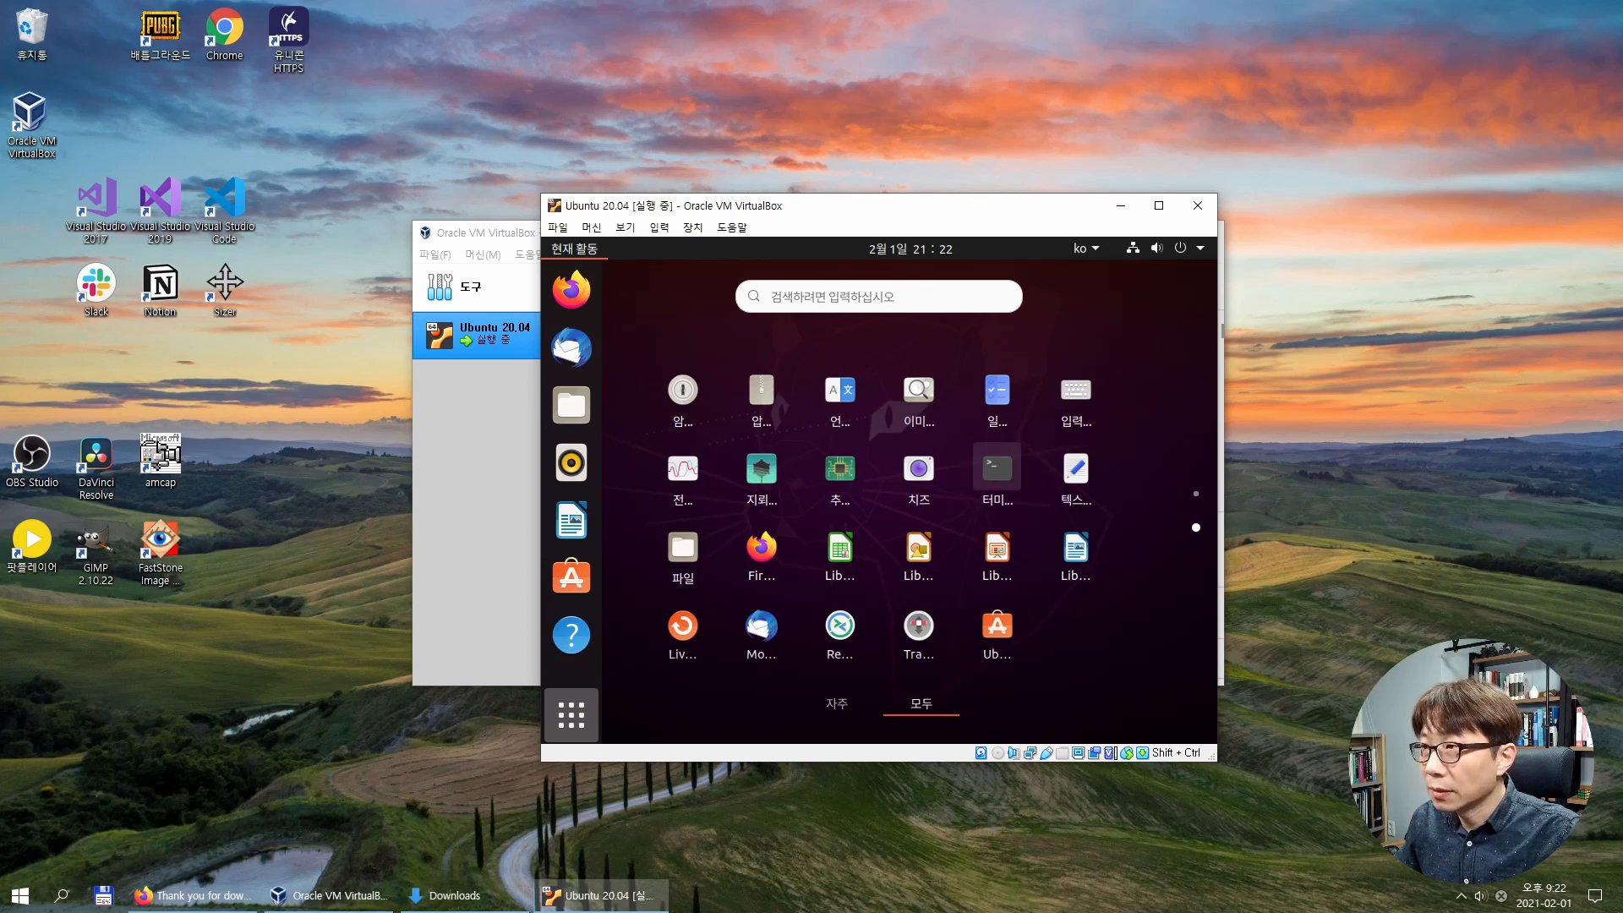
click(571, 714)
click(571, 714)
scroll(997, 469, down, 1)
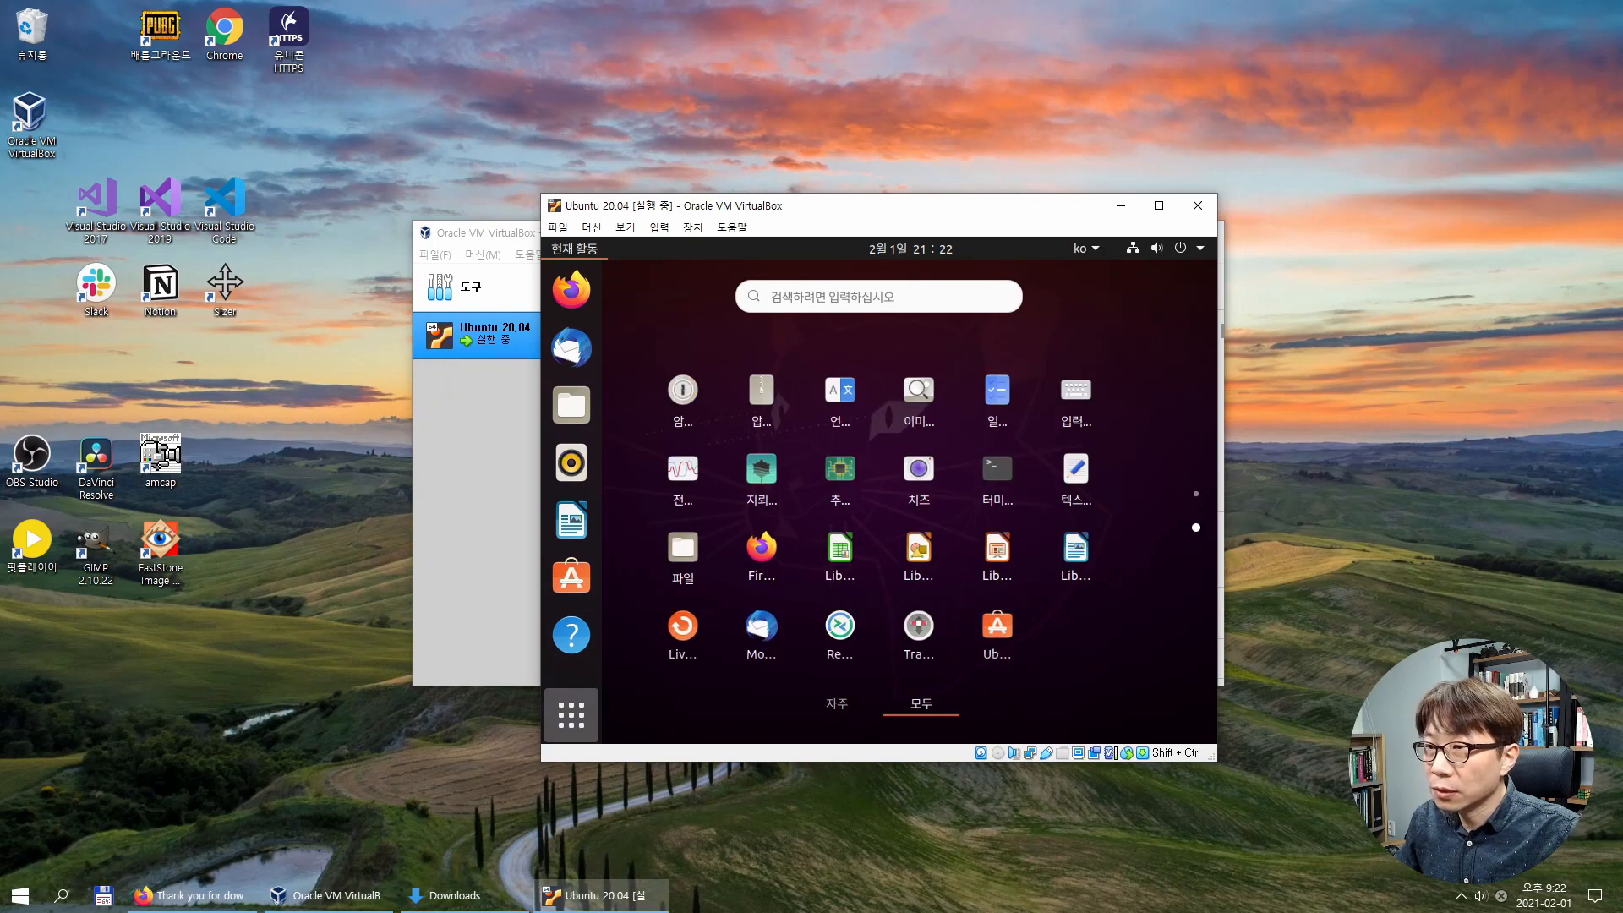
click(571, 714)
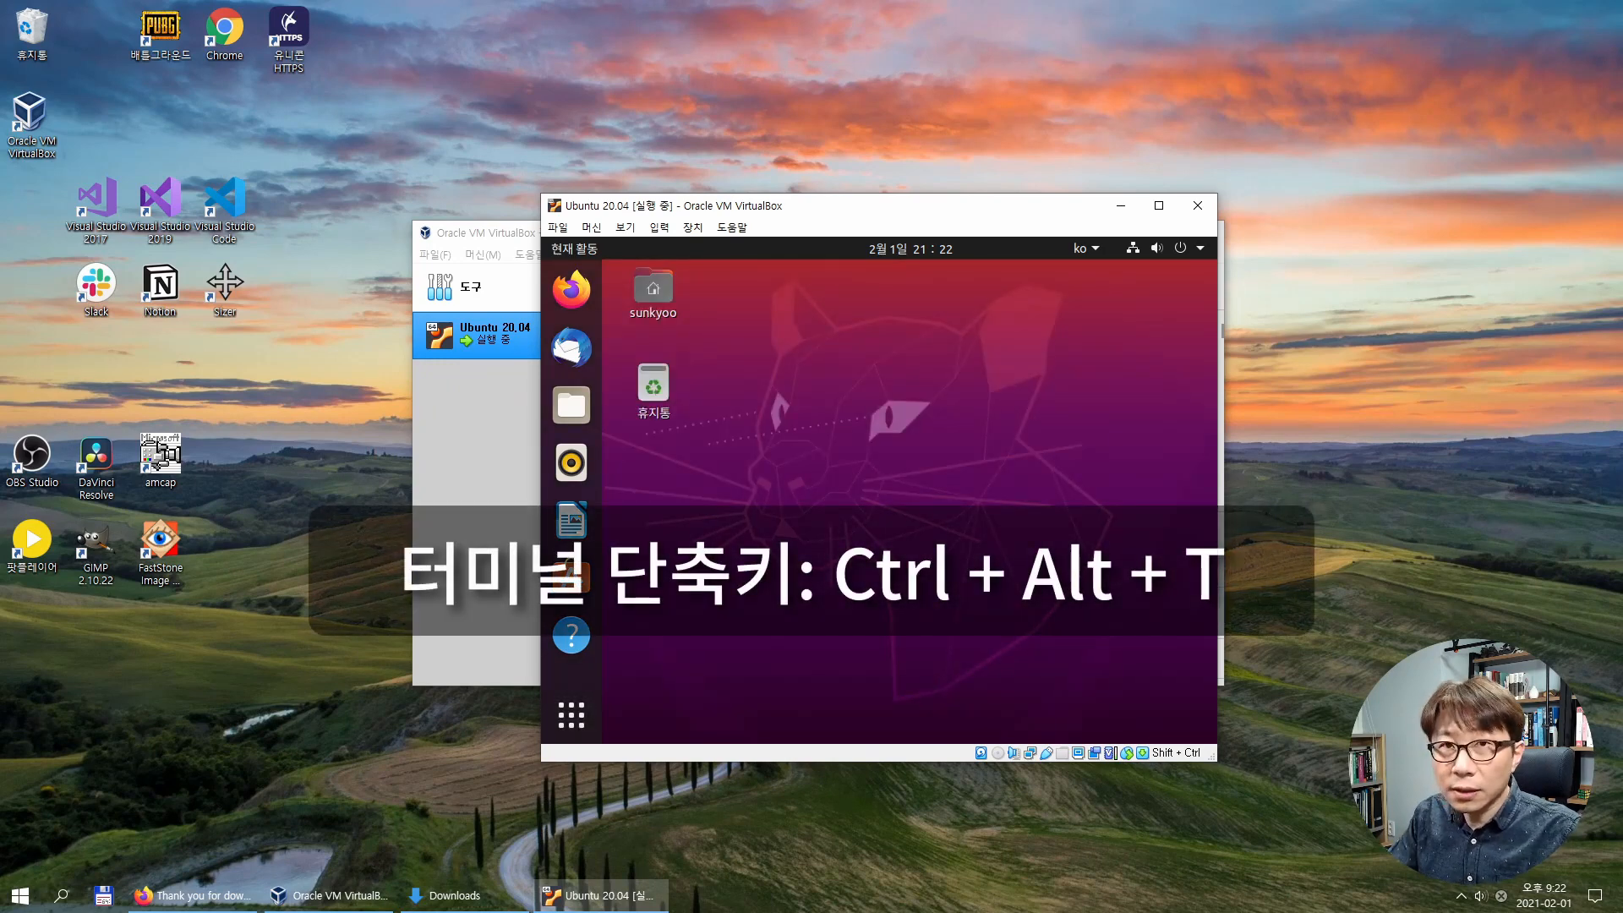
Open a terminal and run sudo apt install build-essential, entering the account password and approving the package installation.
key(ctrl+alt+t)
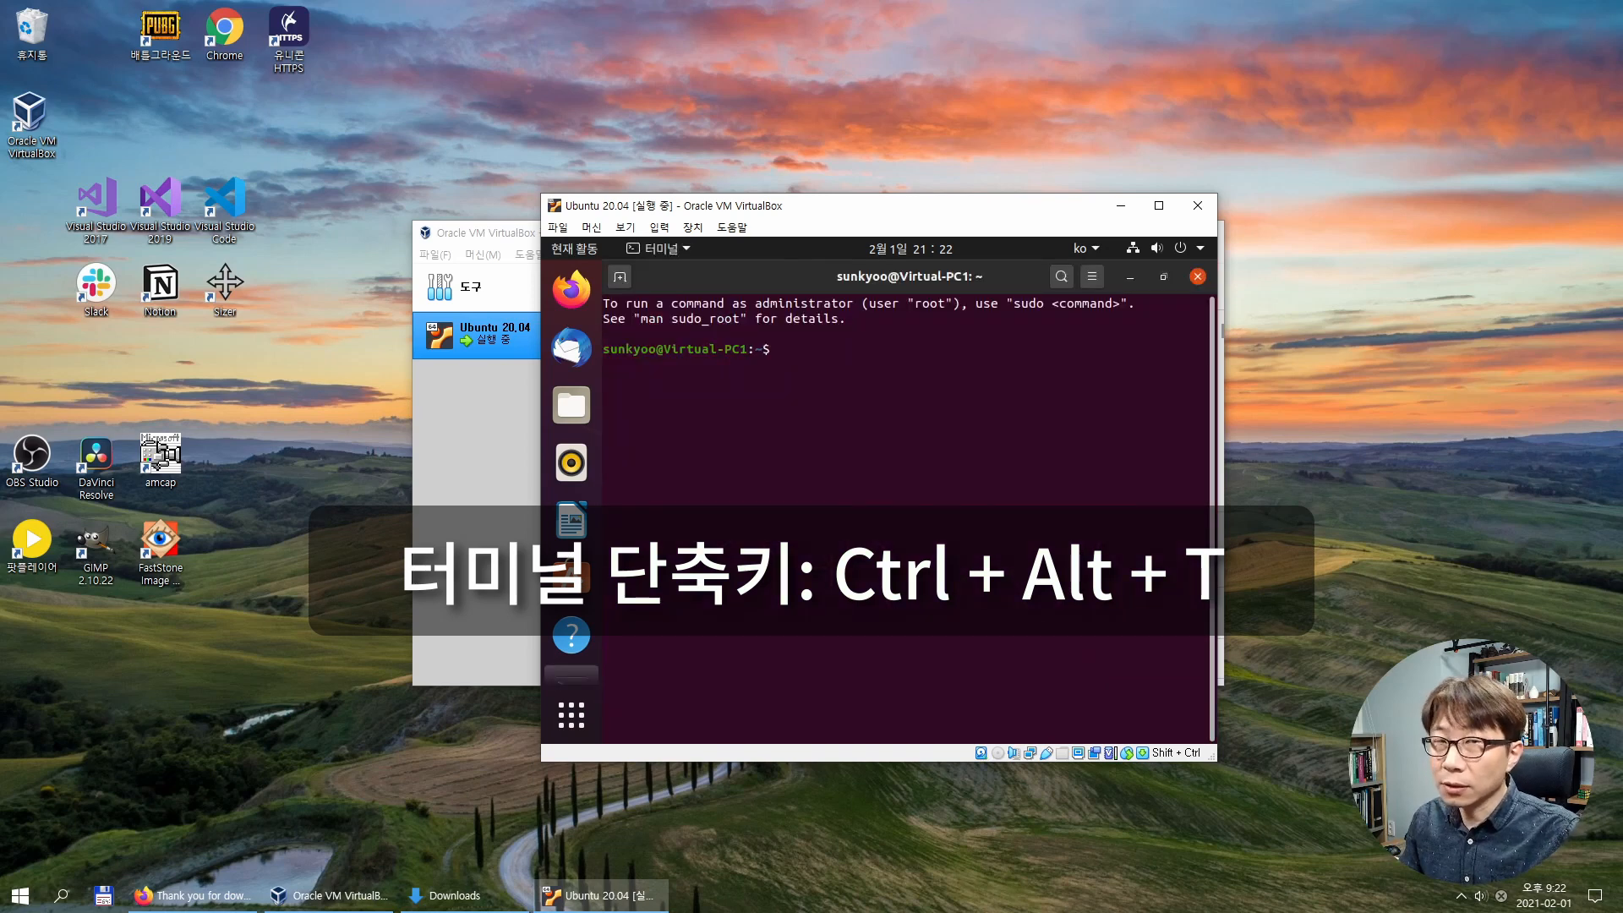
text(sudo apt install)
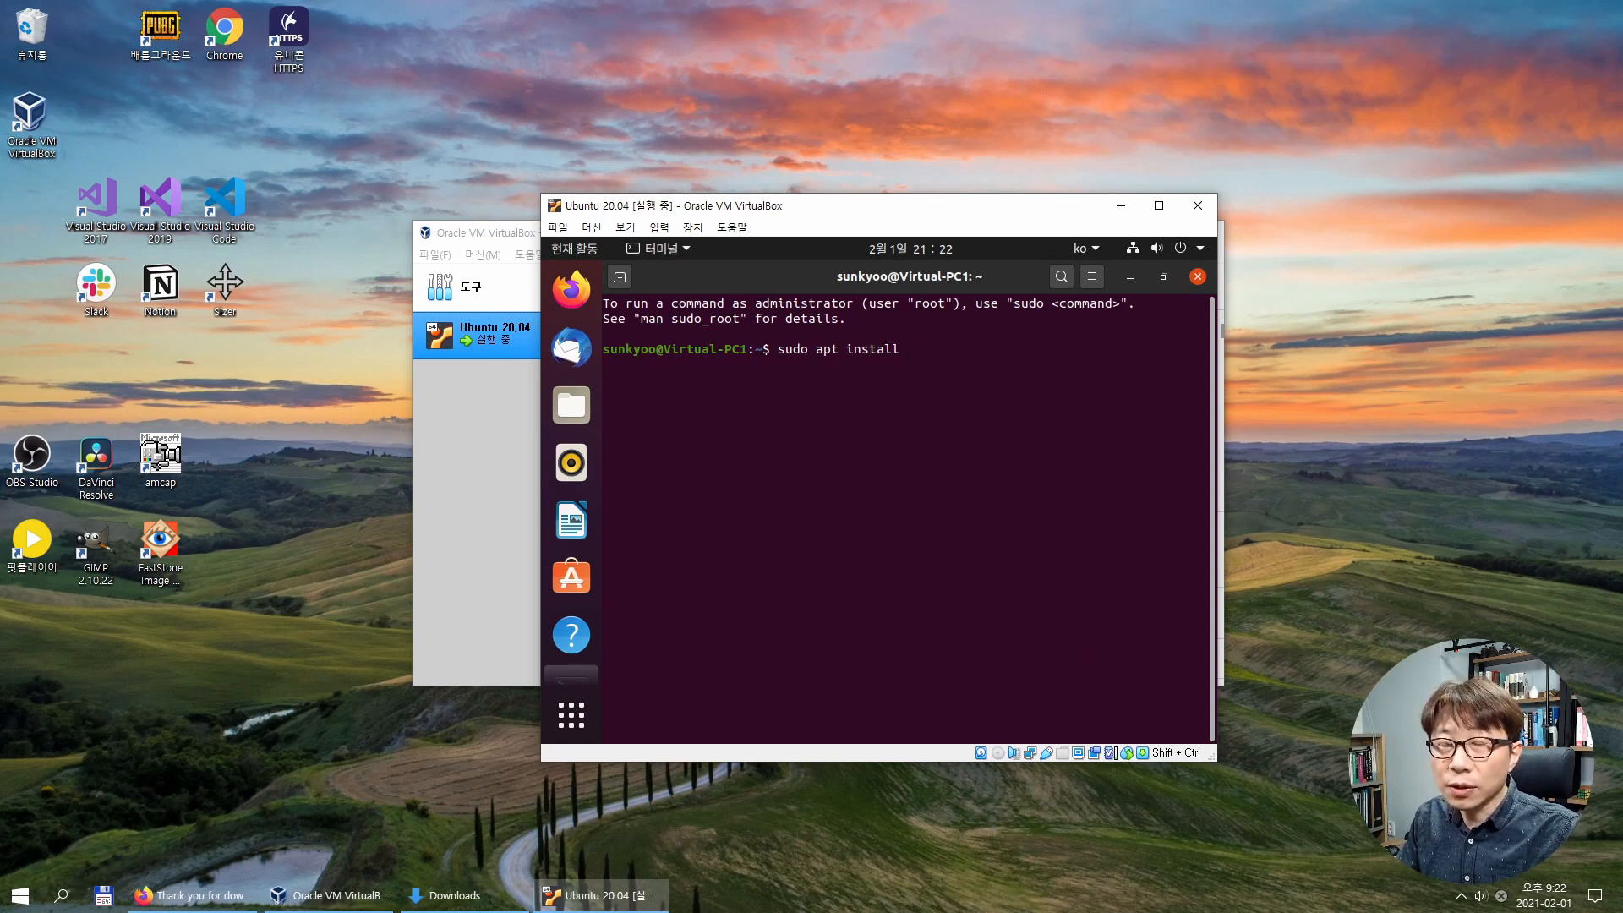
text(build-essential)
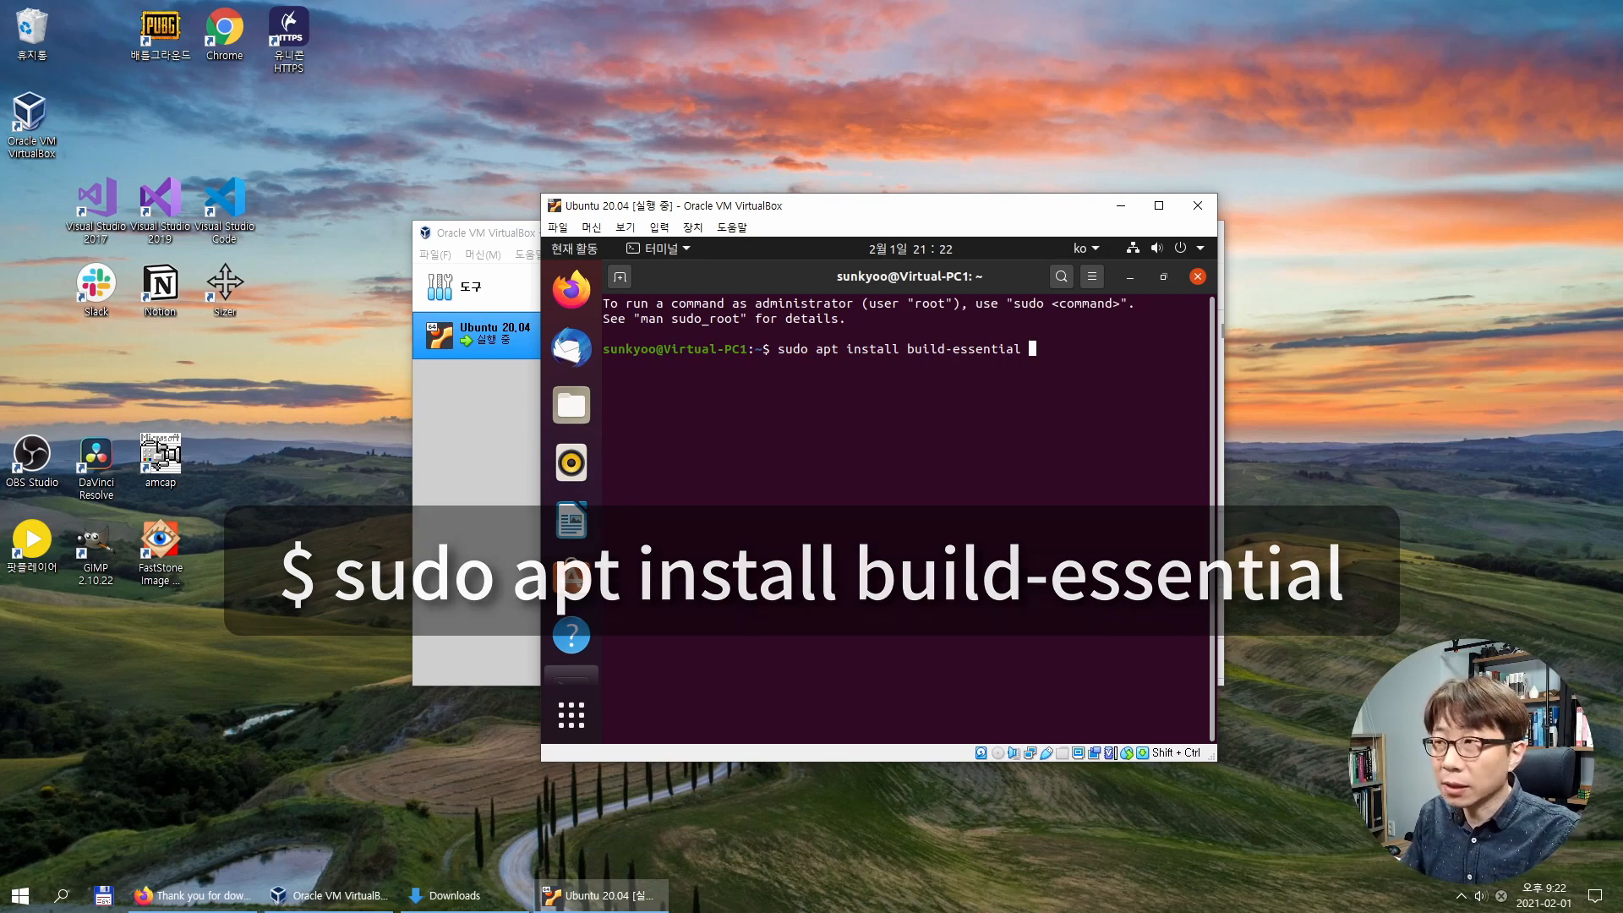
key(Return)
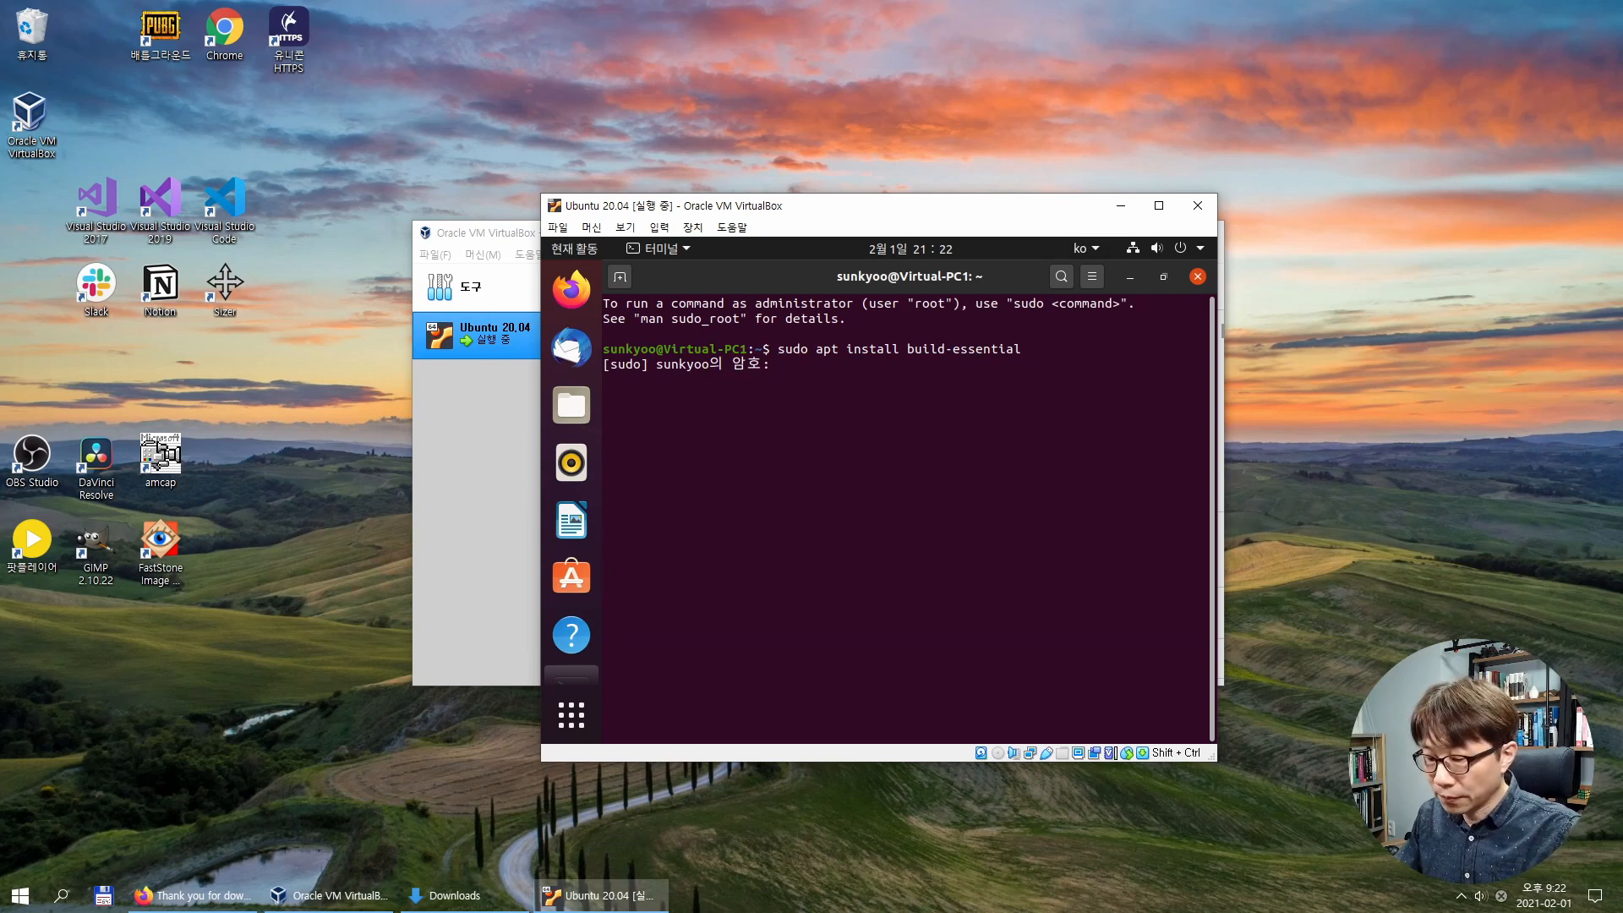
key(Return)
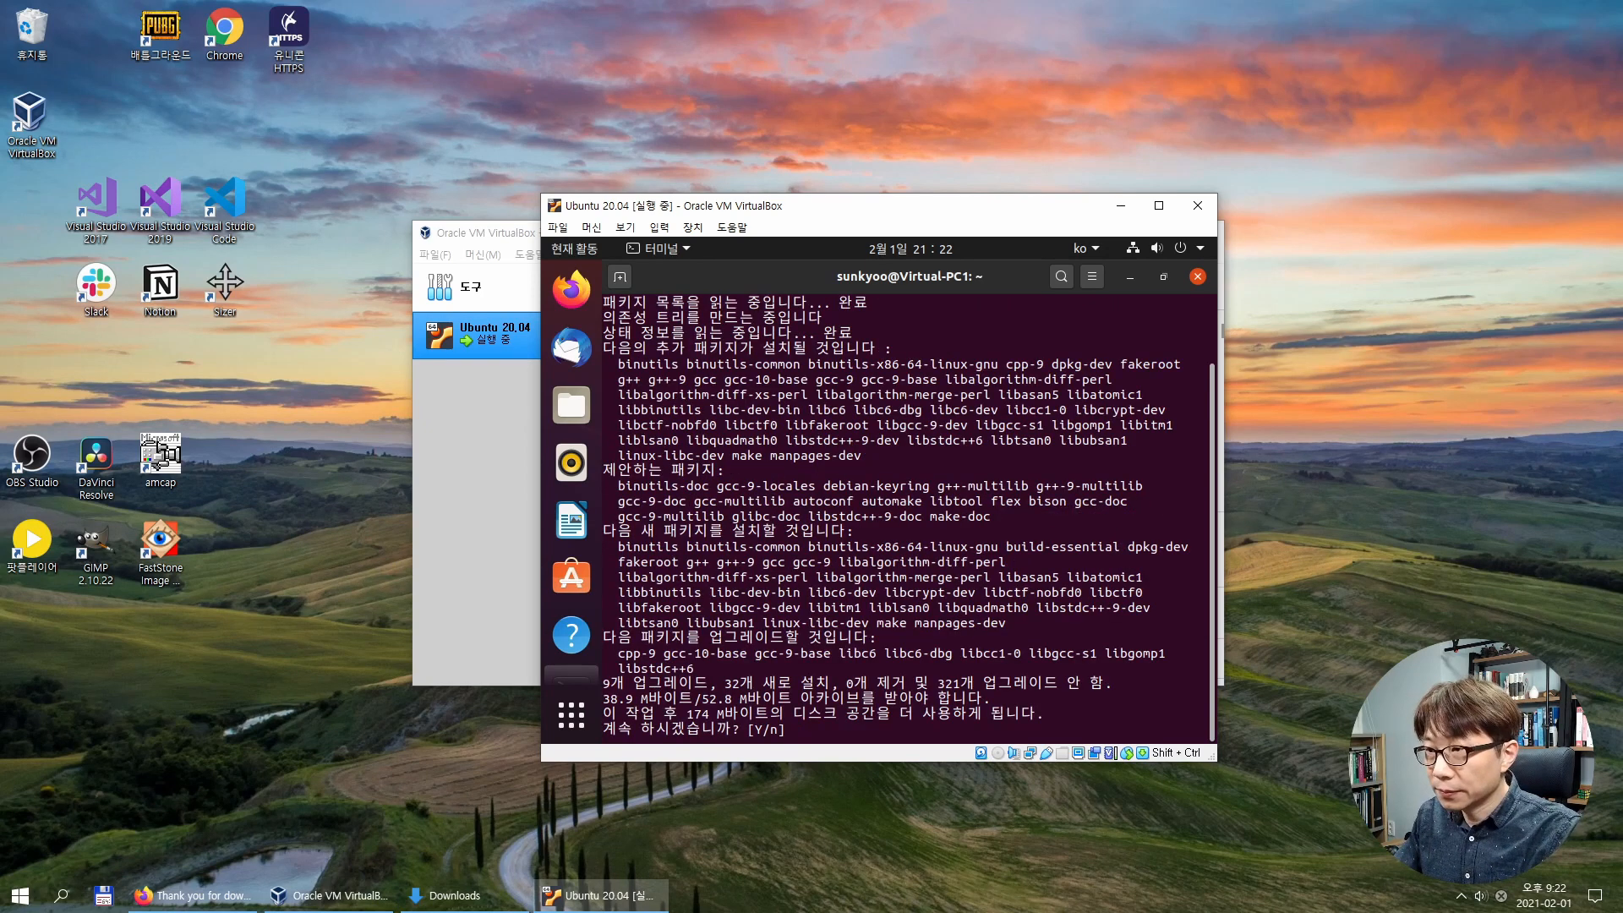
key(Return)
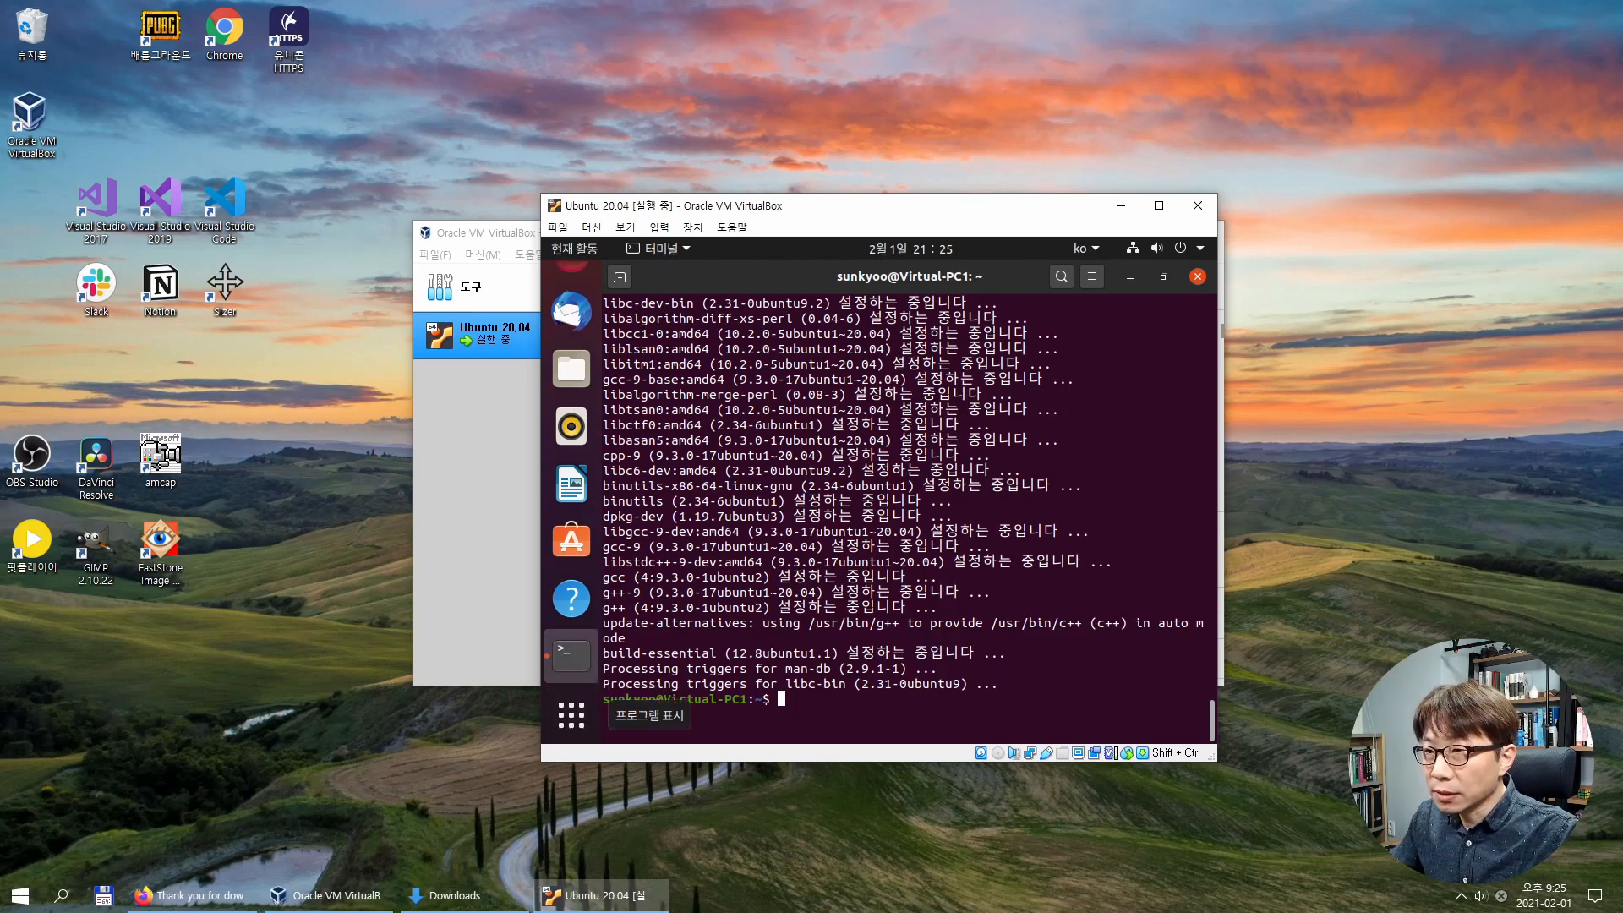
Insert the Guest Additions CD image and run its installer, authenticating with the account password and closing its terminal window once it ends.
click(692, 226)
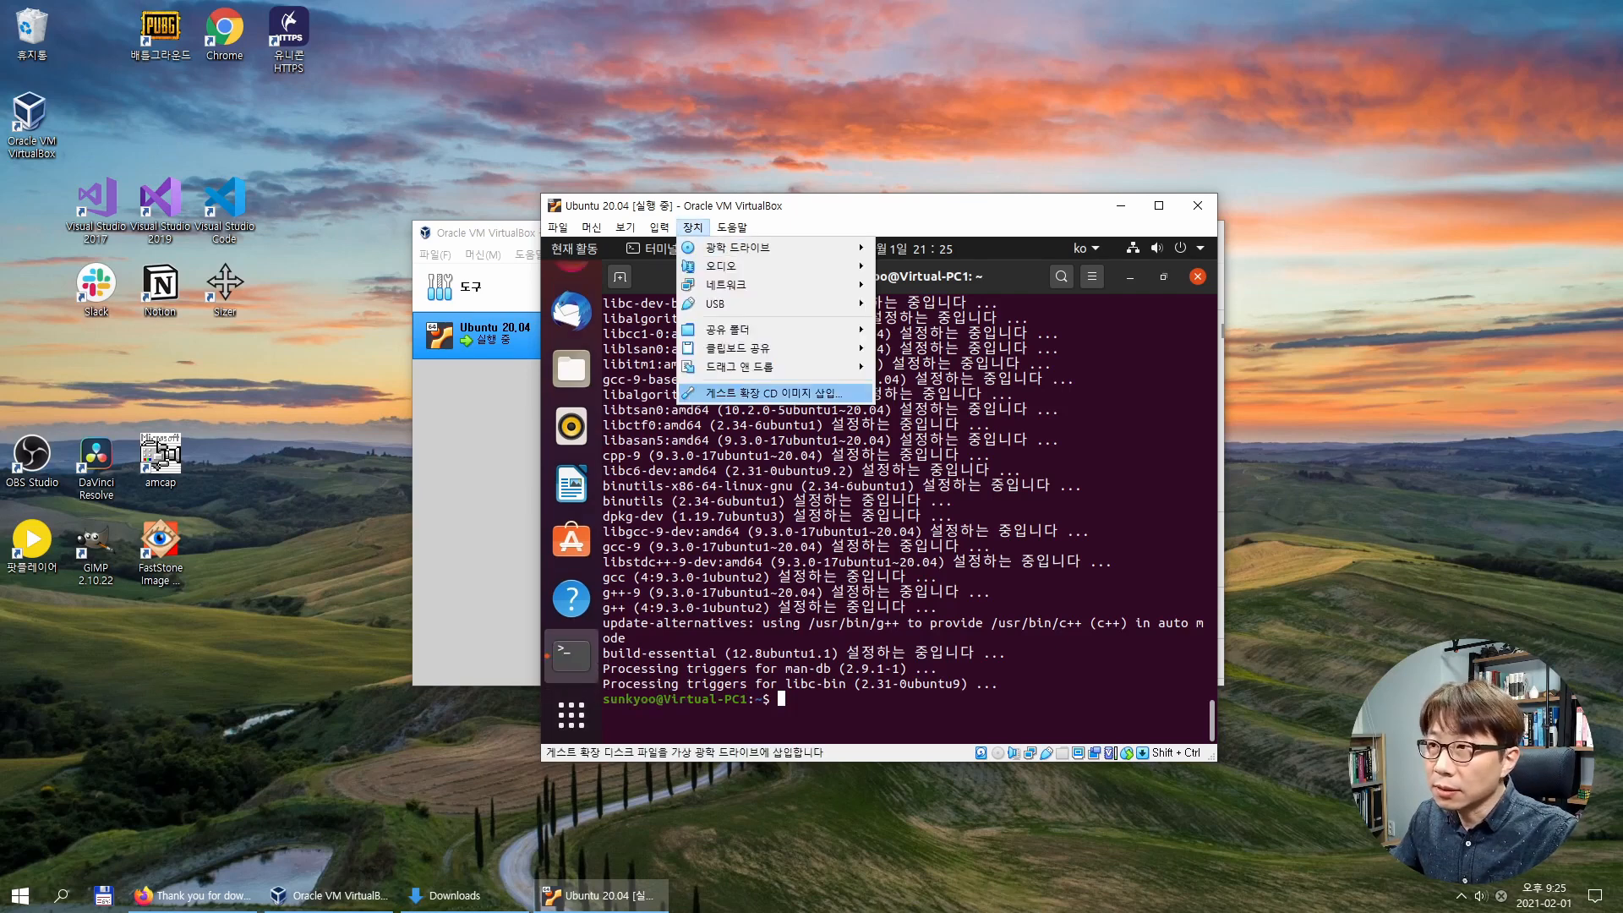
click(773, 393)
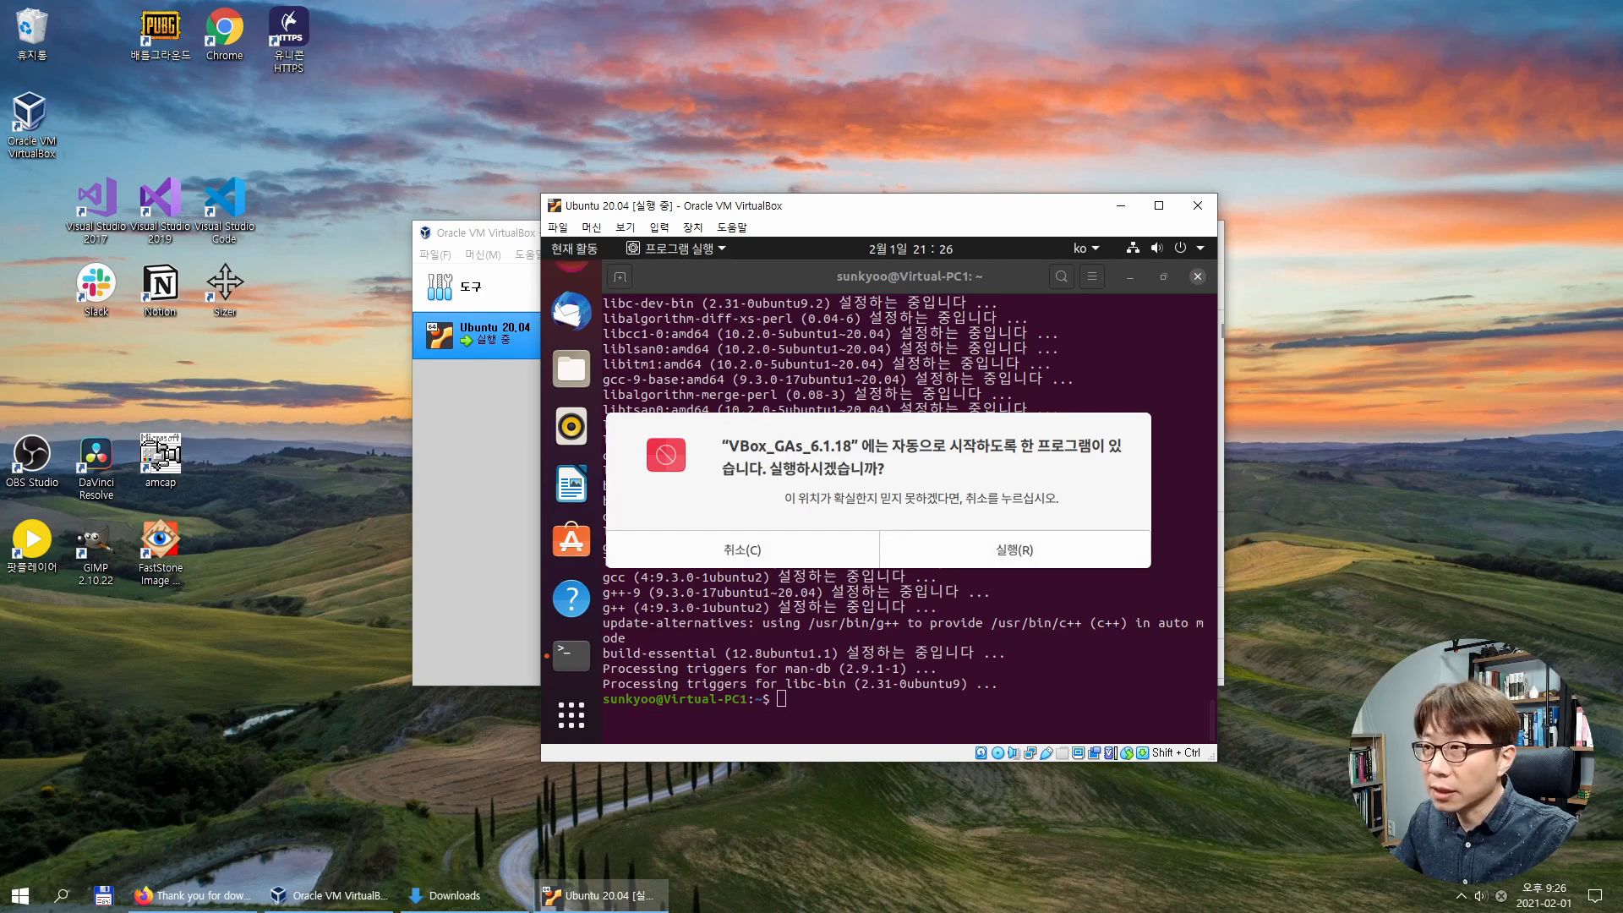
click(1014, 549)
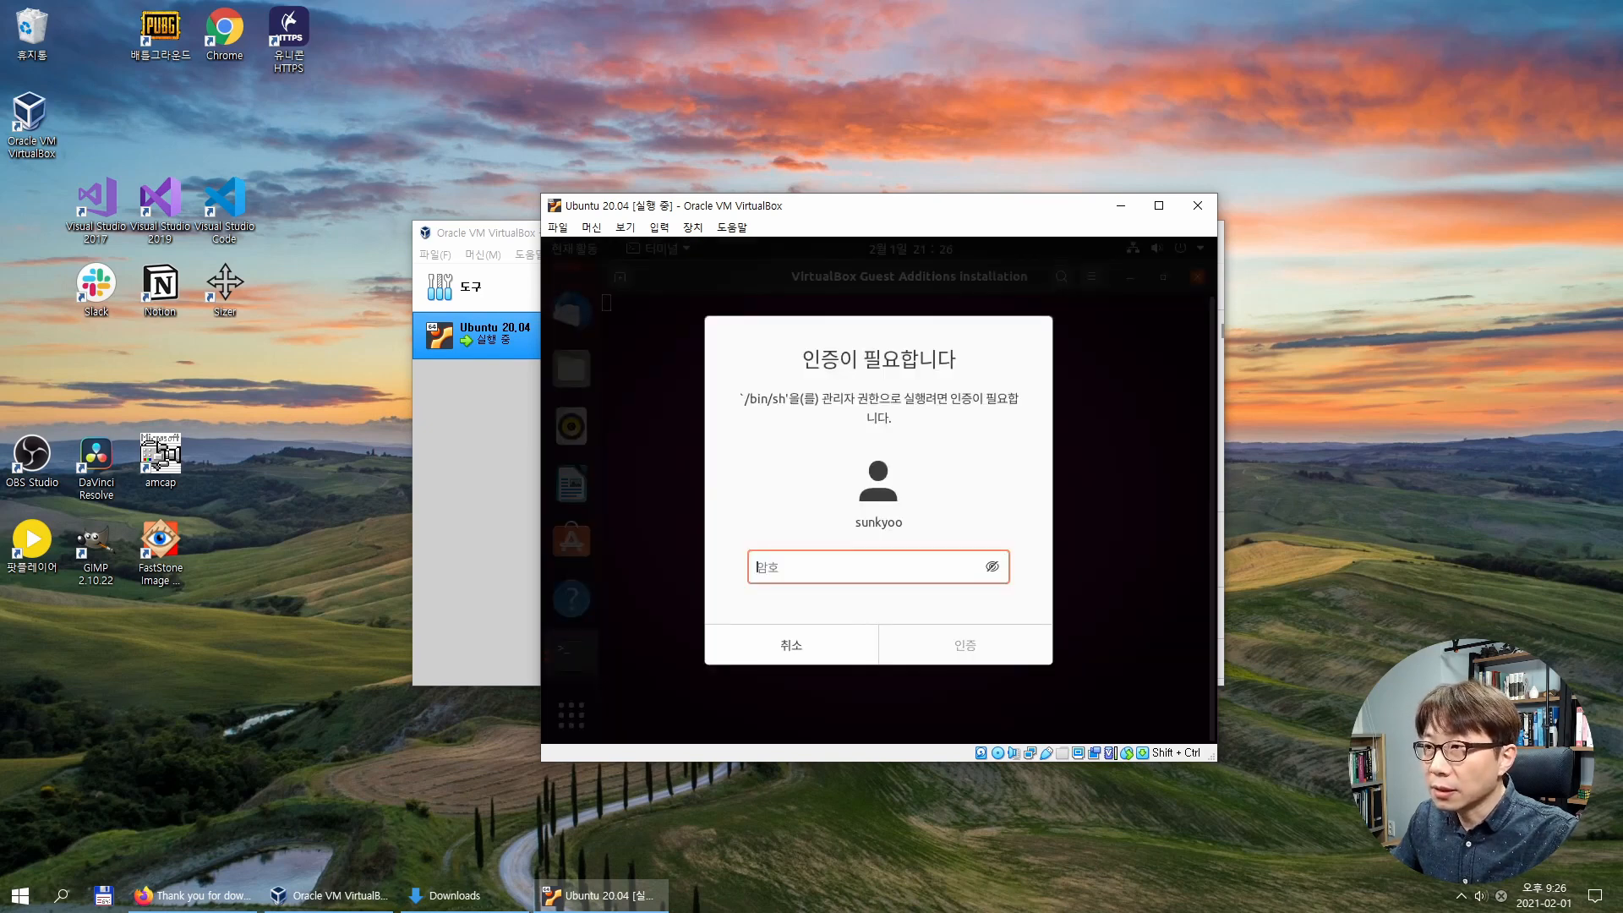
text(****)
key(Return)
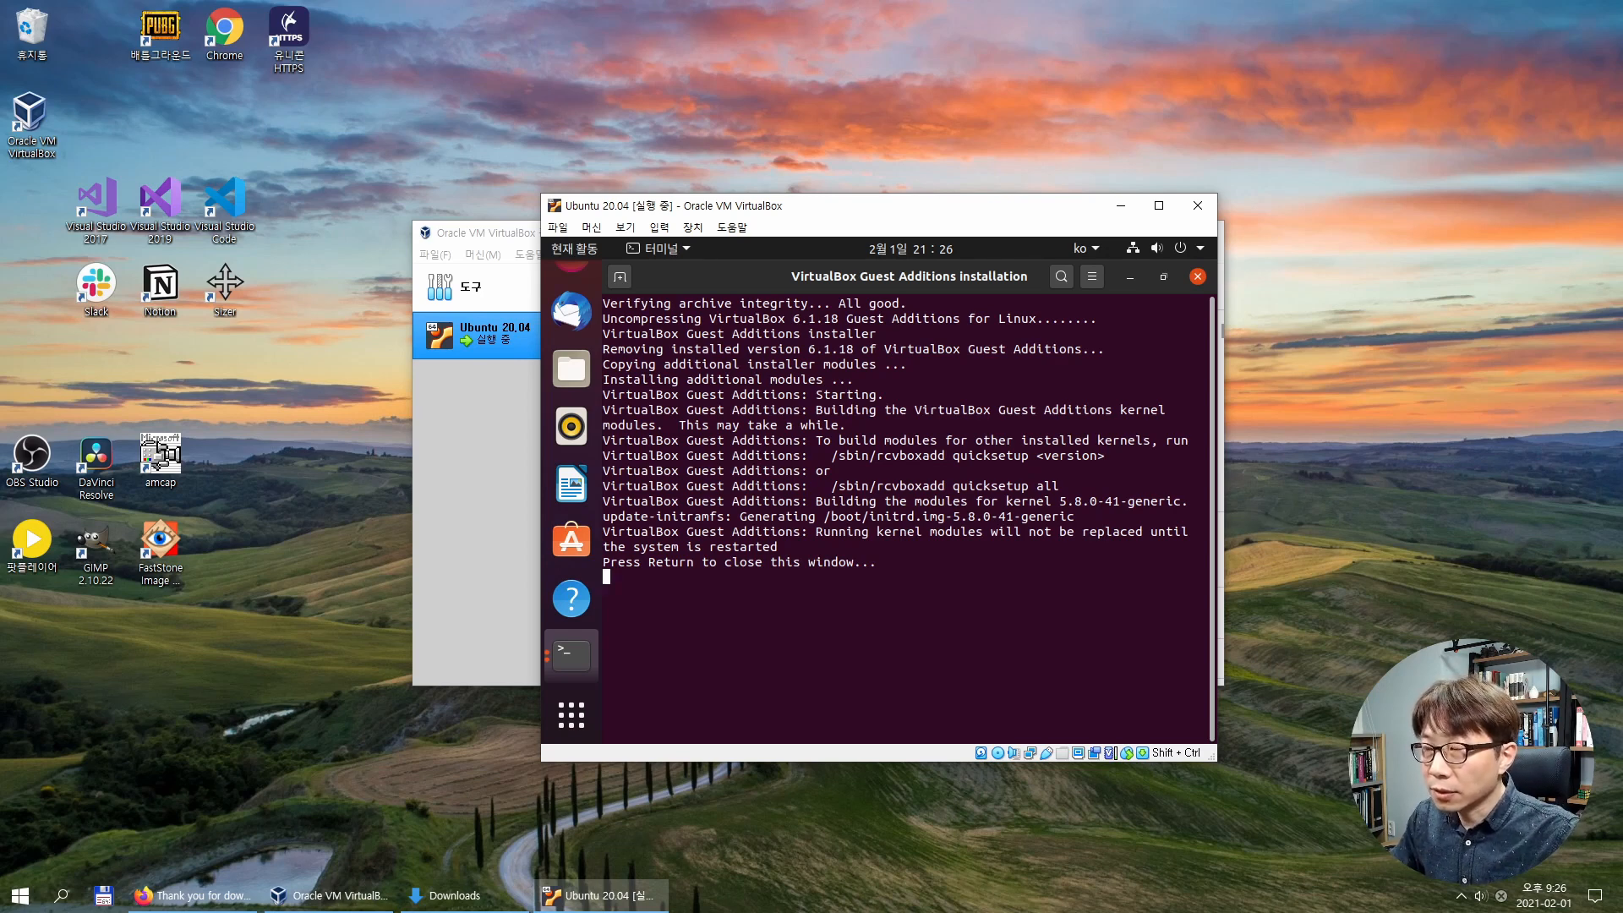
key(Return)
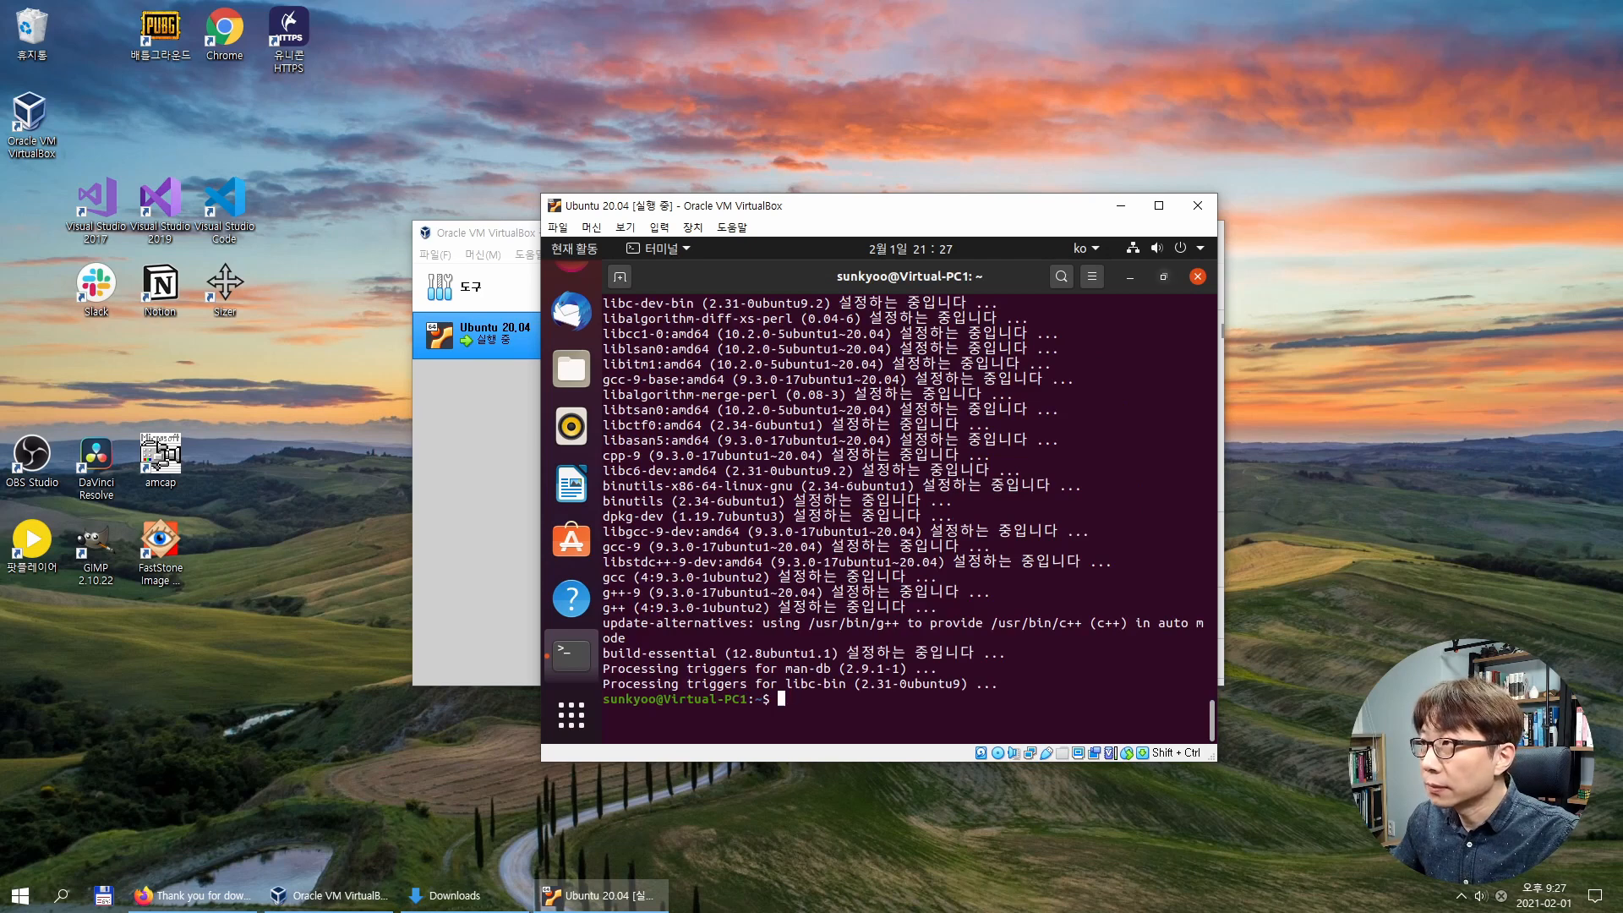
Restart the Ubuntu virtual machine and log back in with the account password.
click(1181, 249)
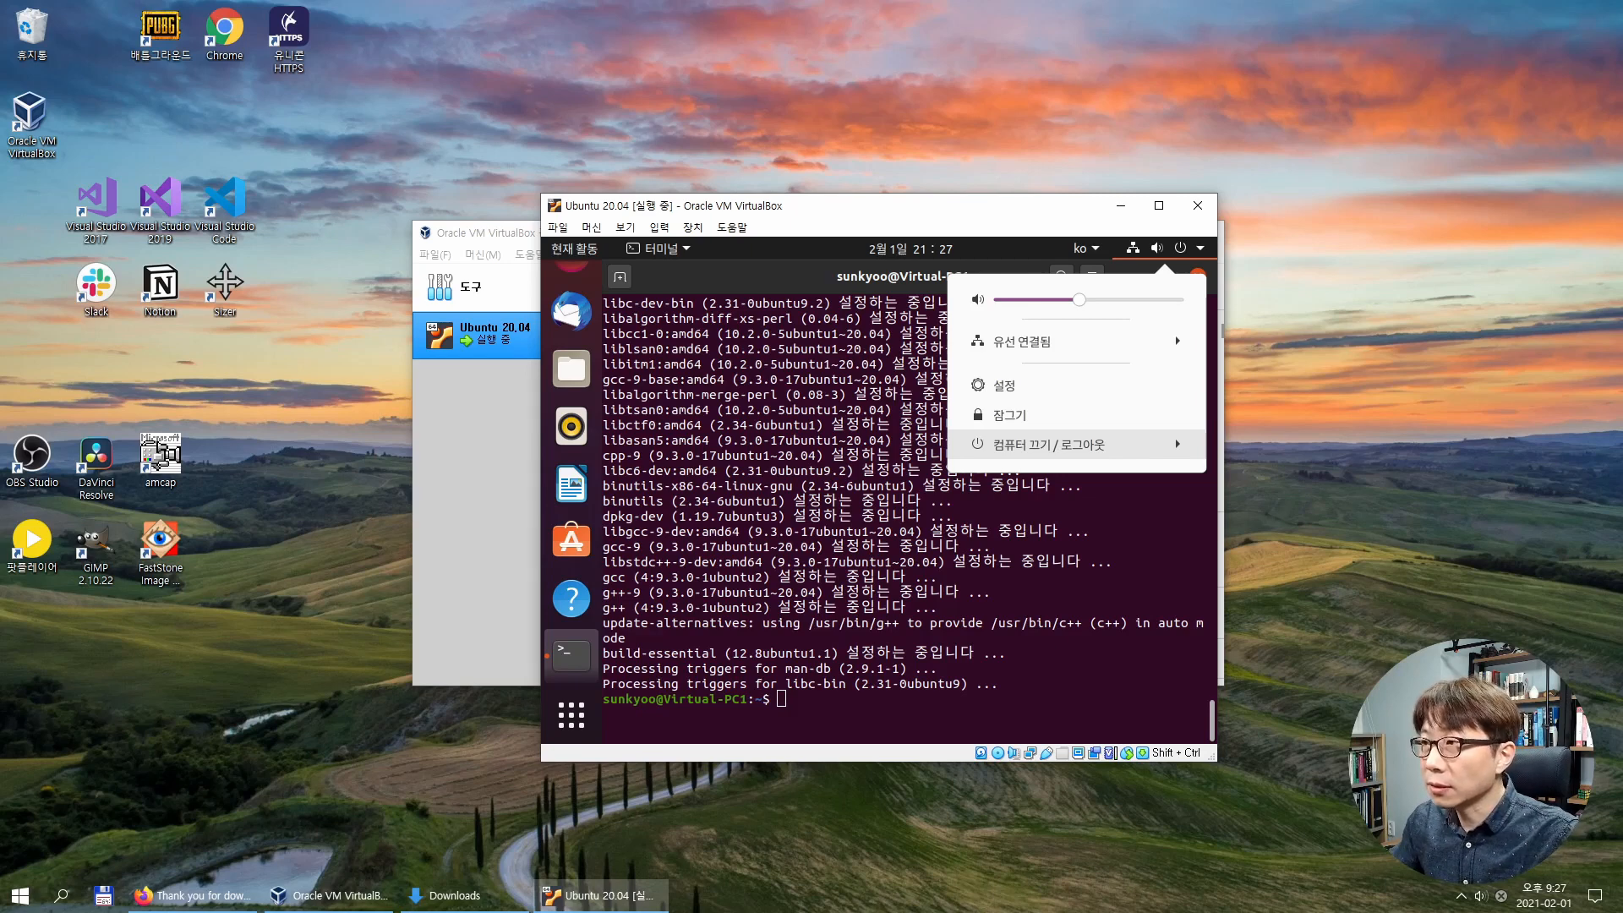
click(1076, 445)
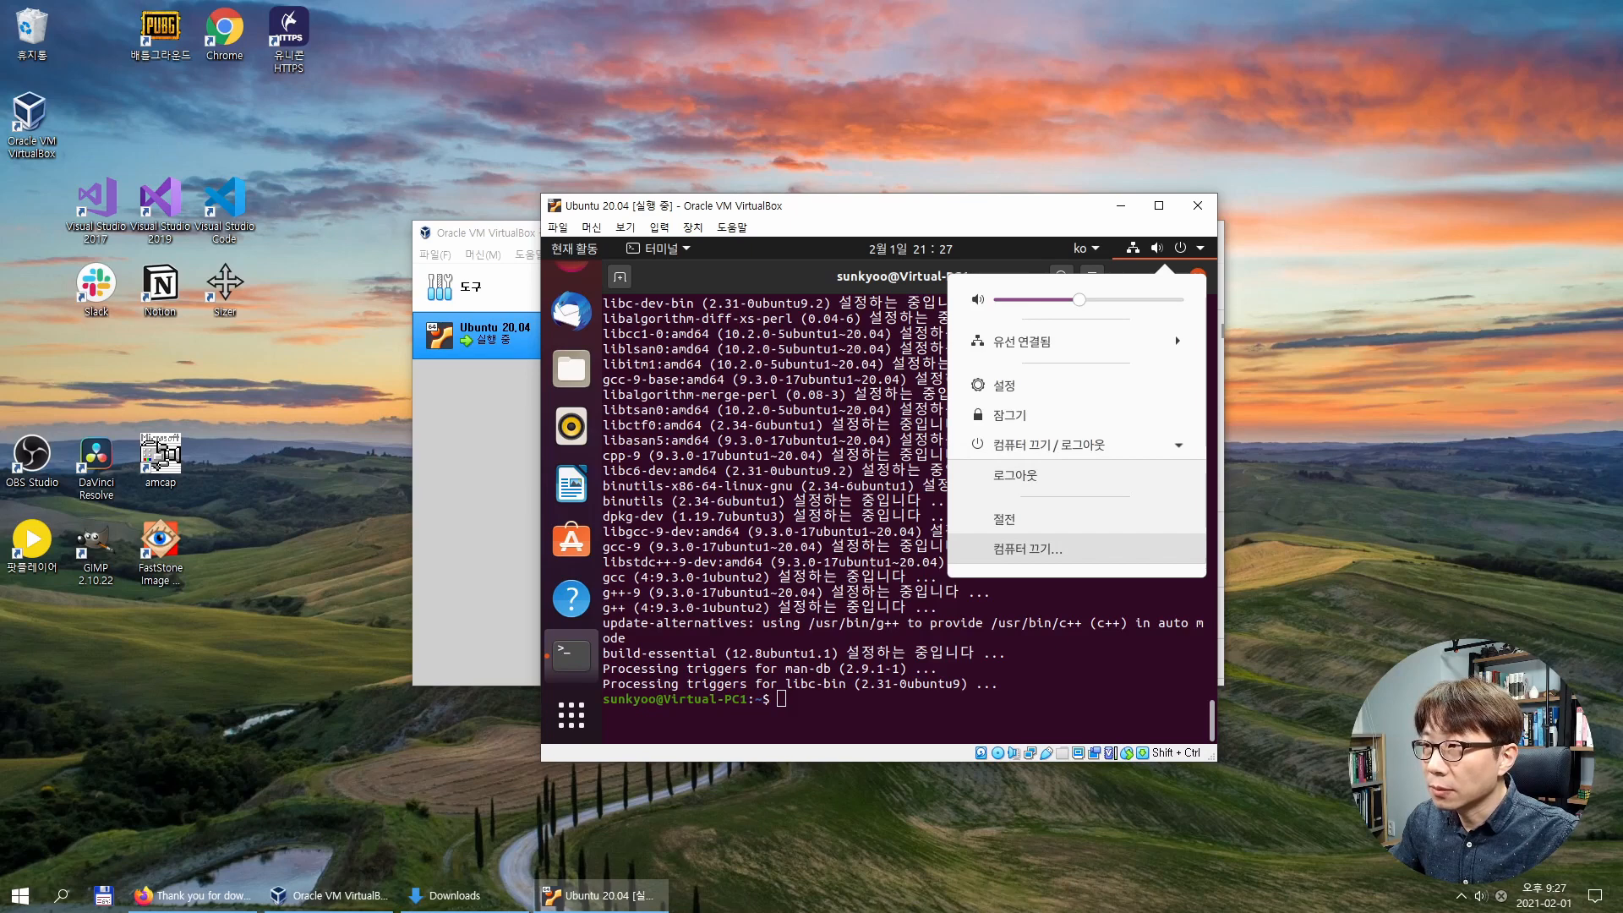
click(1027, 548)
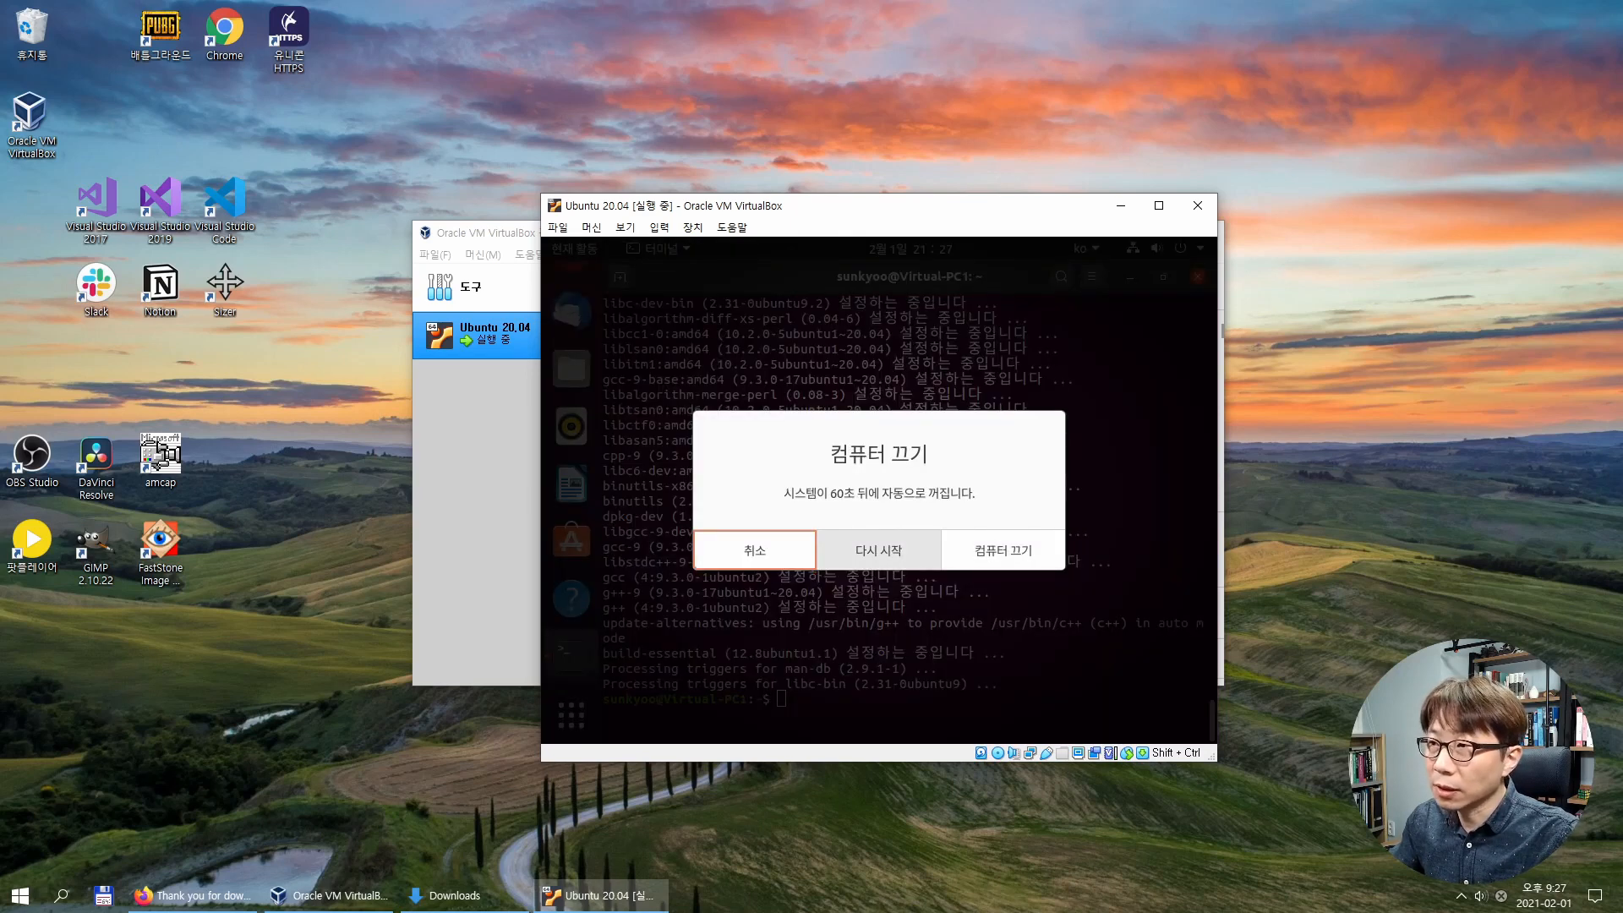
click(878, 550)
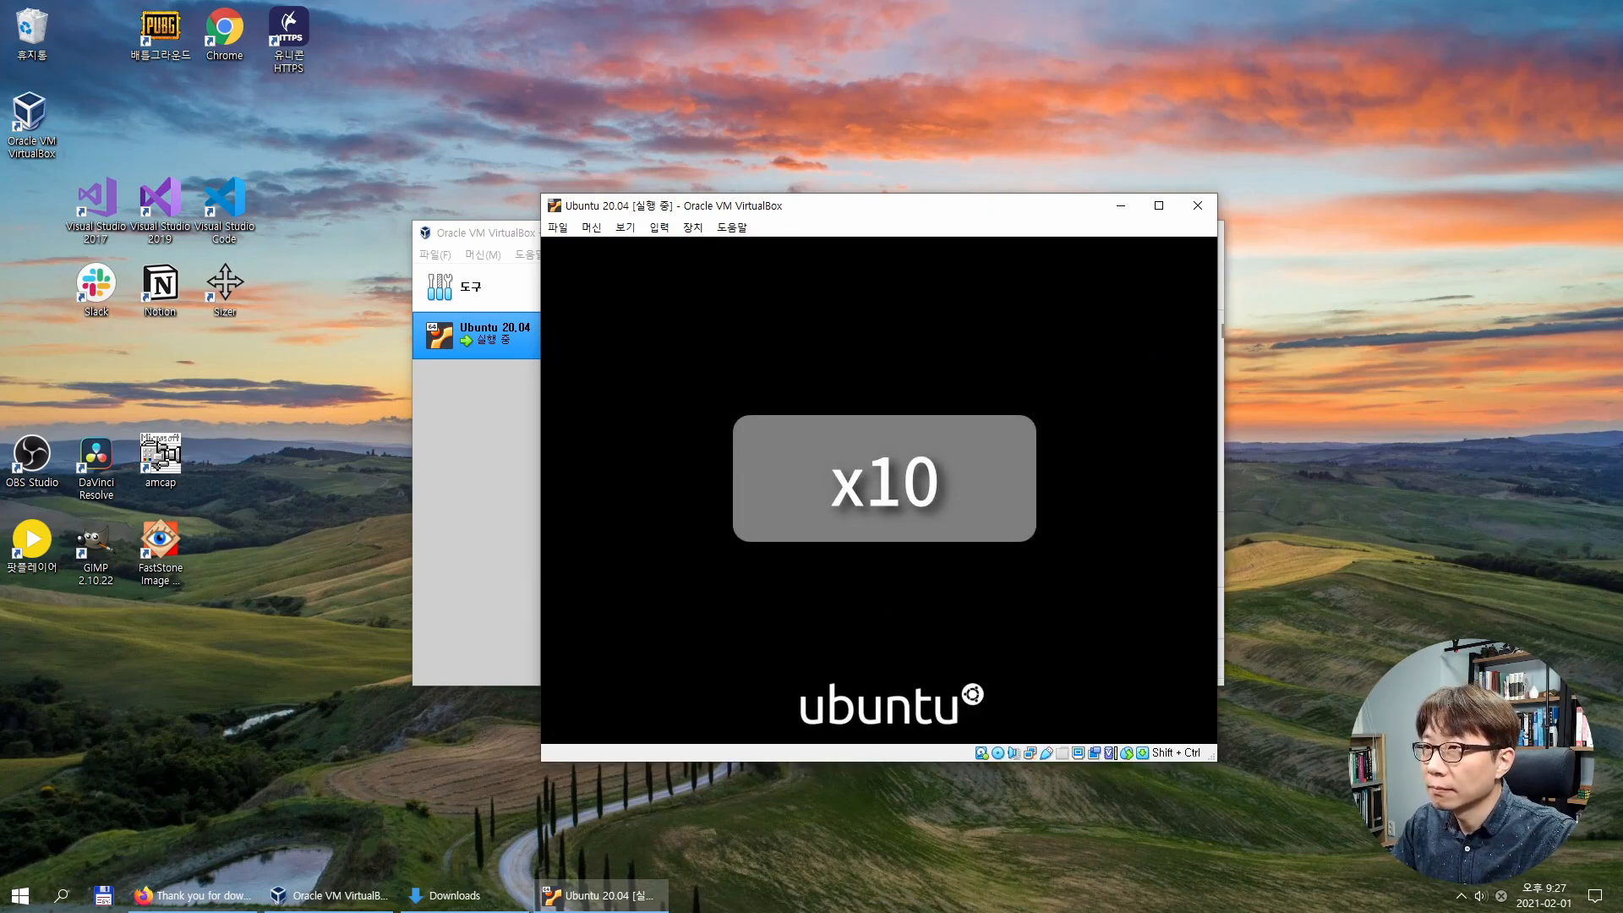
key(Return)
text(********)
key(Return)
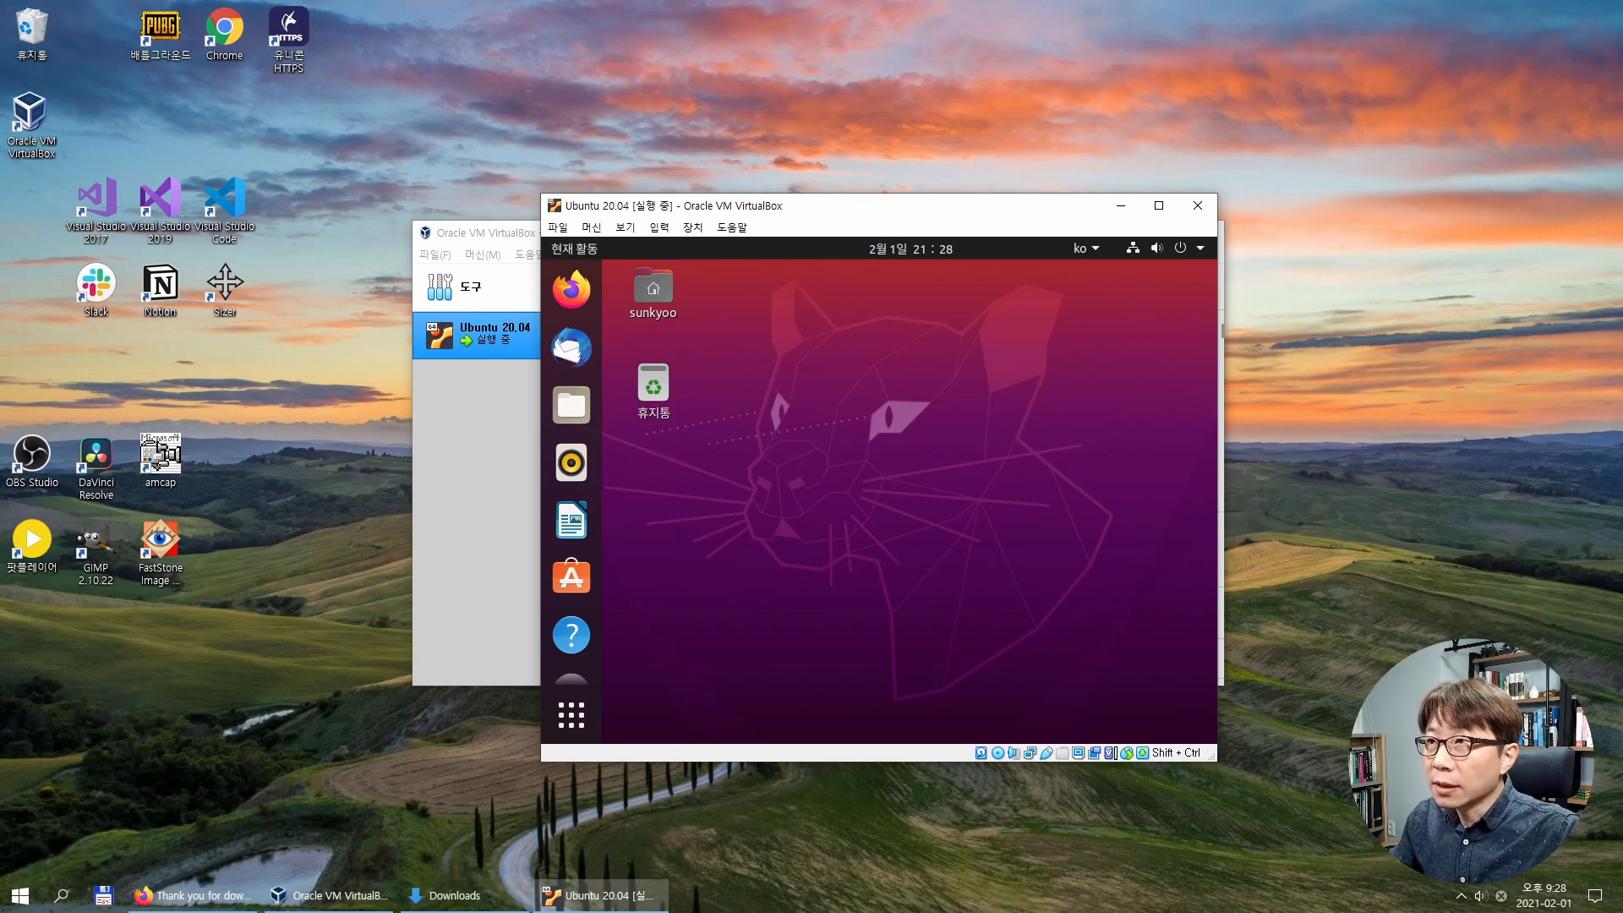
Resize the virtual machine's virtual screen 1 to 1440x900 and reposition its window on the Windows desktop.
click(625, 227)
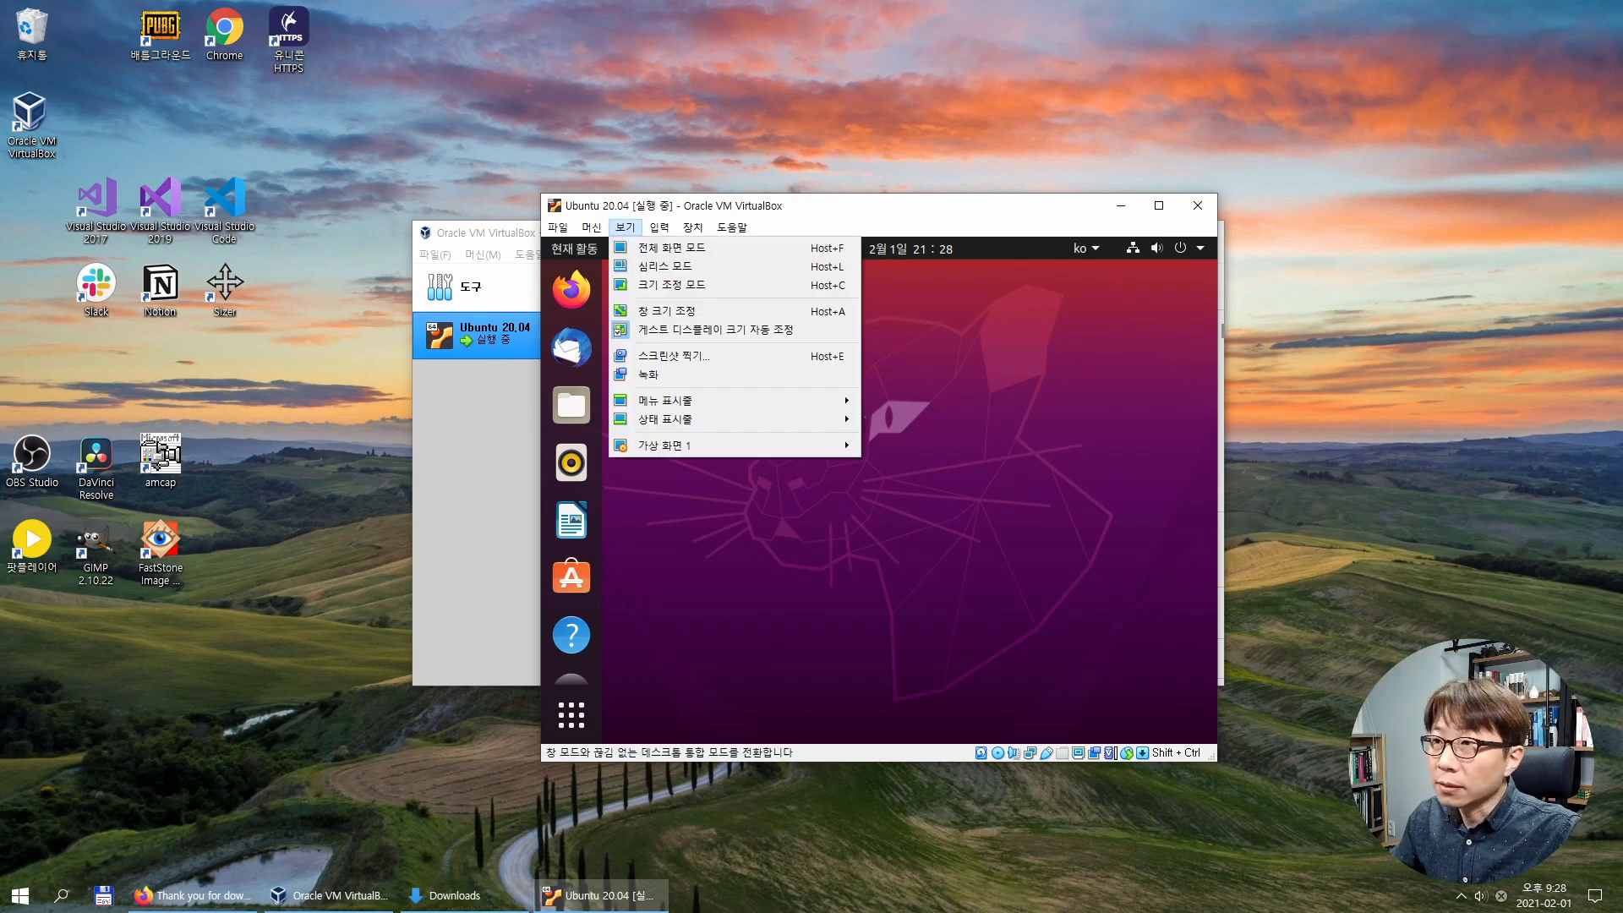
mouse_move(676, 446)
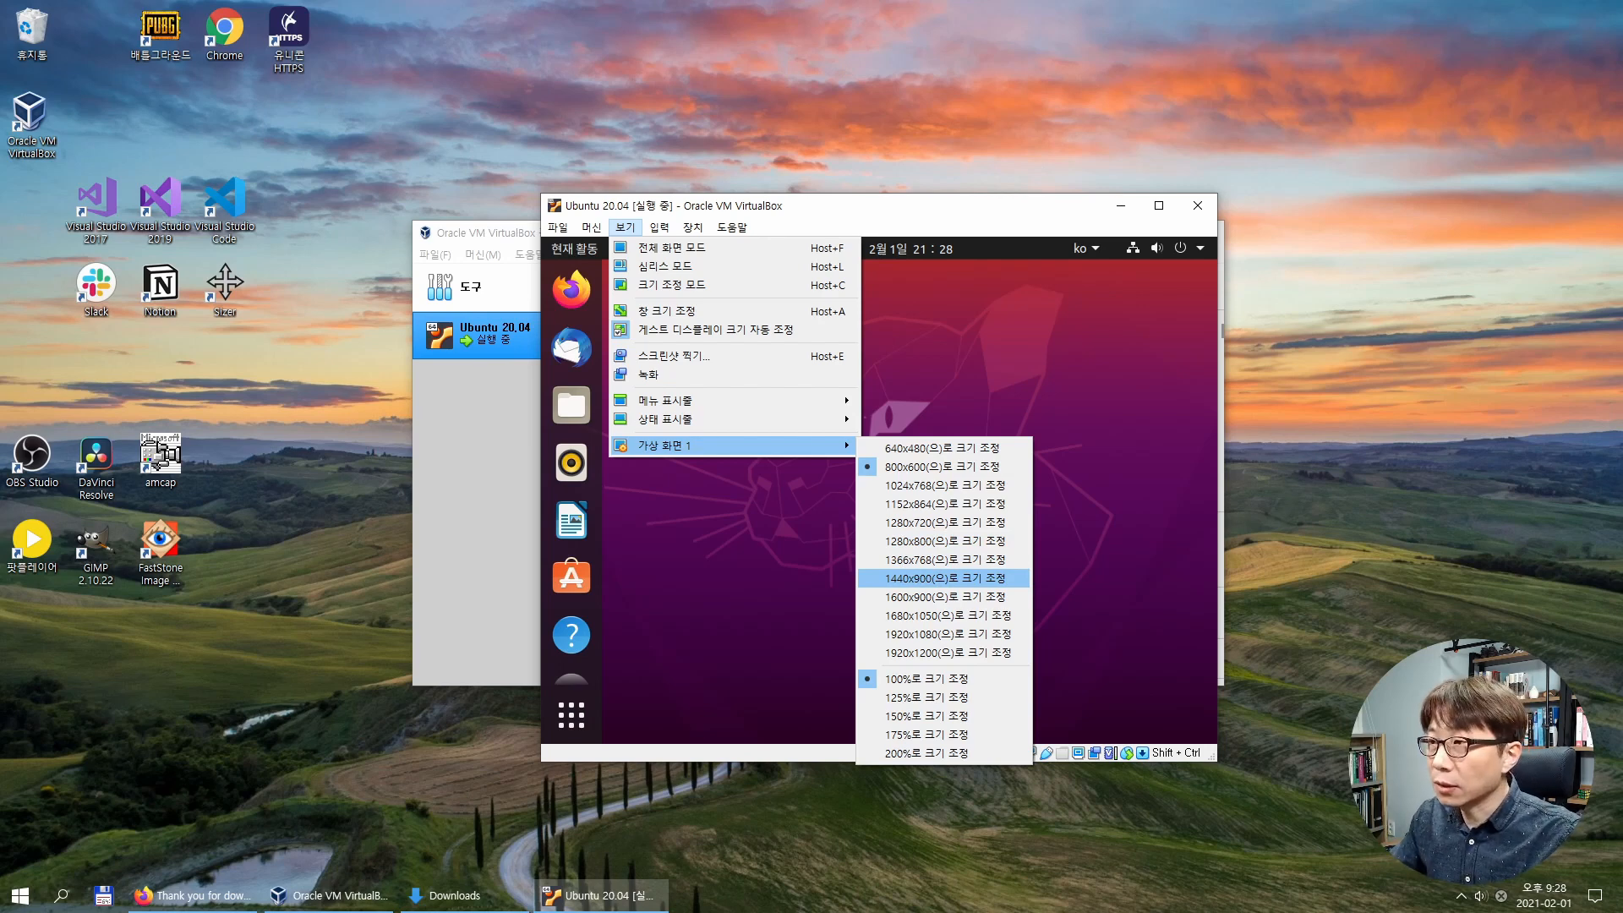
key(Return)
drag(1289, 81, 1207, 71)
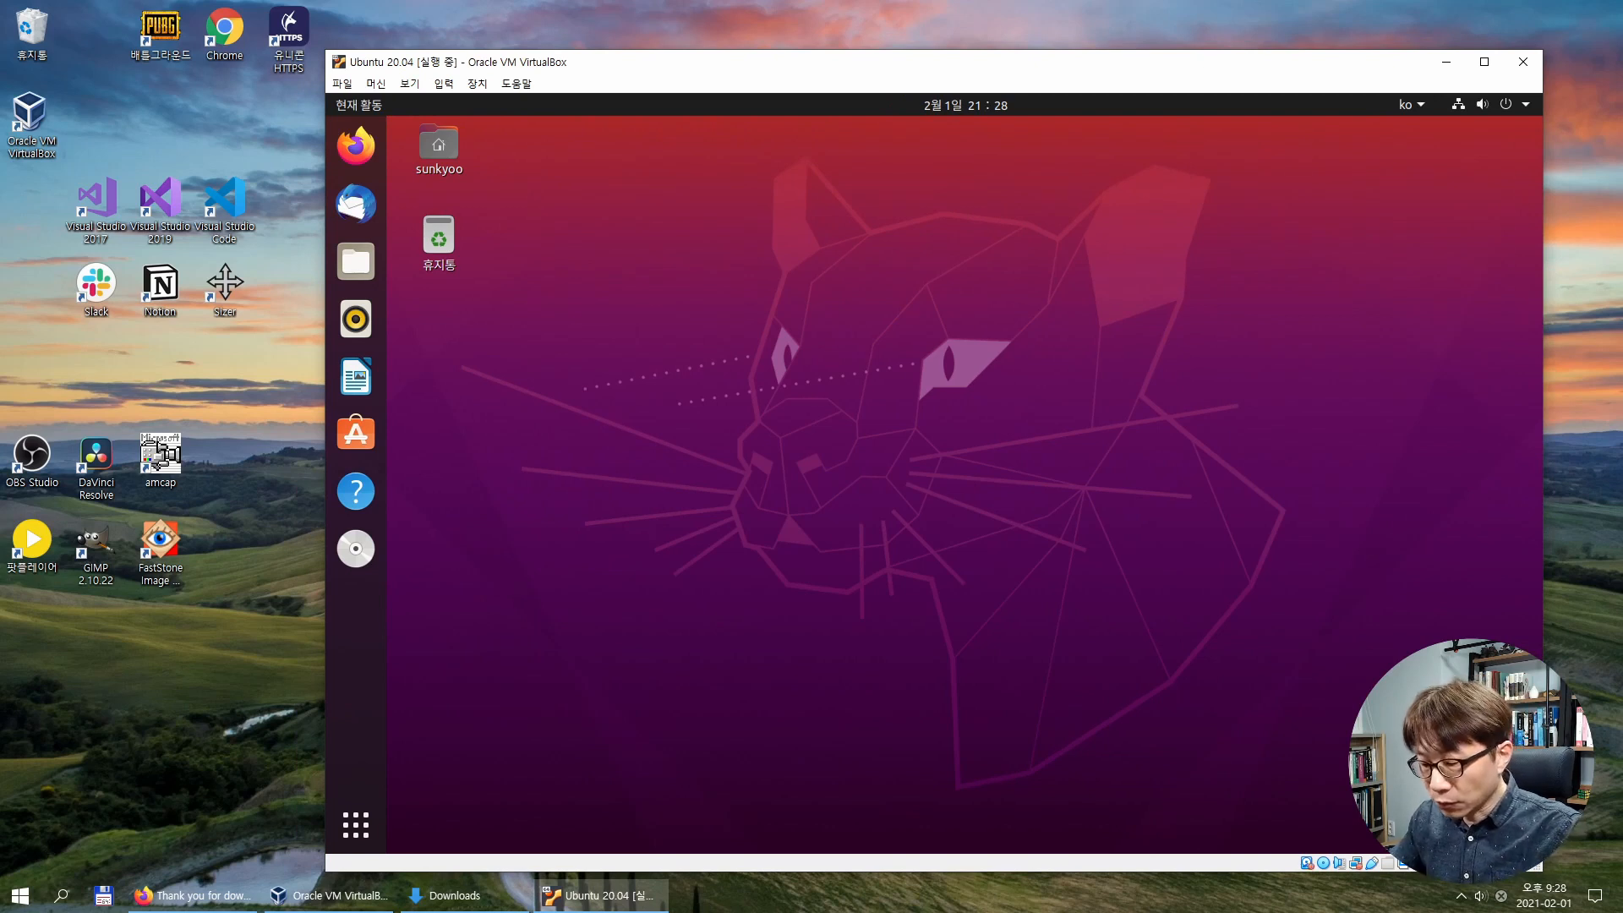
Open File Explorer in Windows and create a text document named hello.txt in the Downloads folder.
click(1568, 761)
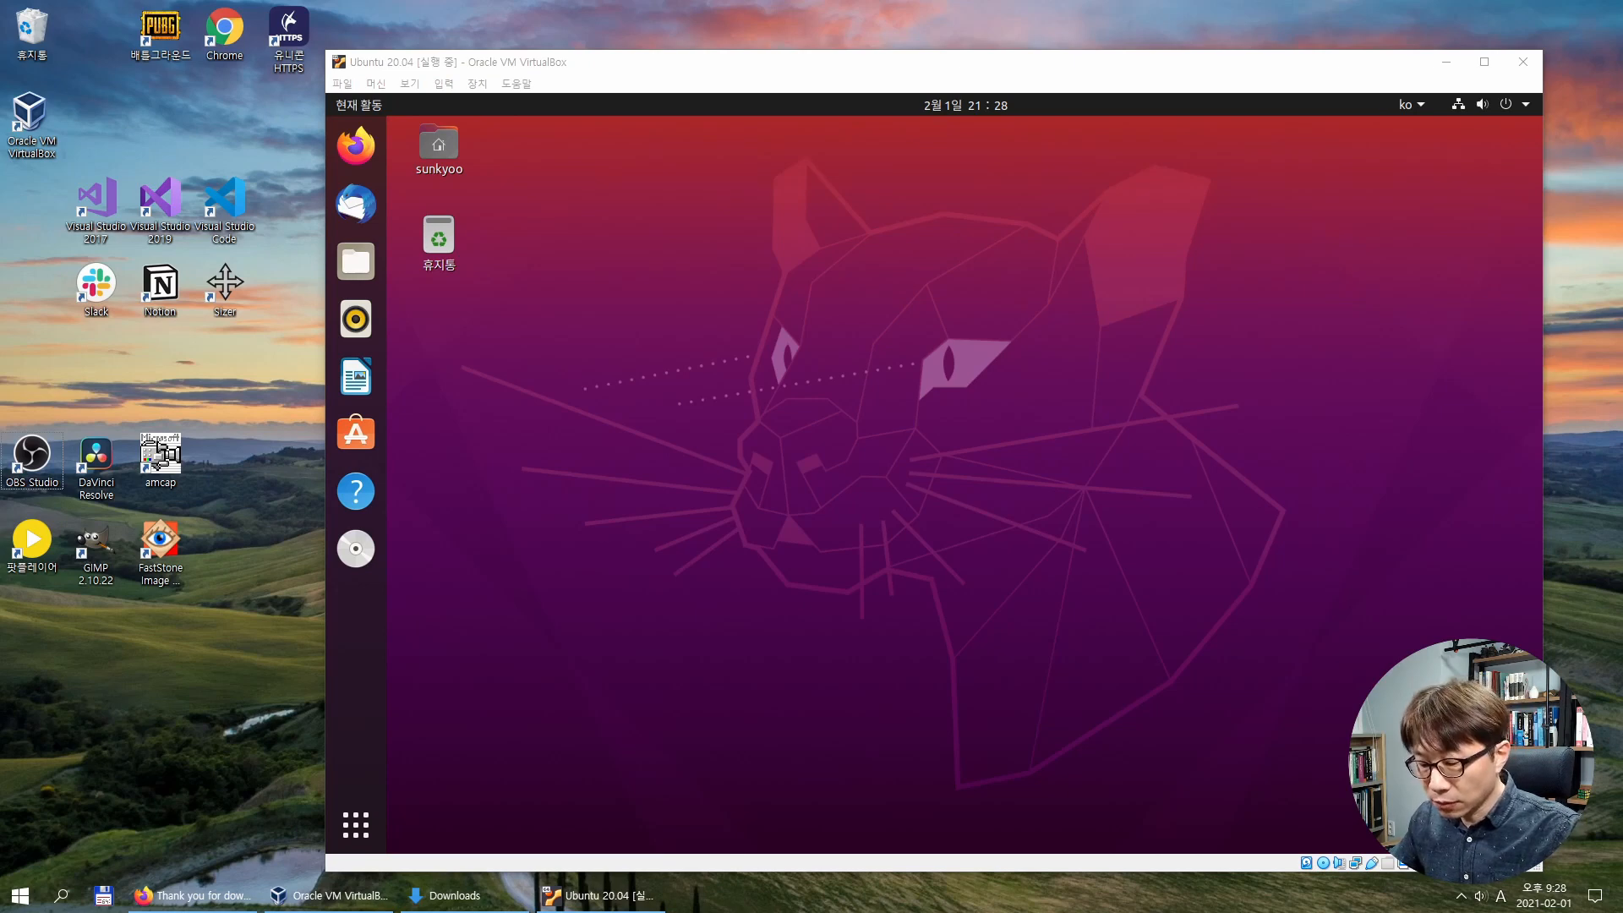
key(super+e)
drag(1179, 310, 660, 214)
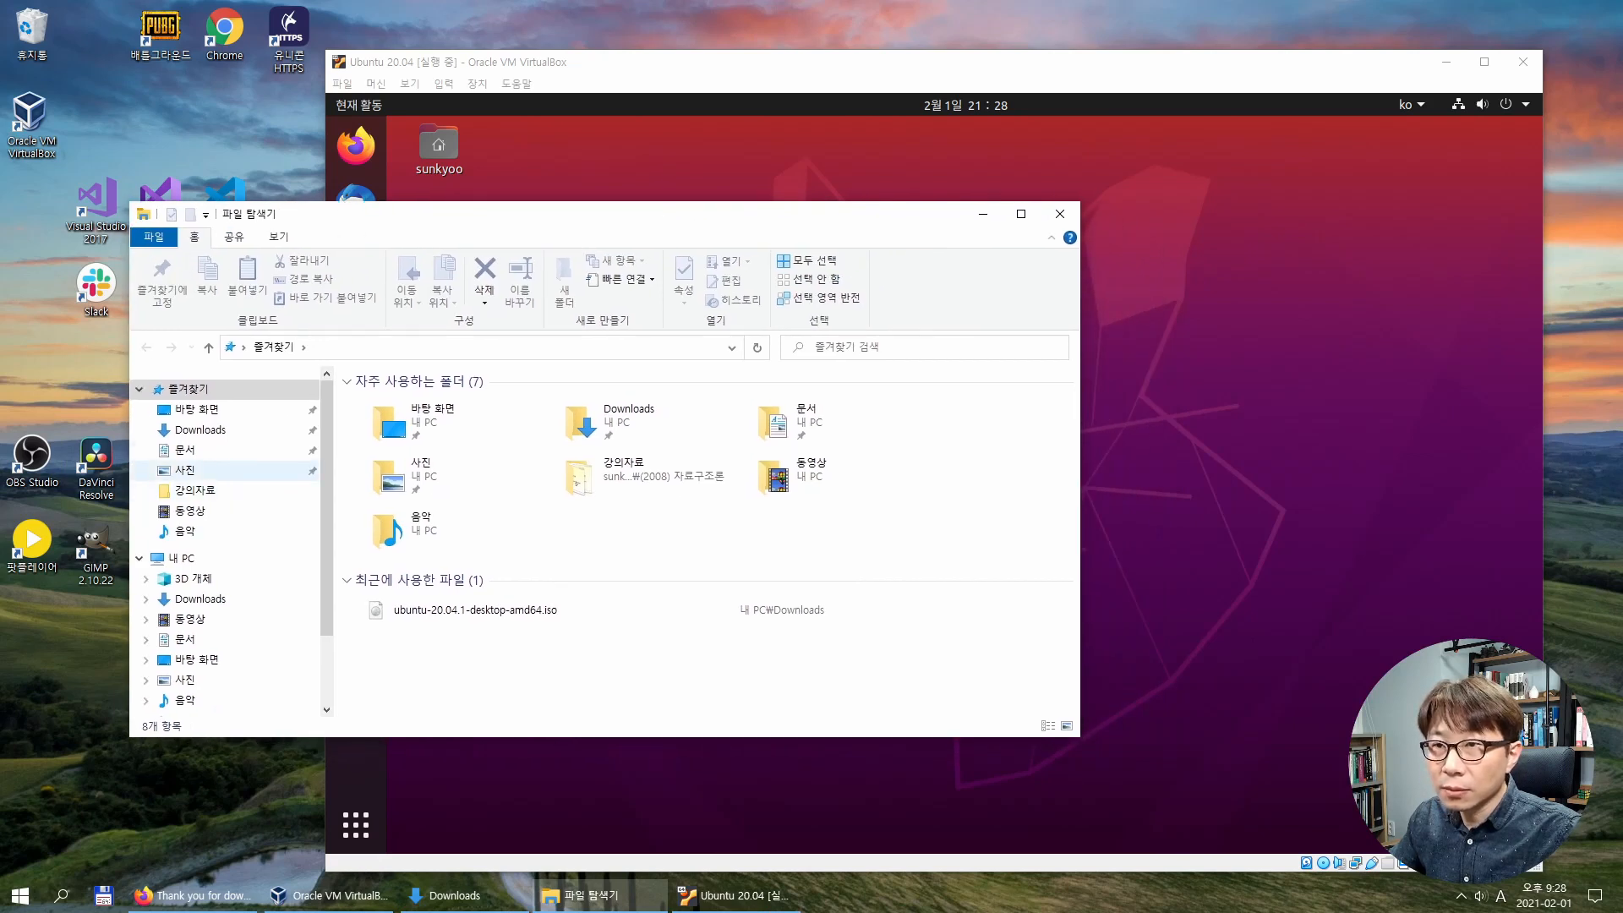
click(201, 429)
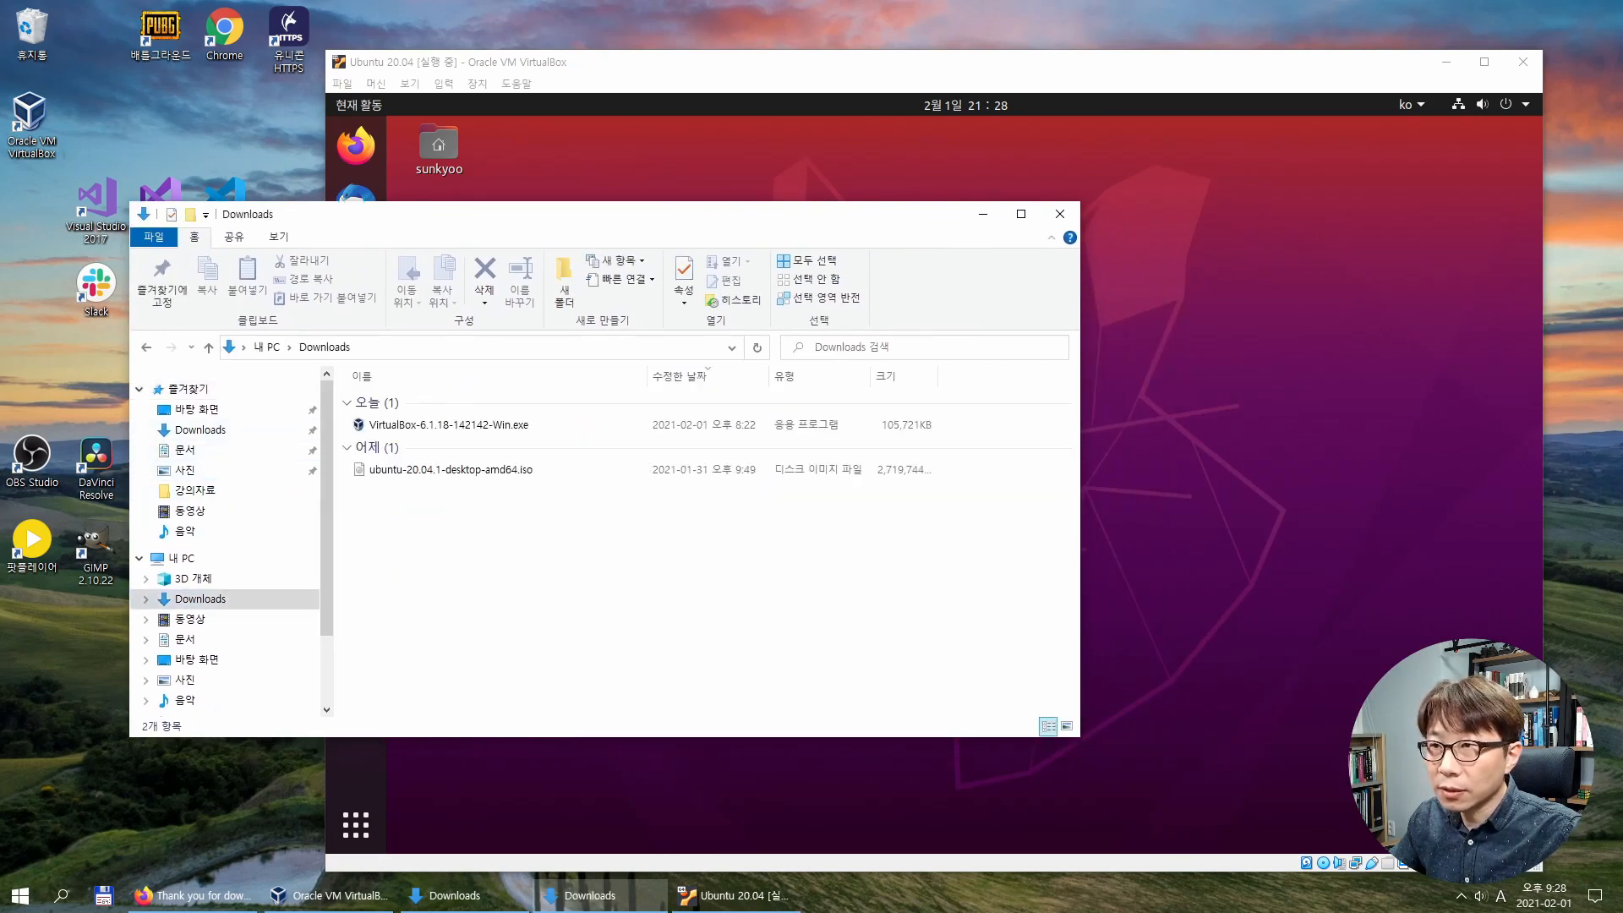
right_click(508, 518)
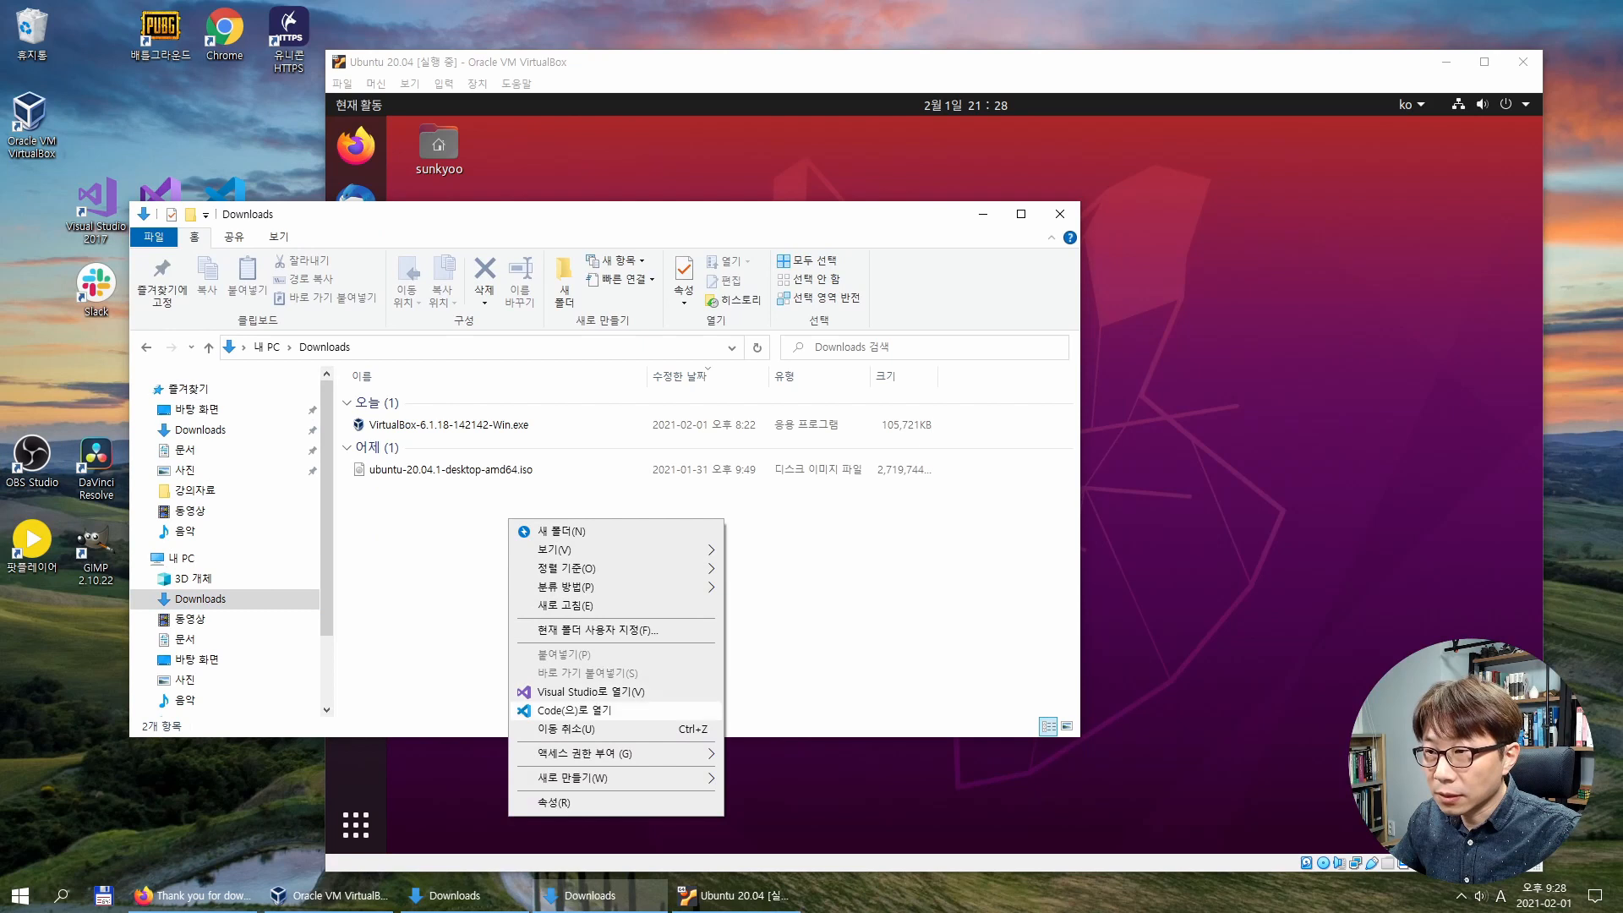
mouse_move(625, 778)
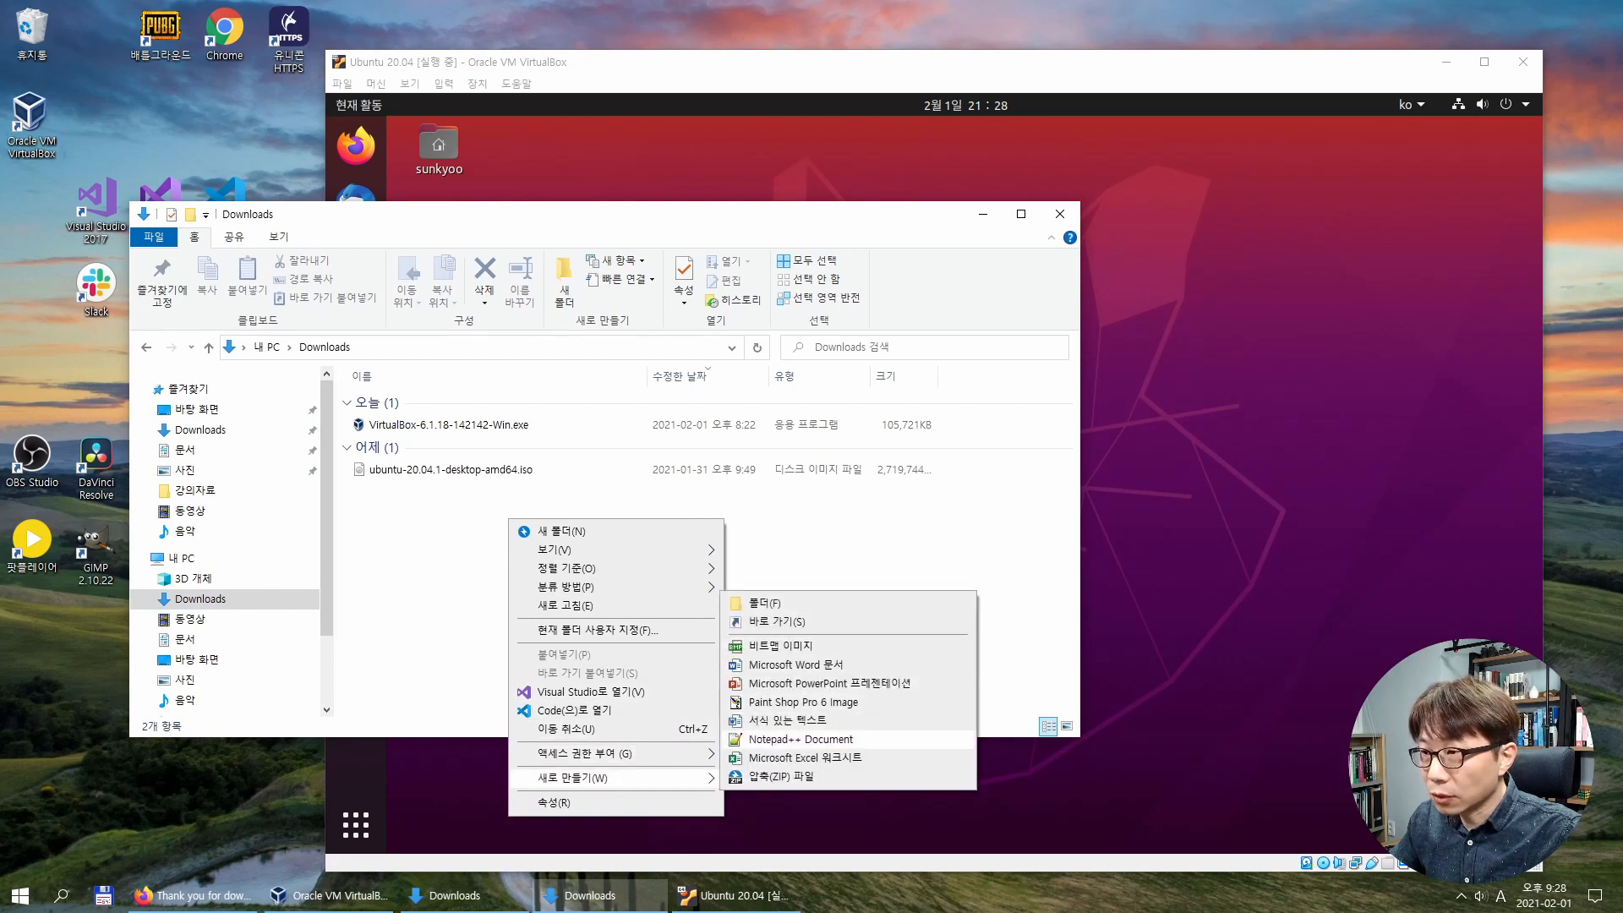
click(794, 738)
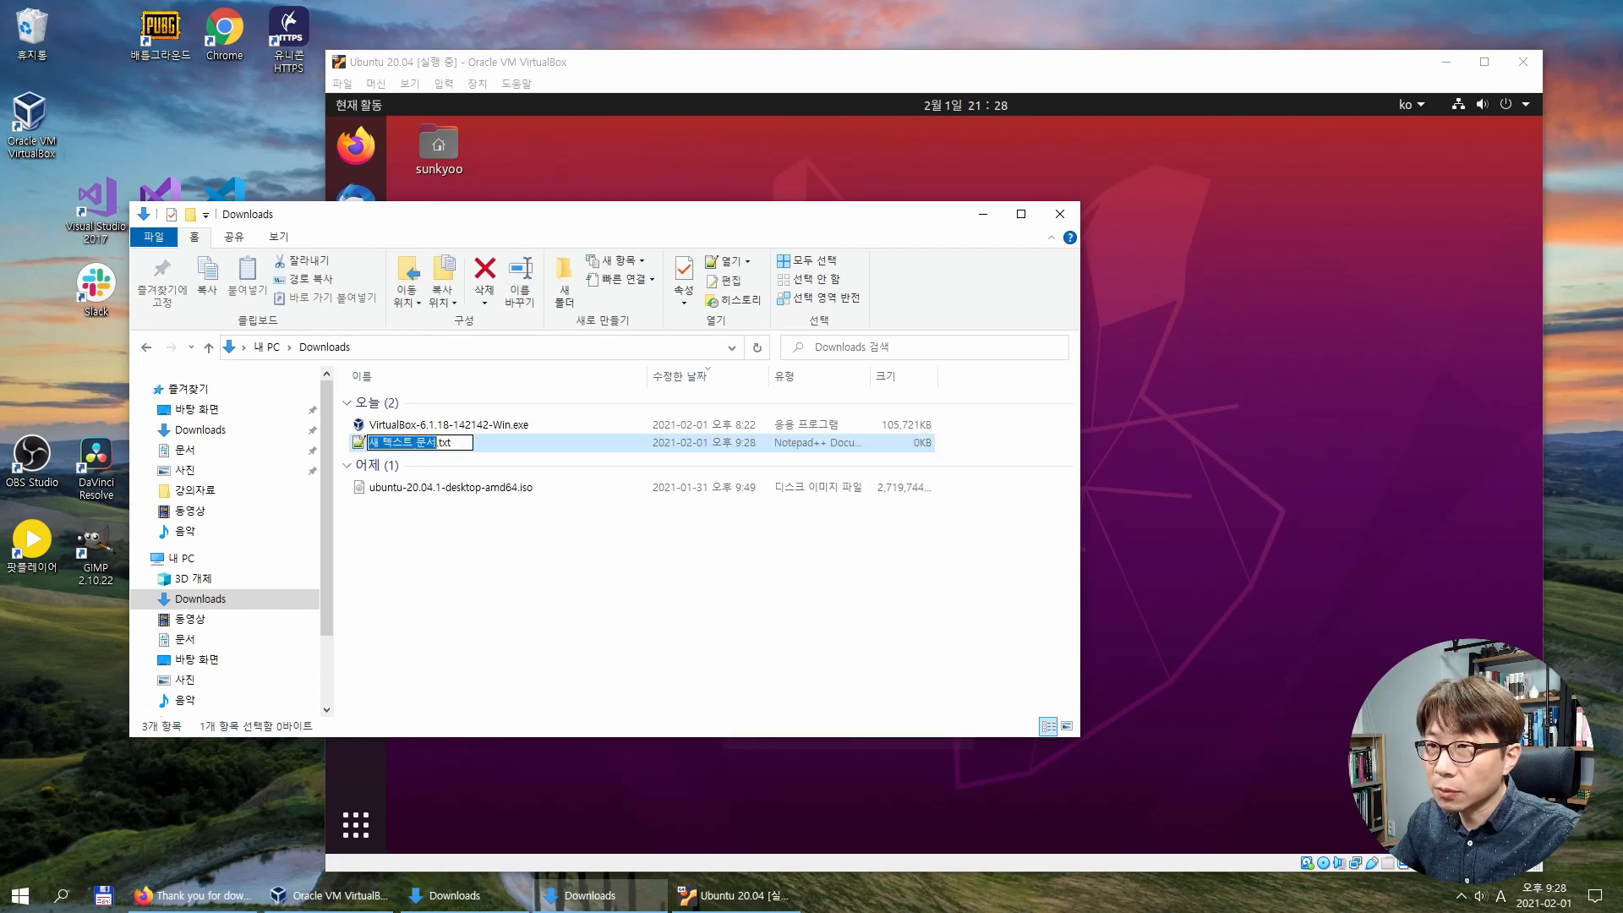
text(hello)
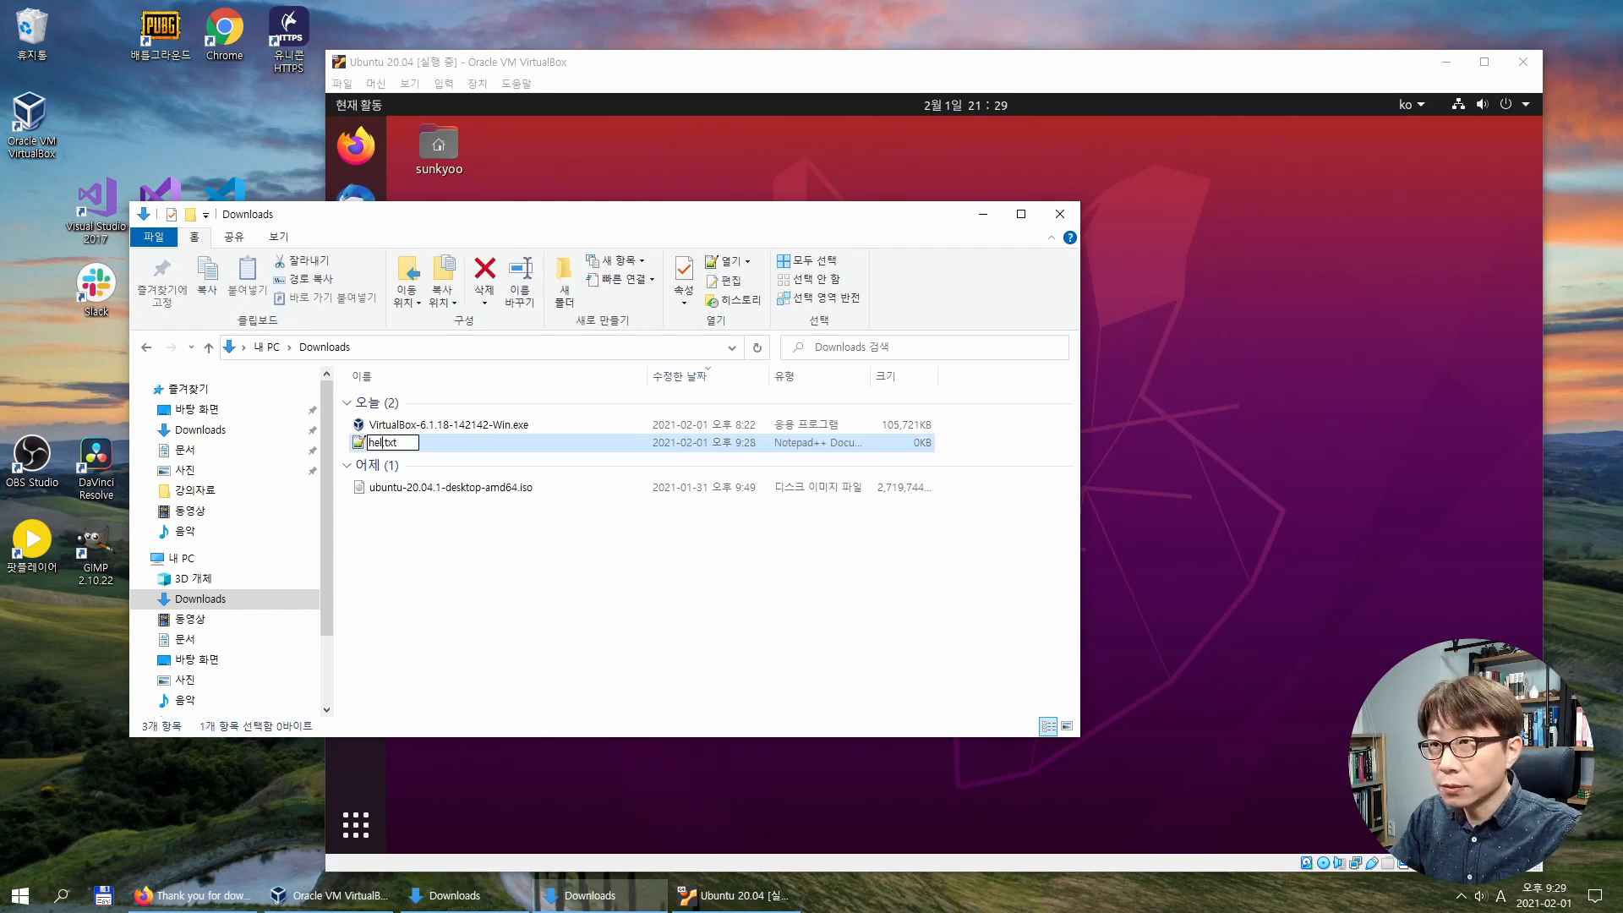
key(Return)
Open hello.txt in Notepad++, write 안녕하세요!!! in it, and copy the whole text.
key(Return)
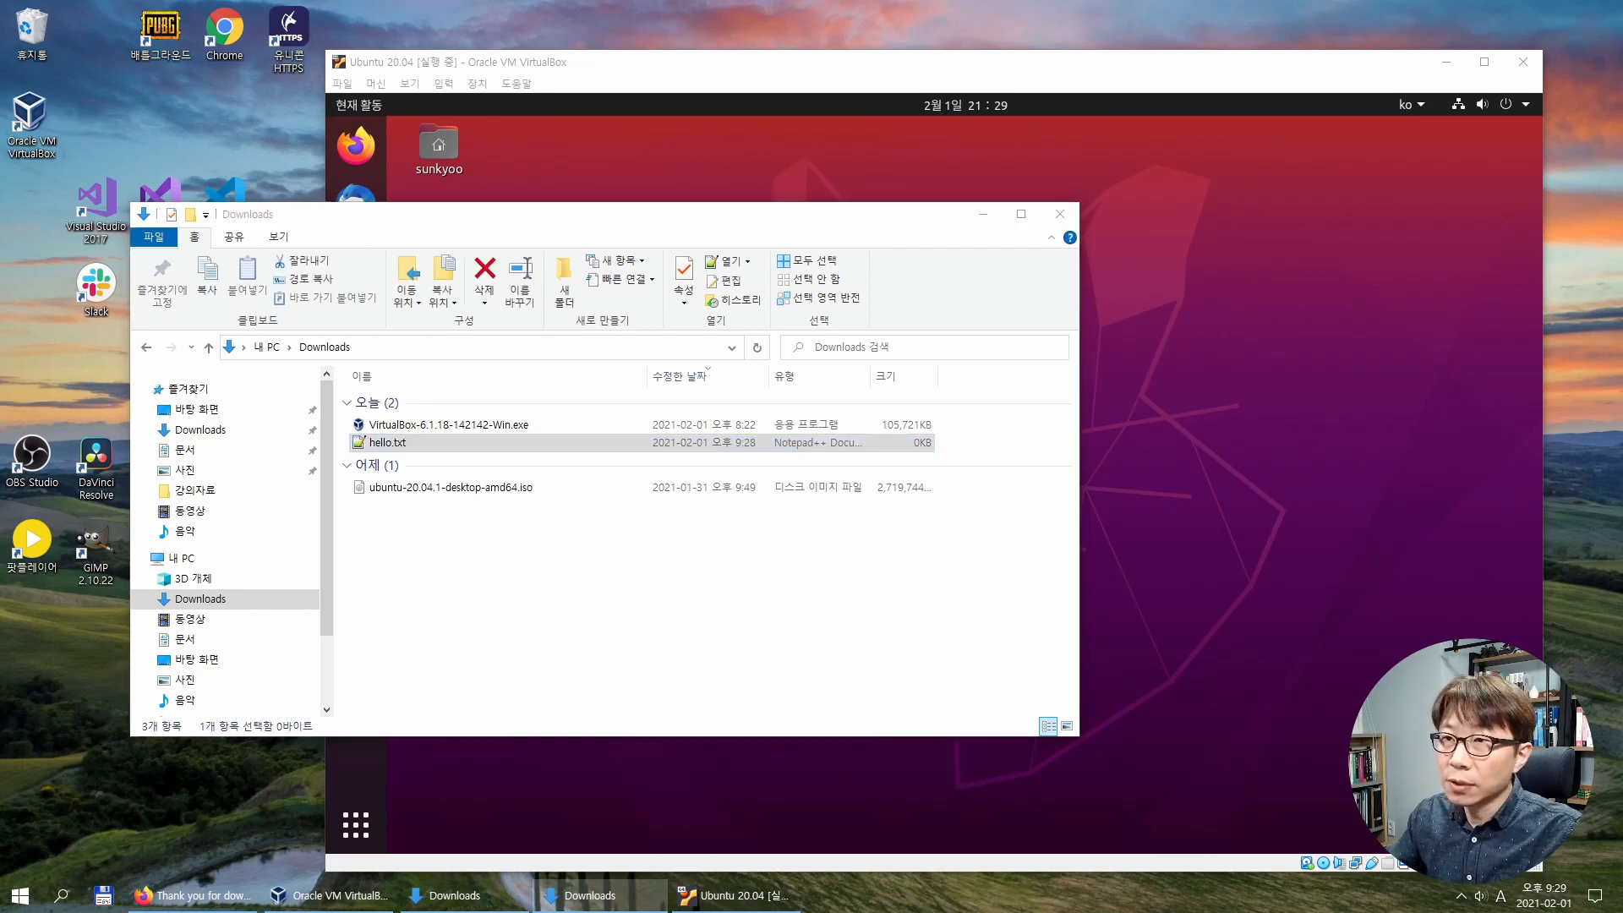
key(Hangul)
text(안녕하세요)
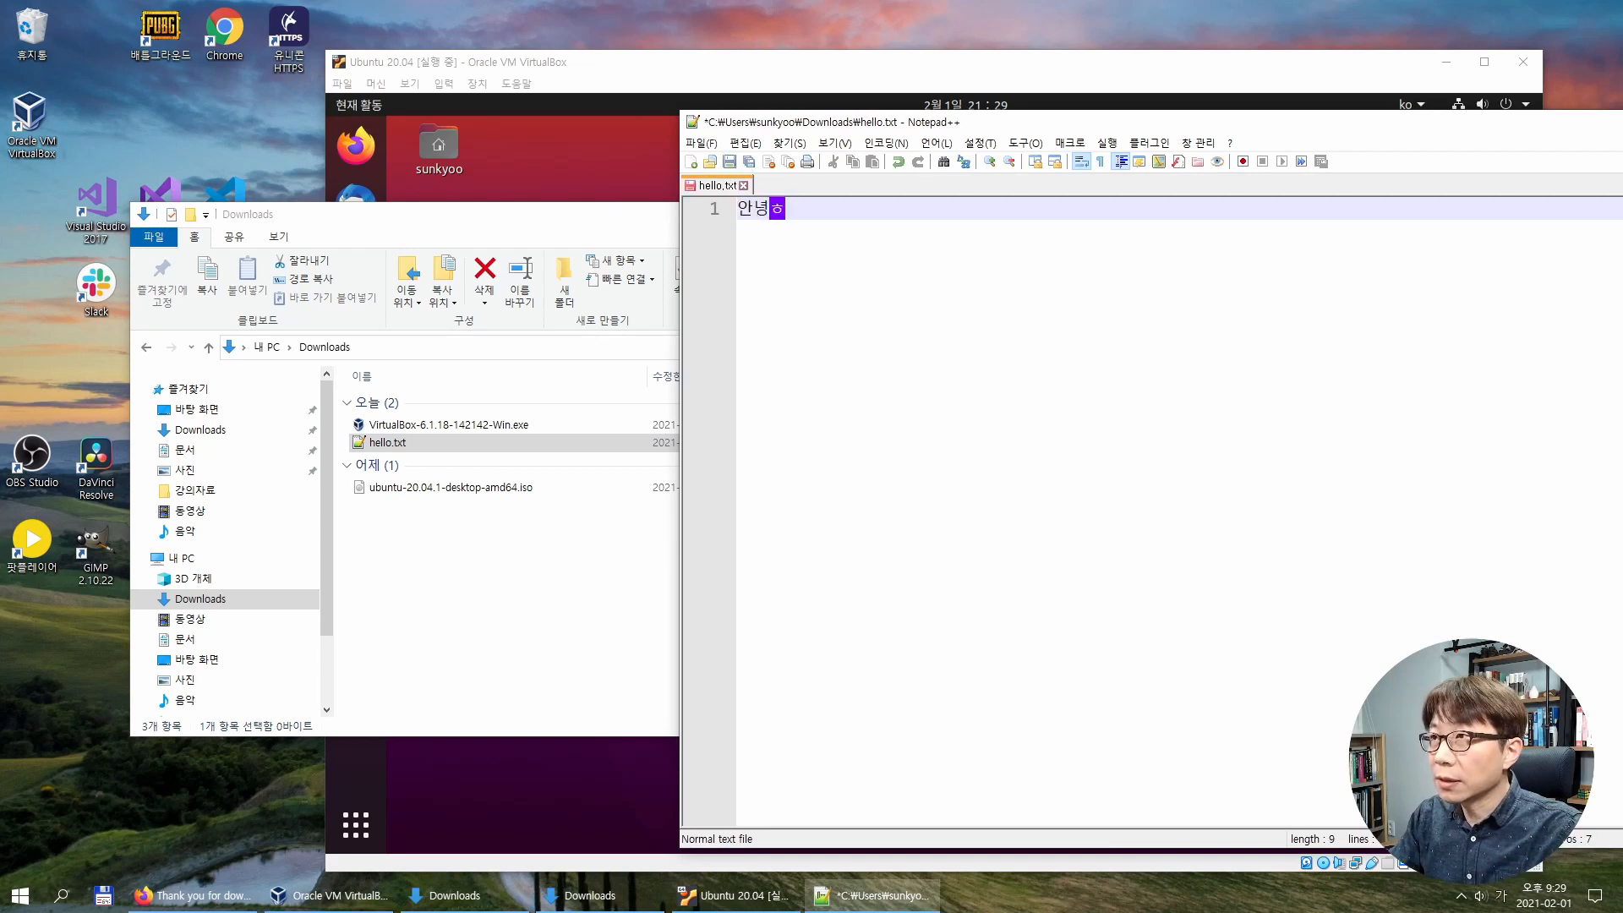
text(!!!)
key(ctrl+a)
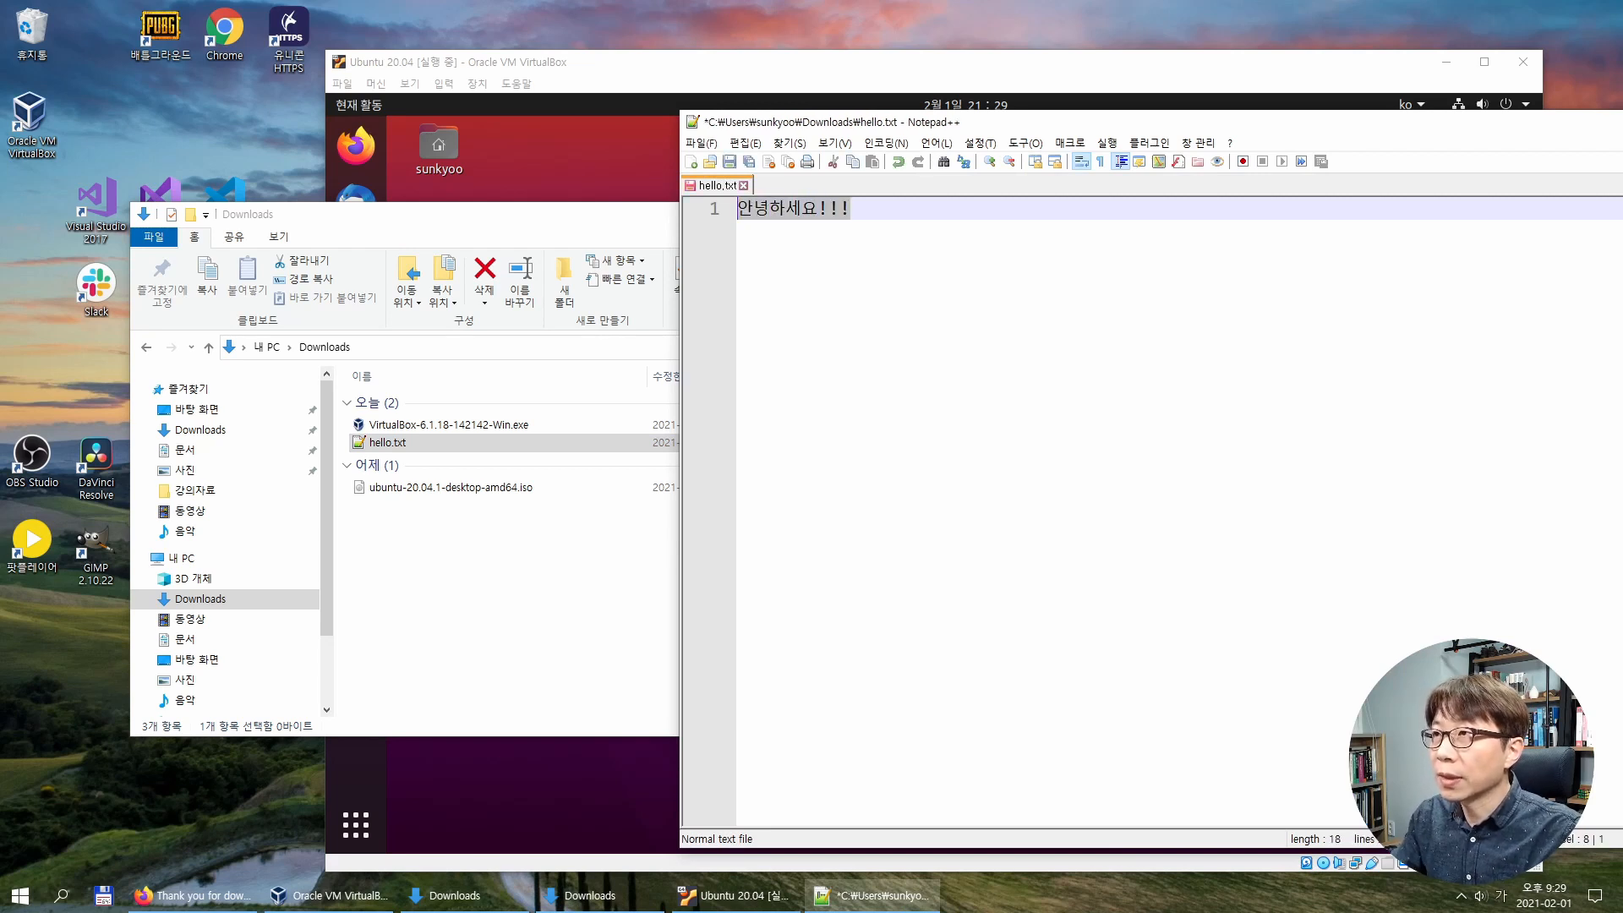
click(746, 143)
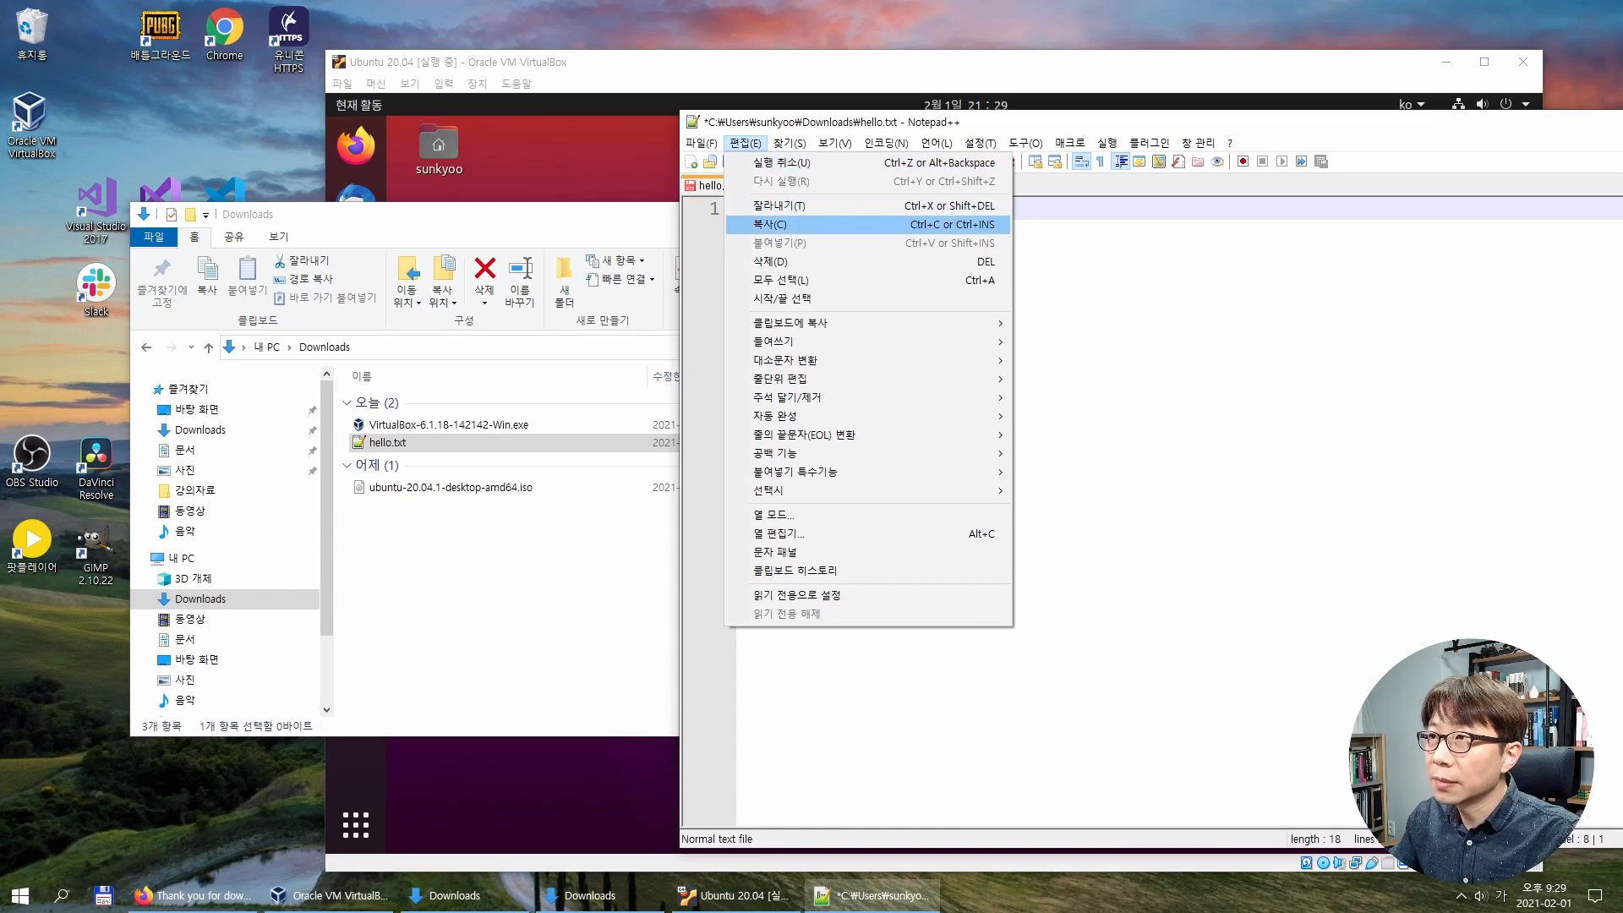
click(774, 225)
Switch to the Ubuntu virtual machine and open a terminal, moving its window closer to the dock.
click(774, 62)
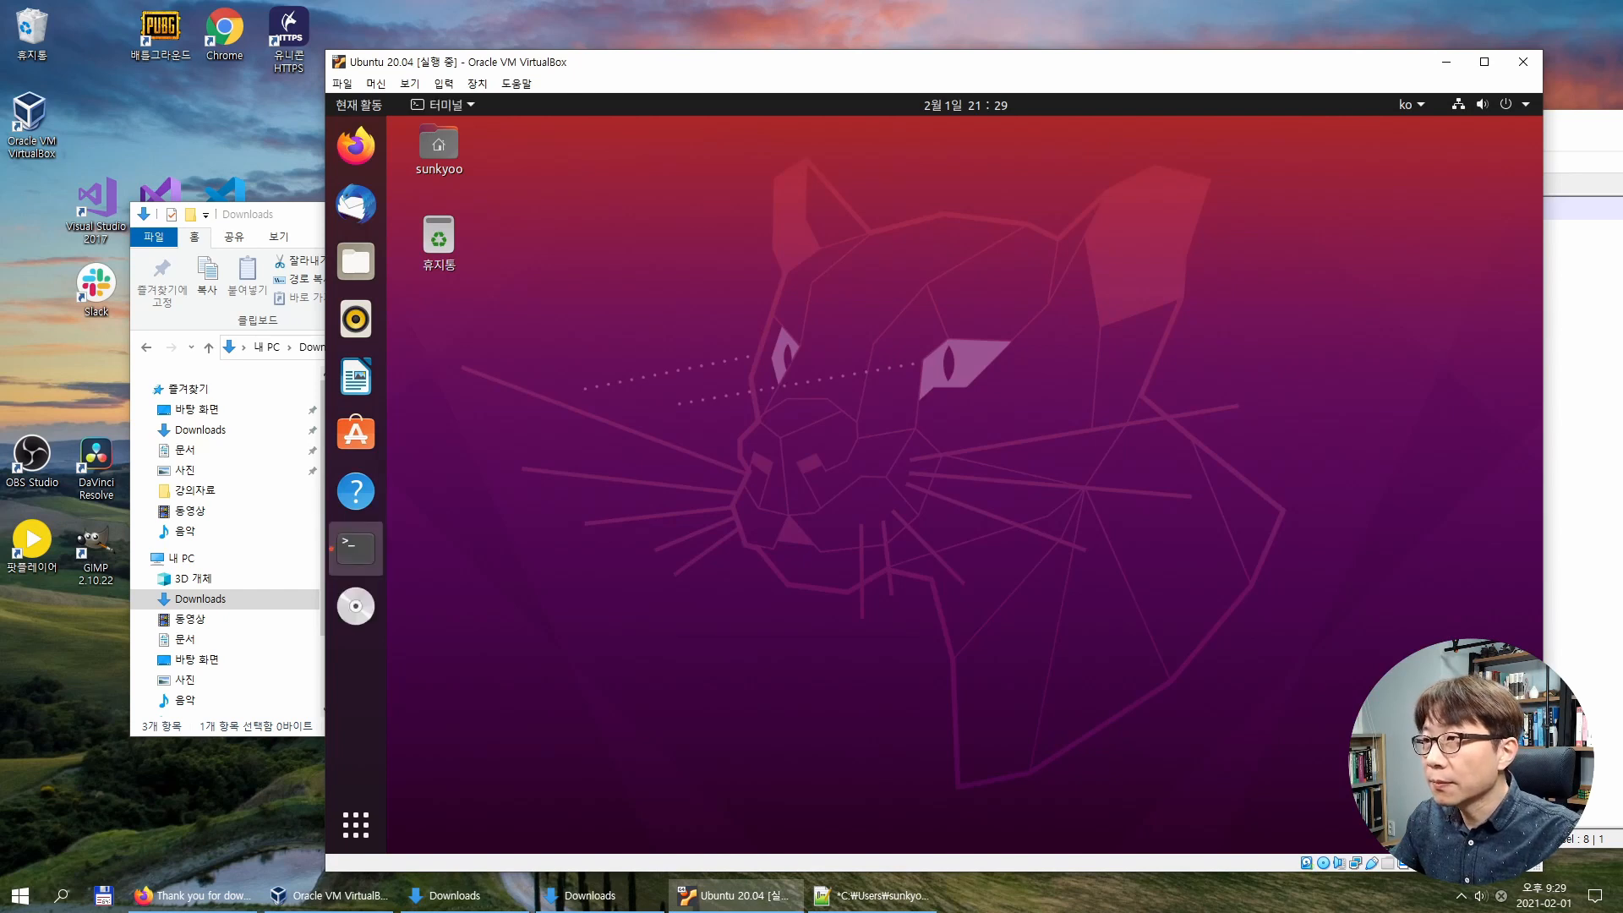
key(ctrl+alt+t)
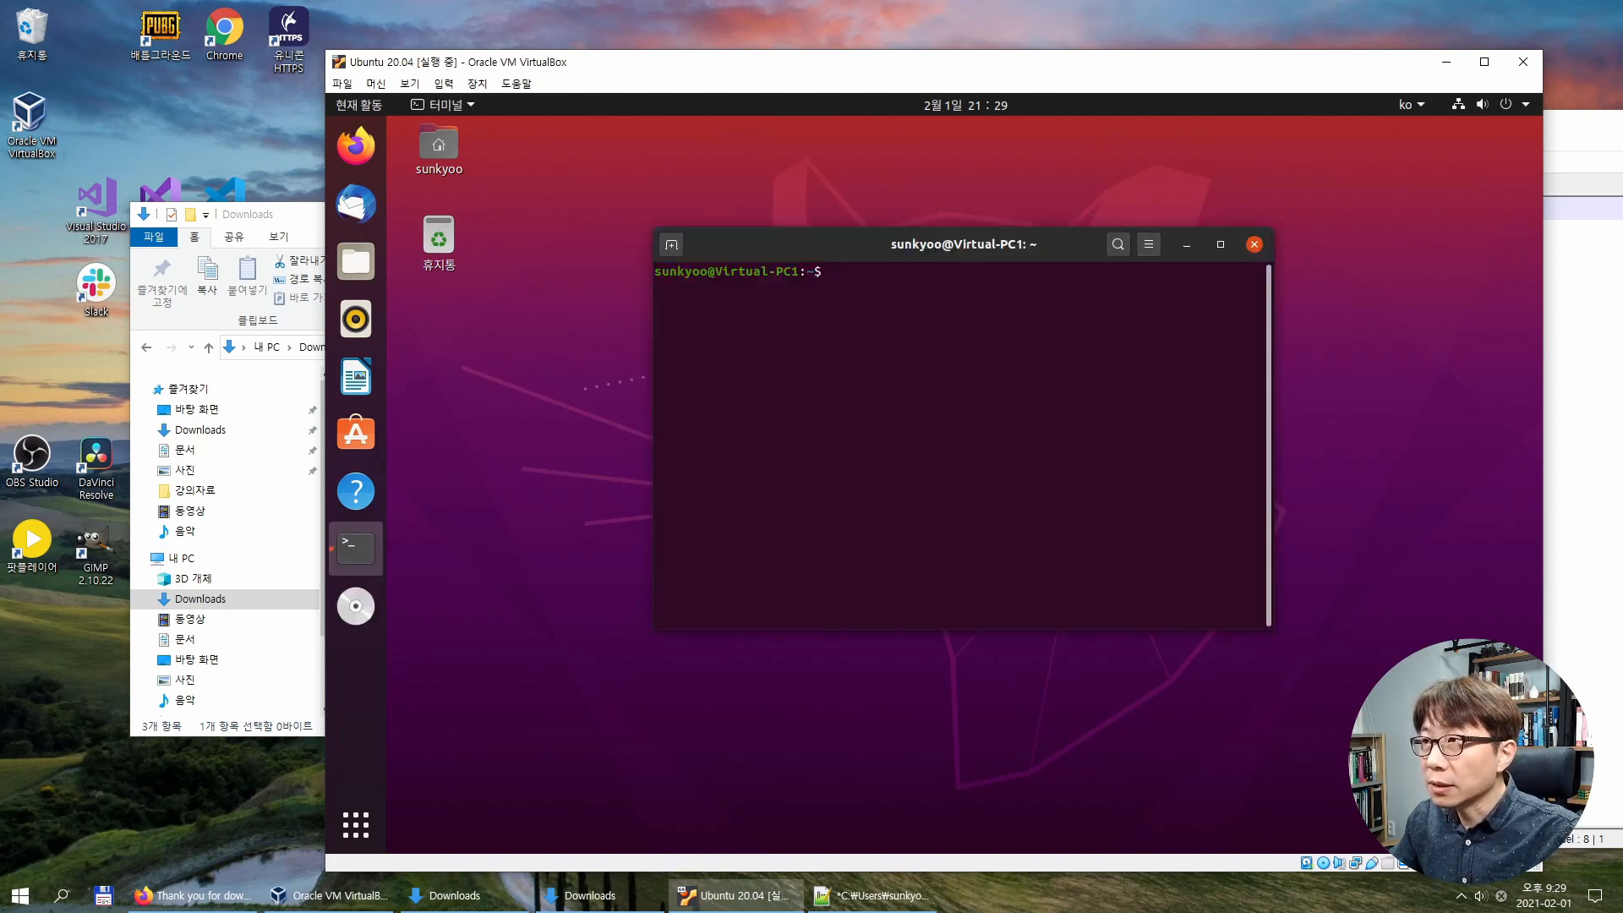
drag(896, 244, 769, 227)
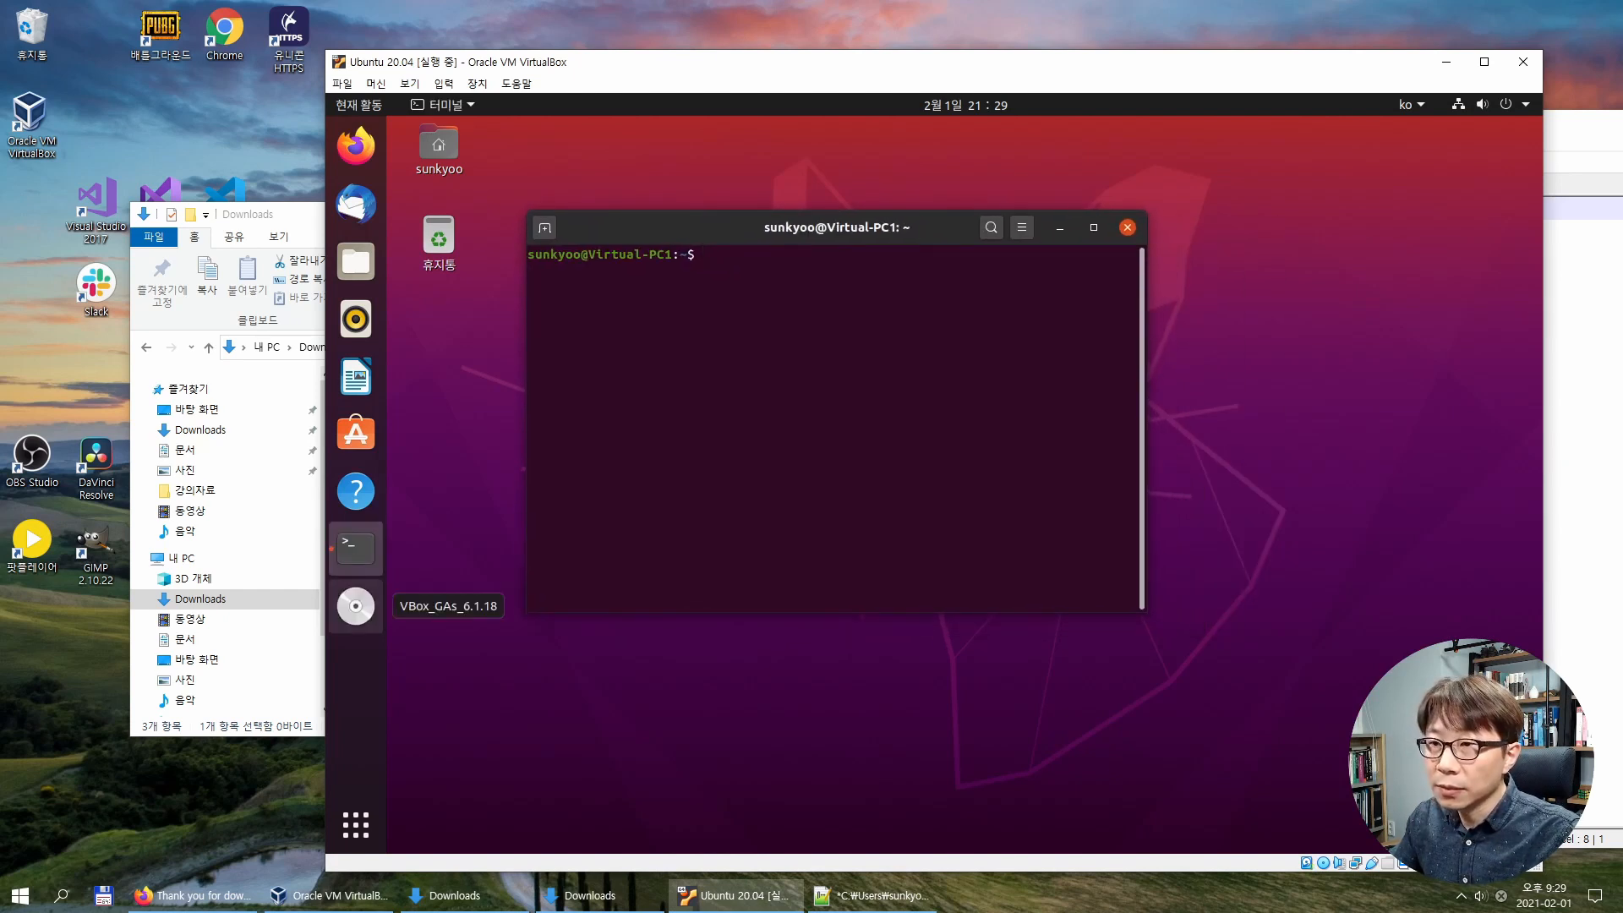
Eject the VBox_GAs_6.1.18 CD and add the Terminal to the dock's favorites.
right_click(355, 606)
click(434, 628)
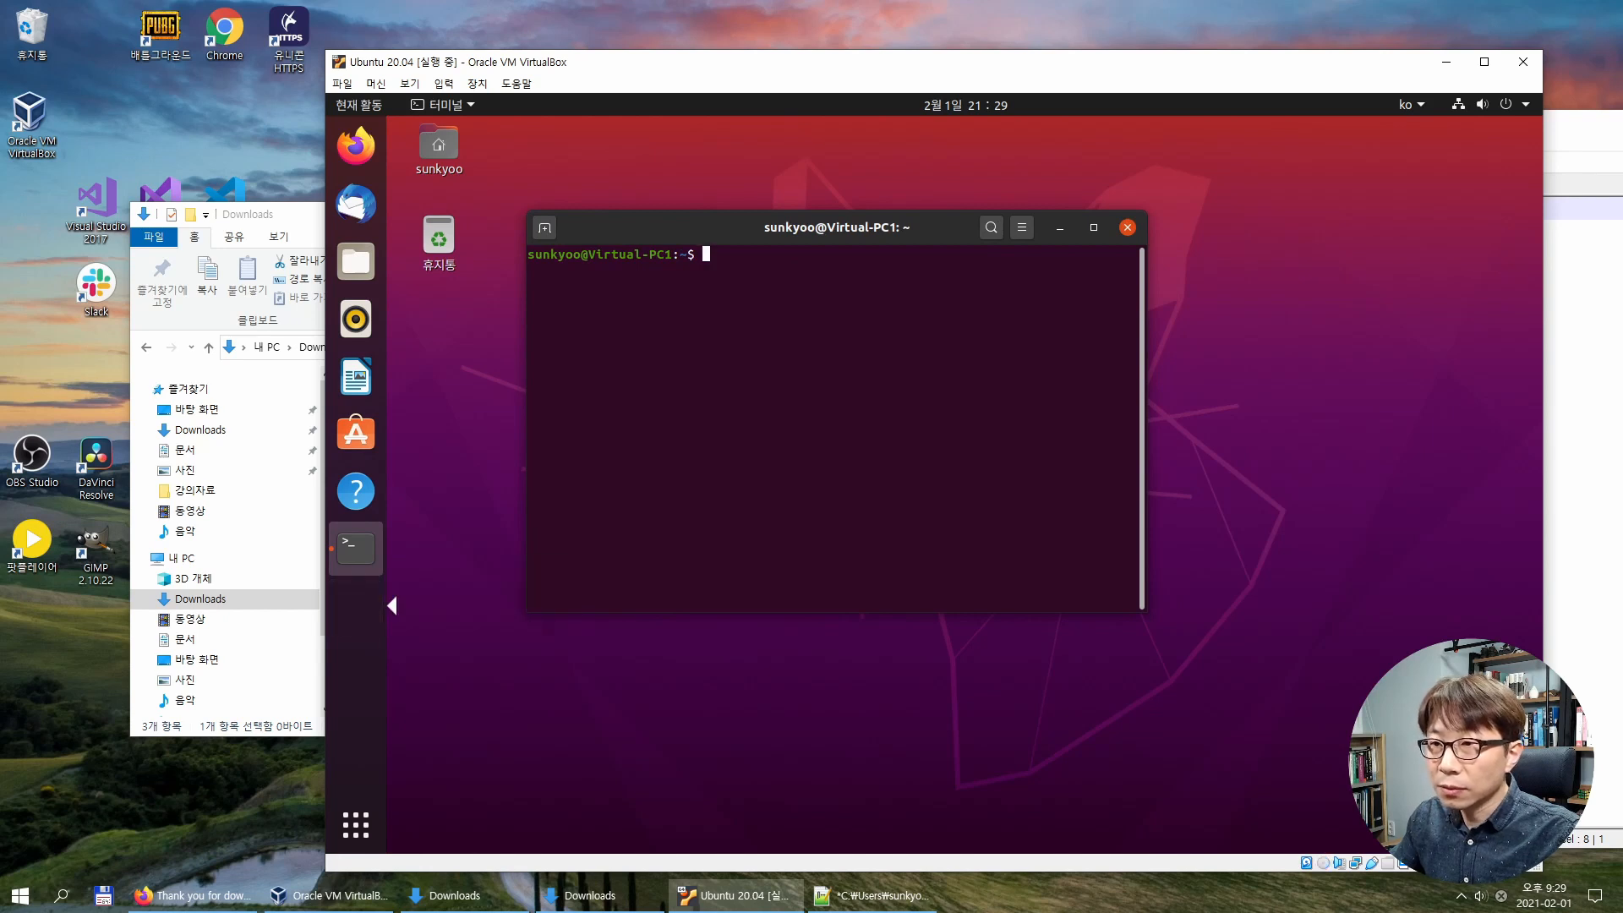
right_click(355, 548)
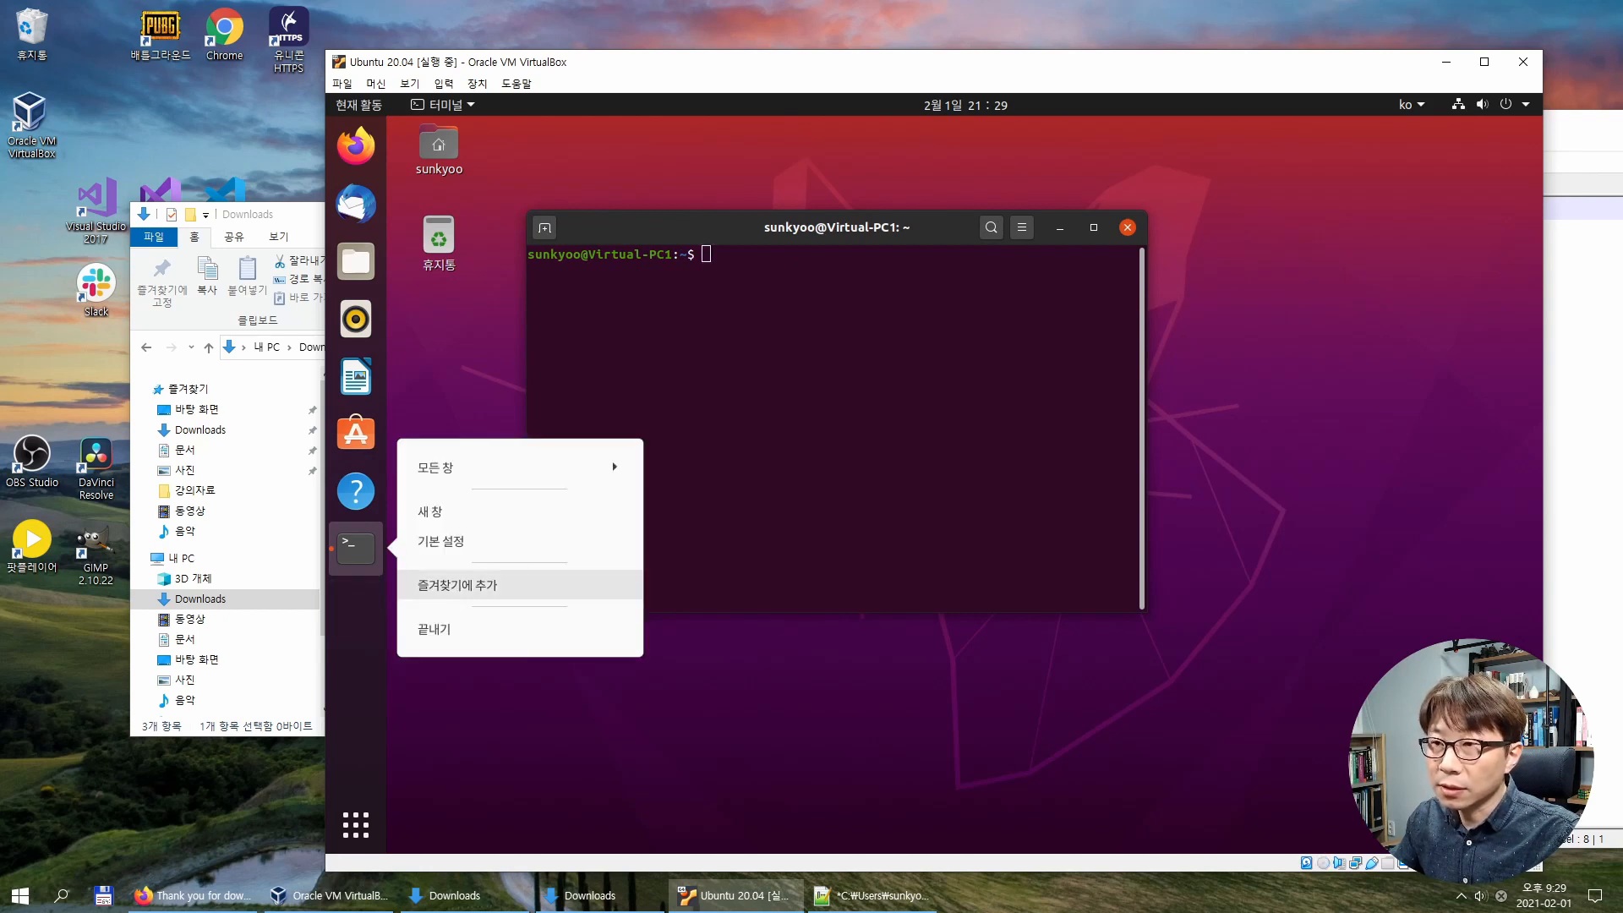
click(457, 584)
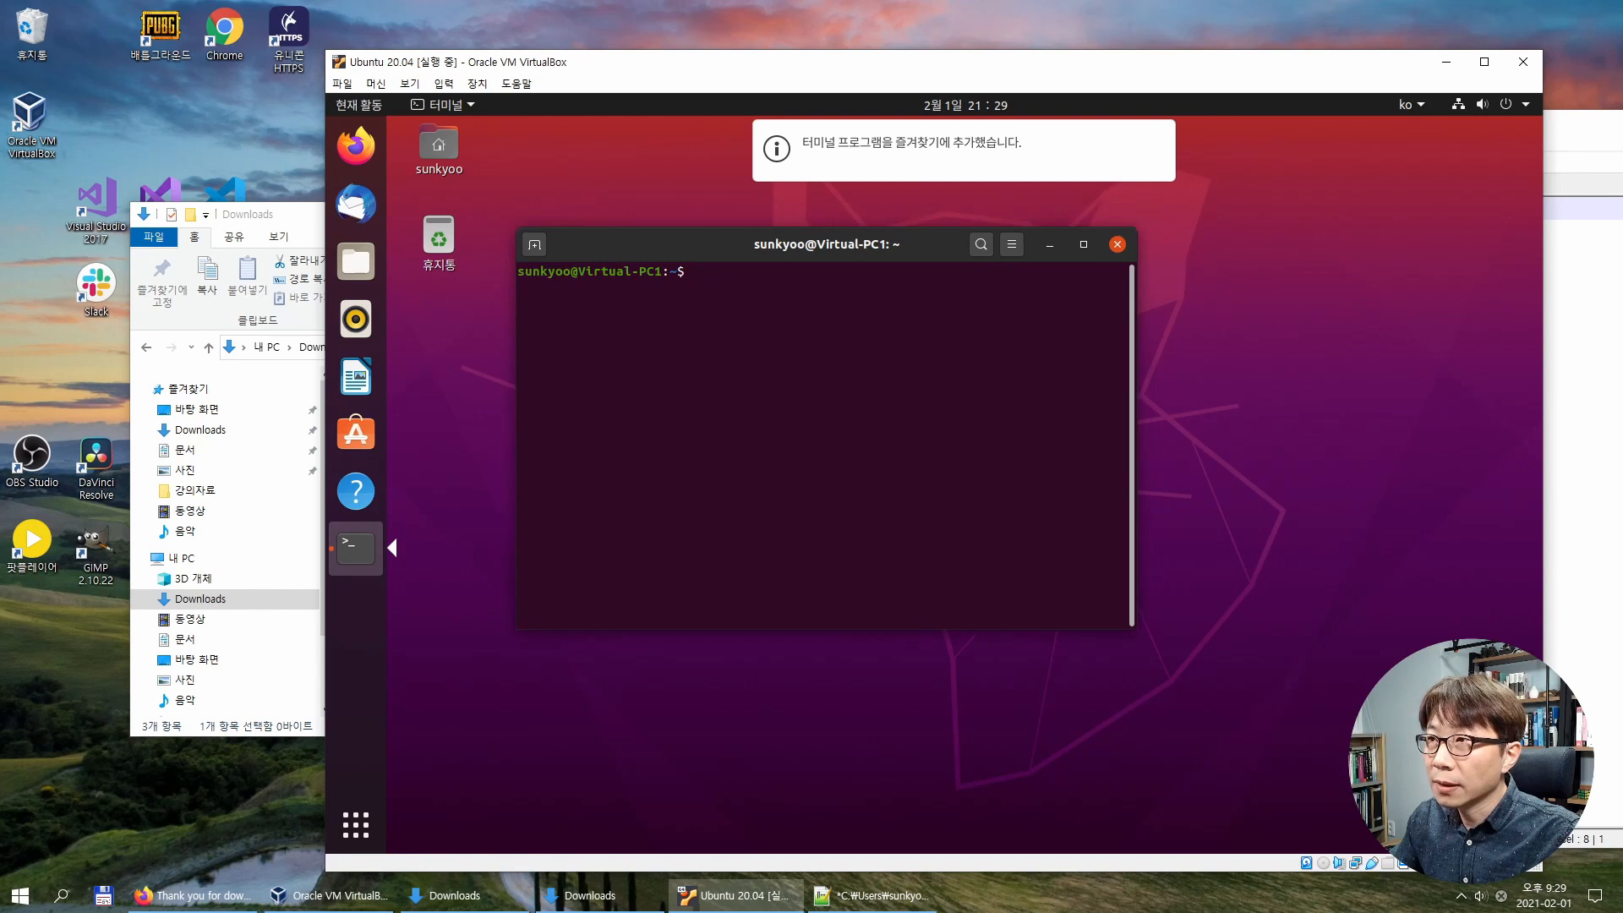
Paste the copied Windows text at the Ubuntu terminal prompt and compare it with the source text in hello.txt.
right_click(730, 325)
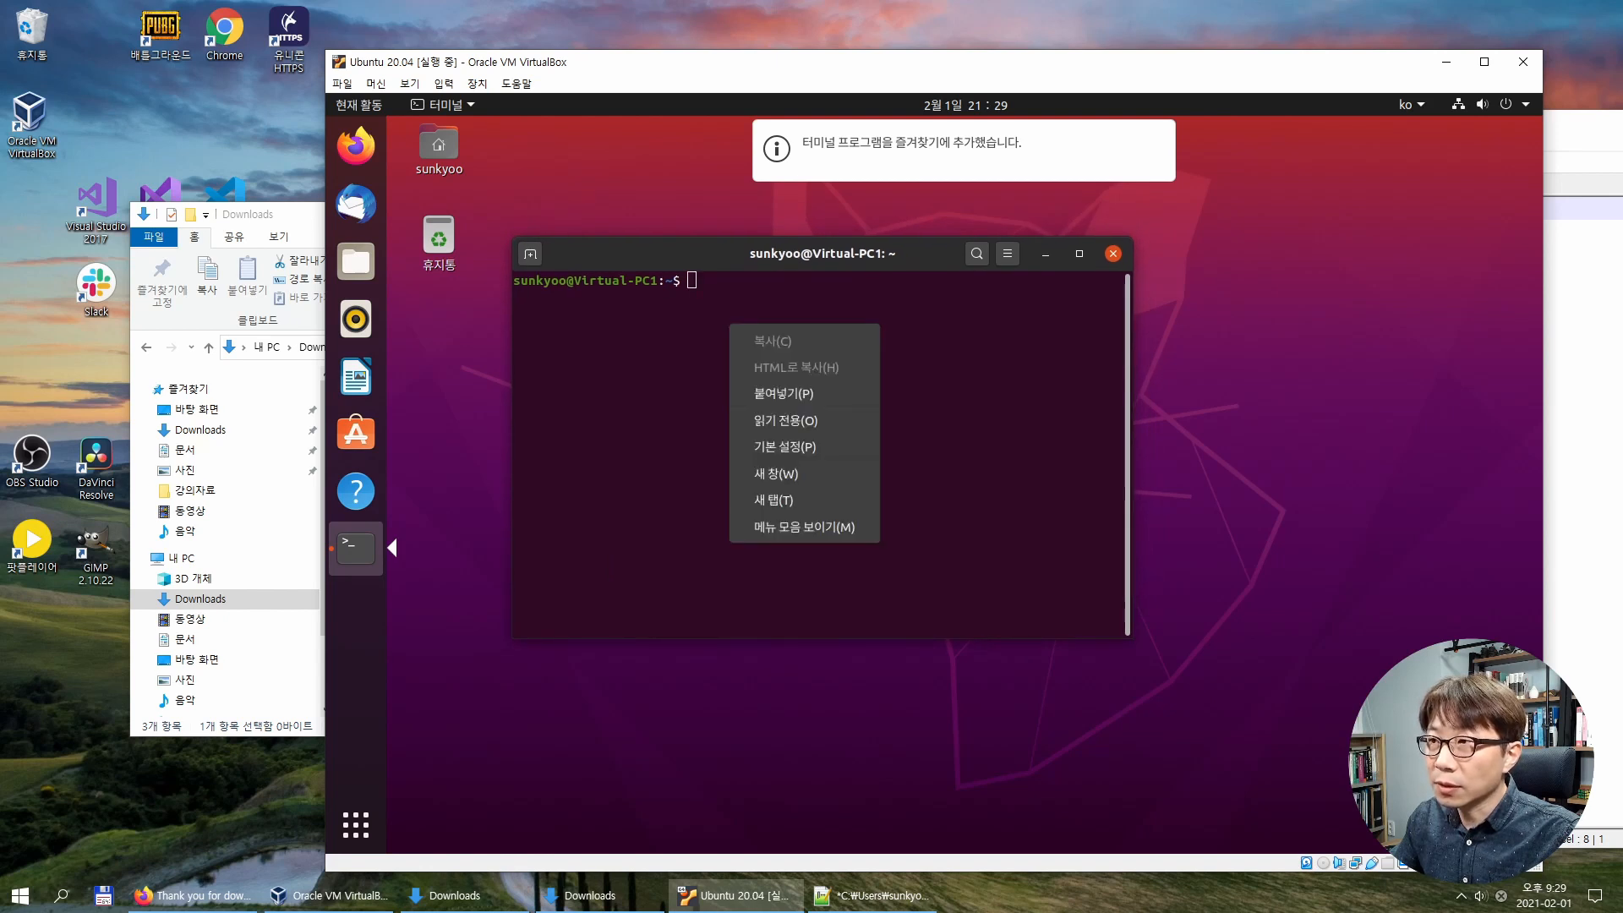
click(783, 394)
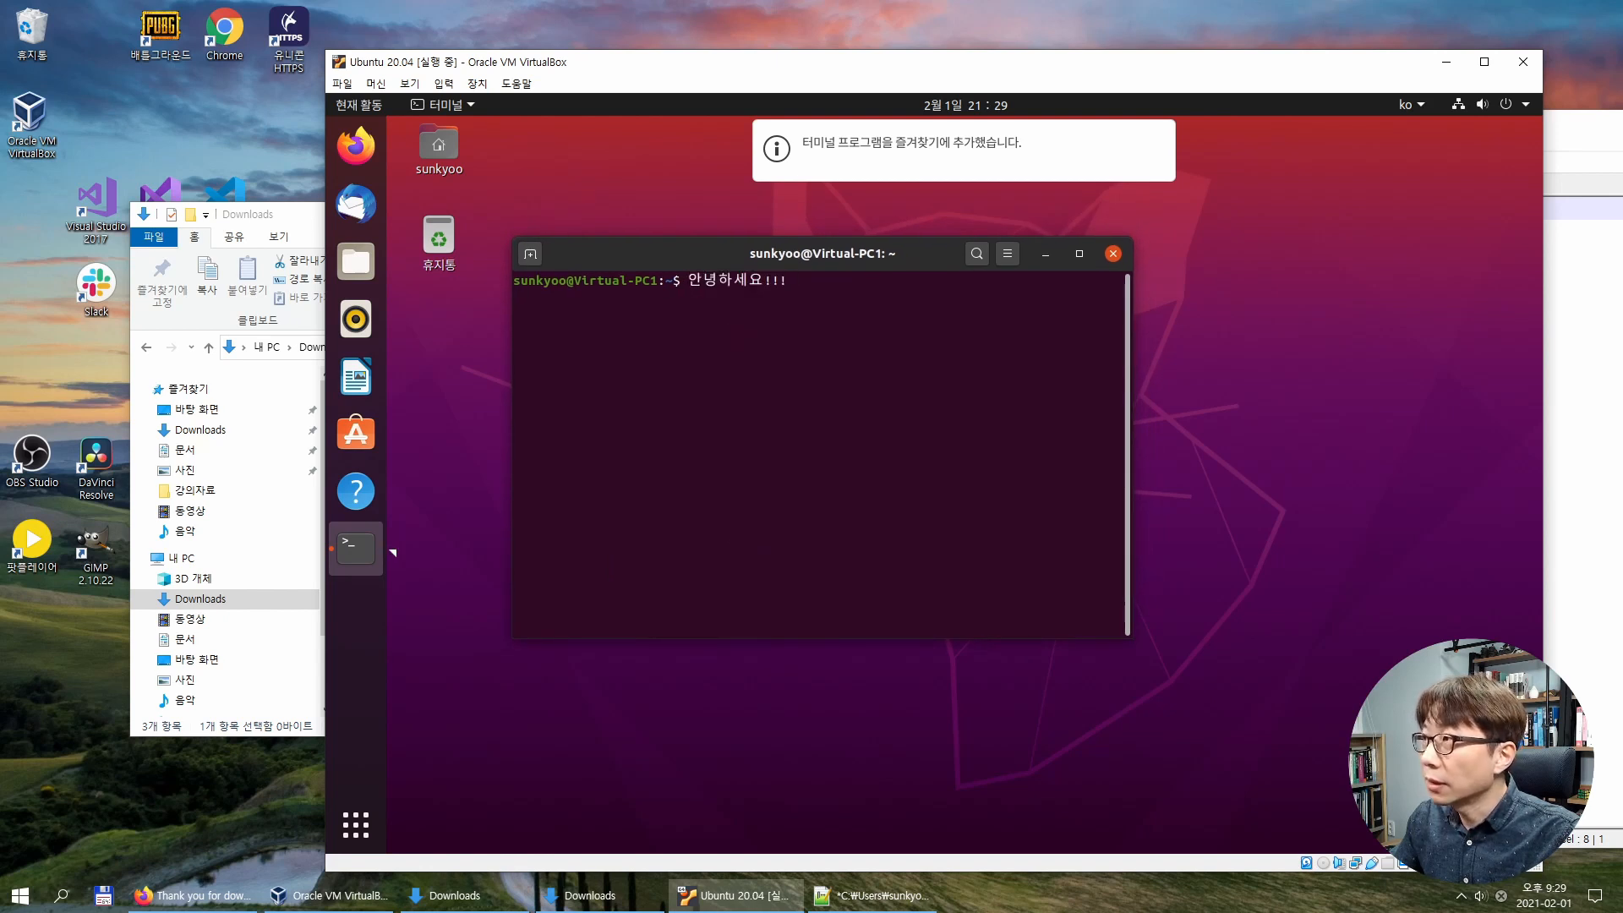
click(1580, 338)
drag(855, 209, 737, 208)
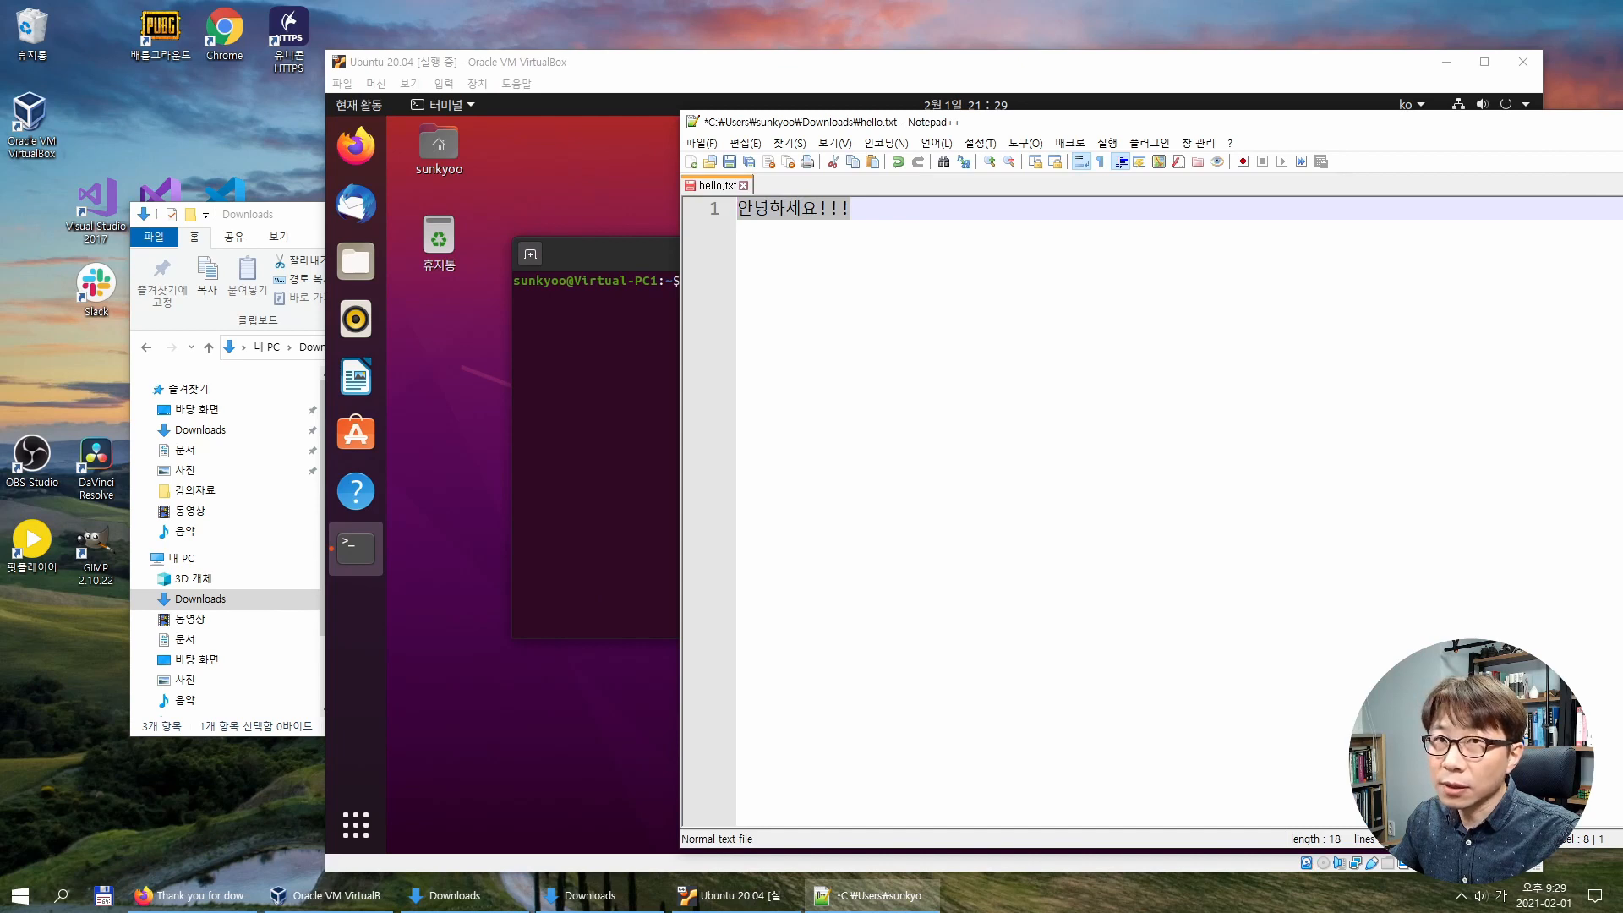
key(alt+Tab)
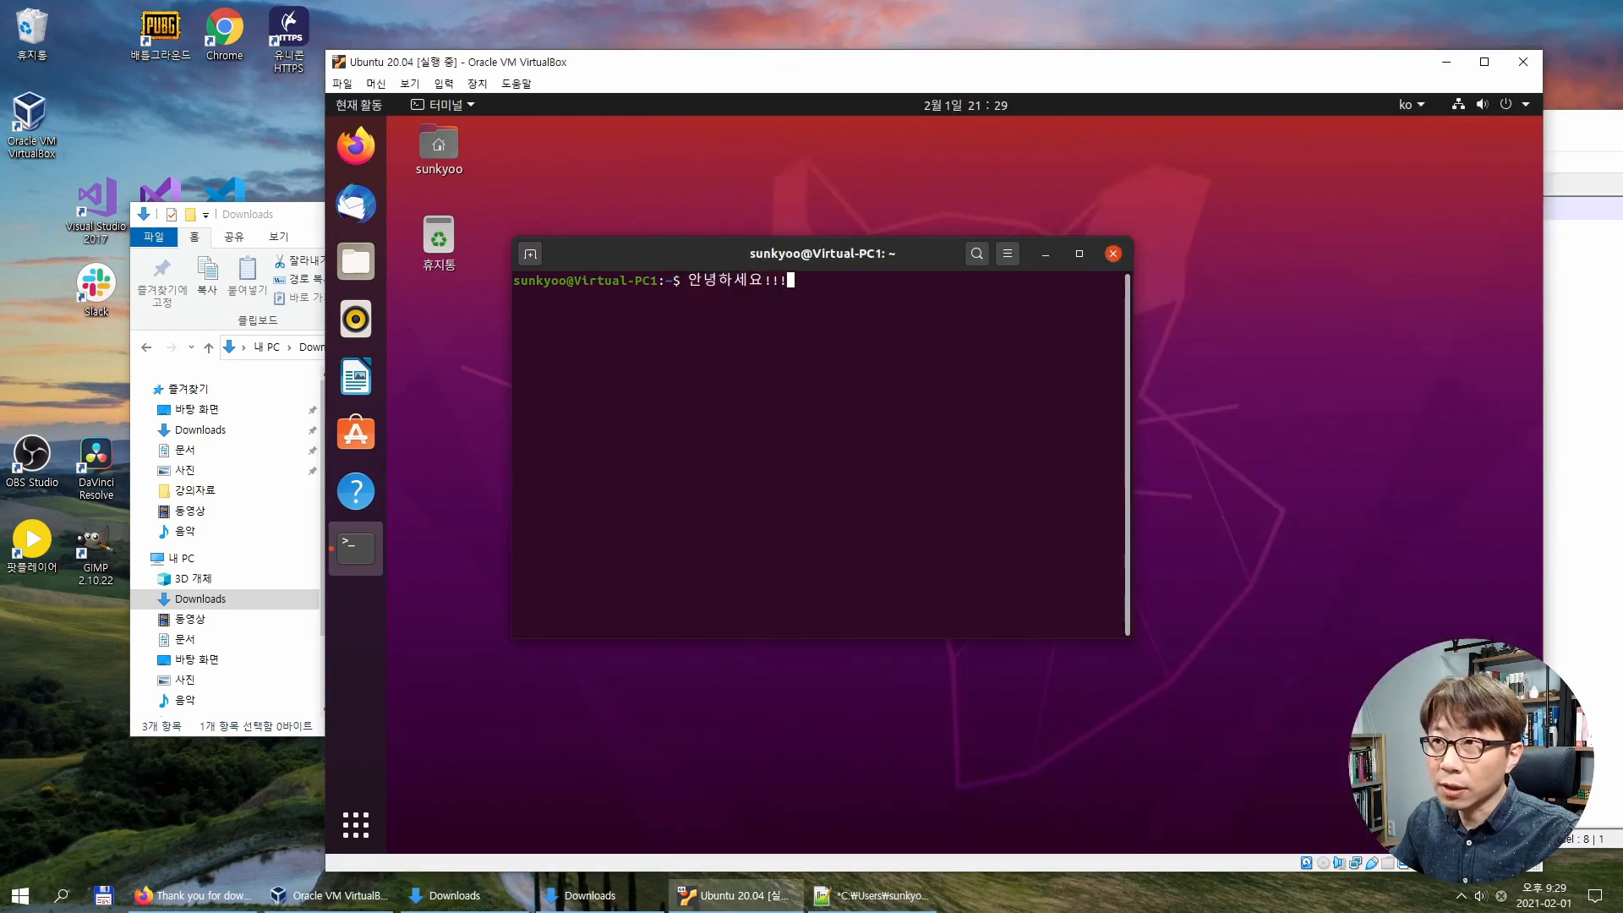
Clear the pasted 안녕하세요!!! text from the Ubuntu terminal prompt.
key(BackSpace)
key(BackSpace)
key(BackSpace)
key(BackSpace)
key(BackSpace)
key(BackSpace)
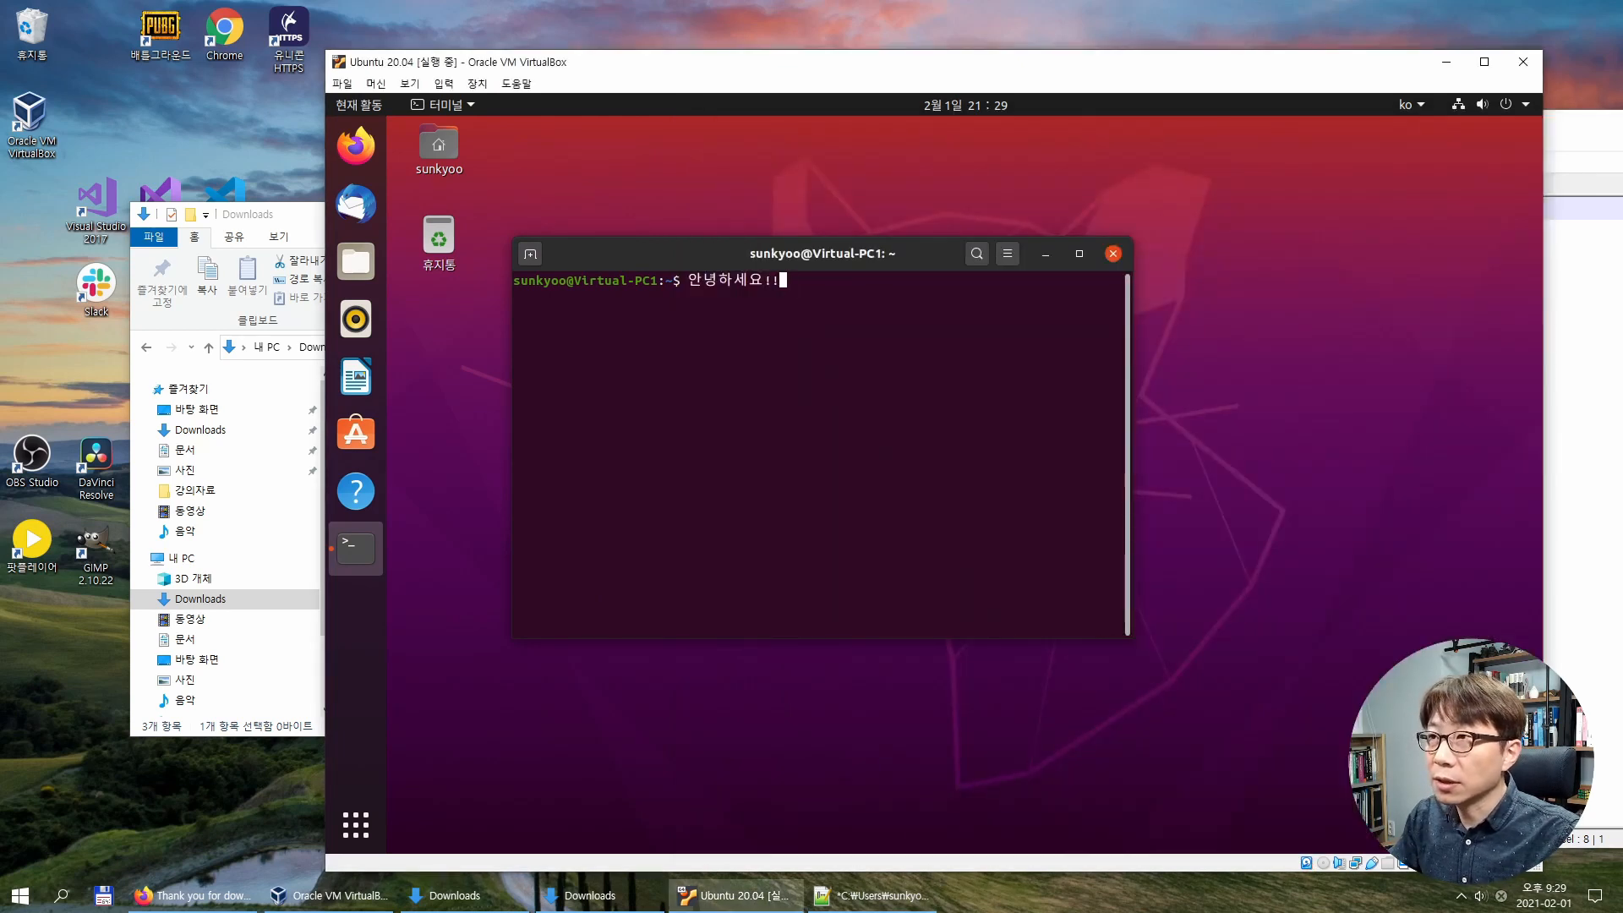
key(BackSpace)
key(BackSpace)
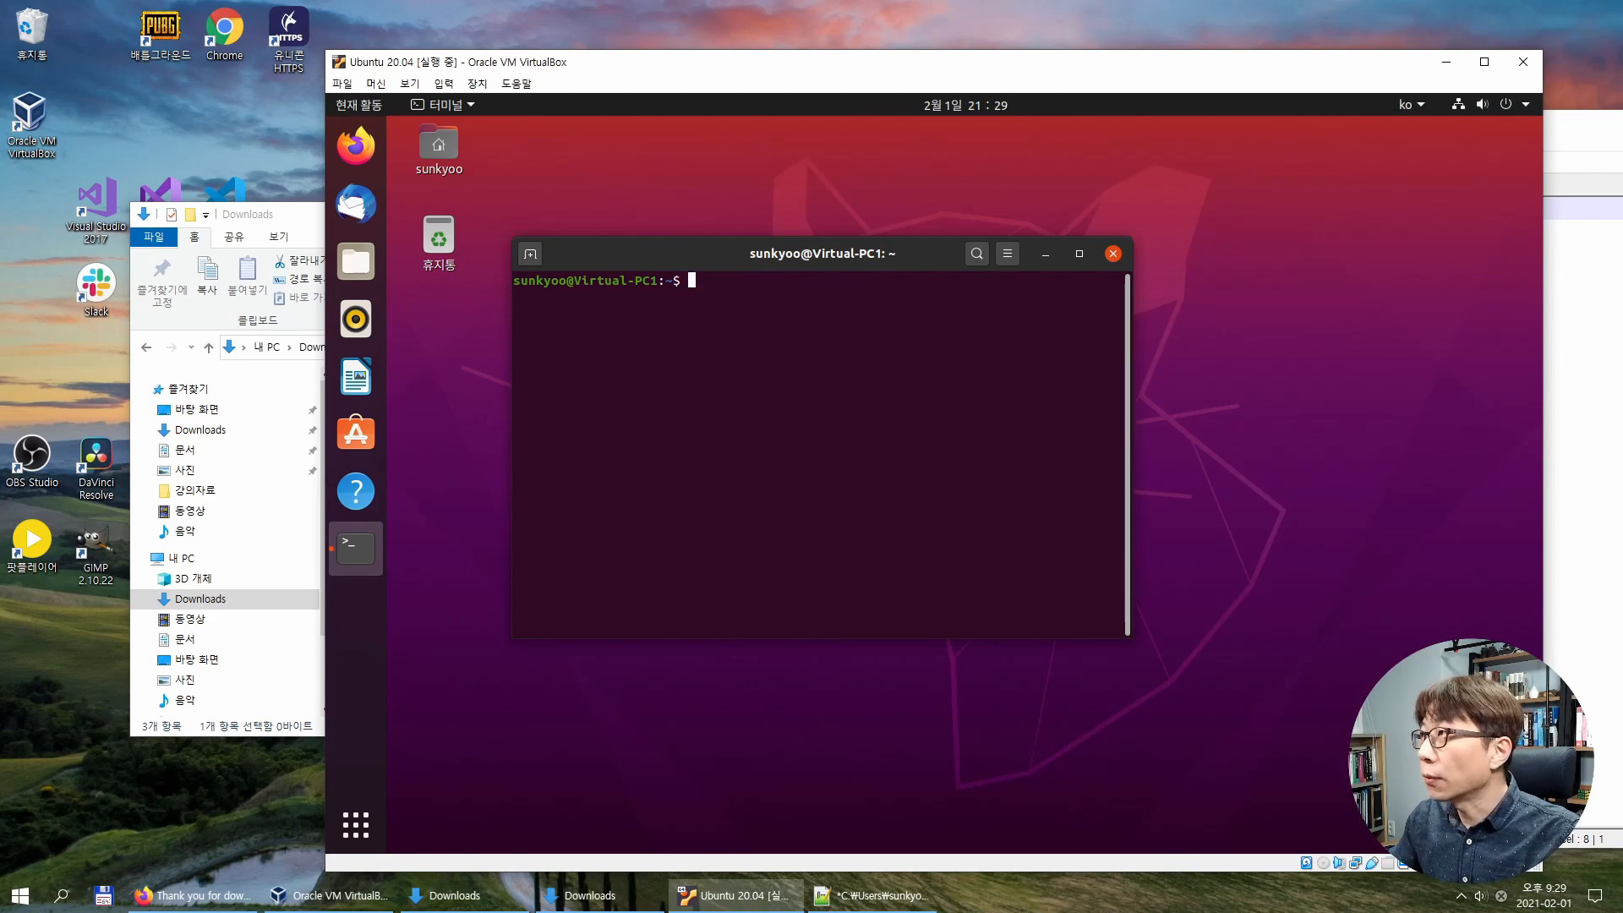
Close Notepad++ with the changes to hello.txt saved, and move the Ubuntu terminal window closer to the dock.
drag(1606, 122, 1273, 140)
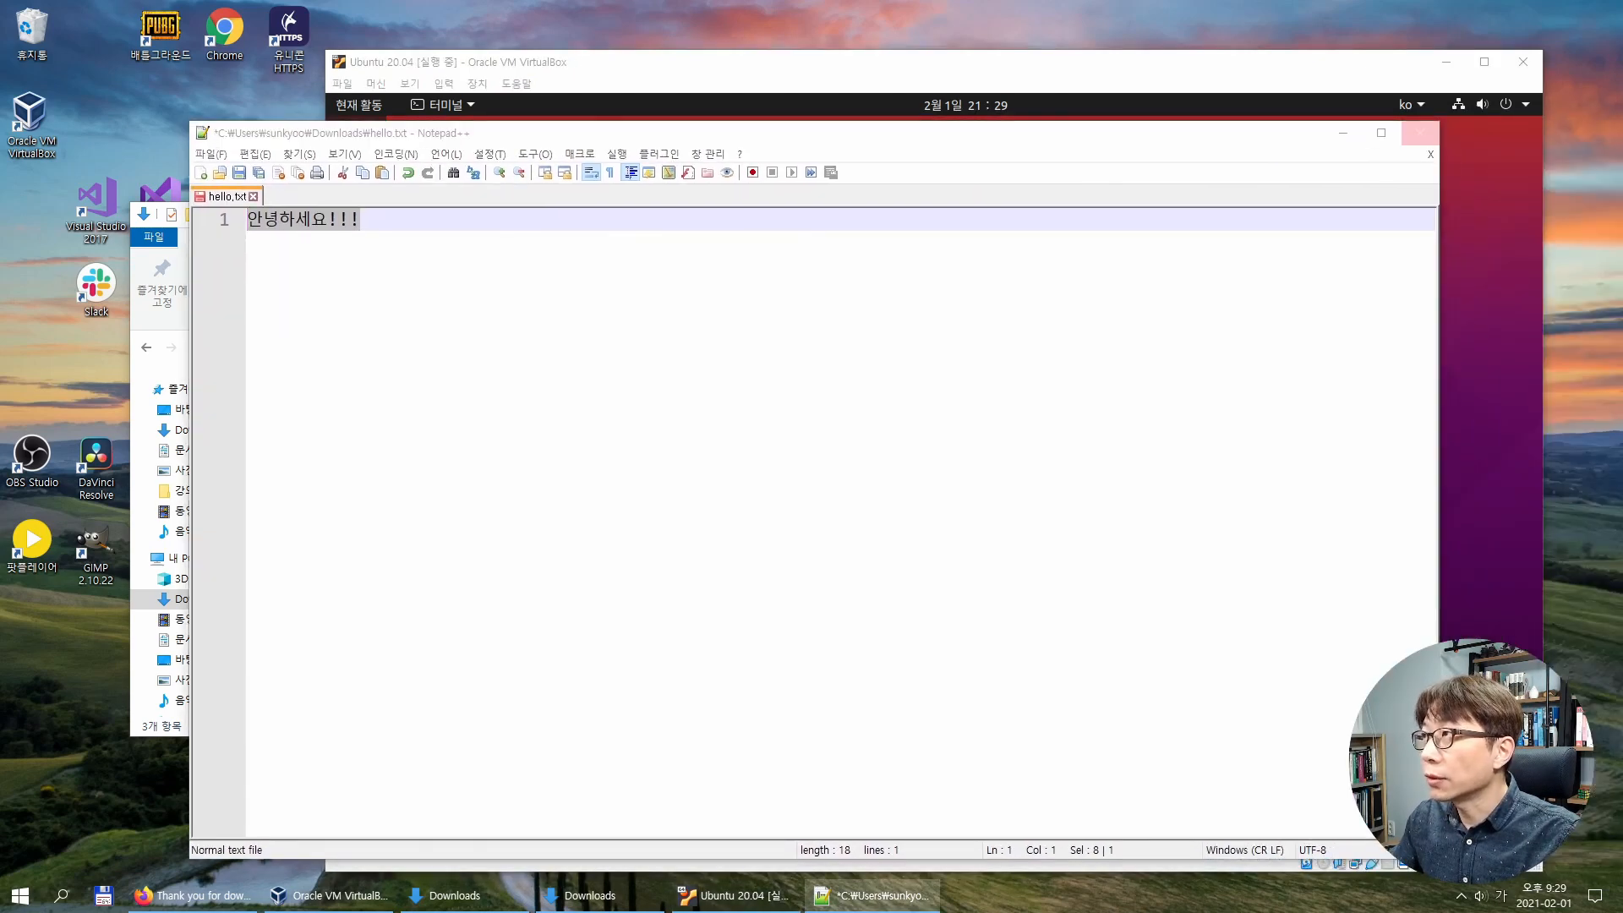
click(1420, 133)
click(799, 503)
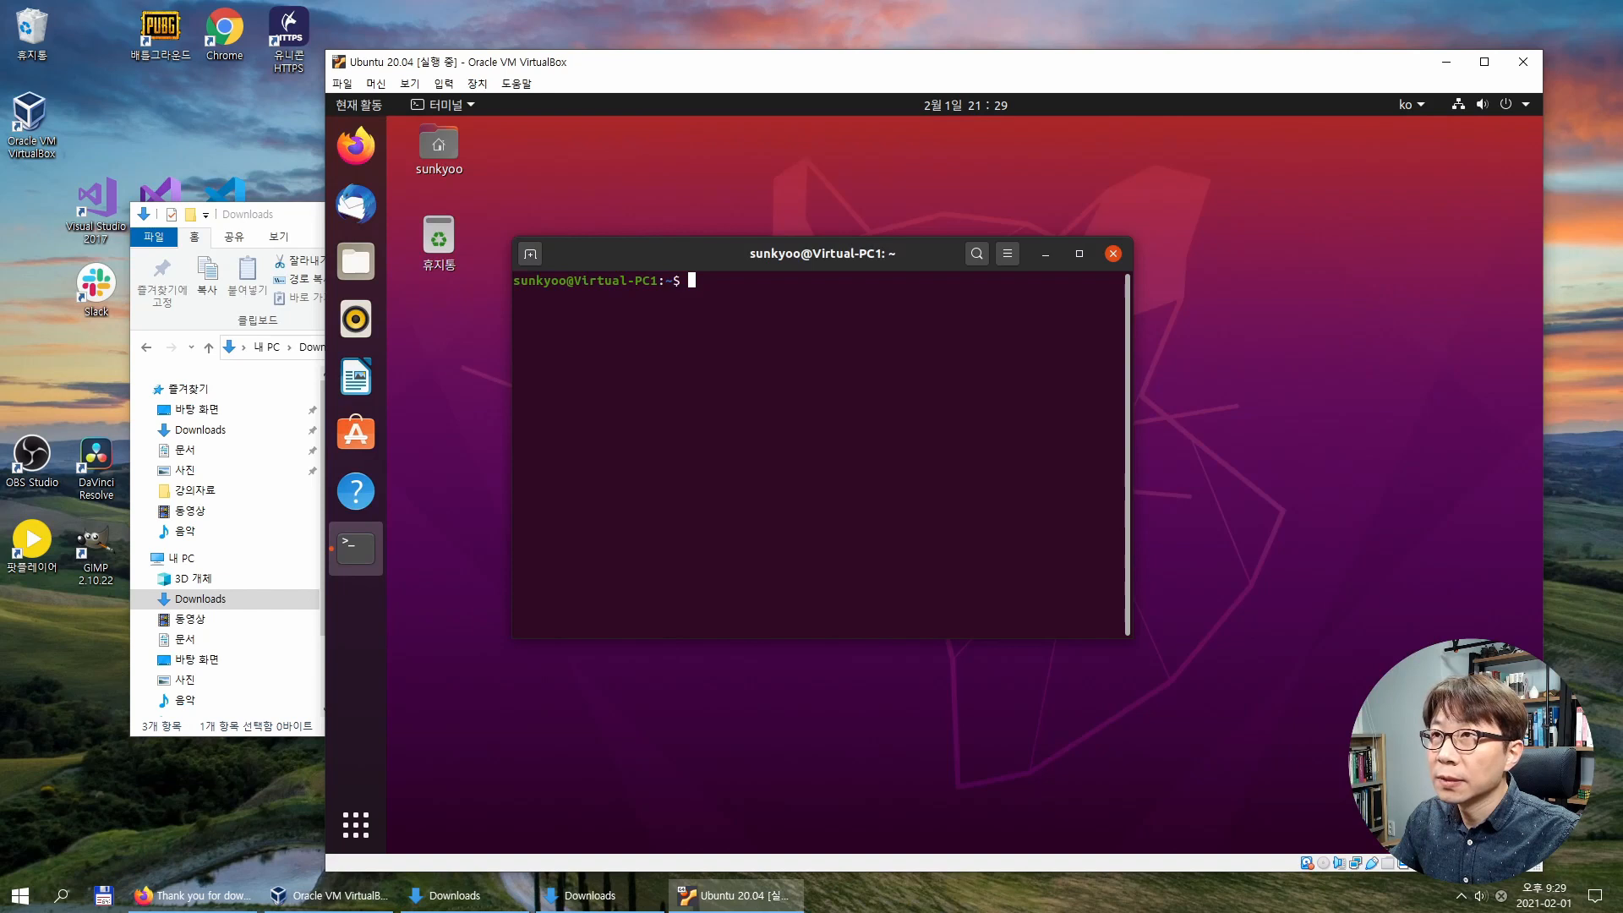
drag(821, 254, 721, 322)
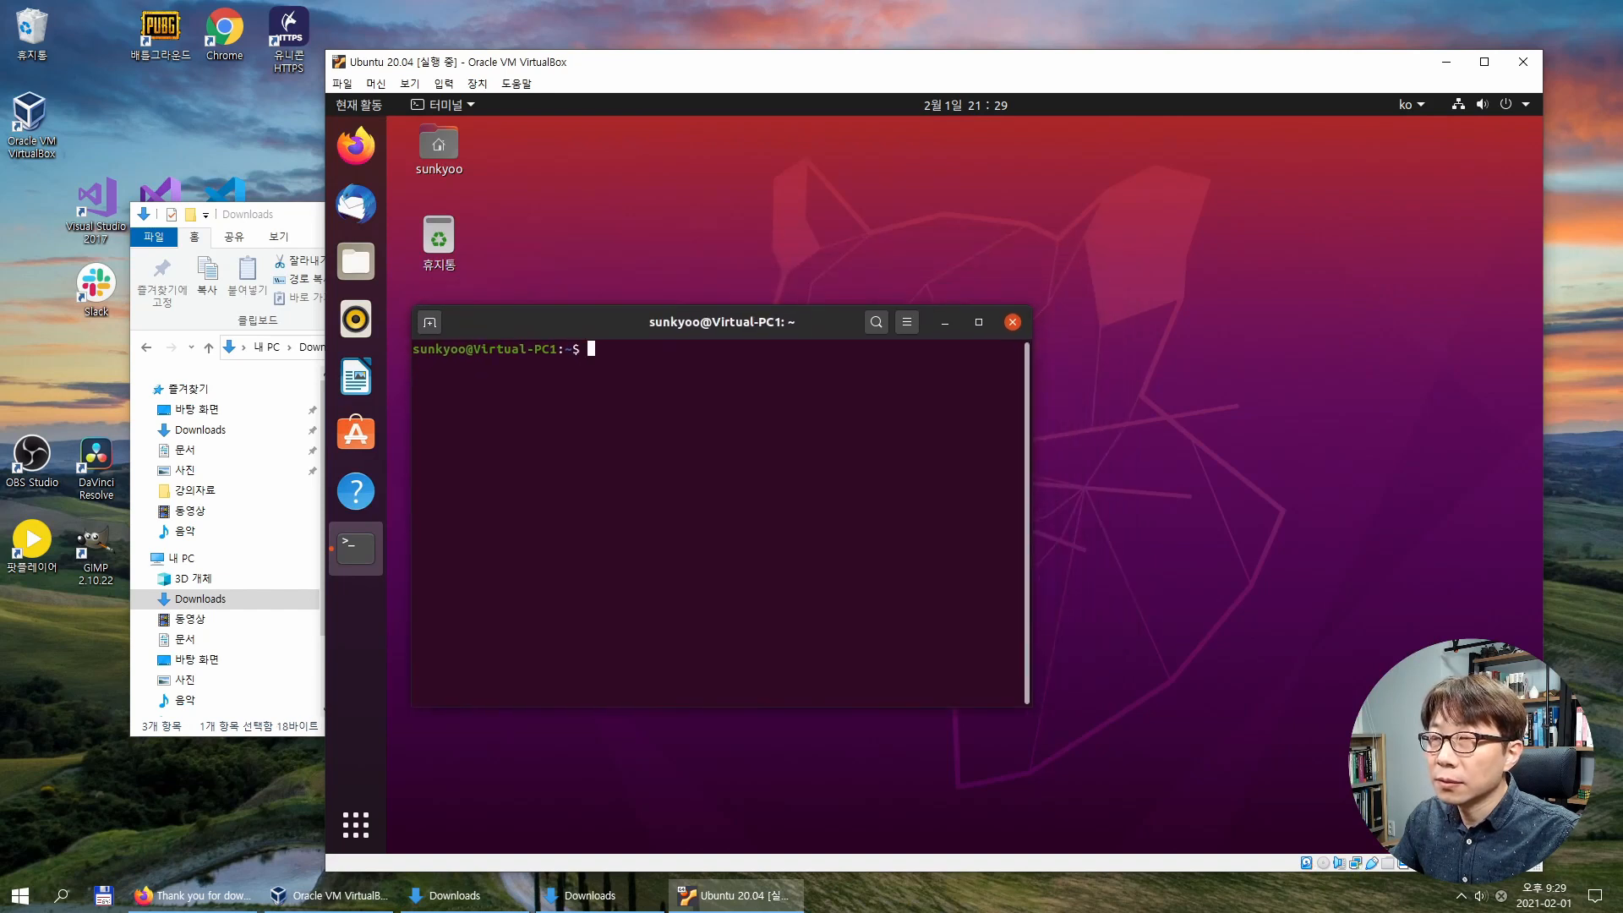
Open the Ubuntu home folder beside the Windows Downloads folder and copy hello.txt from Downloads into it.
click(356, 262)
drag(676, 132, 933, 155)
click(297, 214)
drag(461, 216, 337, 291)
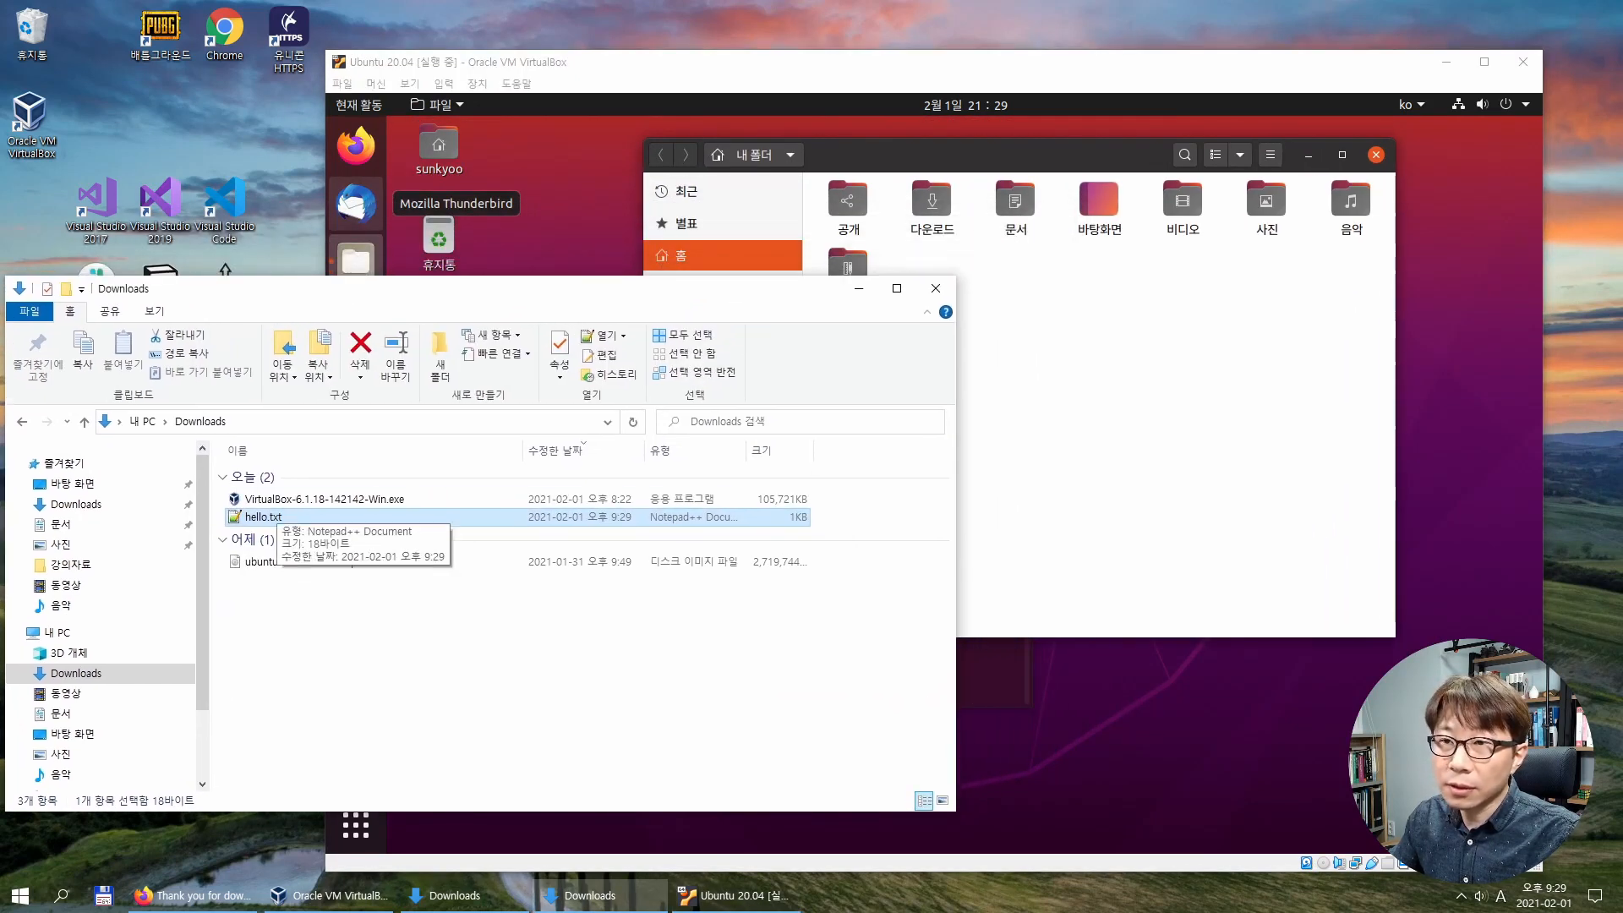
drag(264, 514, 1192, 467)
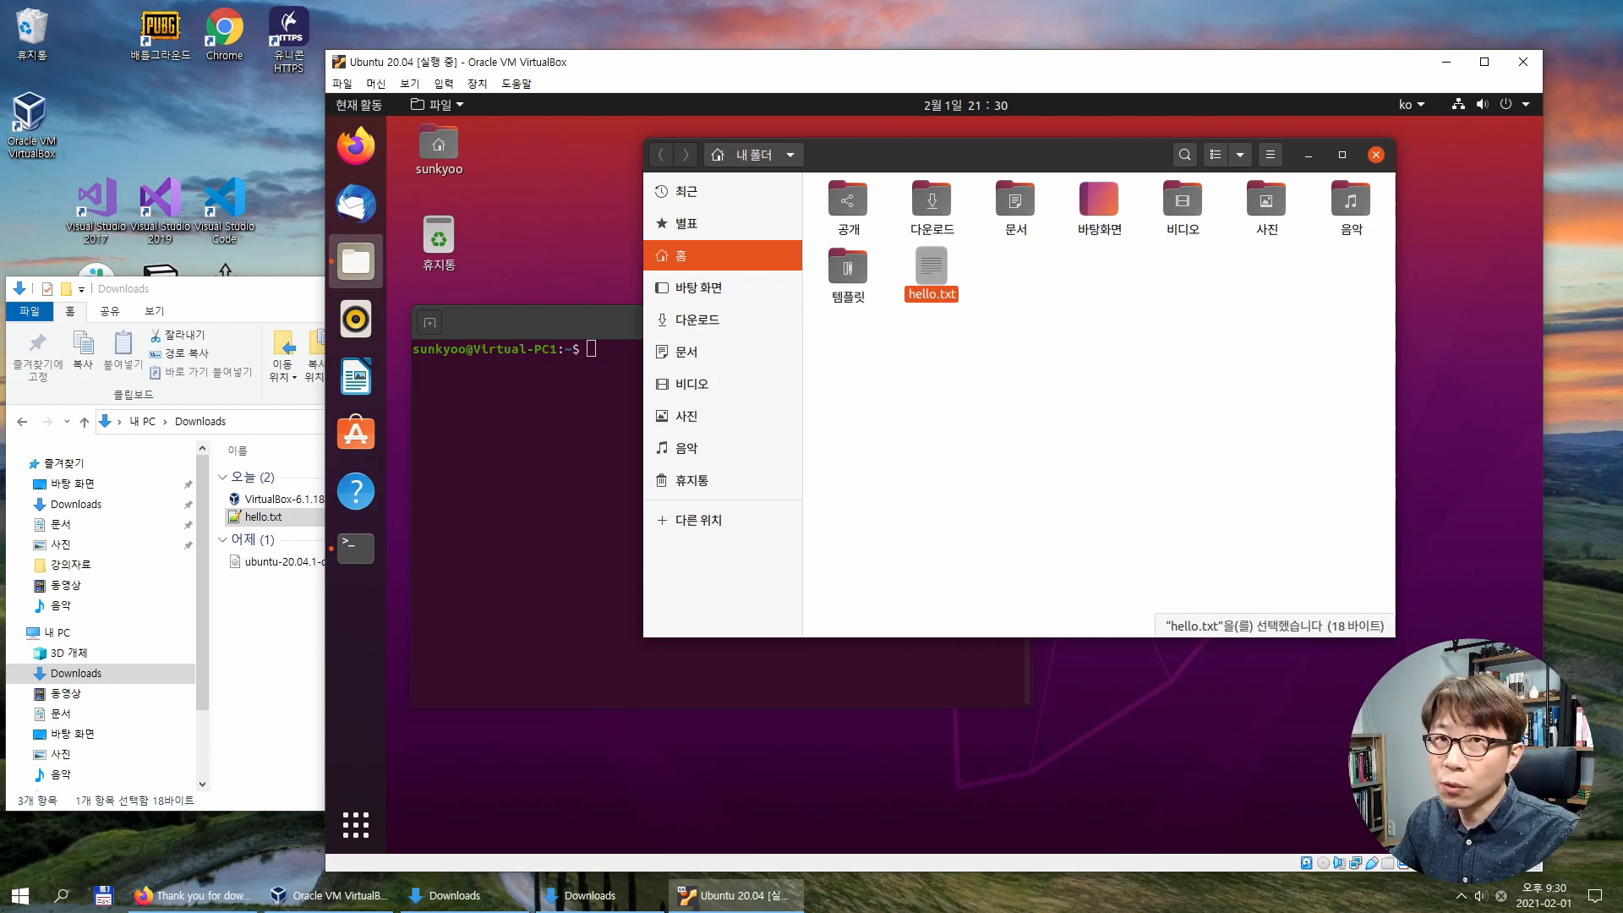
Open the copied hello.txt in the Ubuntu text editor, check its text, and close the editor.
double_click(932, 273)
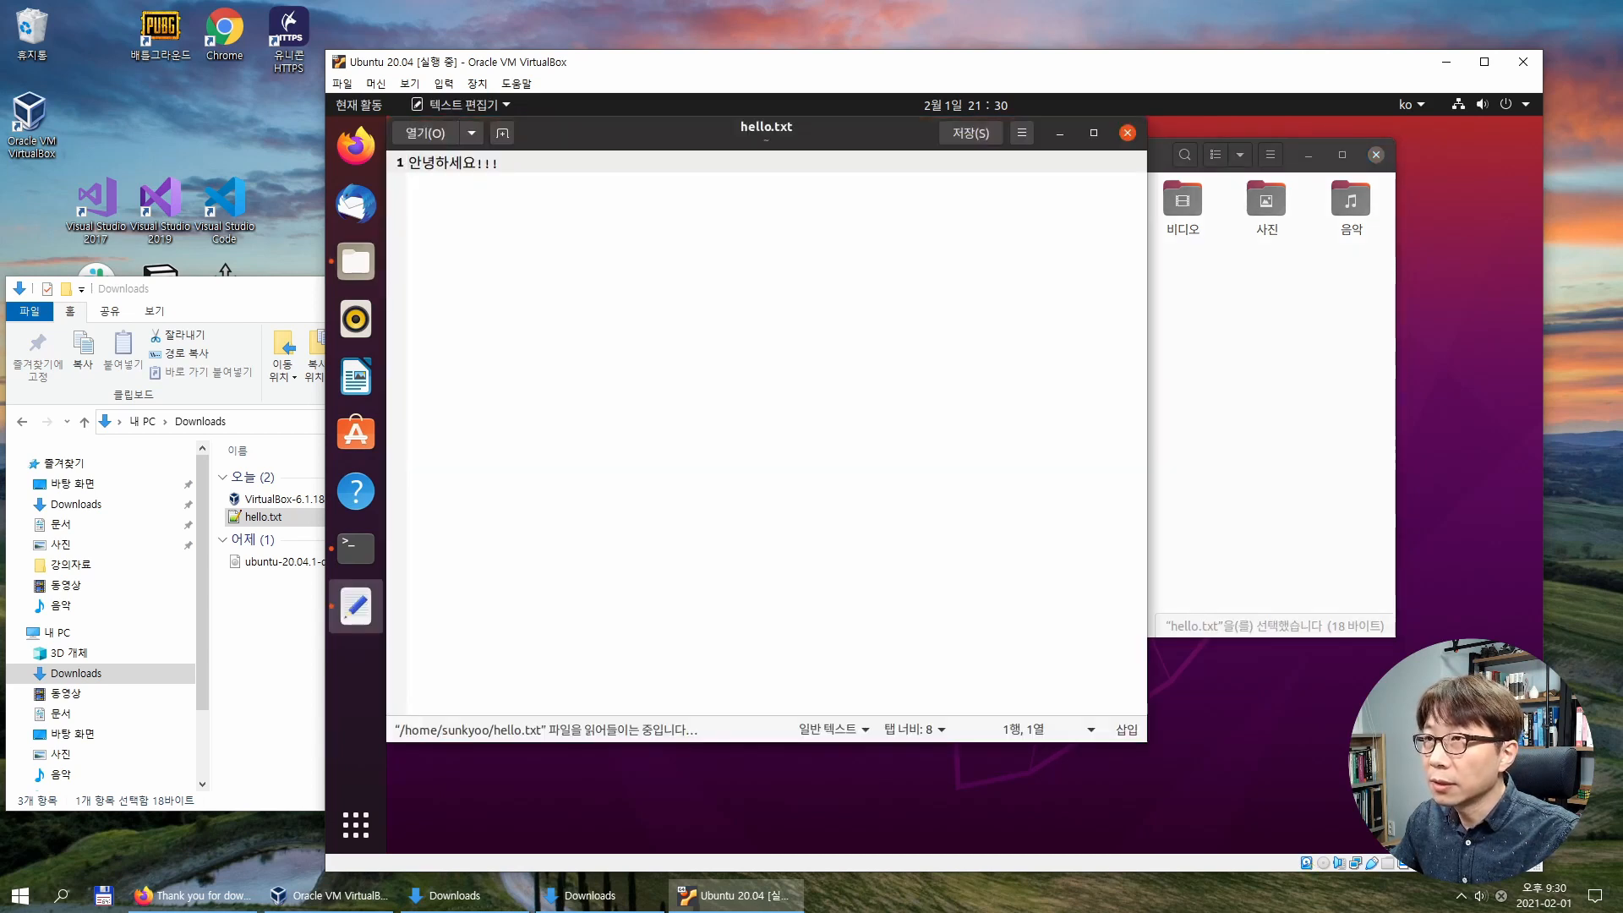
click(501, 165)
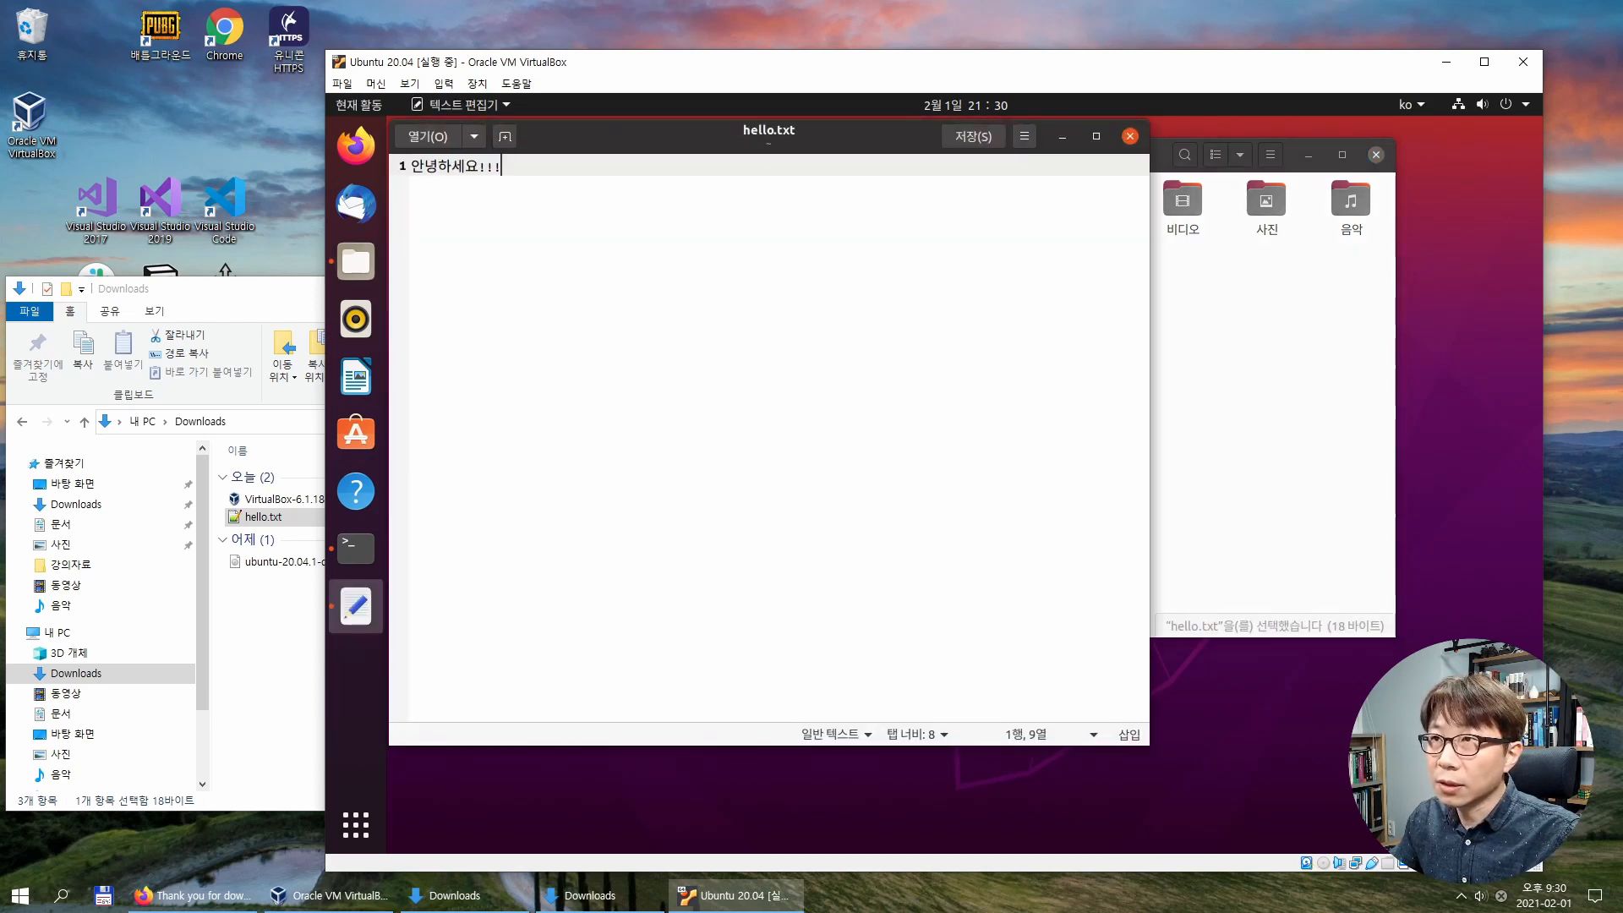
drag(642, 136, 764, 198)
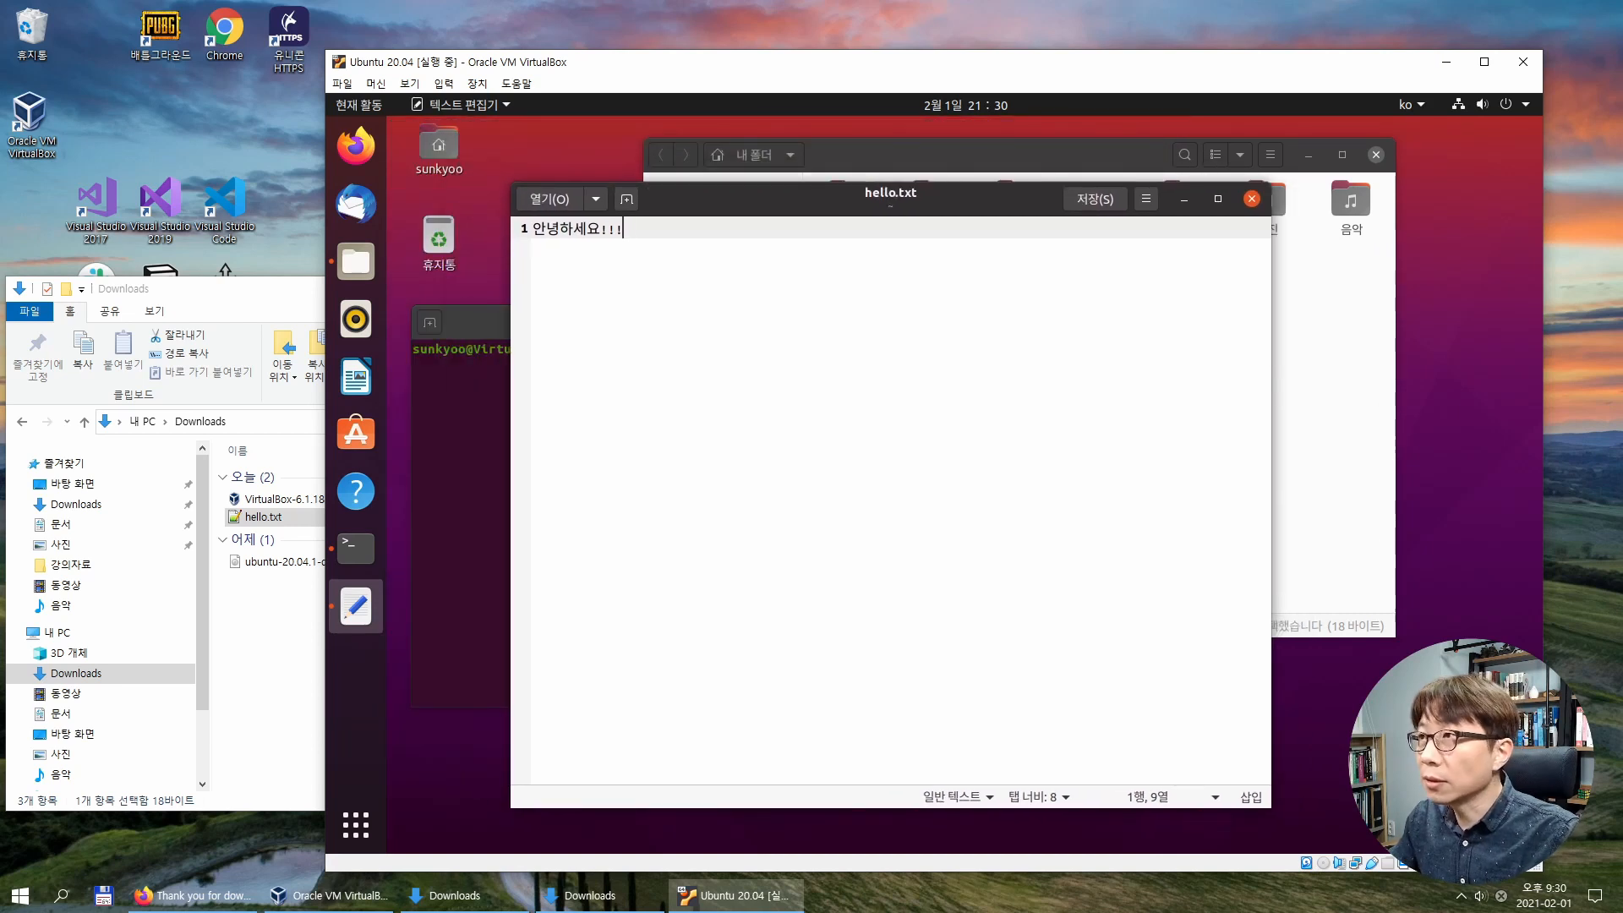
click(1251, 199)
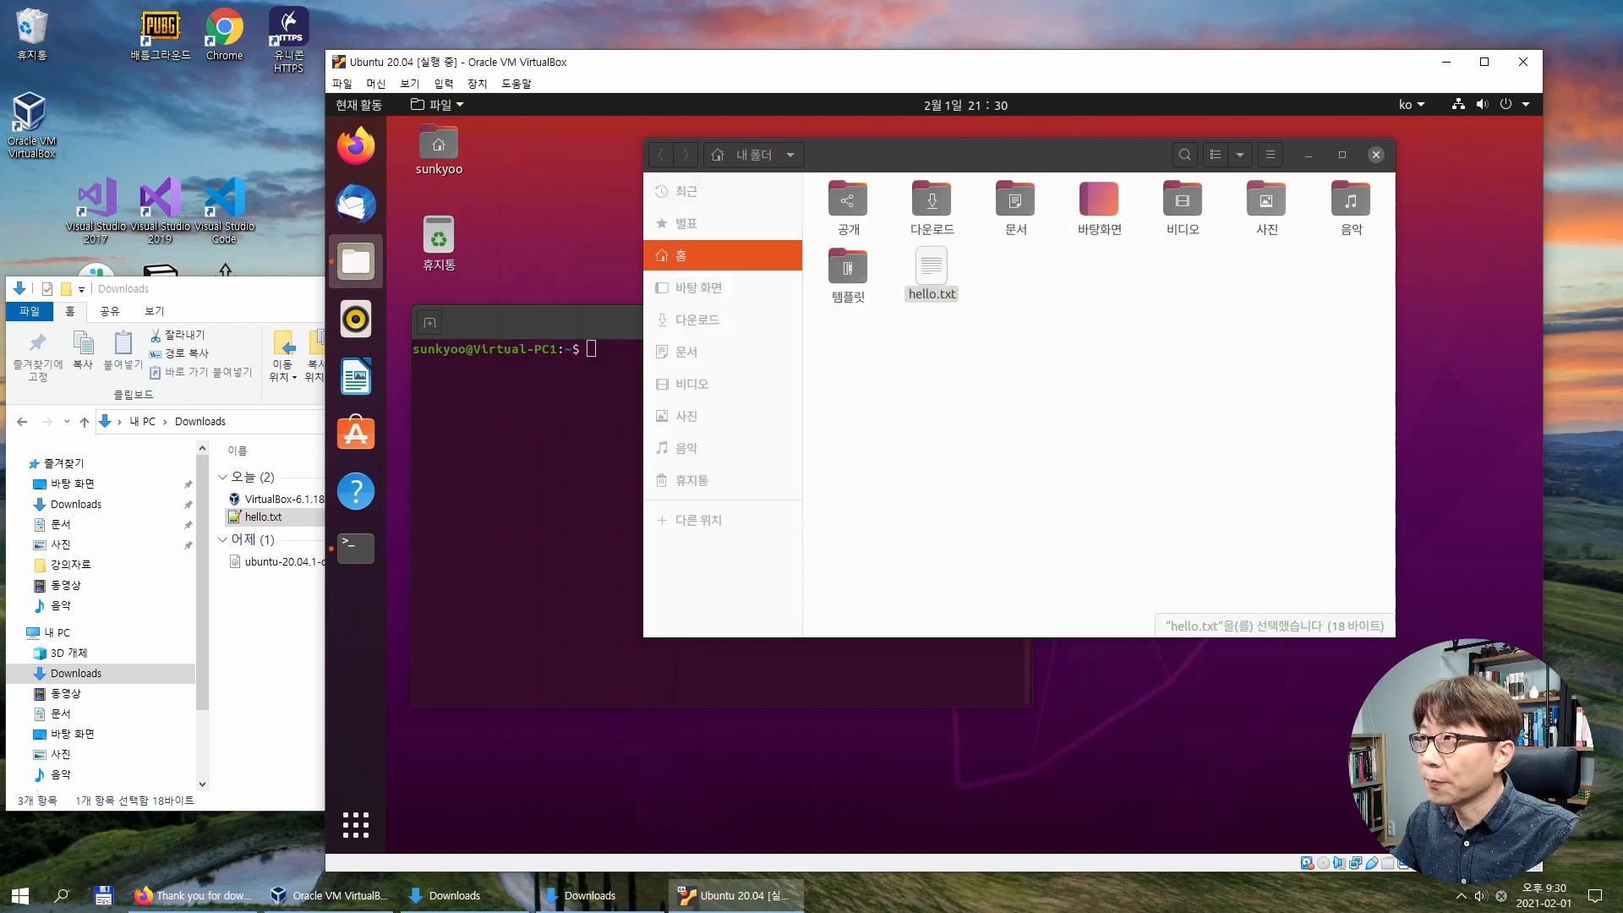
Enter the command sudo apt upgrade at the Ubuntu terminal prompt.
click(570, 393)
text(su)
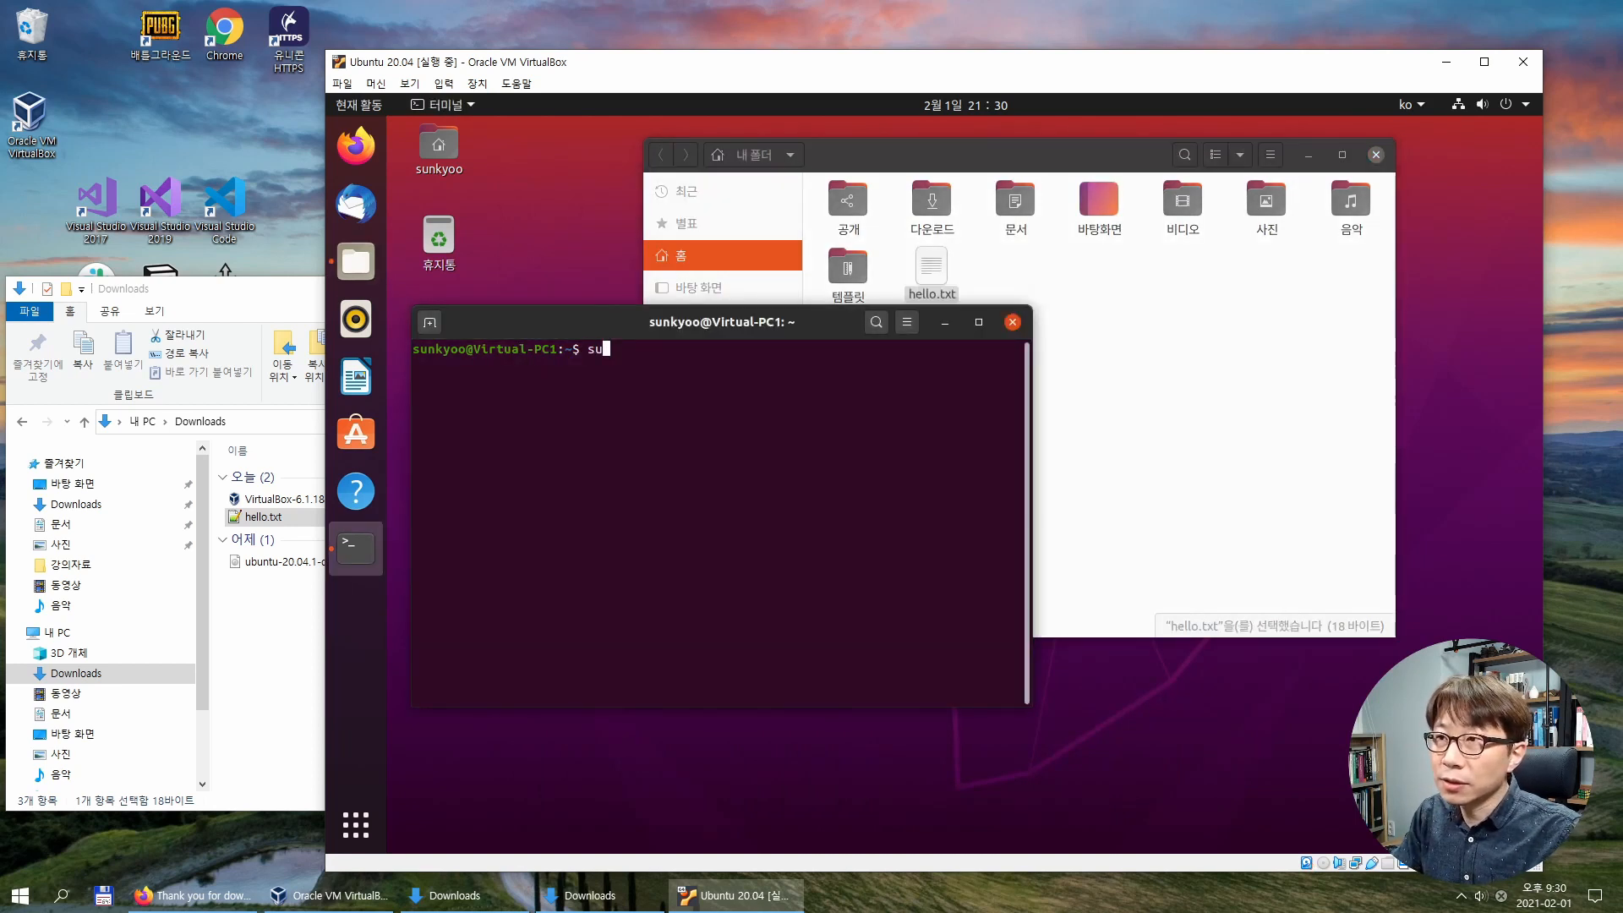
text(do apt )
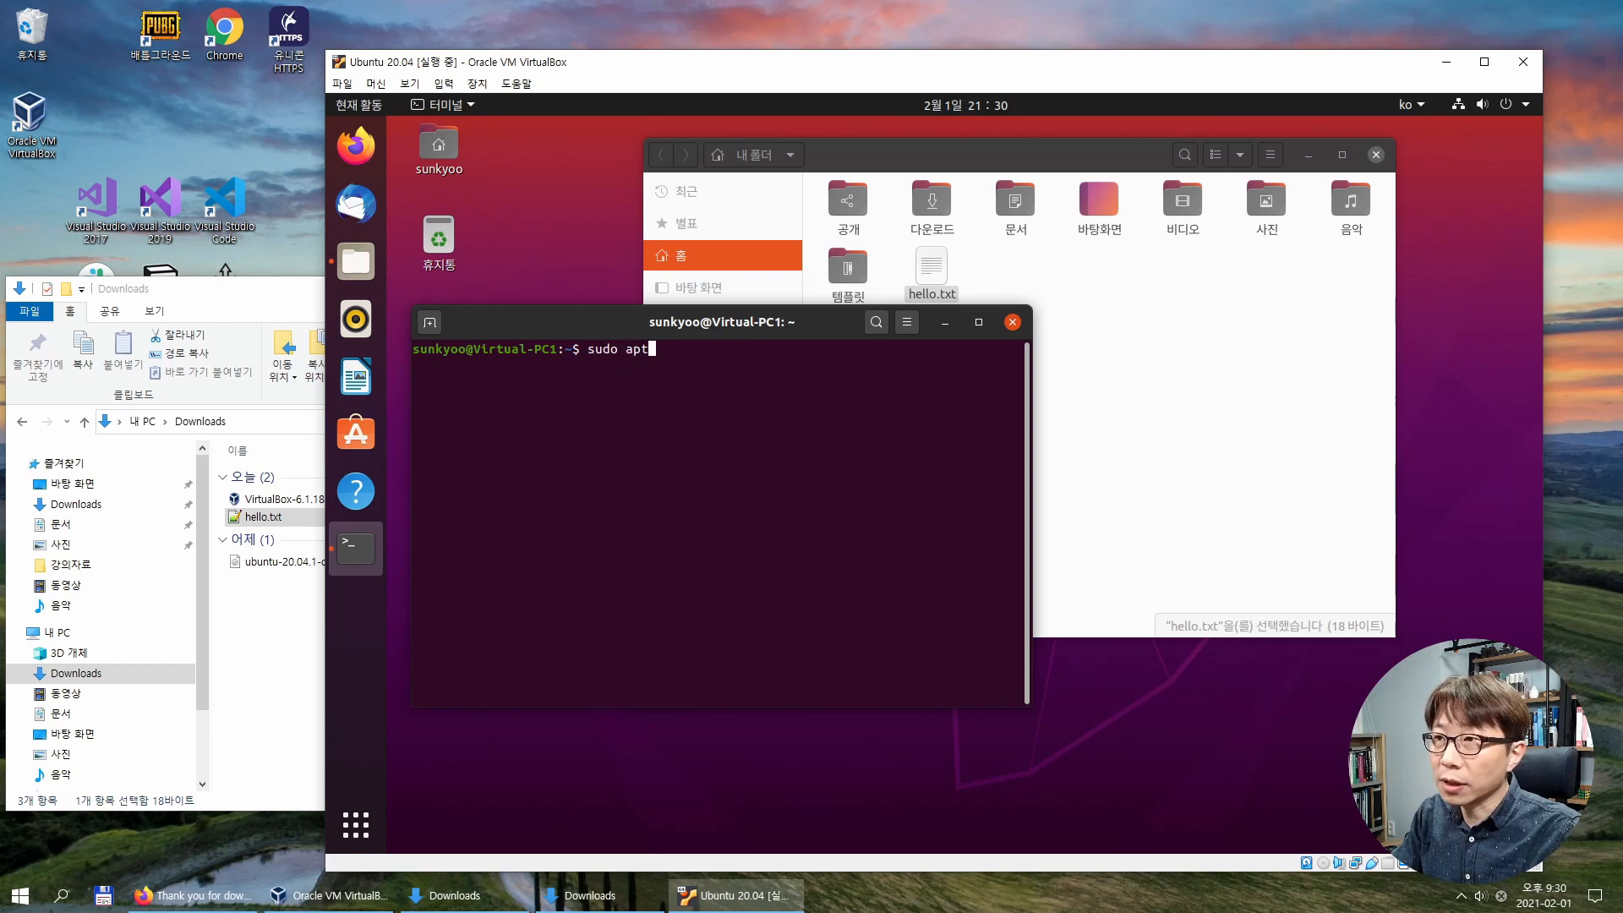
text(update)
key(BackSpace)
key(BackSpace)
key(BackSpace)
key(BackSpace)
key(BackSpace)
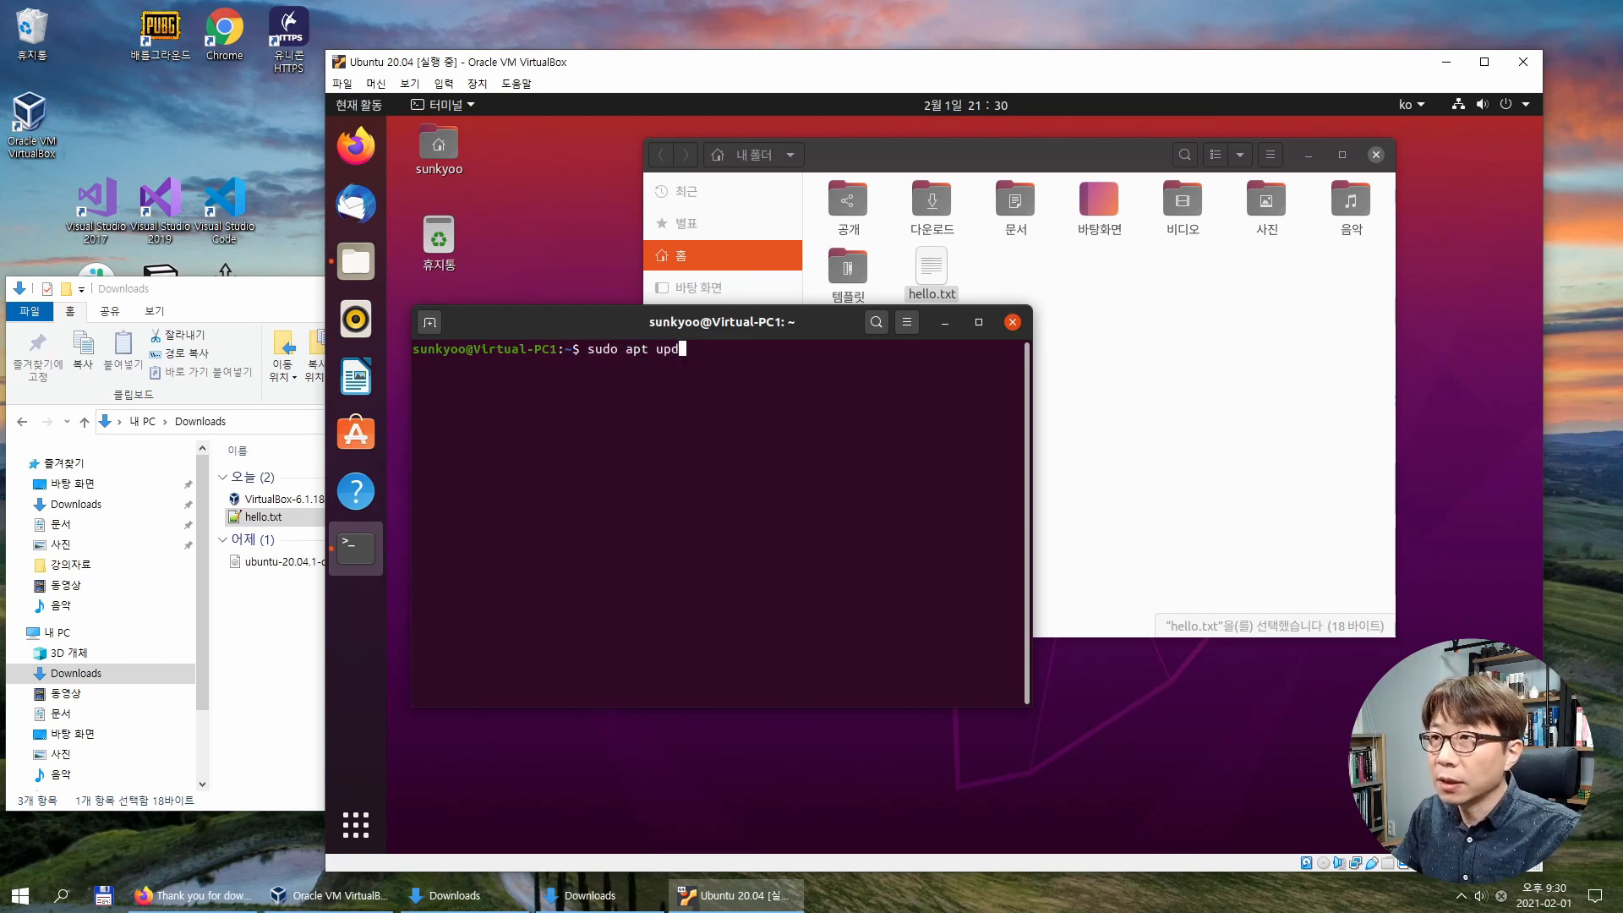
text(pgrade)
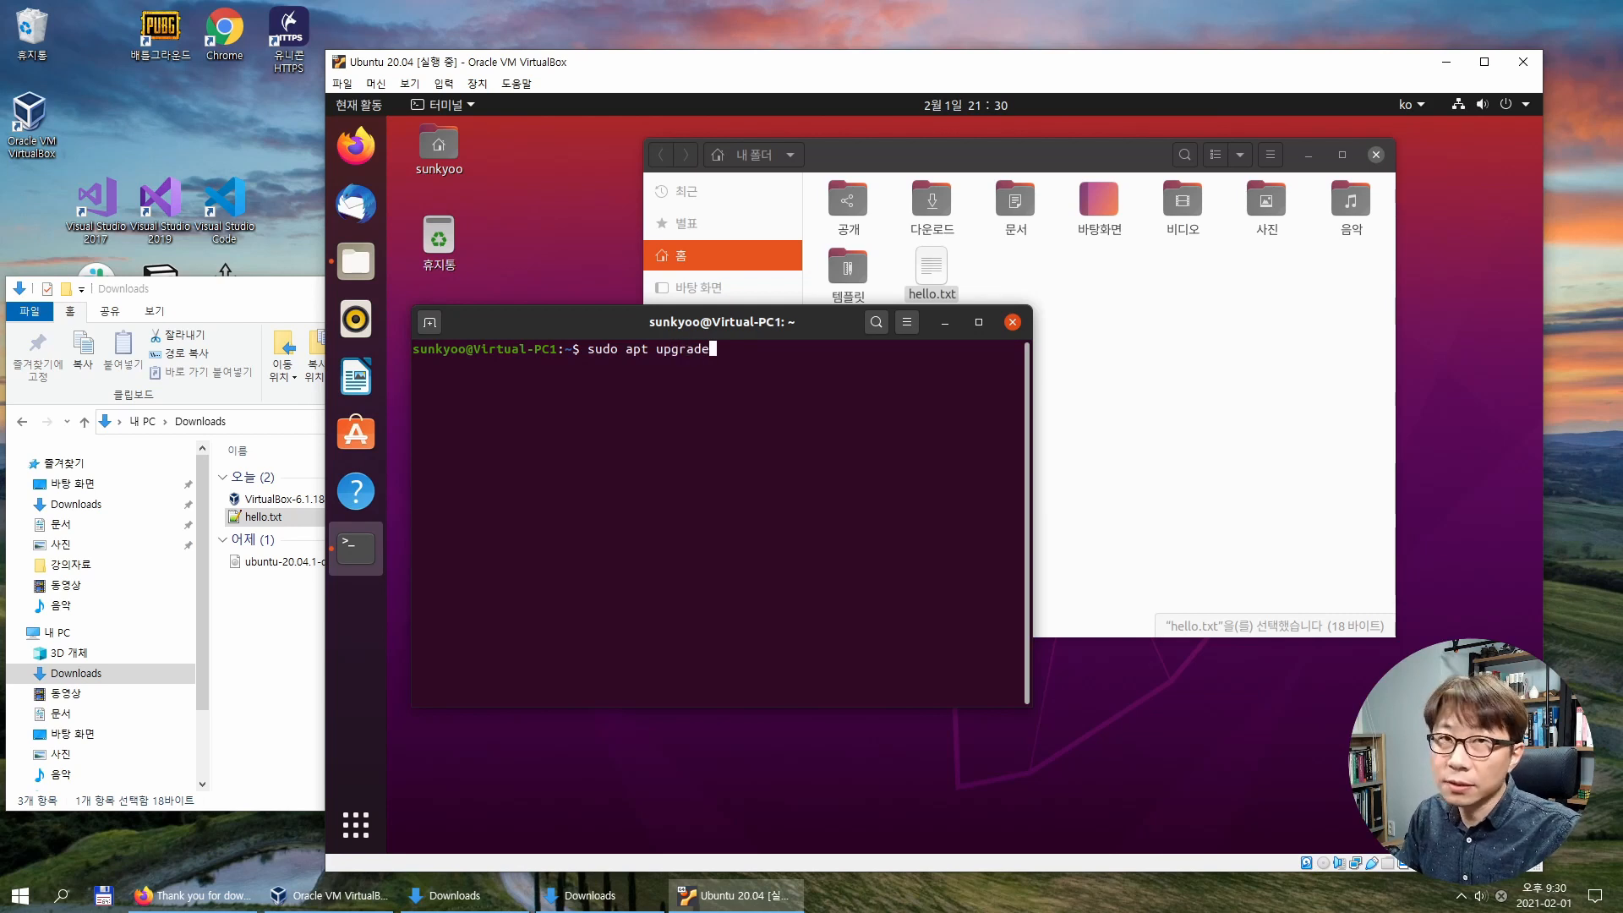